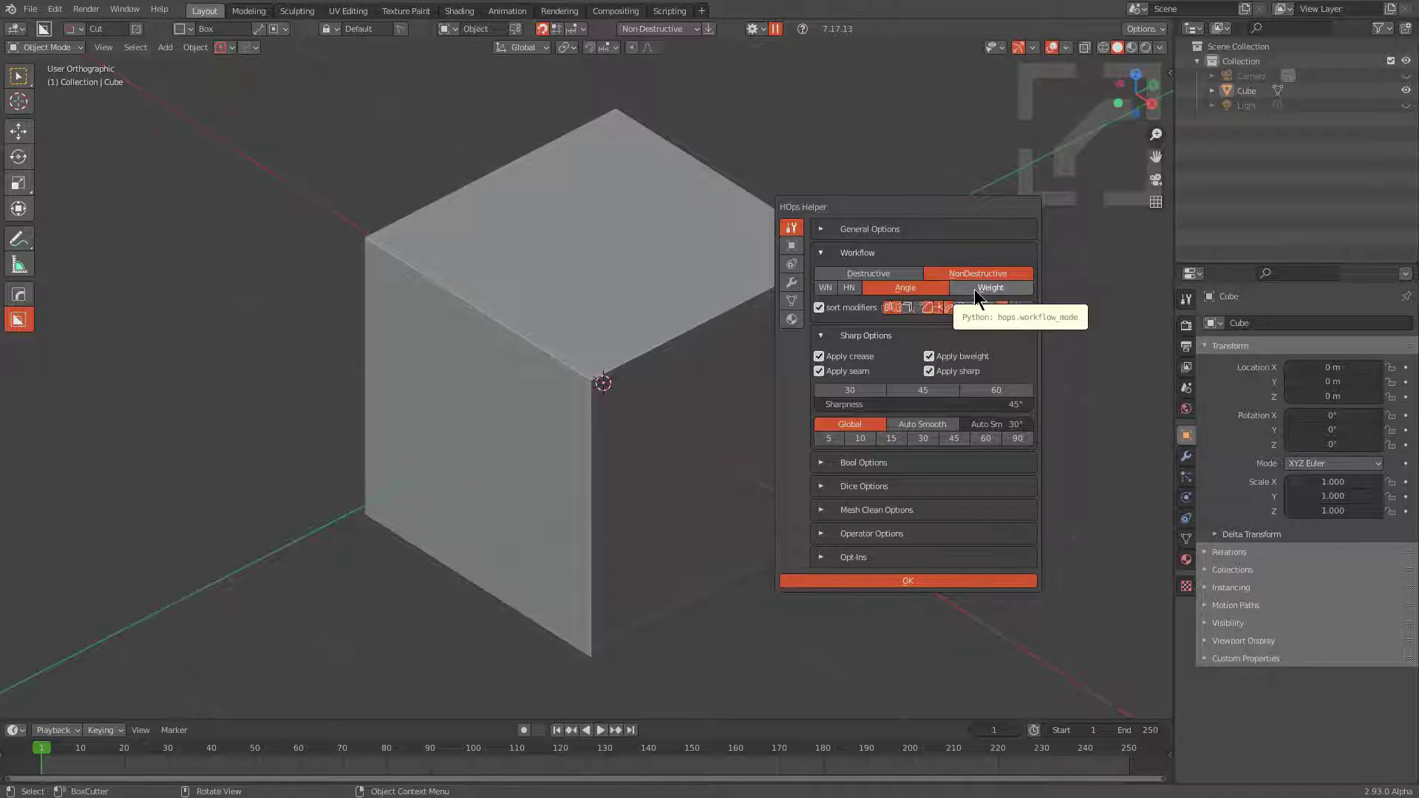
# Try a bevel on the cube with the HardOps workflow limit set to Weight
pyautogui.doubleClick(974, 290)
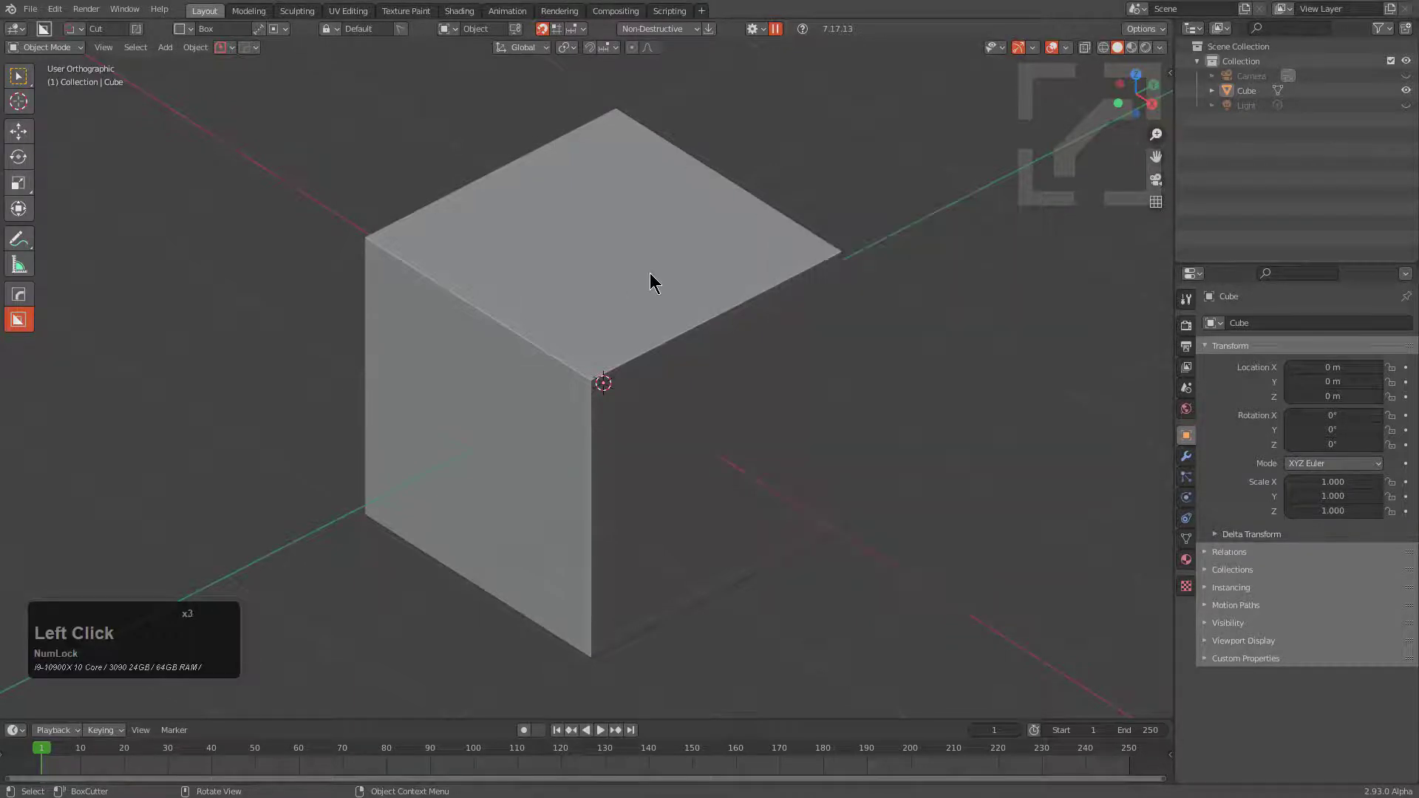
pyautogui.click(670, 270)
pyautogui.press('q')
pyautogui.click(773, 263)
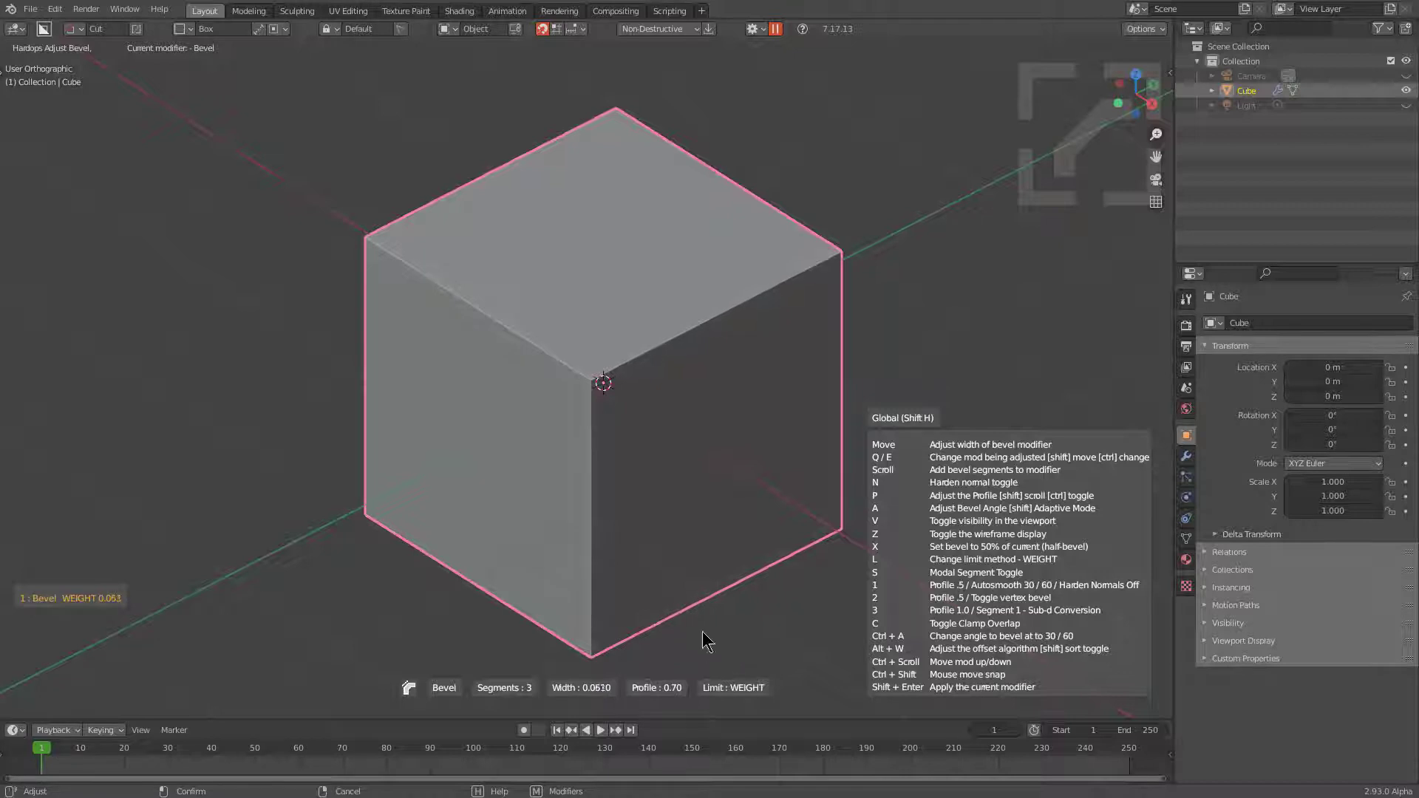
pyautogui.rightClick(669, 184)
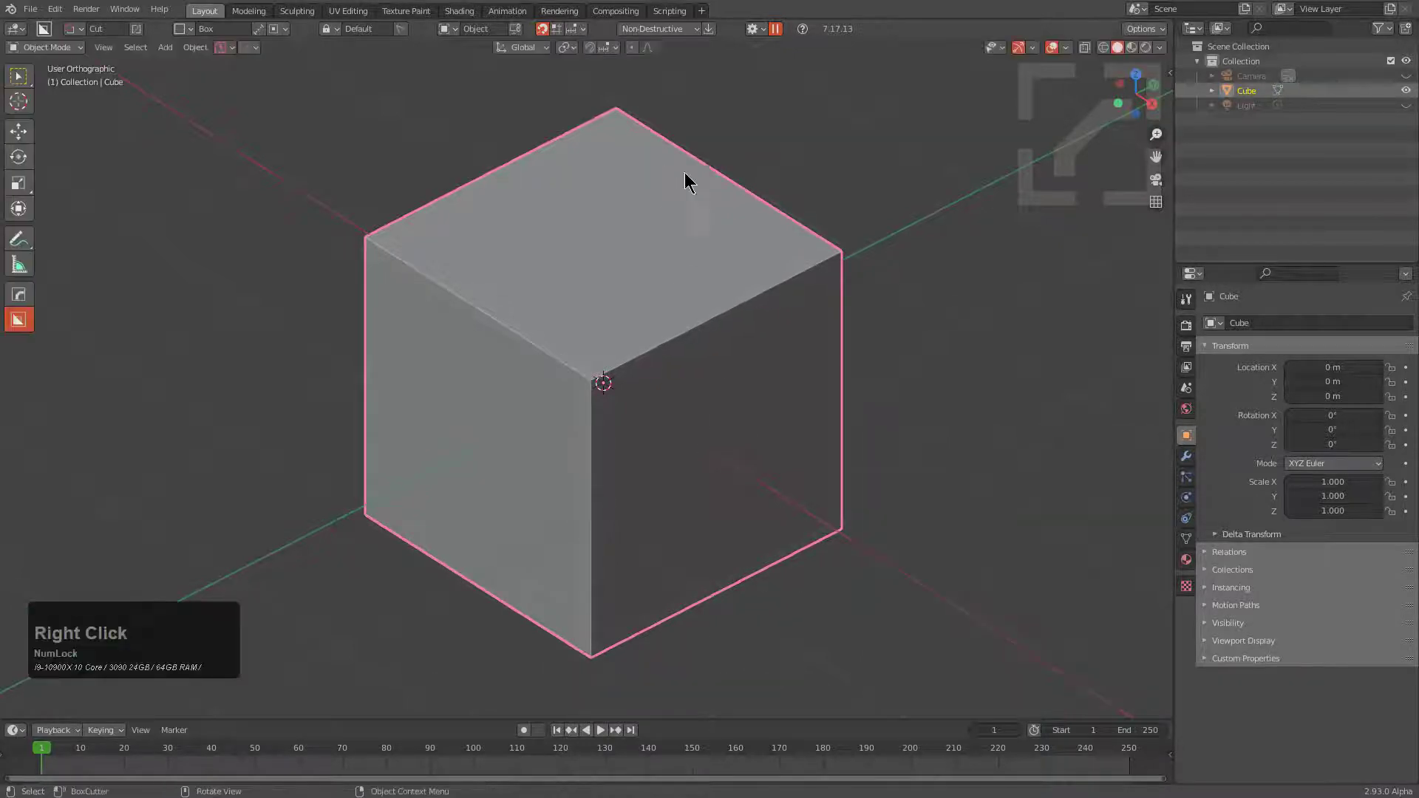
# Set the HardOps workflow to Angle and bevel the cube about 0.25 m wide with 12 segments, profile 0.50 and 30° autosmooth
pyautogui.press('`')
pyautogui.click(689, 302)
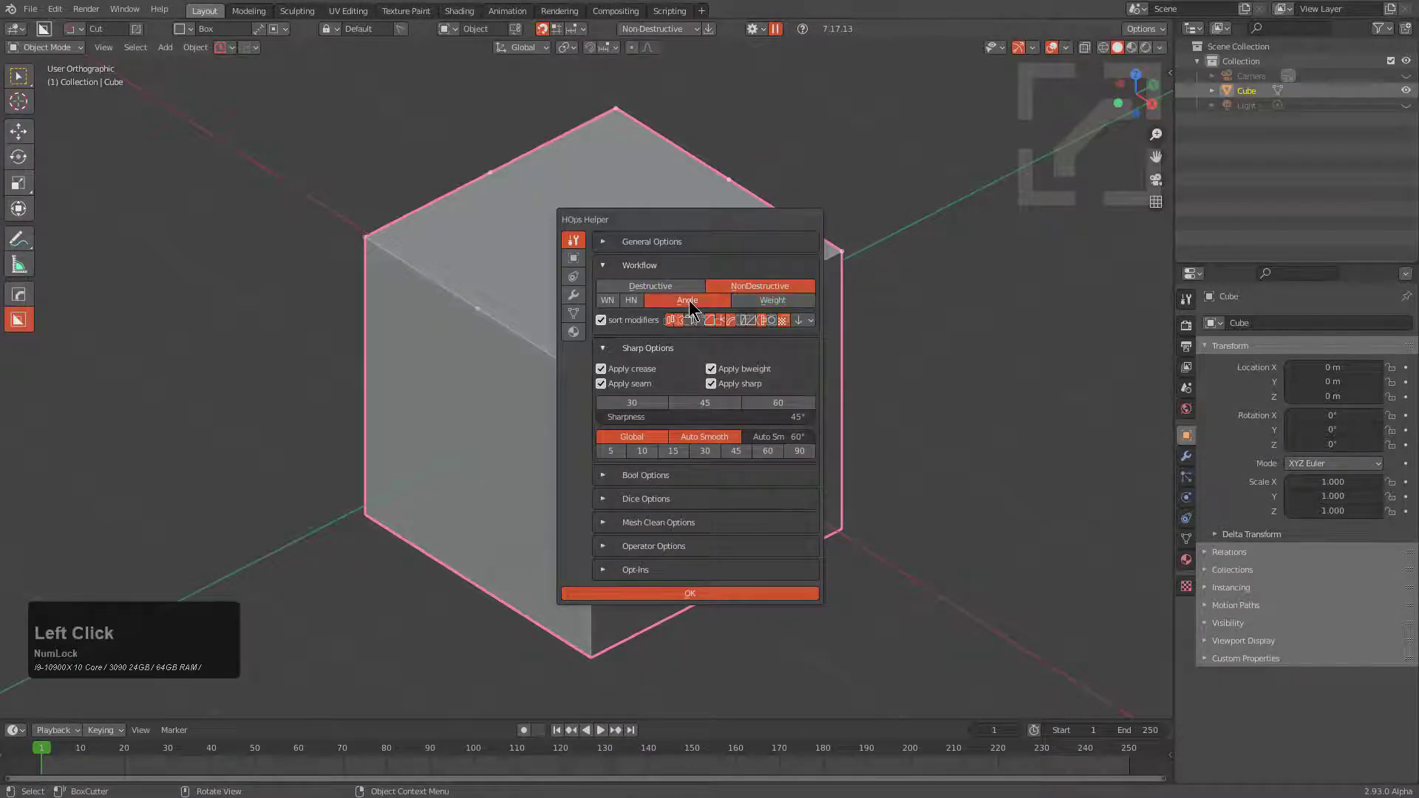
pyautogui.press('q')
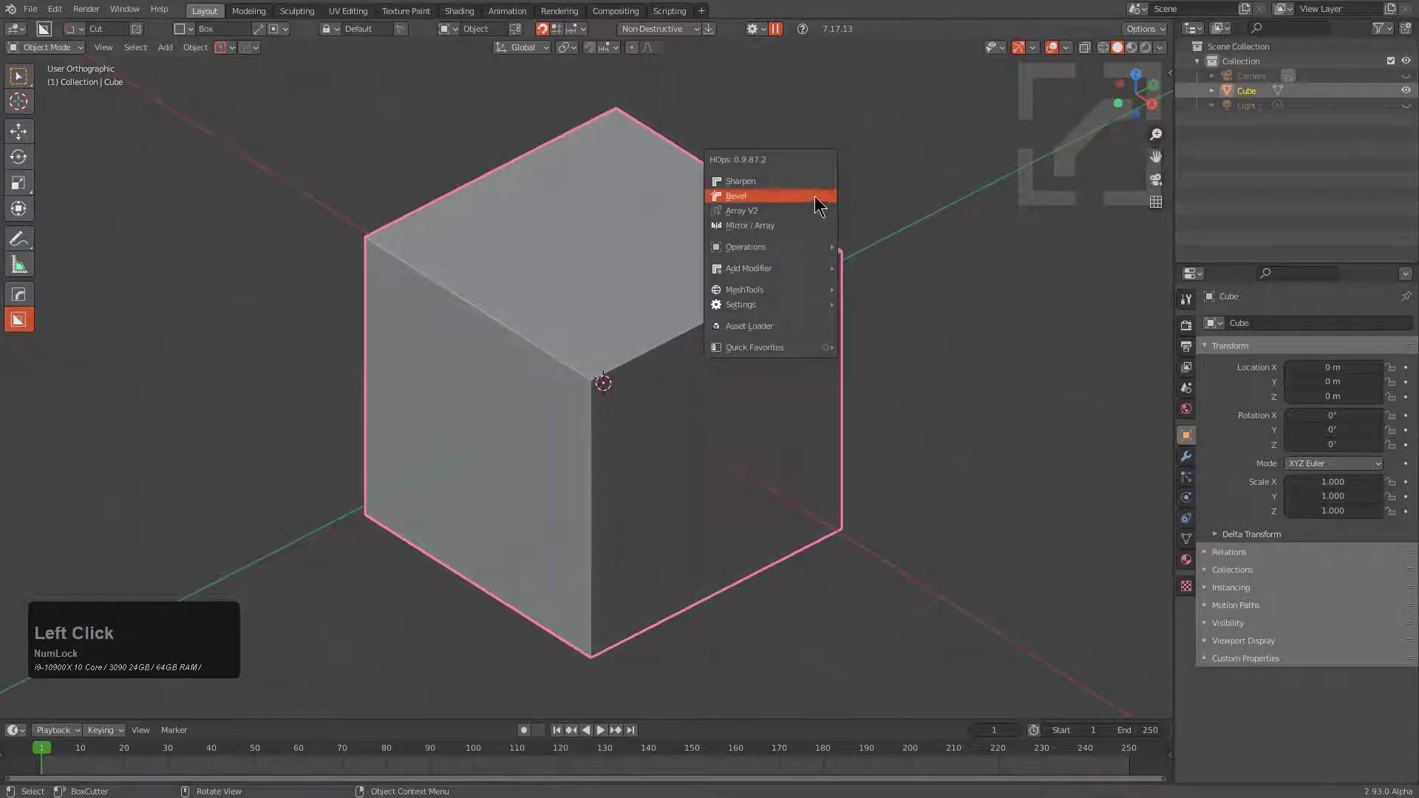
pyautogui.click(816, 198)
pyautogui.scroll(6, 185, 223)
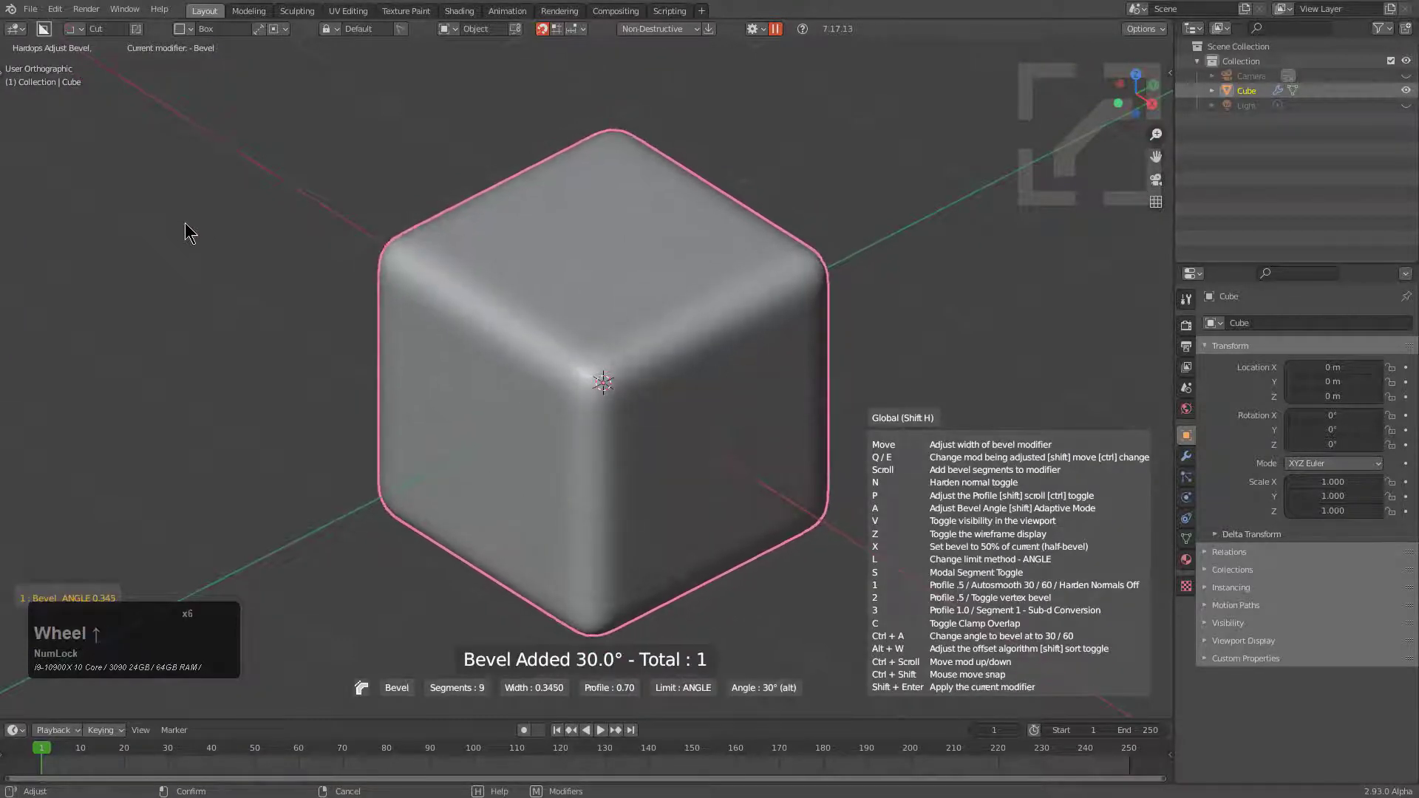
pyautogui.scroll(3, 185, 223)
pyautogui.press('1')
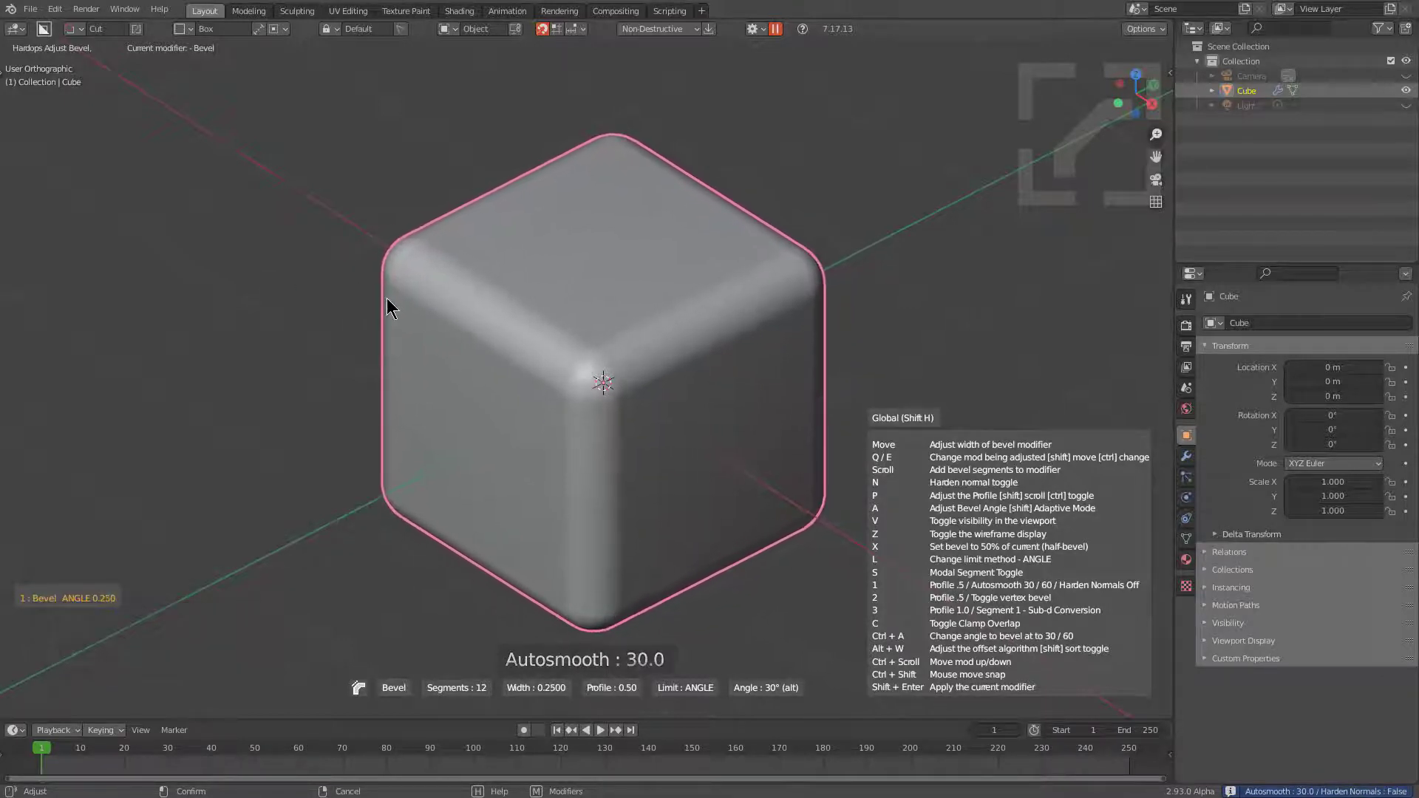
pyautogui.click(414, 288)
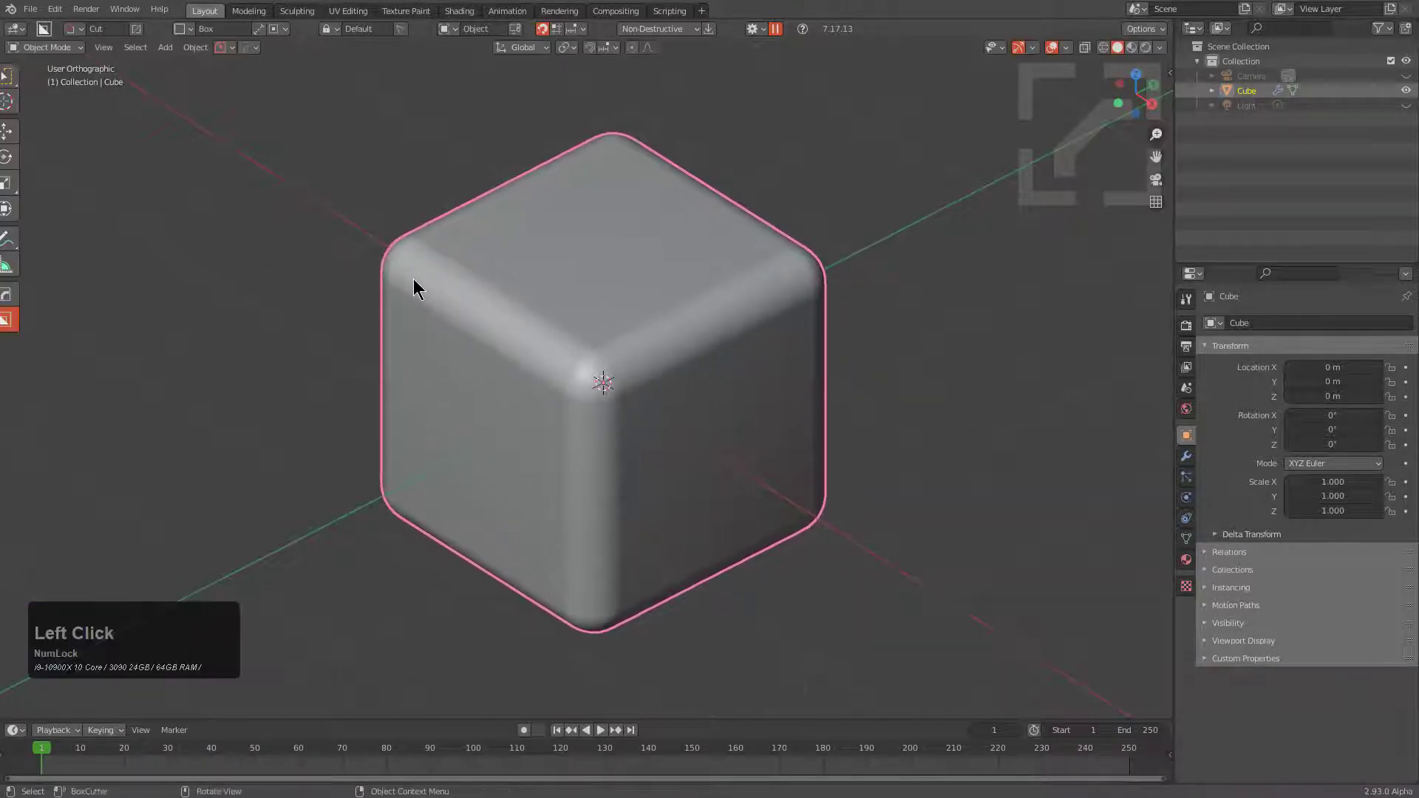
# Display the cube's modifiers and readjust the bevel width to about 0.24 m
pyautogui.click(1188, 459)
pyautogui.press('q')
pyautogui.click(647, 279)
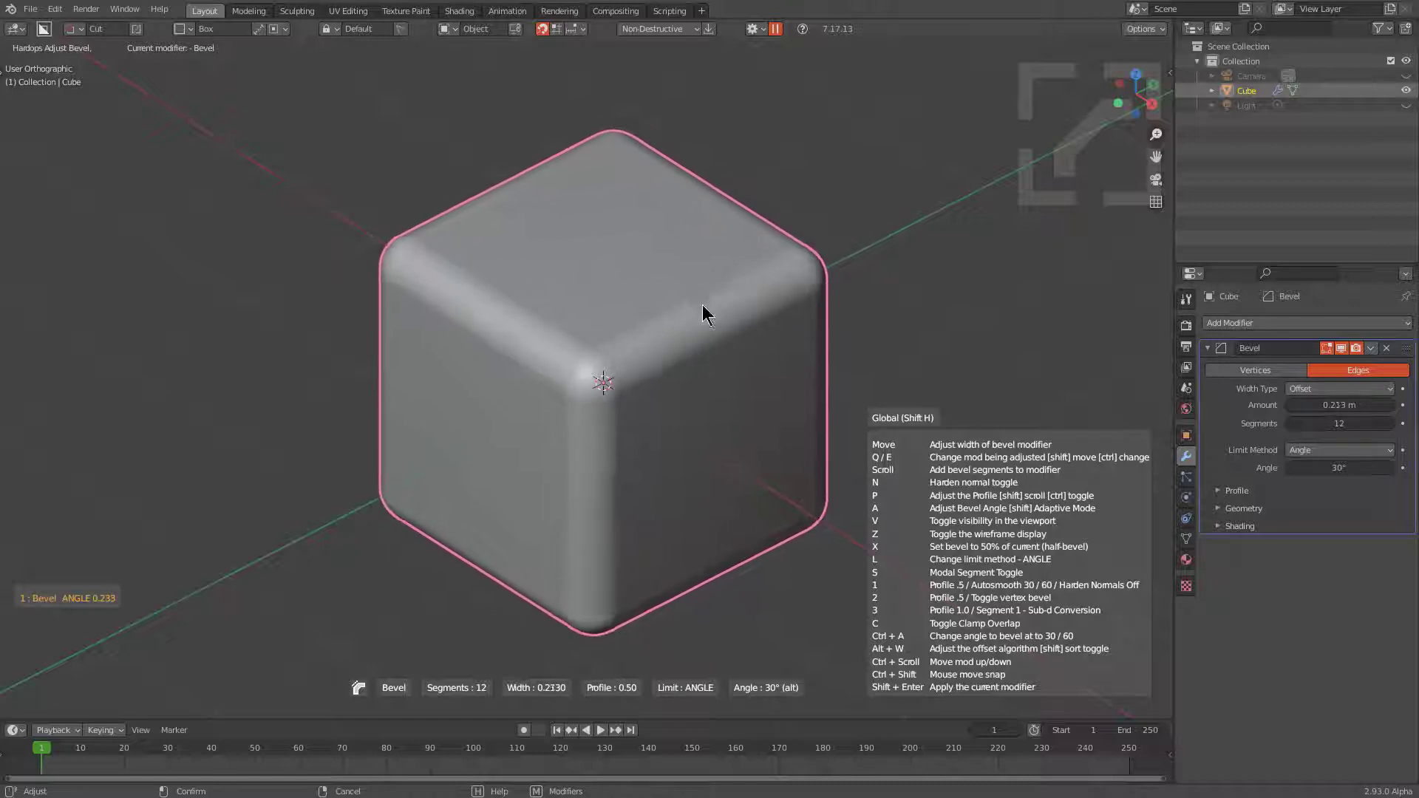
pyautogui.click(625, 300)
# Add a second, smaller bevel limited to 60° to the cube with the Step operation
pyautogui.press('q')
pyautogui.moveTo(652, 336)
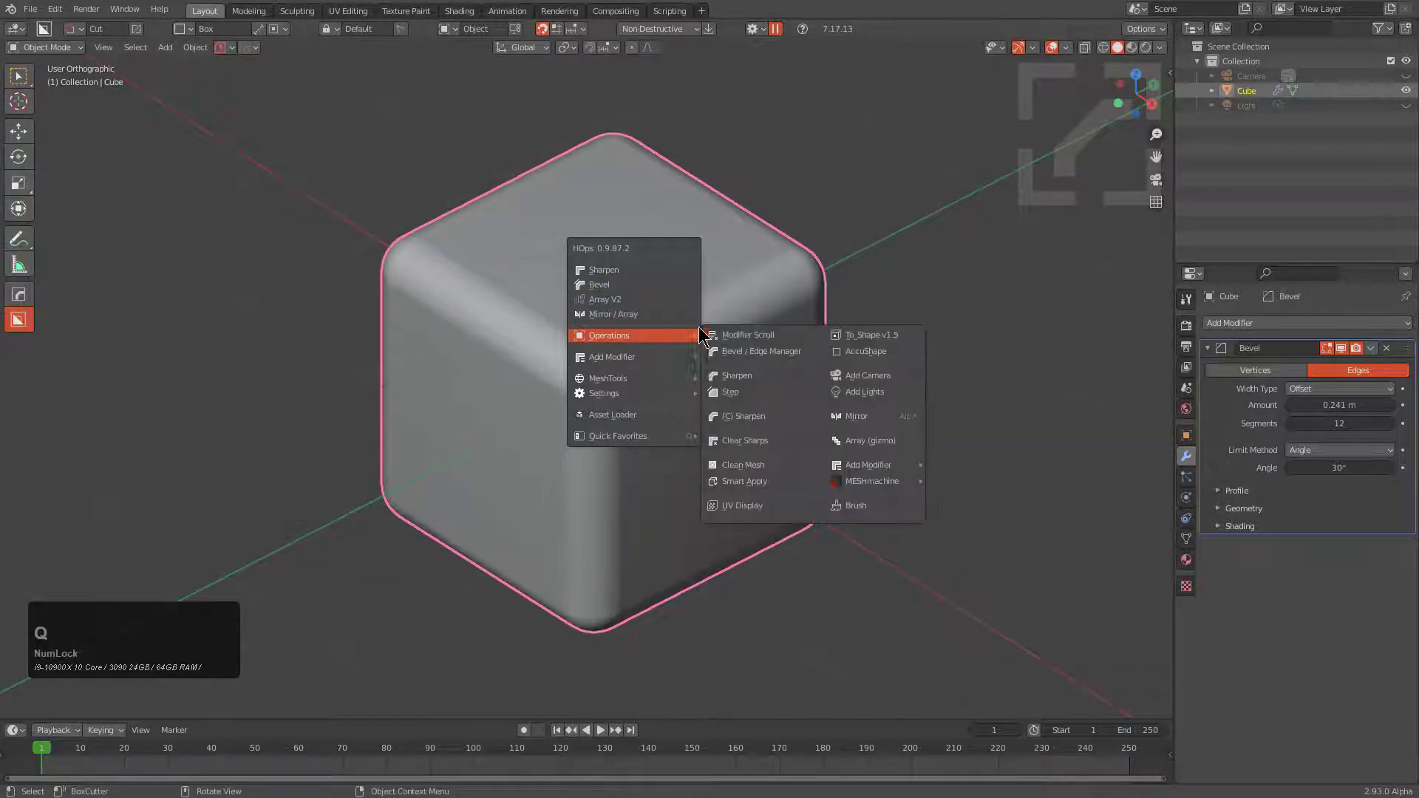
pyautogui.click(749, 401)
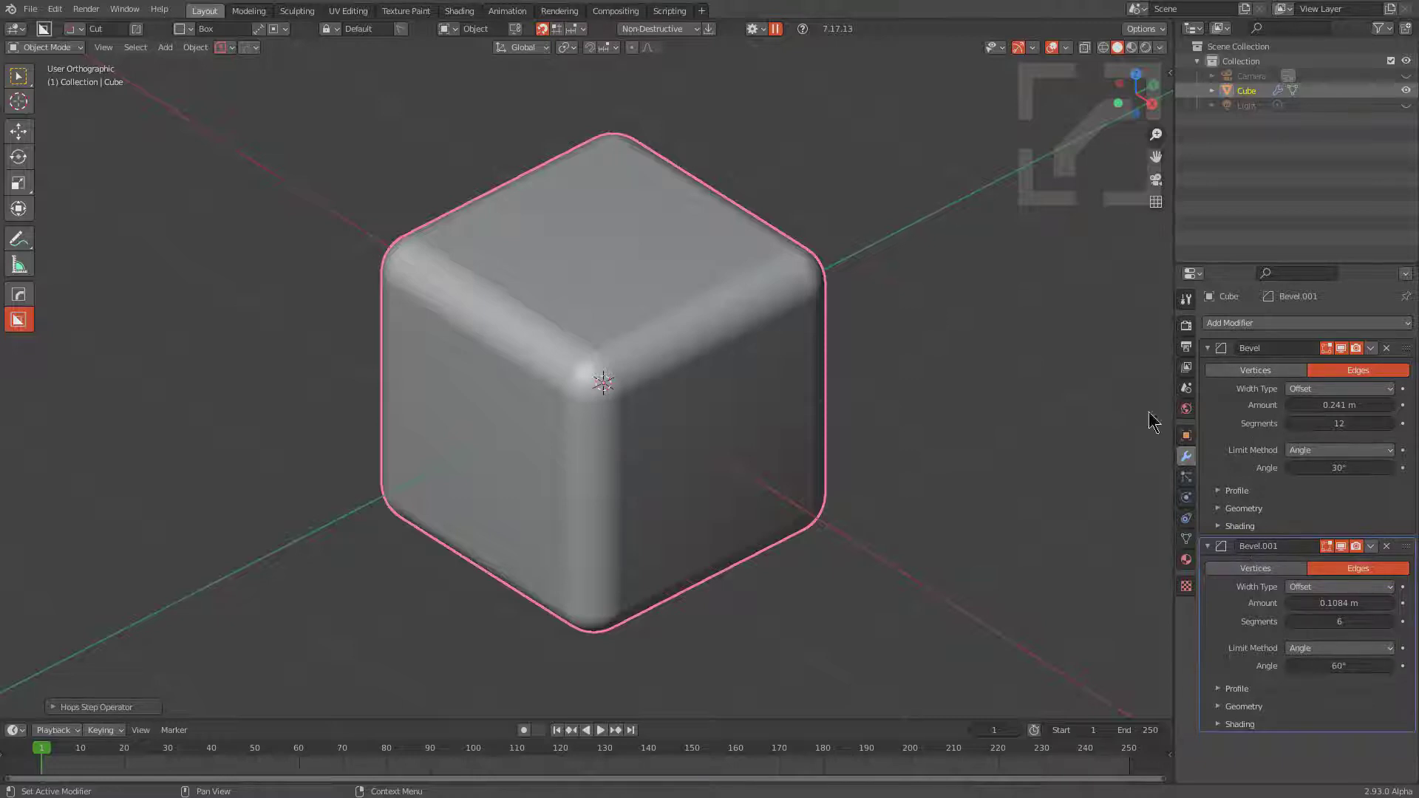
pyautogui.hotkey('ctrl', '`')
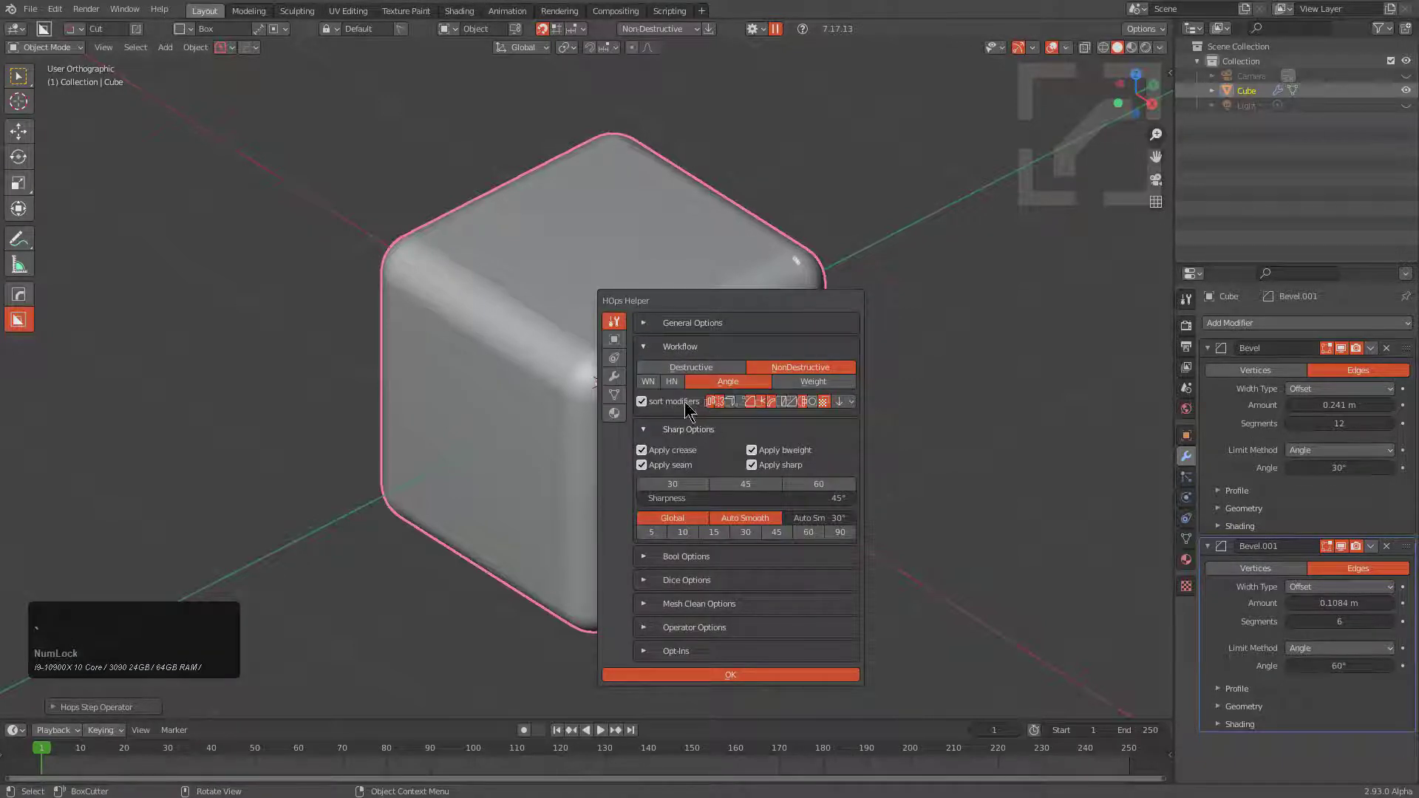
pyautogui.press('Escape')
# Add a second cube on the upper-left bevelled edge and scale it down to about 0.44
pyautogui.hotkey('shift', 'a')
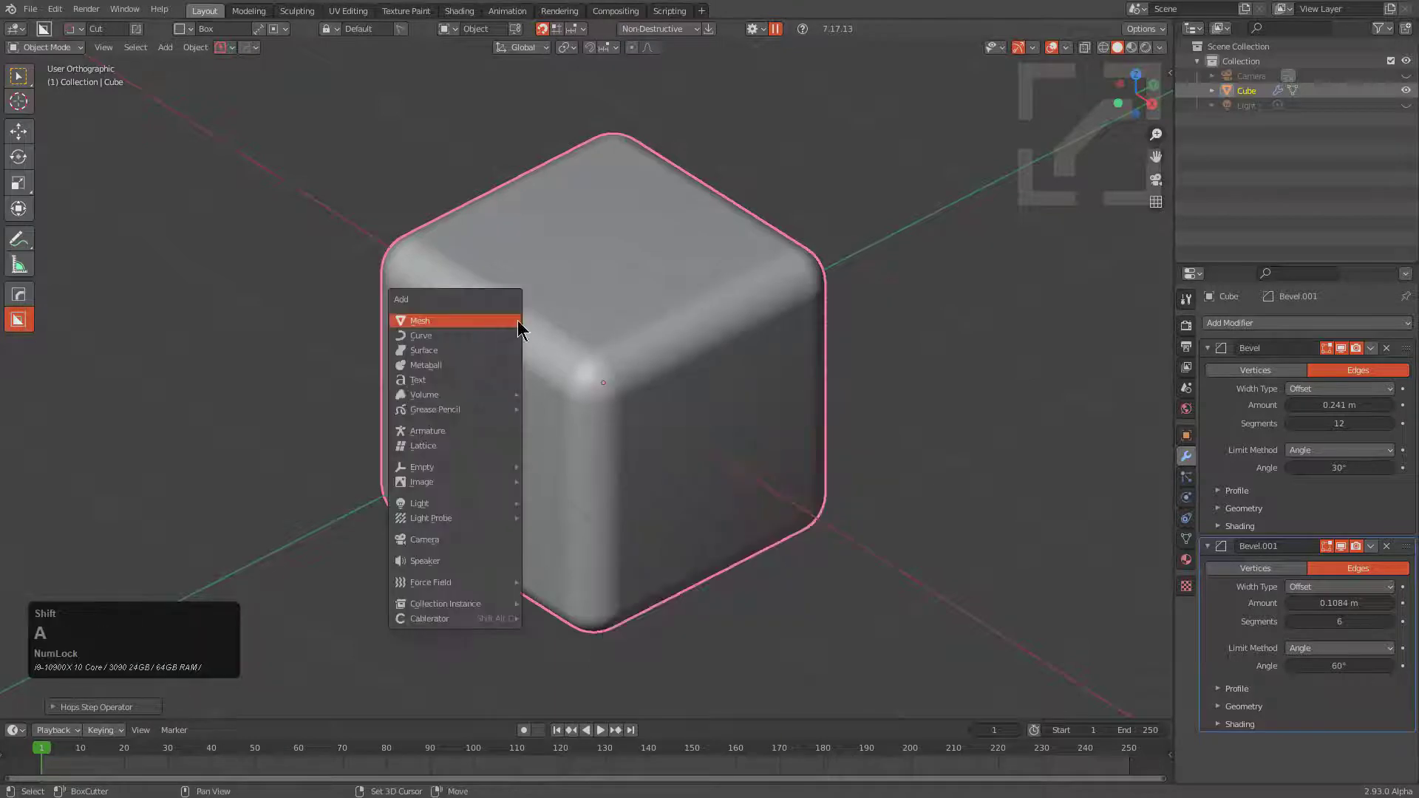
pyautogui.moveTo(517, 321)
pyautogui.click(553, 356)
pyautogui.press('s')
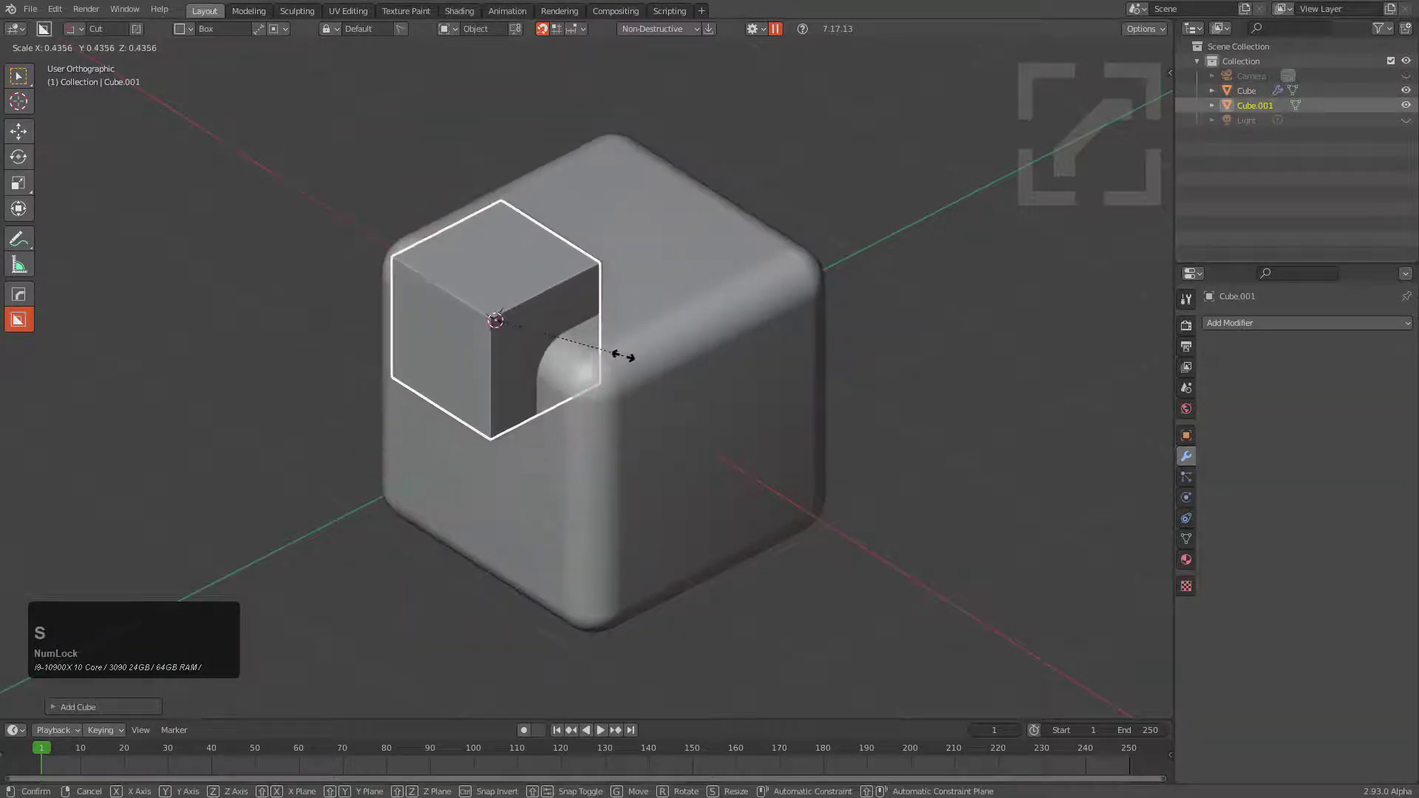
pyautogui.click(511, 310)
# Cut the small cube out of the large bevelled cube with a Difference boolean
pyautogui.keyDown('shift'); pyautogui.click(681, 304); pyautogui.keyUp('shift')
pyautogui.press('q')
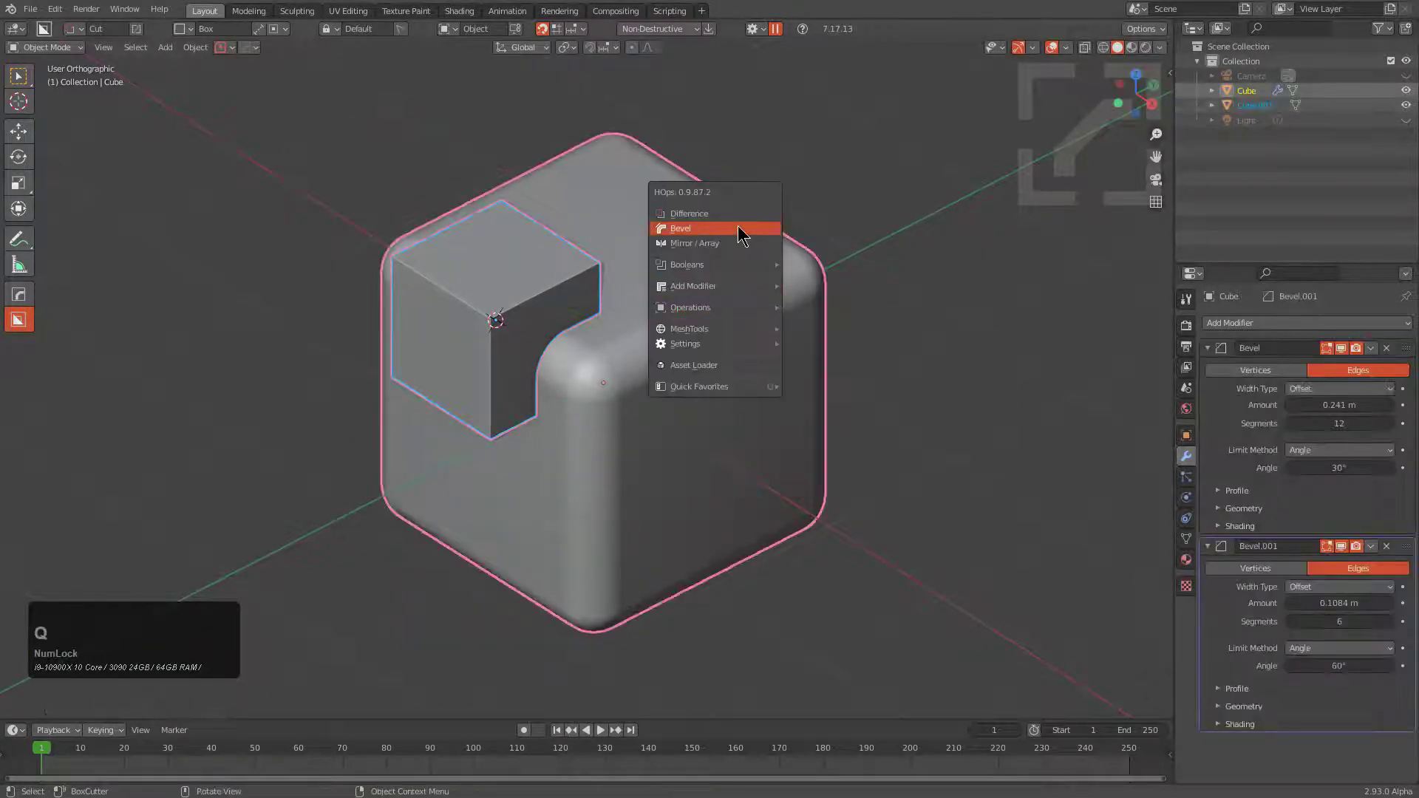
pyautogui.click(738, 224)
pyautogui.click(714, 327)
# Adjust the width of the 60° bevel around the cutout to about 0.066 m
pyautogui.press('q')
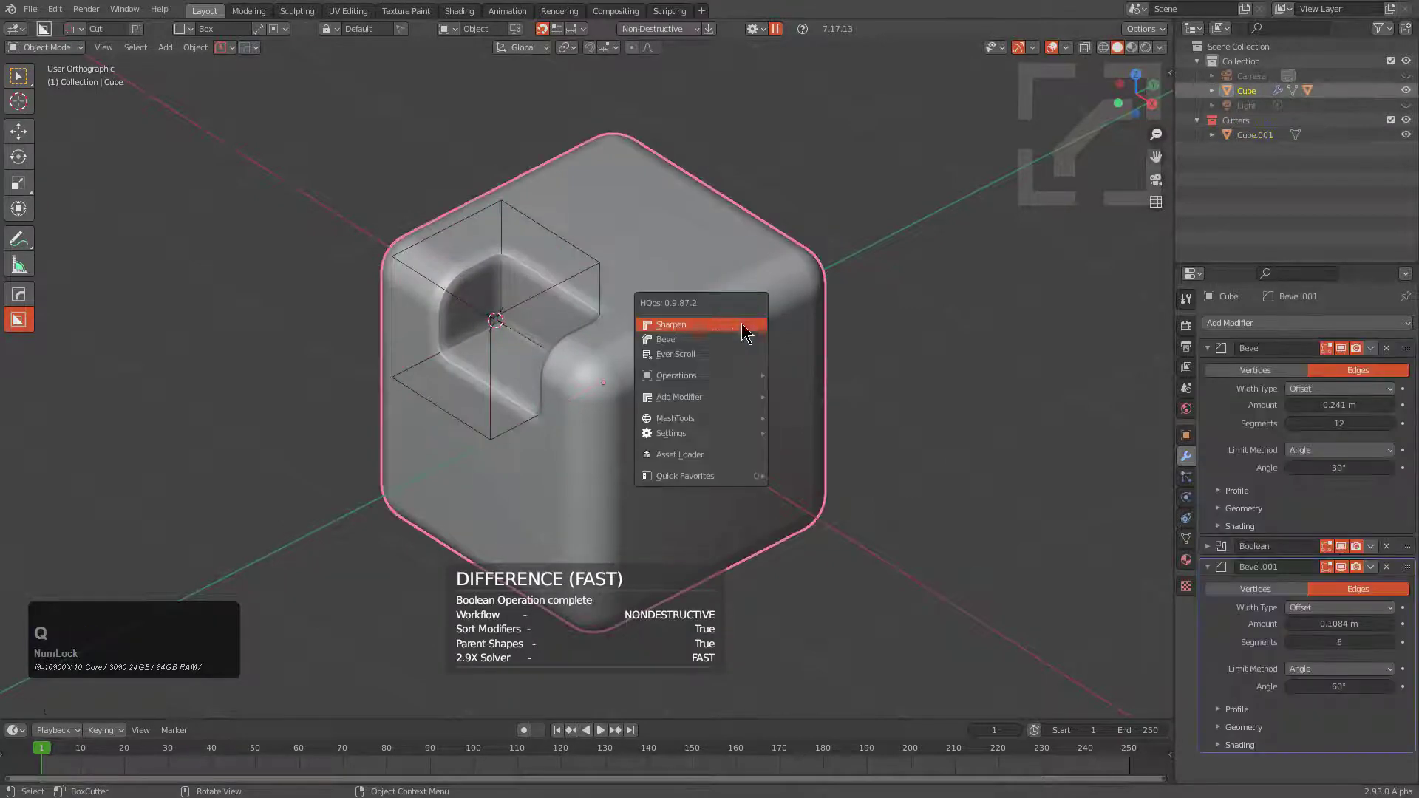
pyautogui.click(734, 335)
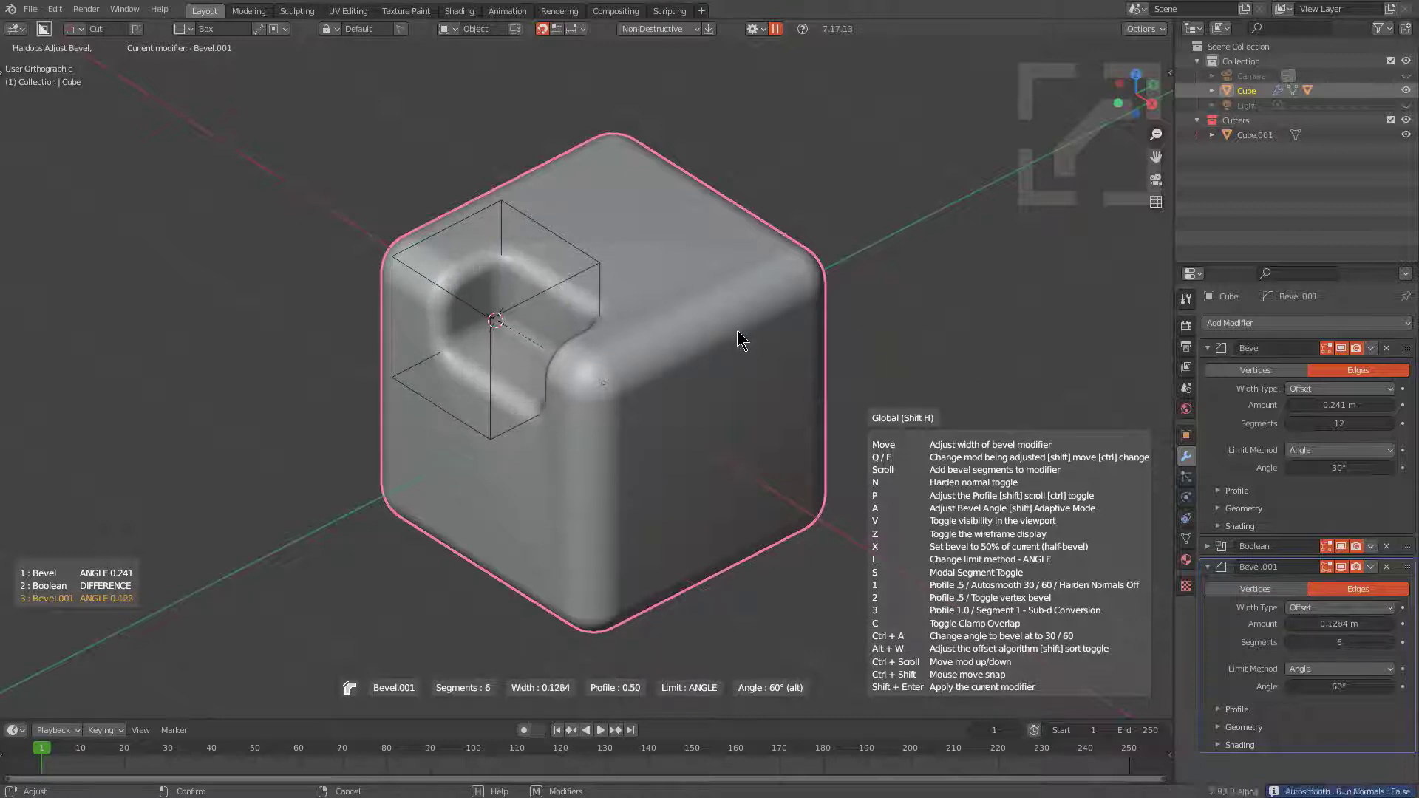
pyautogui.click(872, 325)
# Sharpen the cube to add a Weighted Normal modifier, and collapse the bevel and boolean settings above it
pyautogui.press('q')
pyautogui.click(682, 294)
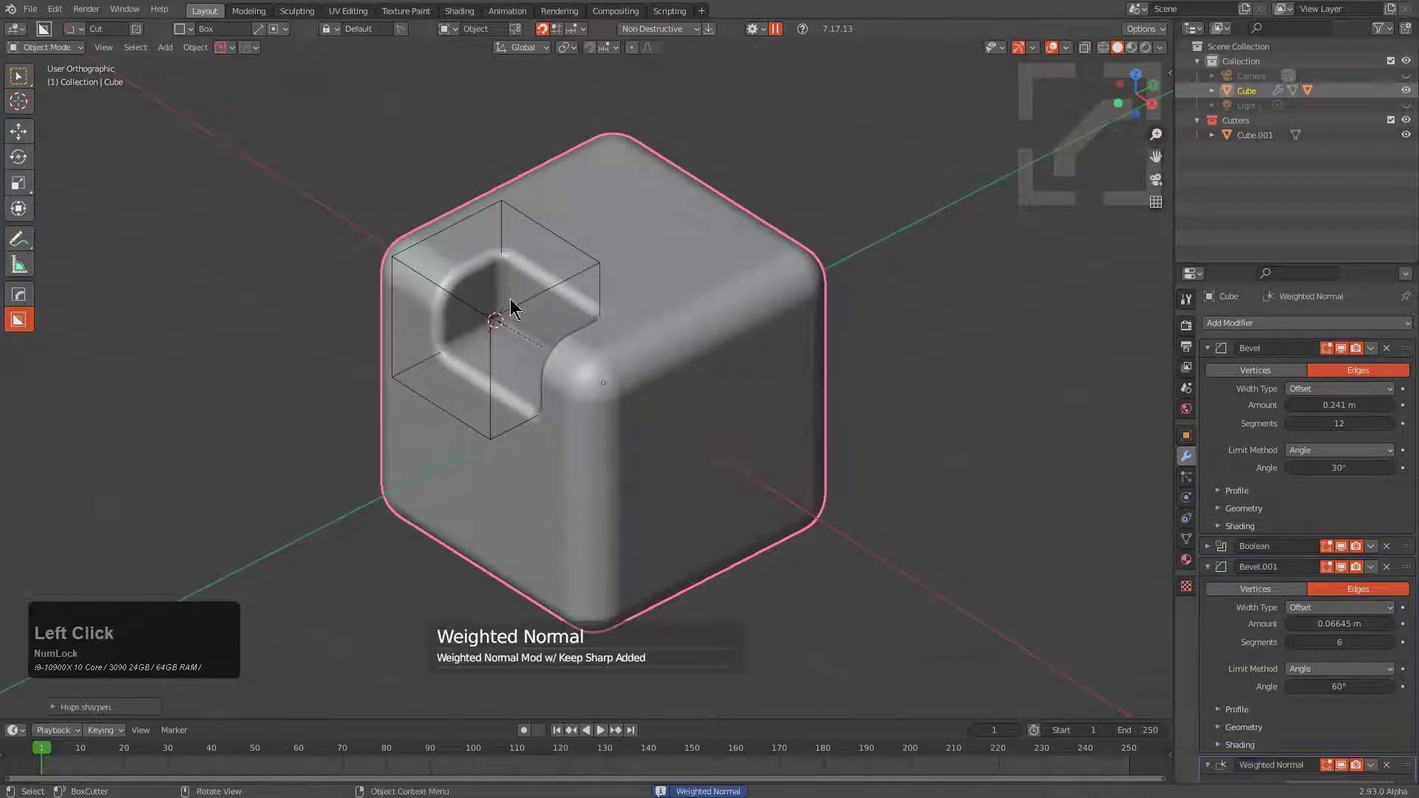
pyautogui.click(1208, 348)
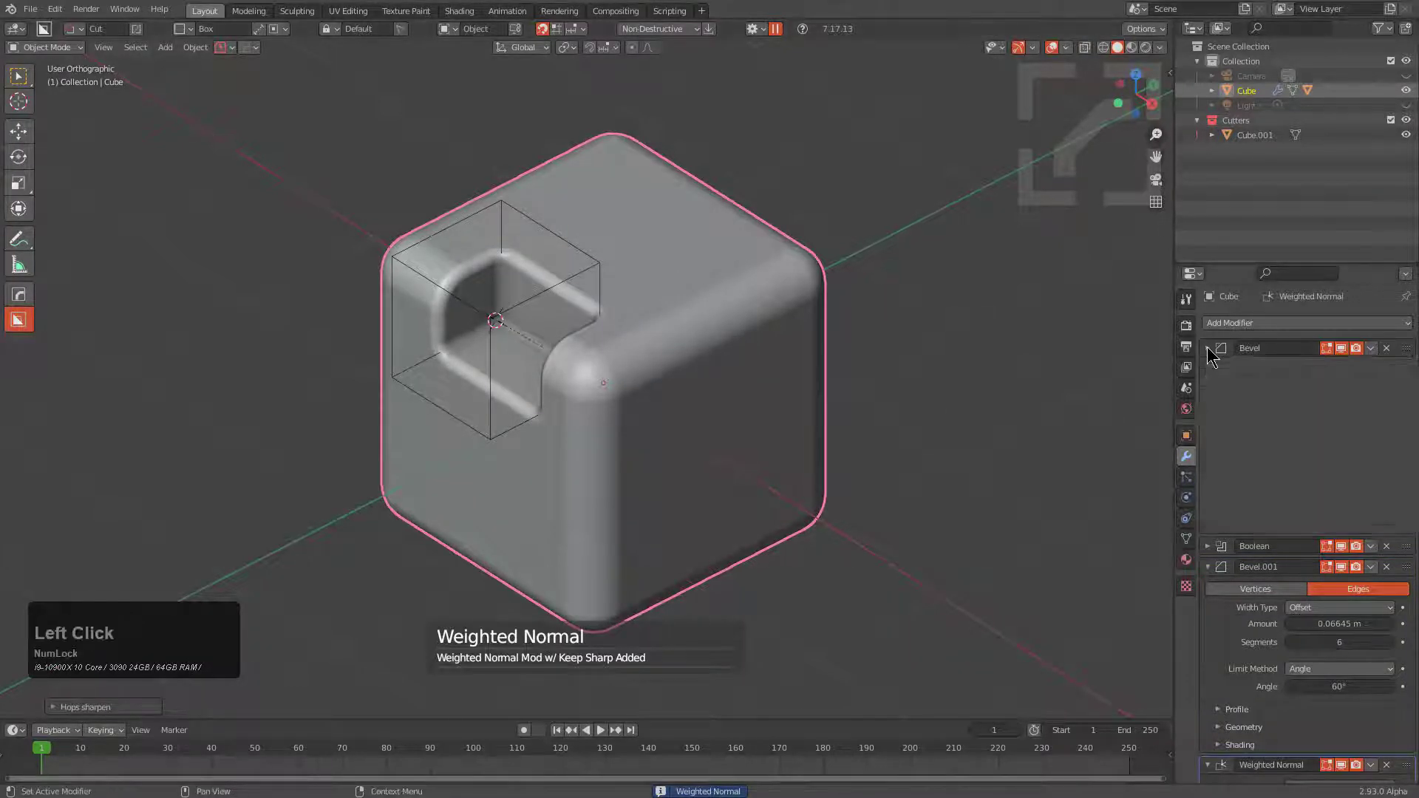
pyautogui.click(1208, 369)
pyautogui.click(1208, 368)
pyautogui.click(1208, 389)
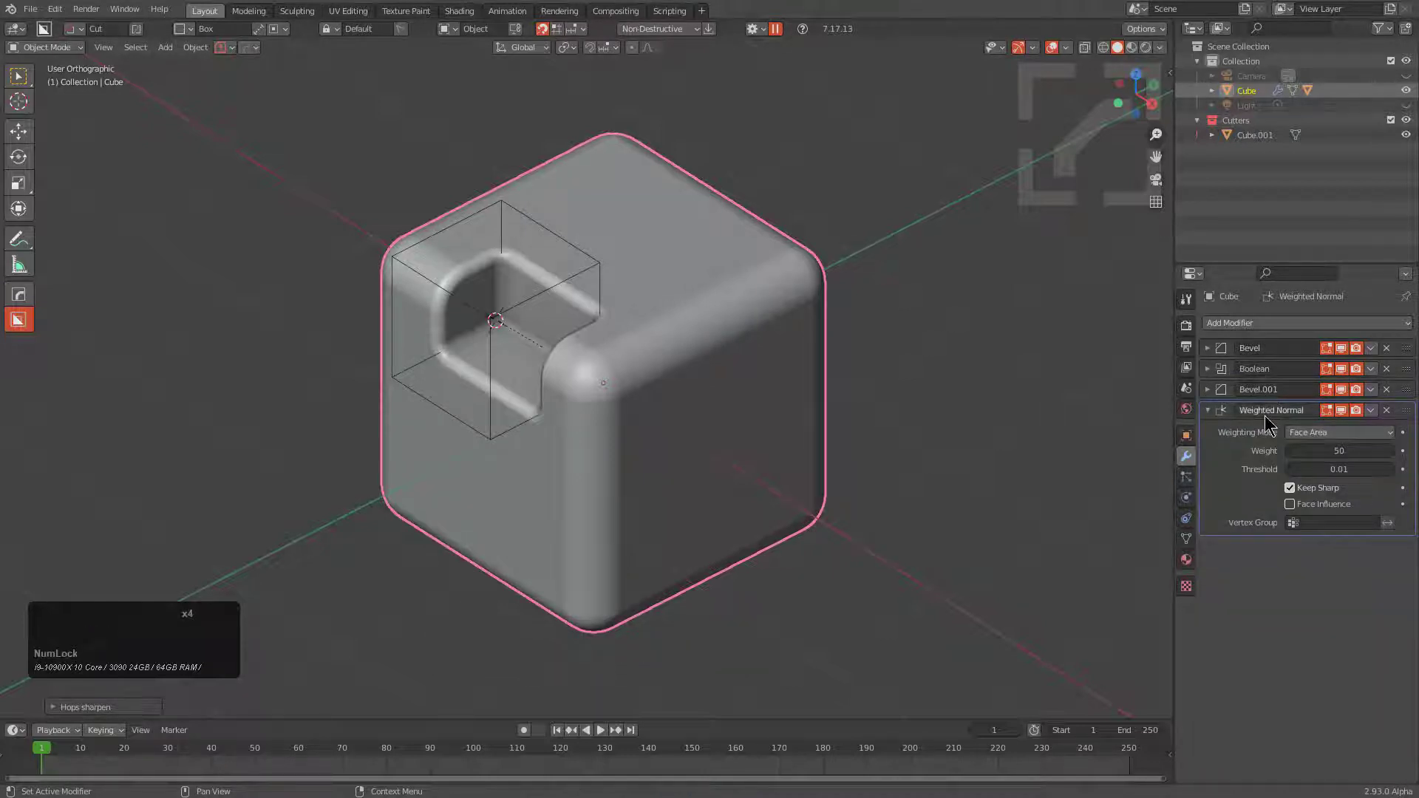
# Move the cutter cube along the edge until it reaches the large cube's rounded front corner
pyautogui.click(594, 270)
pyautogui.moveTo(594, 271); pyautogui.dragTo(653, 305, button='middle')
pyautogui.scroll(3, 654, 305)
pyautogui.press('g')
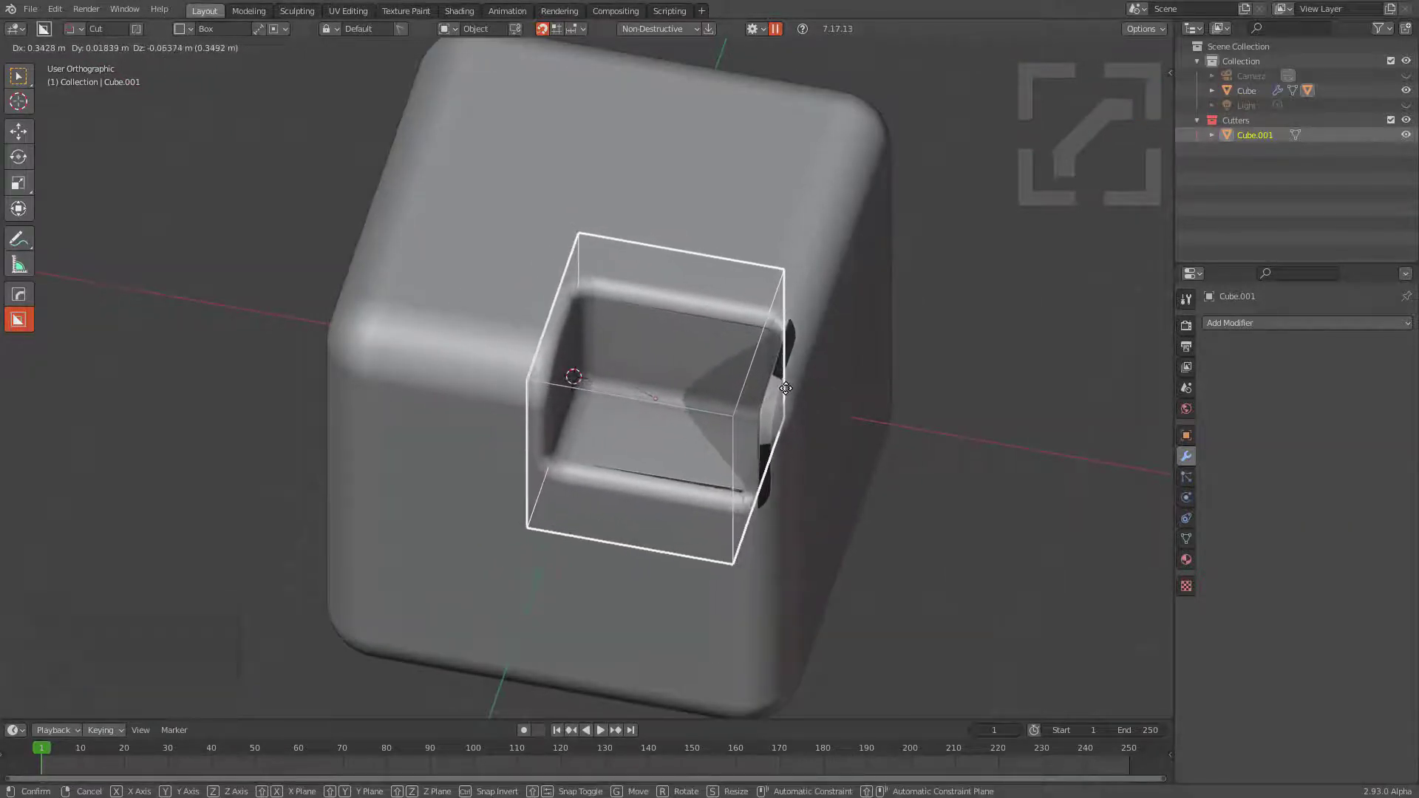
pyautogui.click(740, 386)
pyautogui.middleClick(738, 388)
pyautogui.scroll(4, 738, 387)
pyautogui.press('g')
pyautogui.click(853, 391)
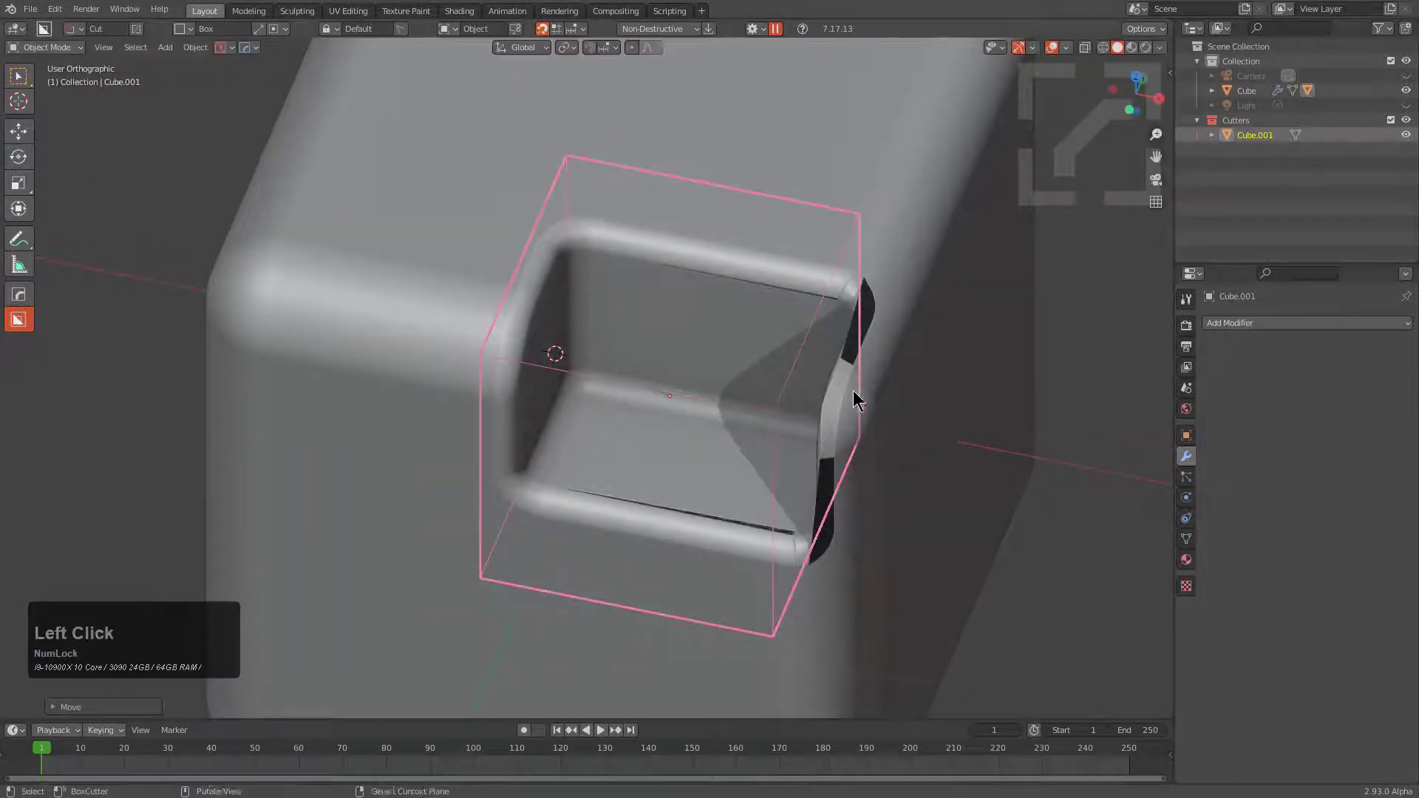
pyautogui.moveTo(853, 390); pyautogui.dragTo(626, 311, button='middle')
pyautogui.scroll(1, 766, 298)
pyautogui.click(748, 301)
pyautogui.press('q')
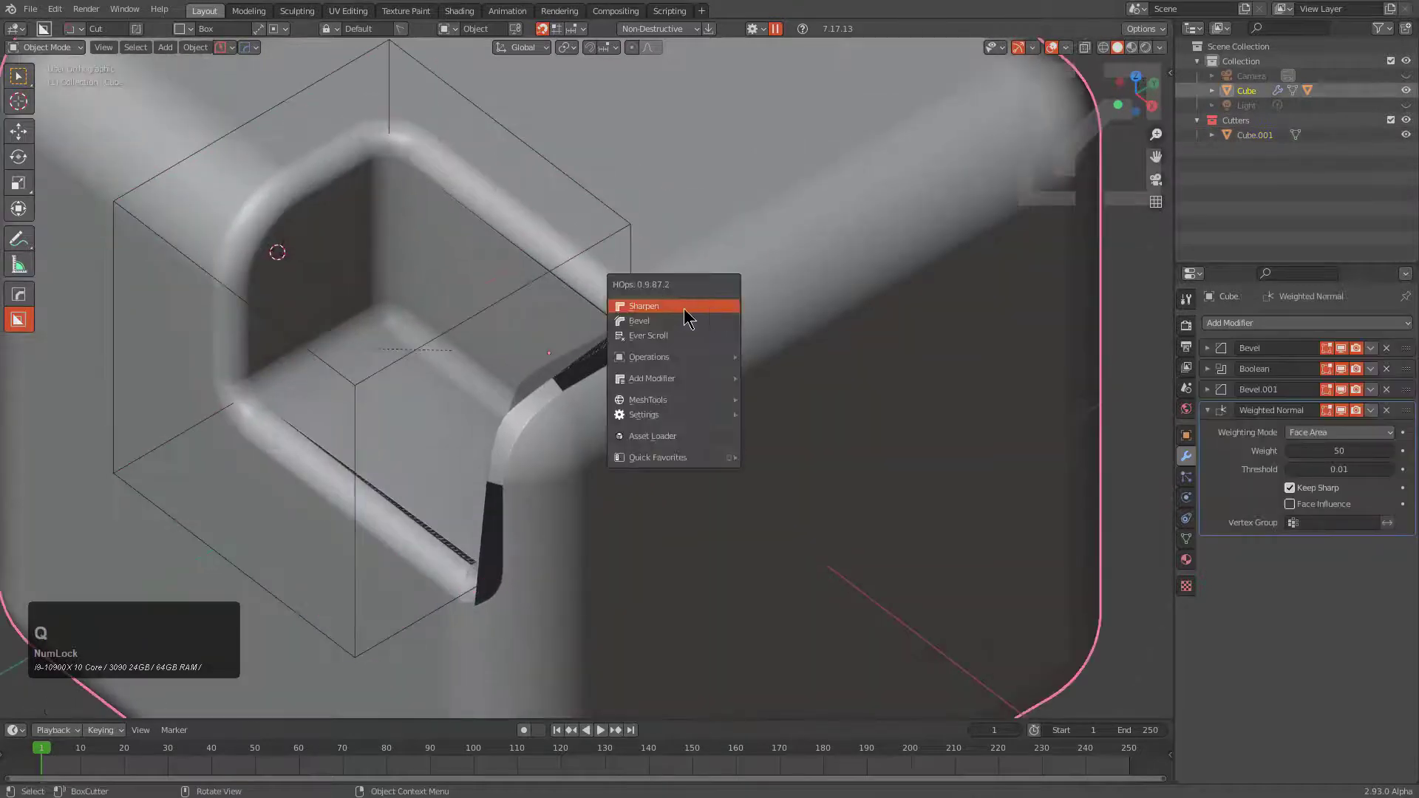
pyautogui.click(677, 318)
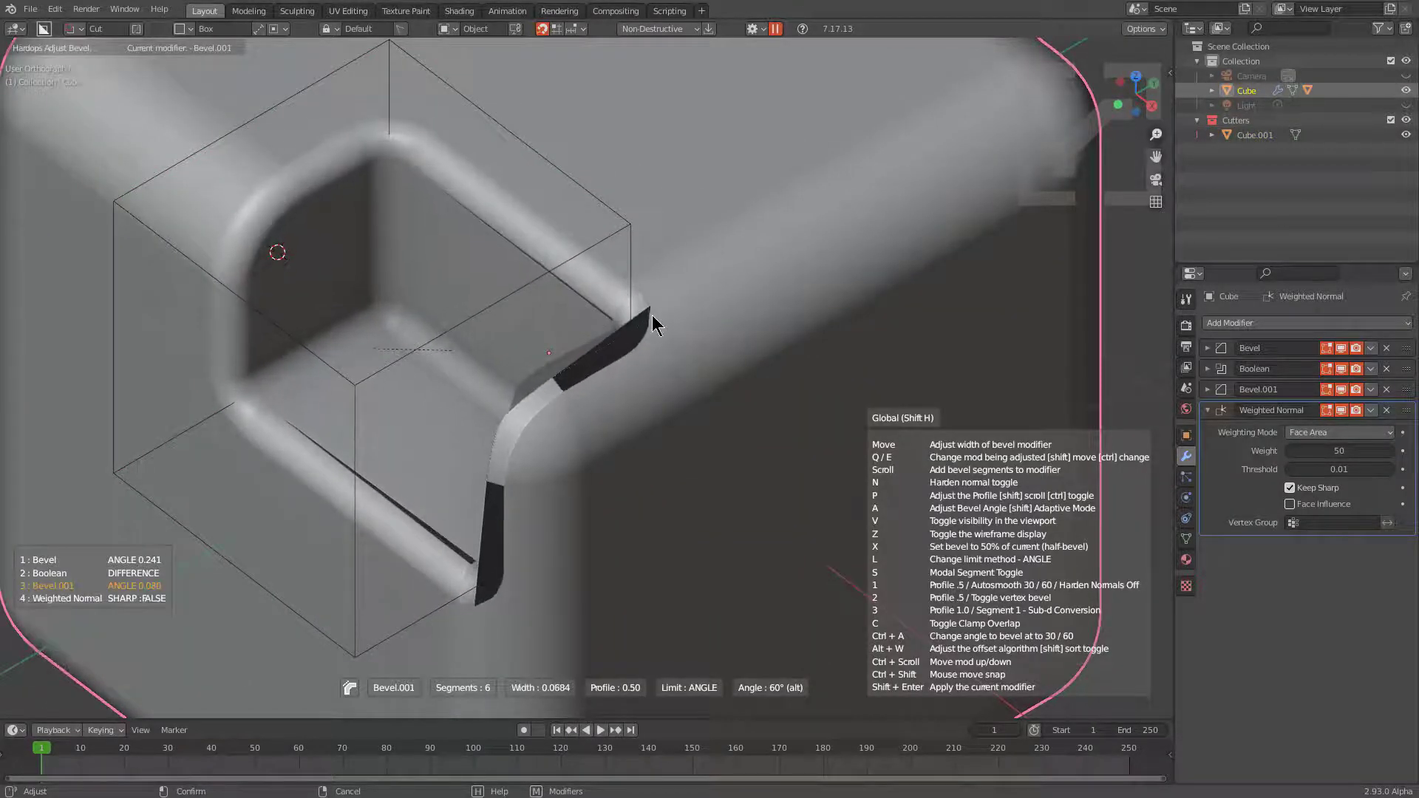
pyautogui.rightClick(653, 316)
# Readjust the 60° bevel around the cutout to about 0.08 m wide, with the wireframe displayed during the adjustment
pyautogui.keyDown('shift'); pyautogui.moveTo(672, 332); pyautogui.dragTo(701, 342, button='middle'); pyautogui.keyUp('shift')
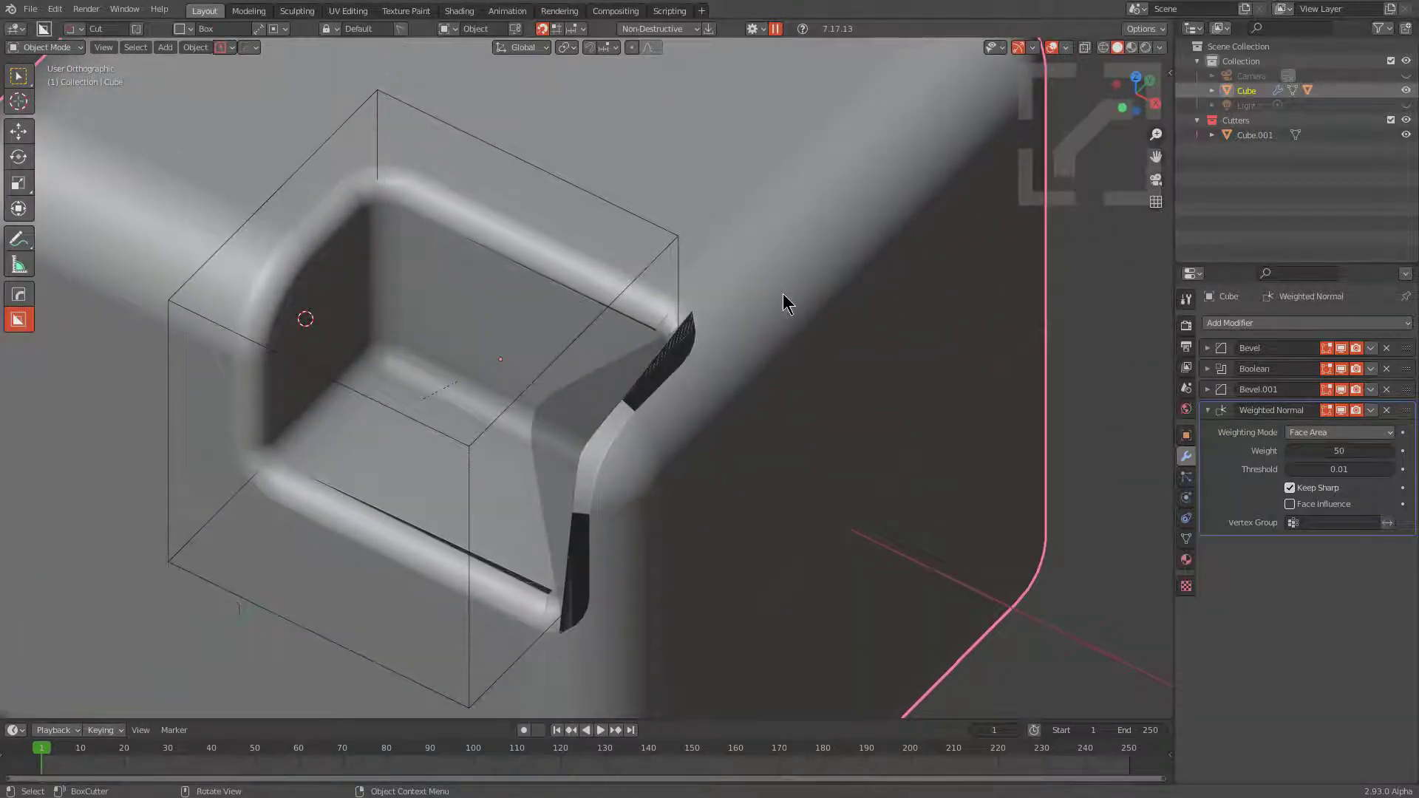
pyautogui.moveTo(735, 286); pyautogui.dragTo(739, 282, button='middle')
pyautogui.press('q')
pyautogui.click(754, 273)
pyautogui.press('z')
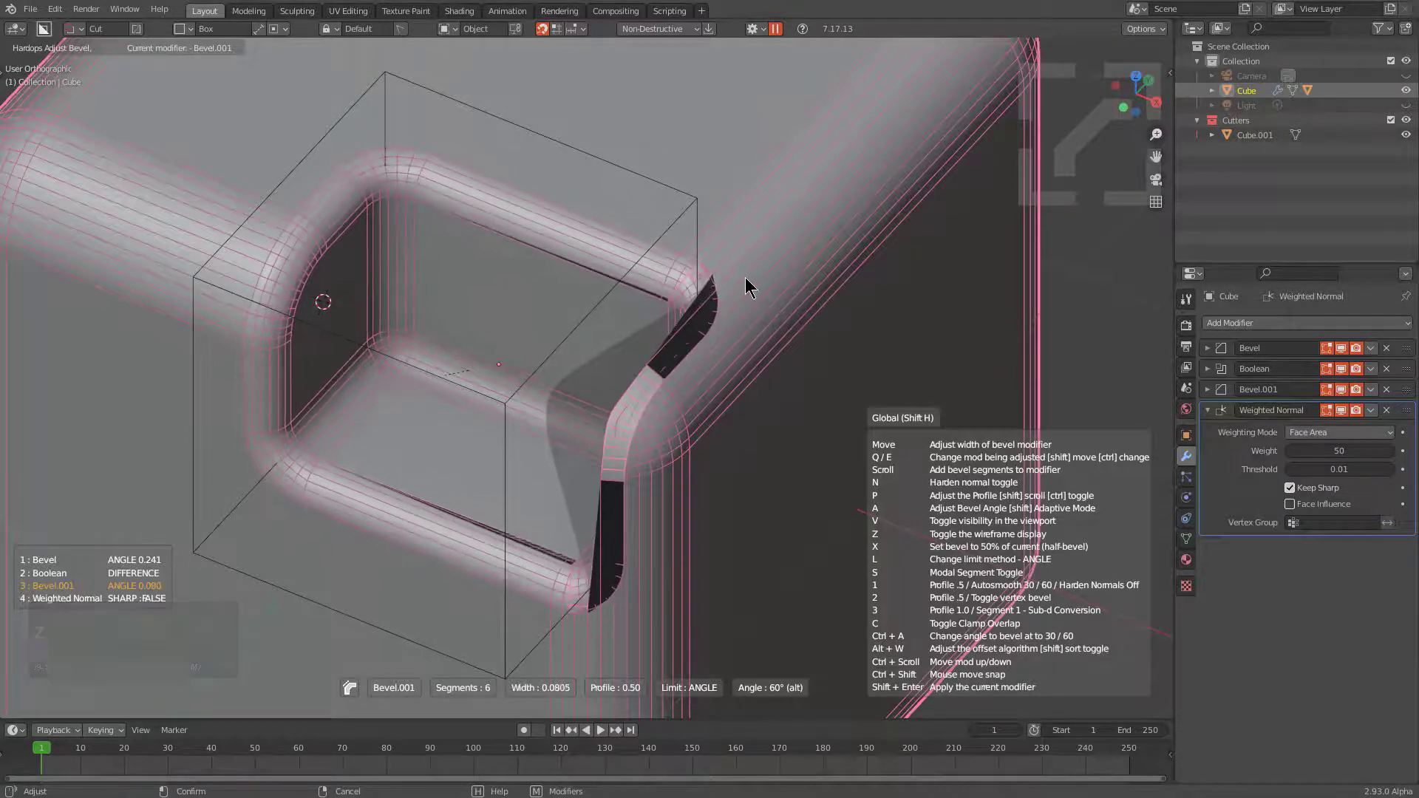
pyautogui.click(726, 277)
# Move the cutter cube along the X axis so that it cuts through the large cube's rounded front corner
pyautogui.click(691, 262)
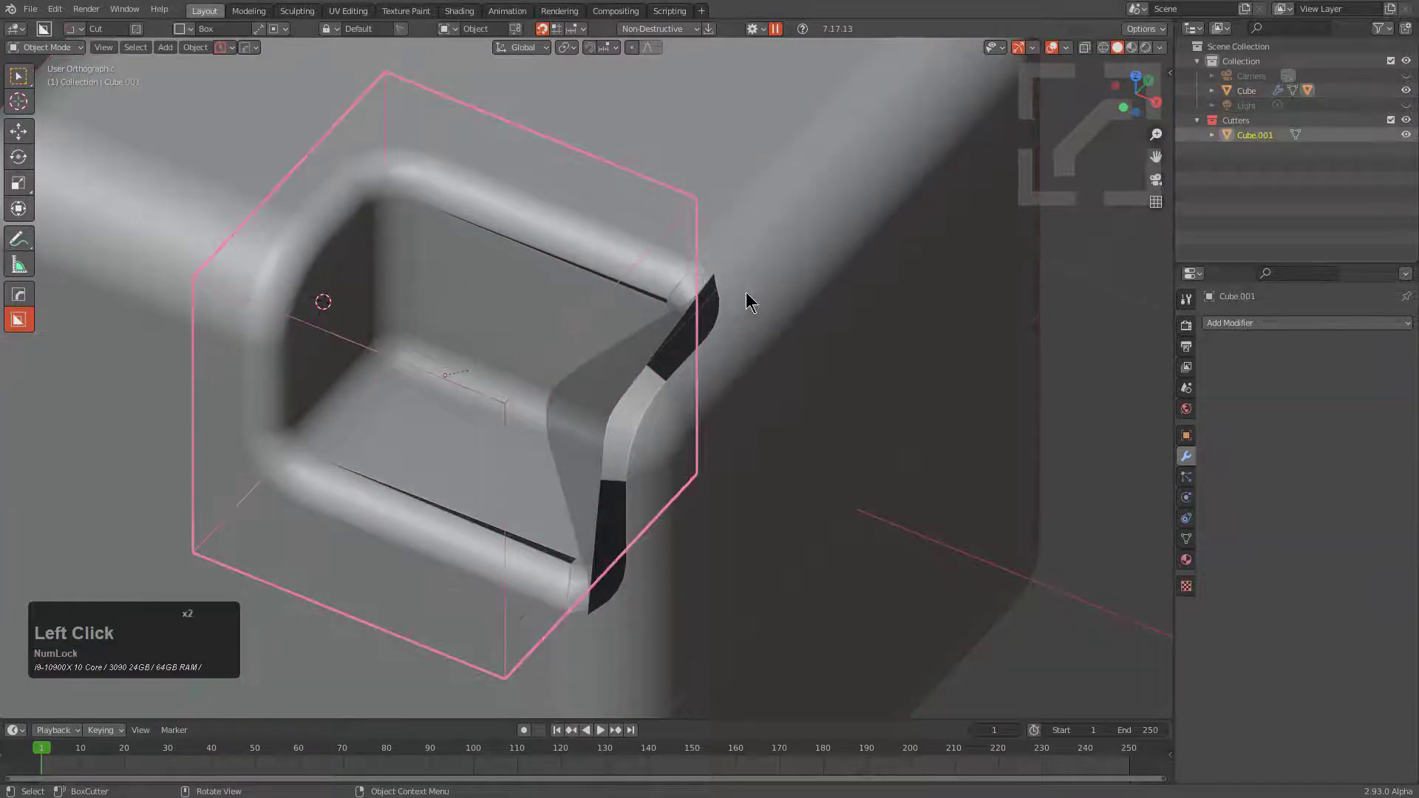
pyautogui.press('g')
pyautogui.press('x')
pyautogui.click(675, 269)
pyautogui.press('g')
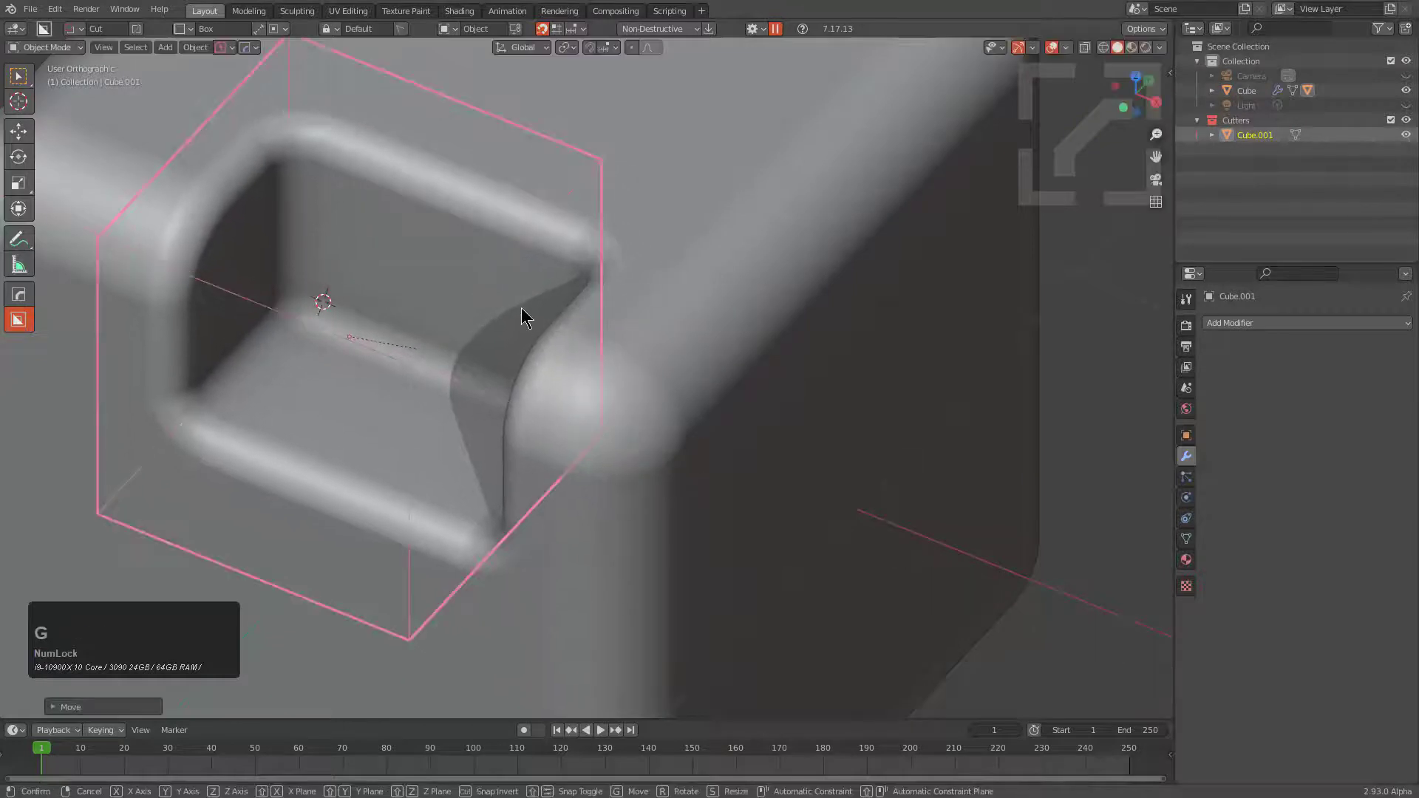
pyautogui.press('x')
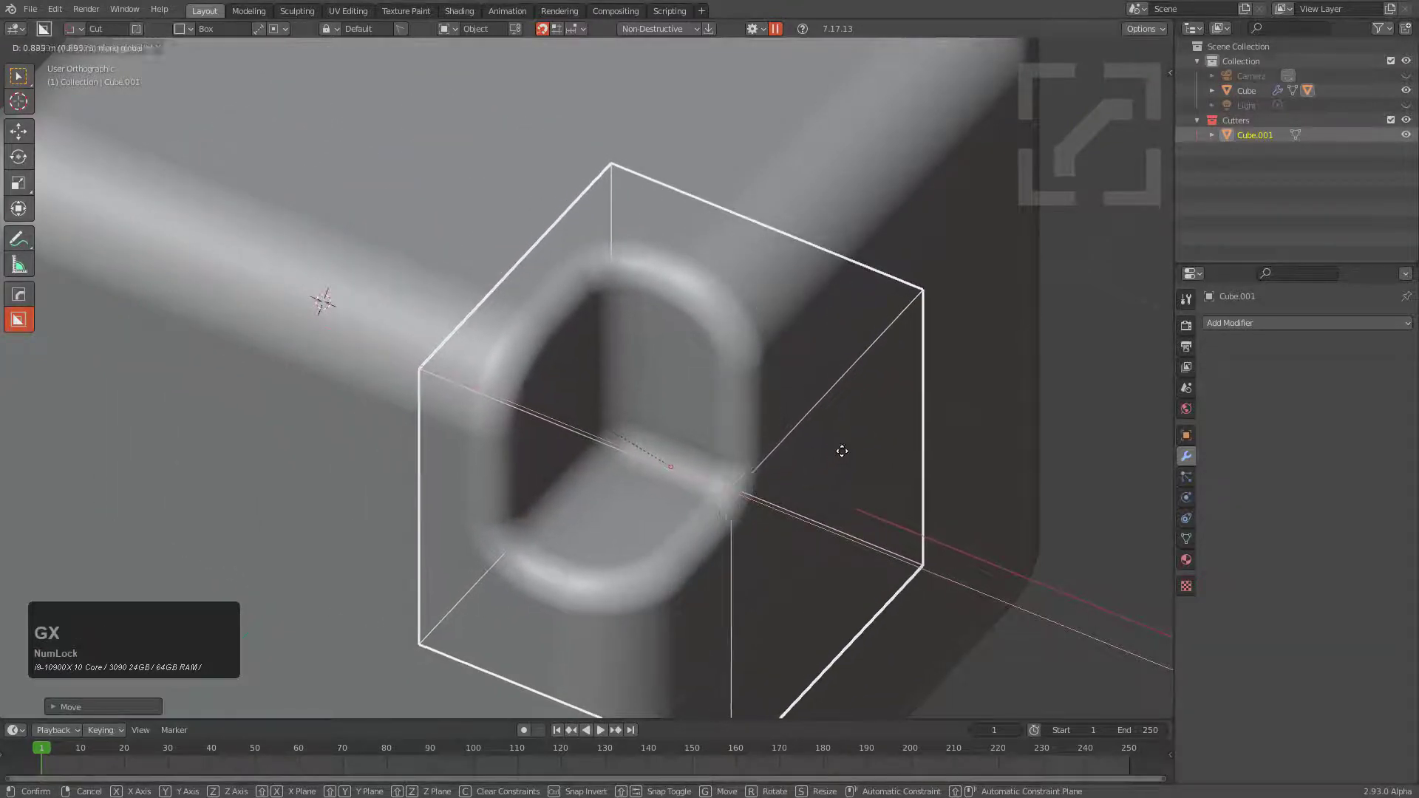
pyautogui.click(831, 436)
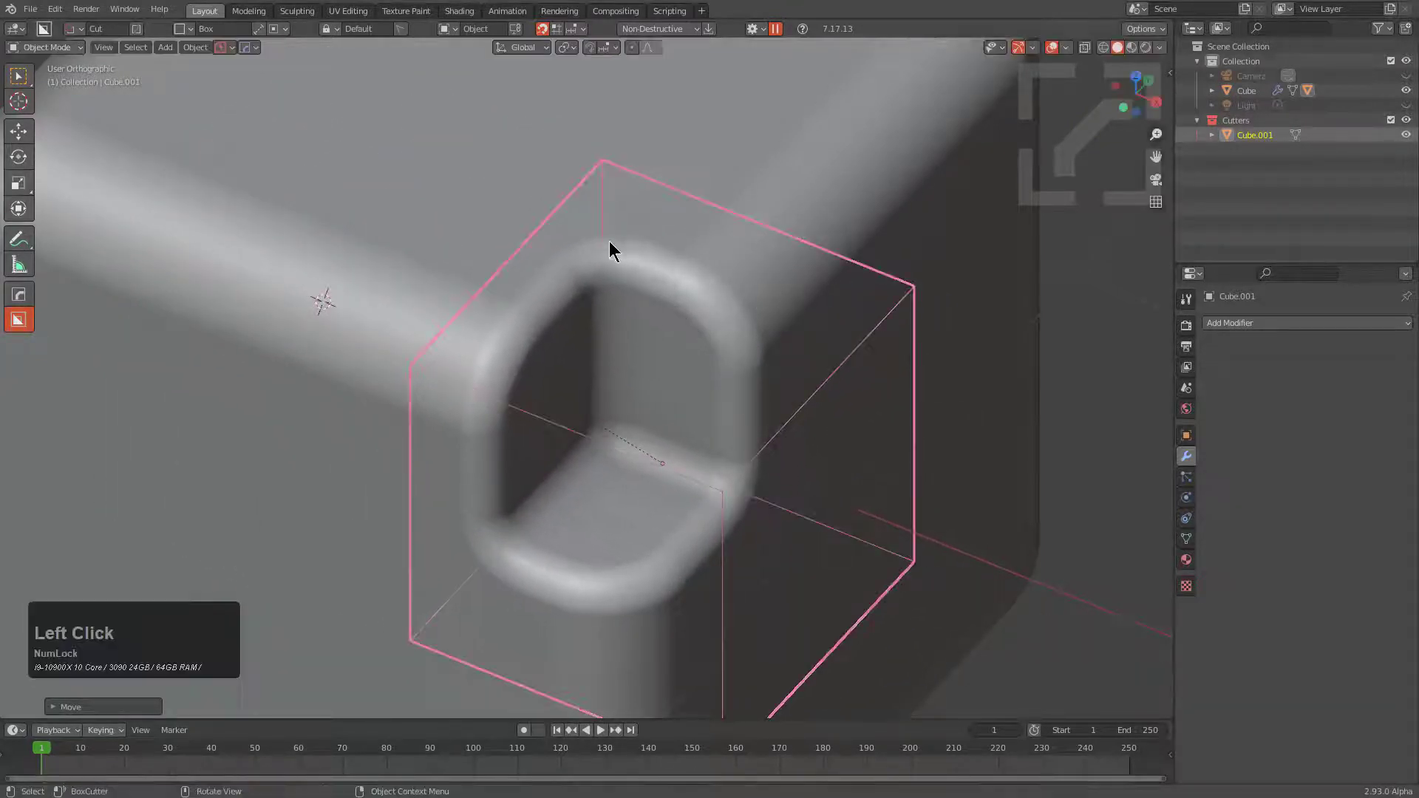
# Try a different width for the 60° bevel around the corner cutout
pyautogui.click(738, 271)
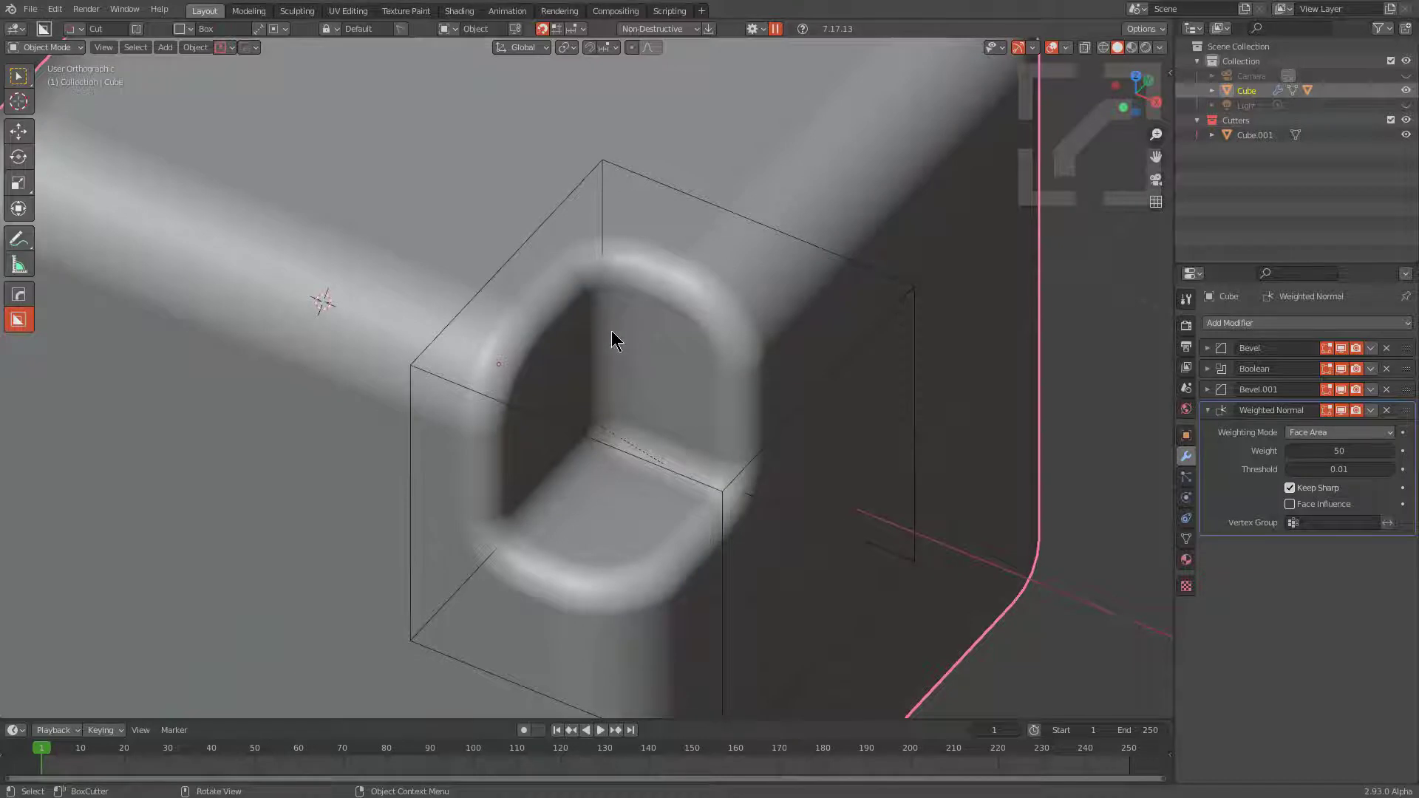
pyautogui.press('q')
pyautogui.click(576, 339)
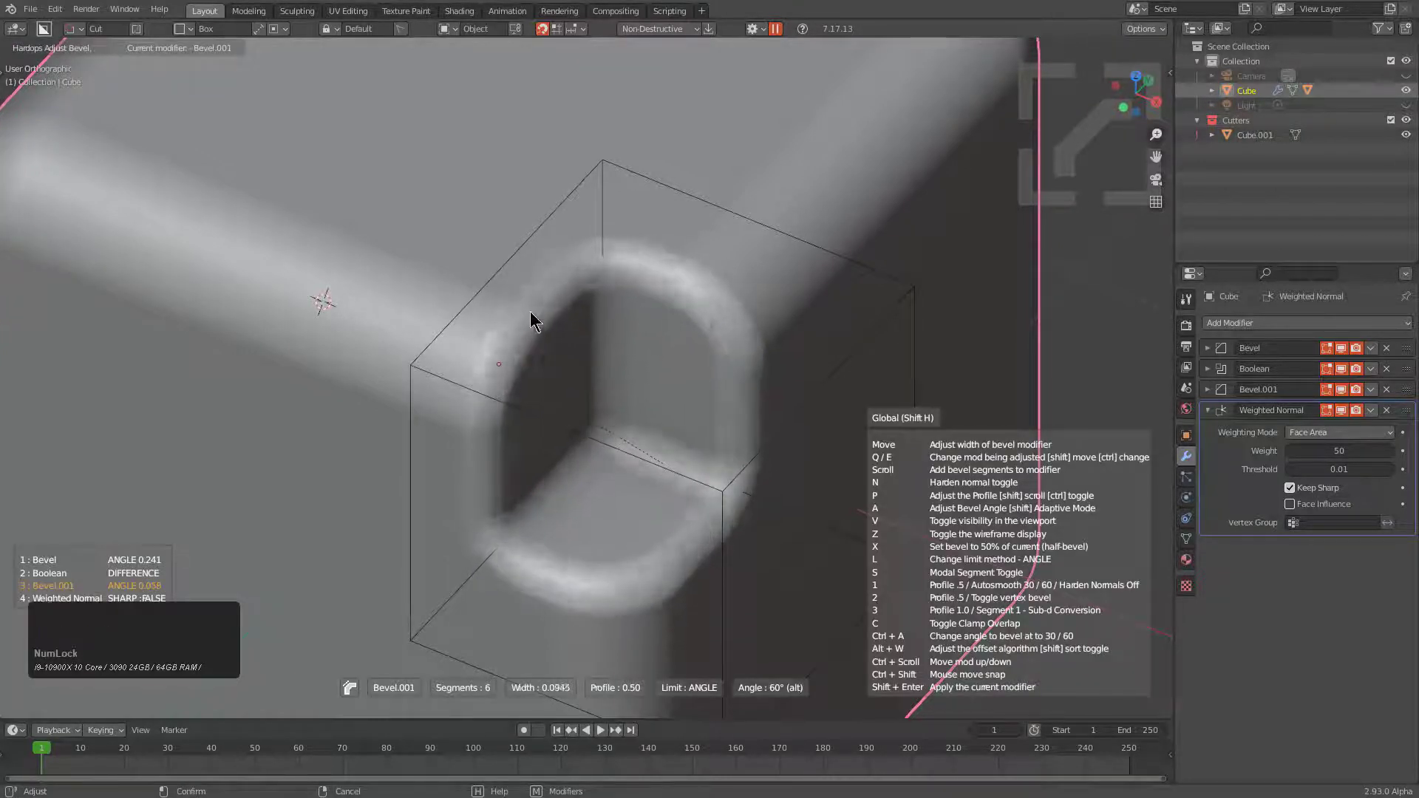
pyautogui.rightClick(713, 260)
# Add a third, smaller bevel limited to 60° to the large cube with the Step operation
pyautogui.press('q')
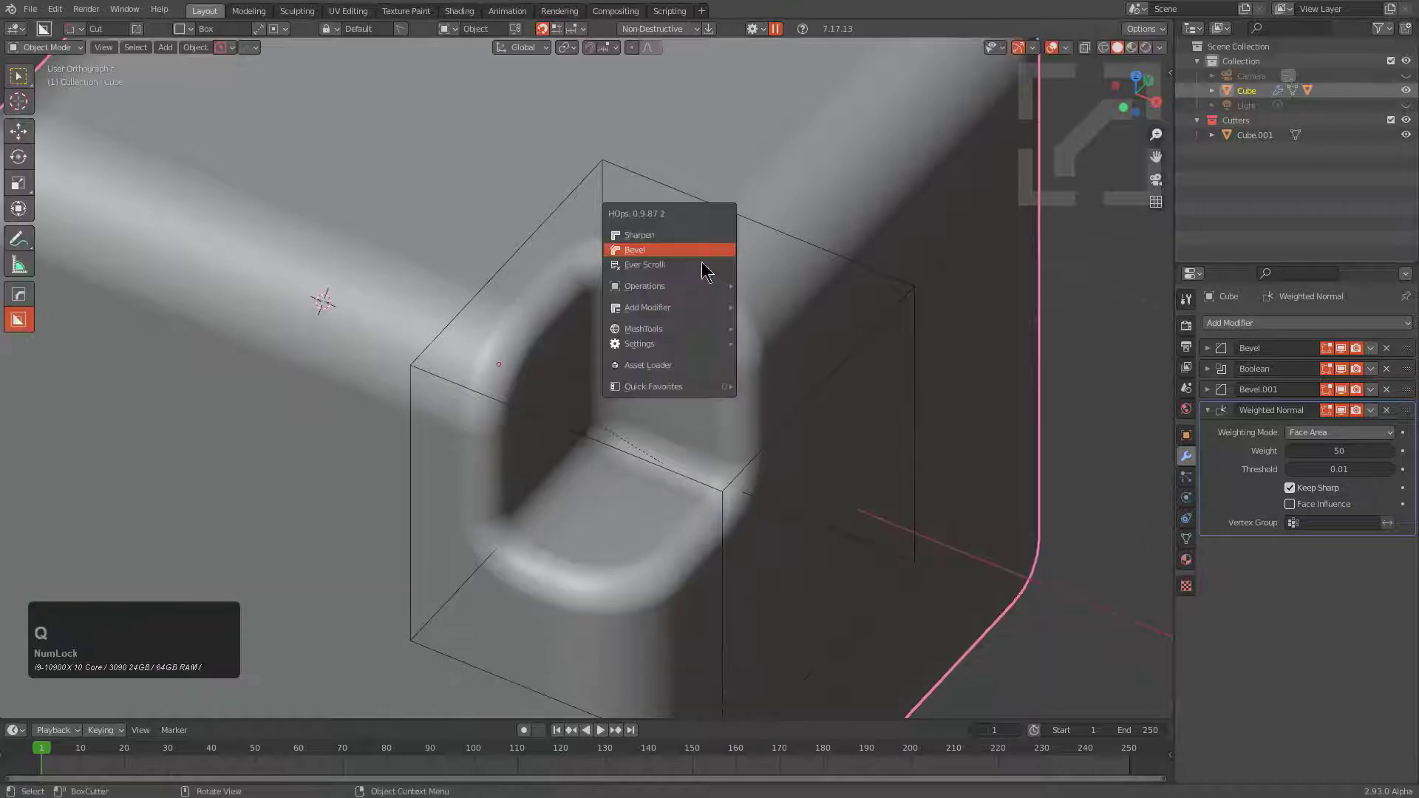
pyautogui.moveTo(695, 296)
pyautogui.click(796, 346)
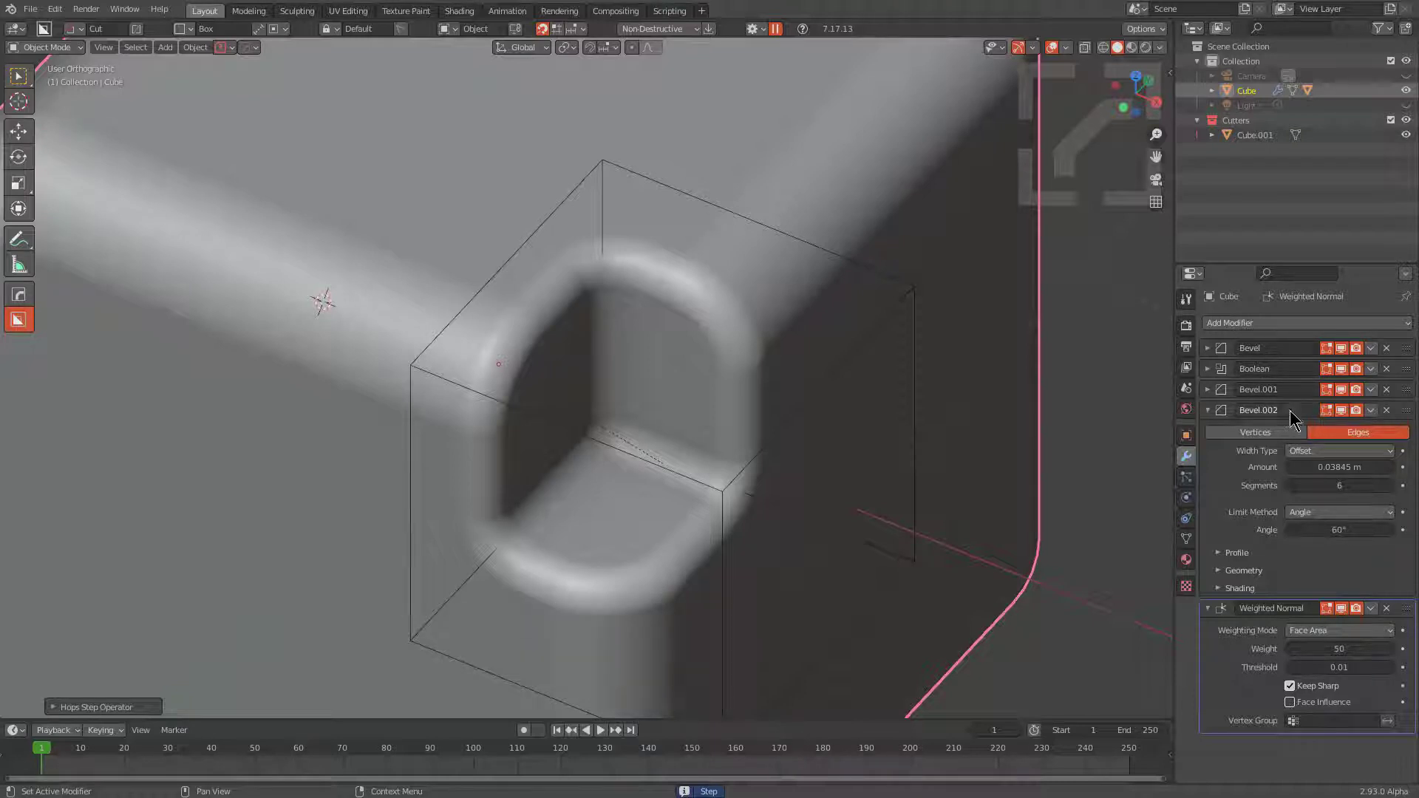
pyautogui.scroll(-2, 752, 278)
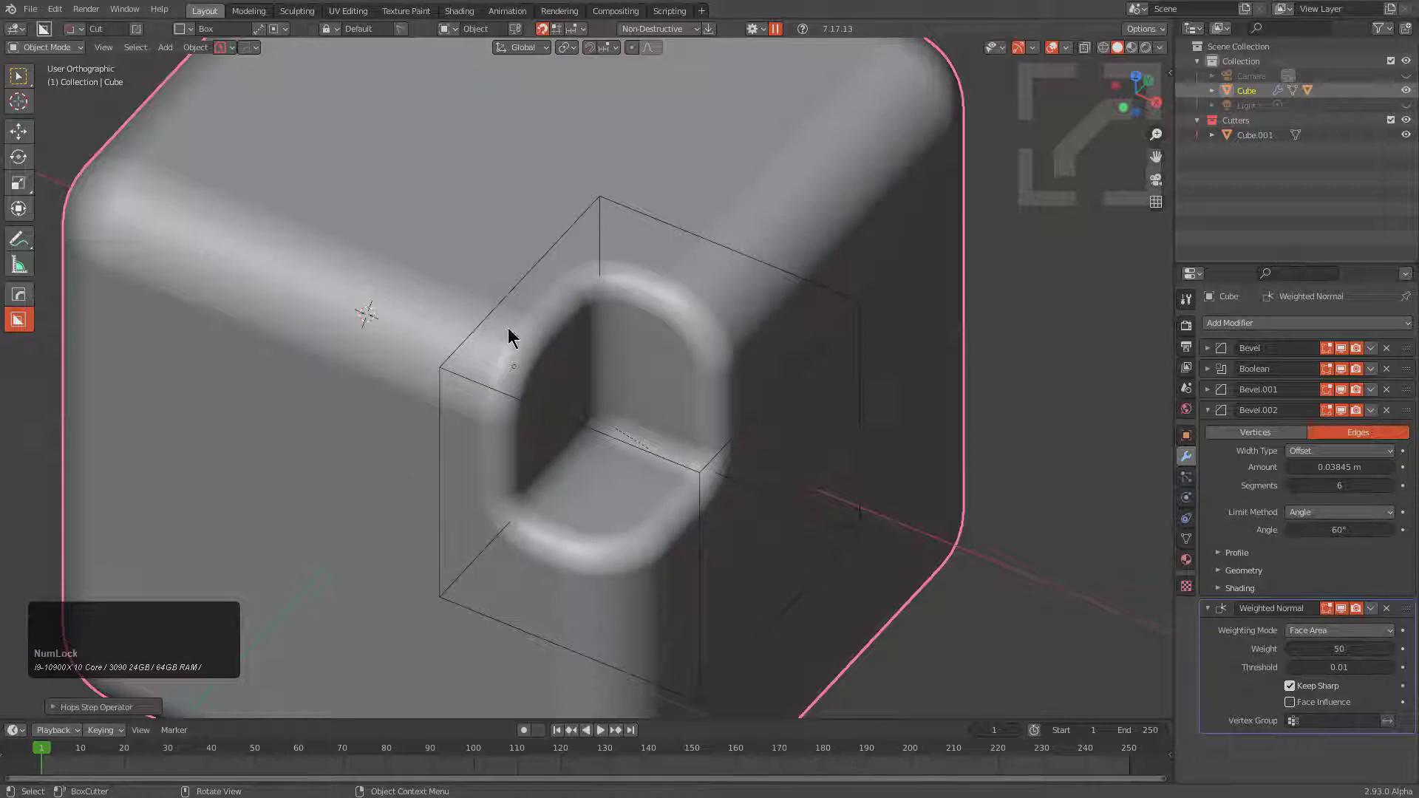
# Duplicate the cutter cube, raise the copy along the Z axis and scale it up around the corner cutout
pyautogui.click(761, 422)
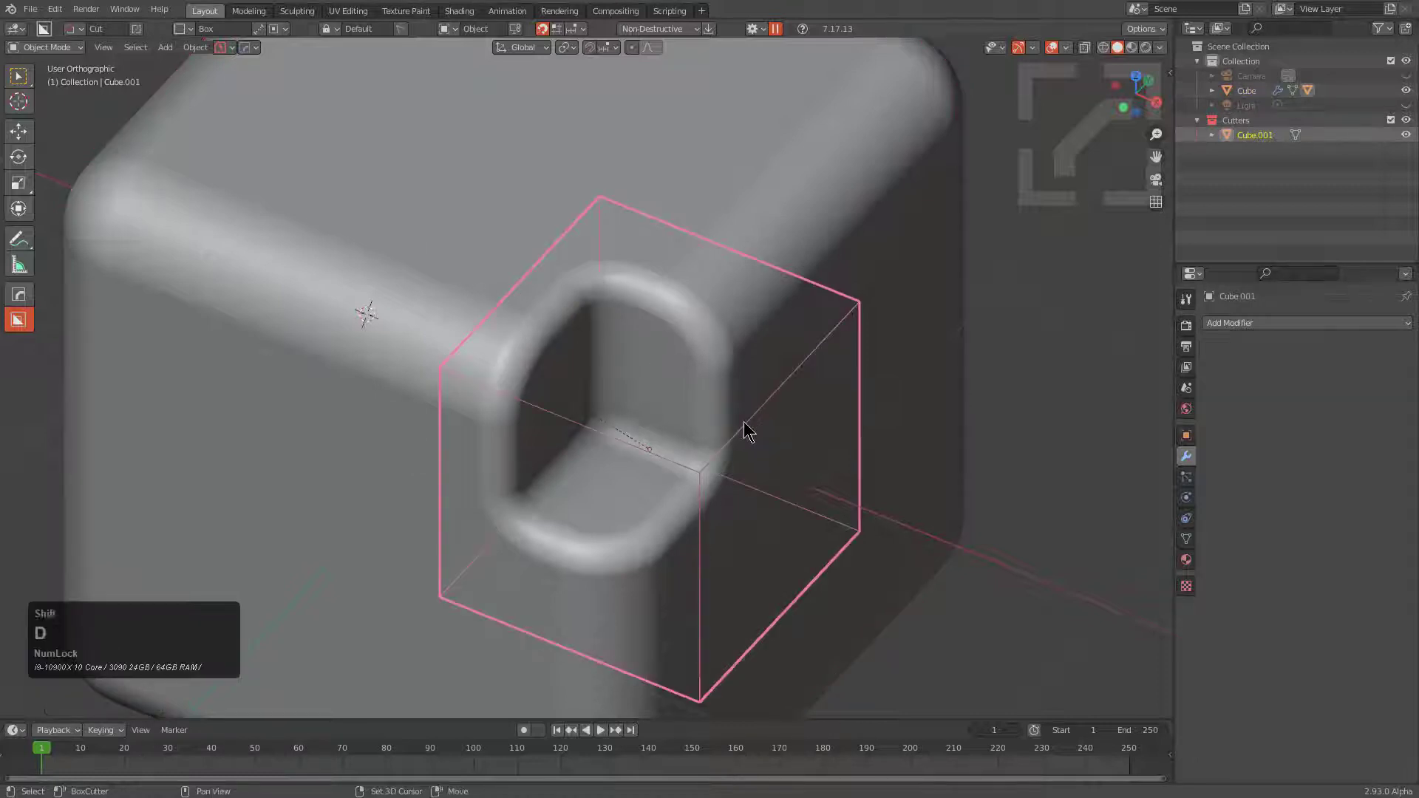
pyautogui.hotkey('shift', 'd')
pyautogui.press('z')
pyautogui.press('s')
pyautogui.click(912, 488)
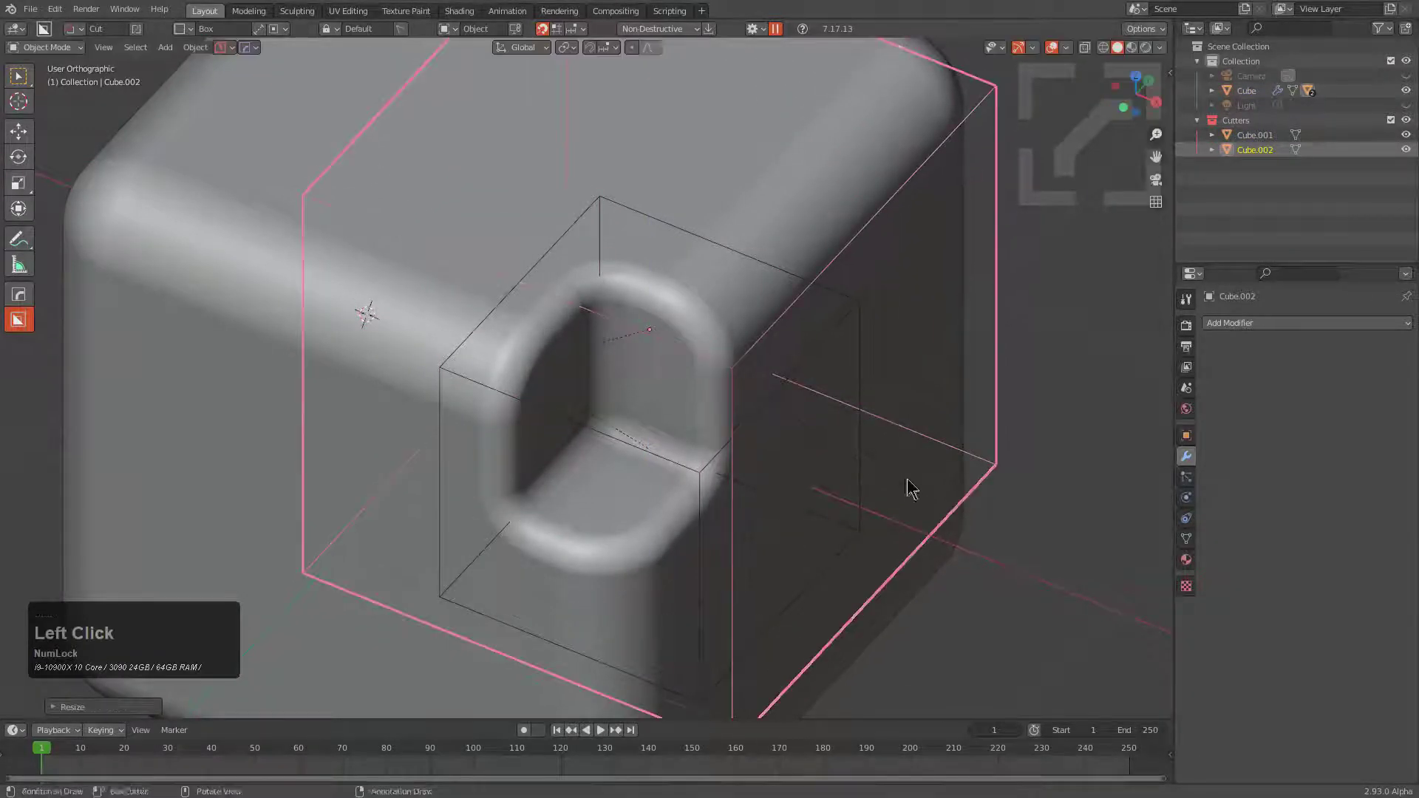
# Subtract the larger cutter cube from the large cube with the HardOps Difference boolean
pyautogui.keyDown('shift'); pyautogui.click(751, 196); pyautogui.keyUp('shift')
pyautogui.press('q')
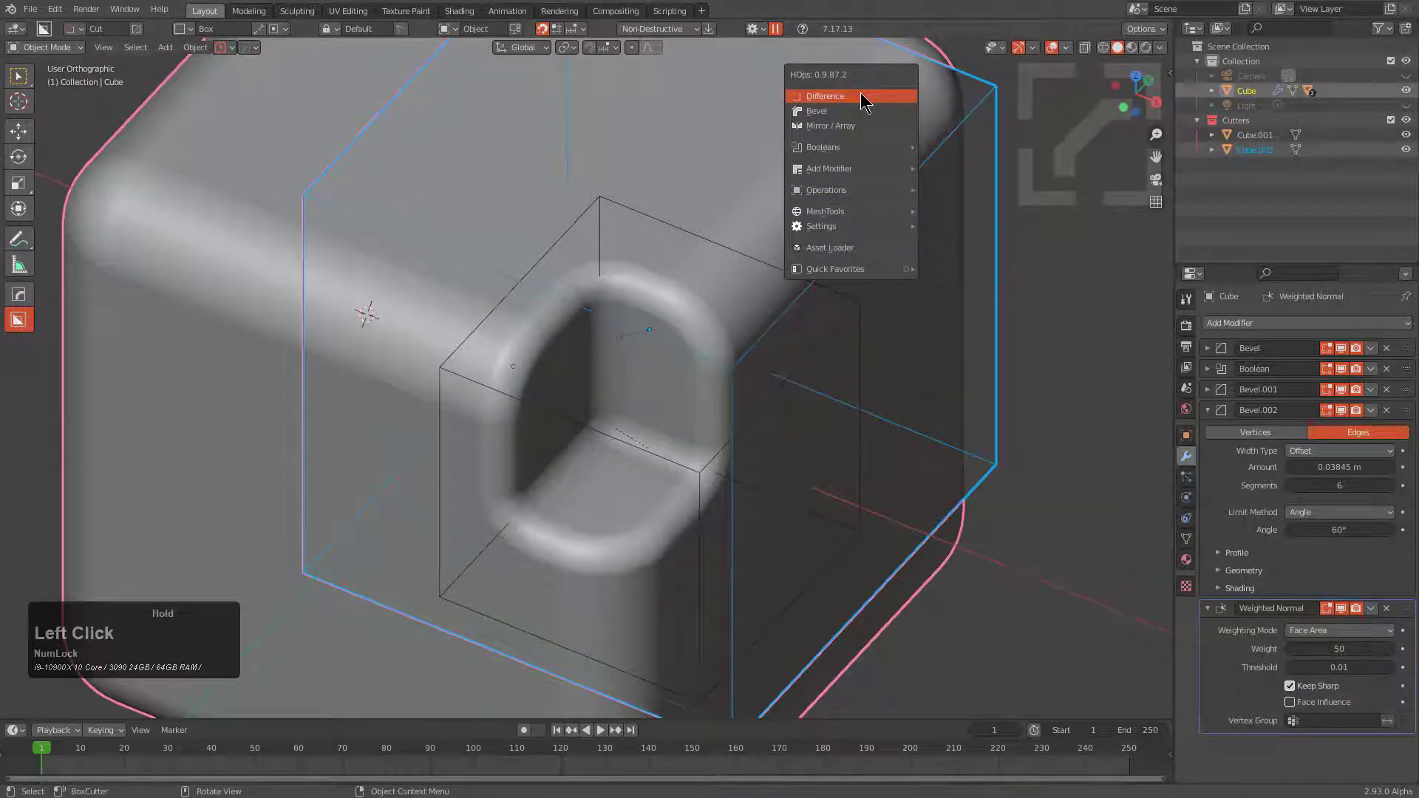
pyautogui.click(825, 96)
pyautogui.scroll(2, 787, 309)
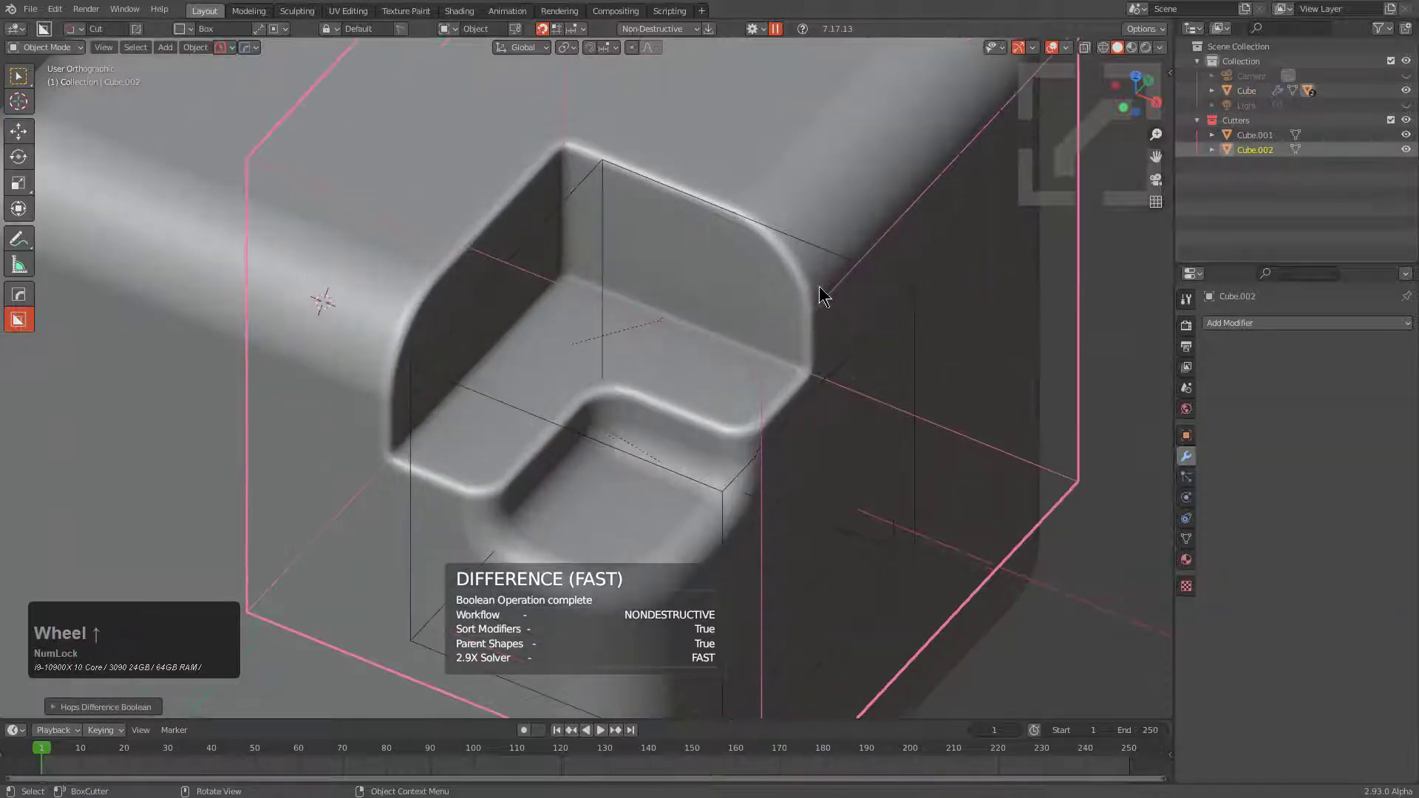
# Raise the larger cutter slightly along the Z axis, and hide the cutters
pyautogui.press('g')
pyautogui.press('z')
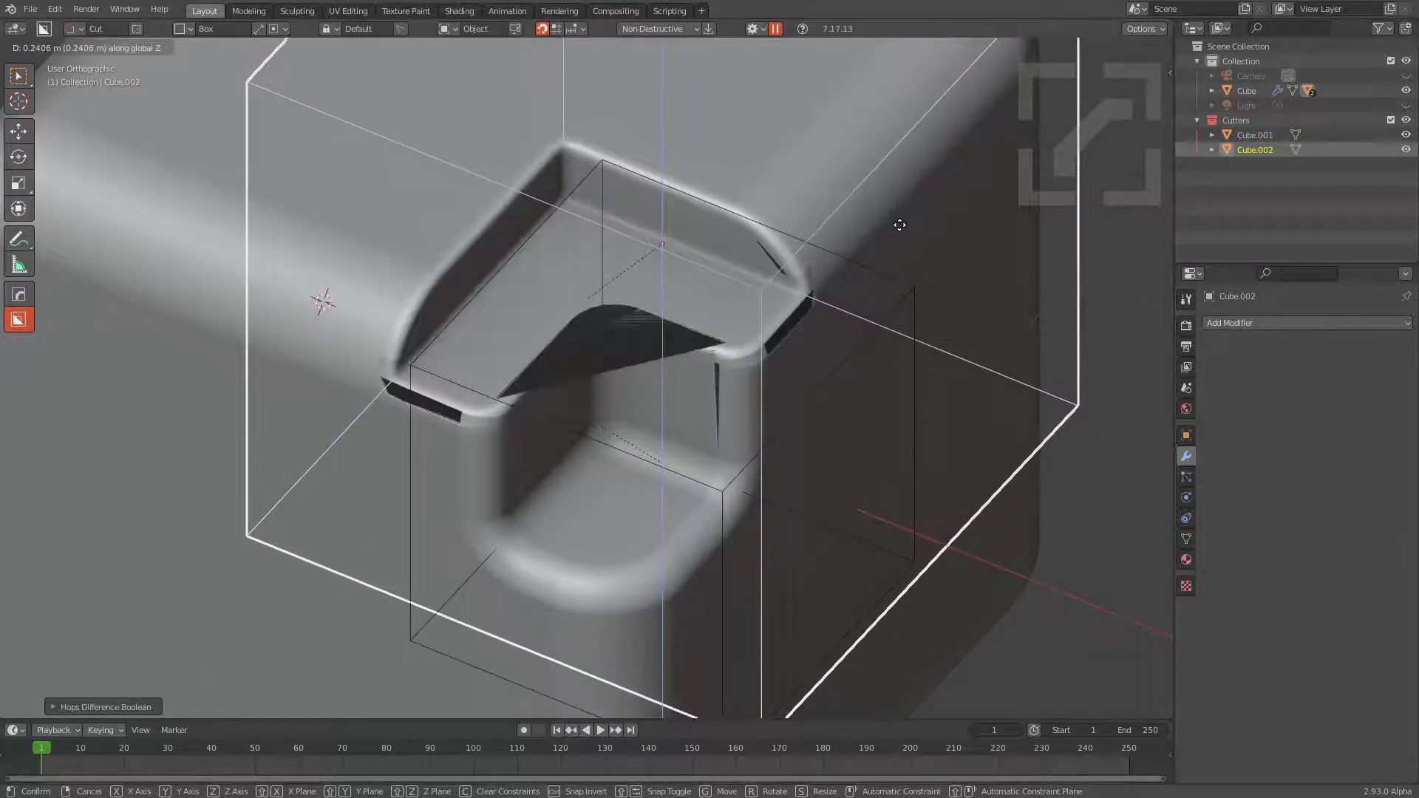
pyautogui.click(924, 292)
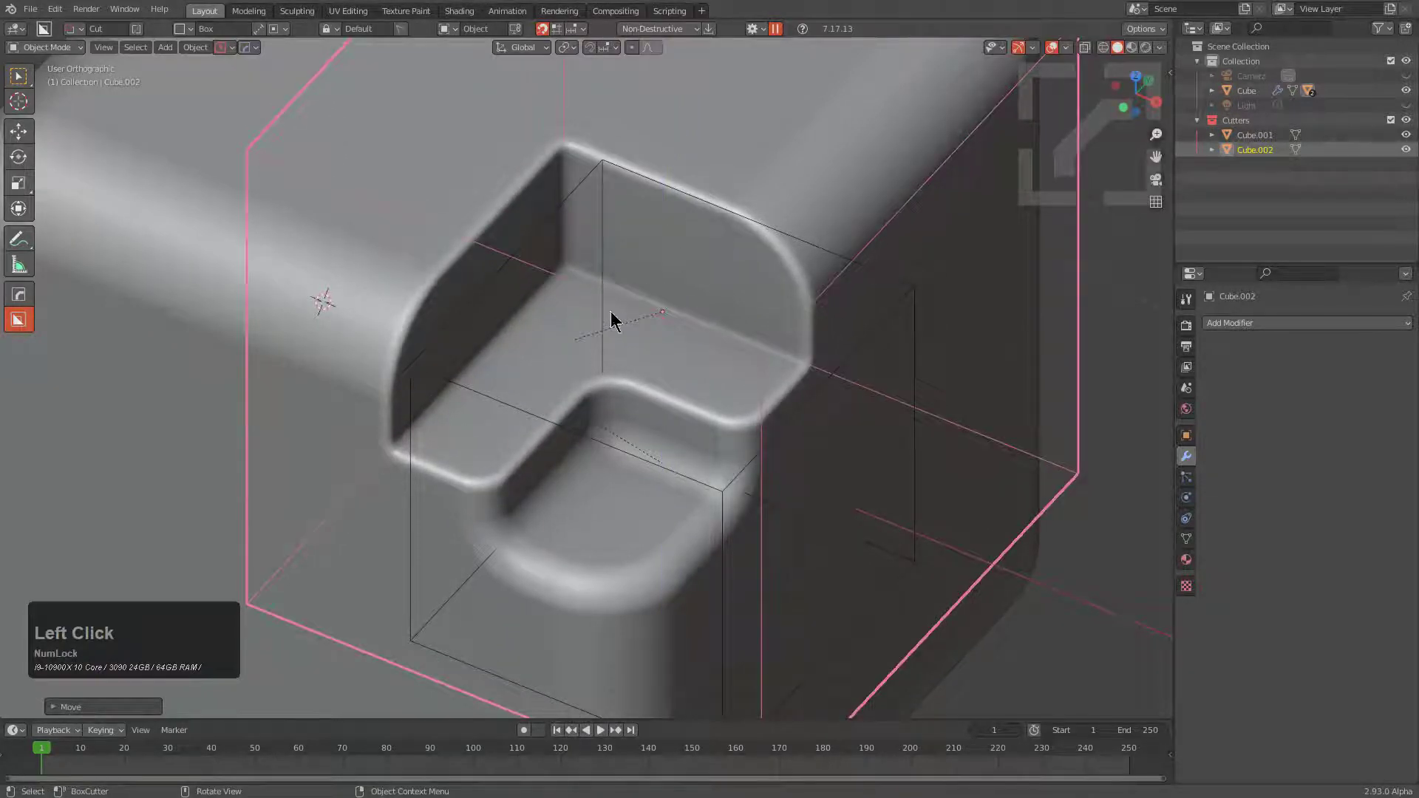
pyautogui.scroll(-3, 728, 222)
pyautogui.hotkey('alt', 'a')
pyautogui.press('1')
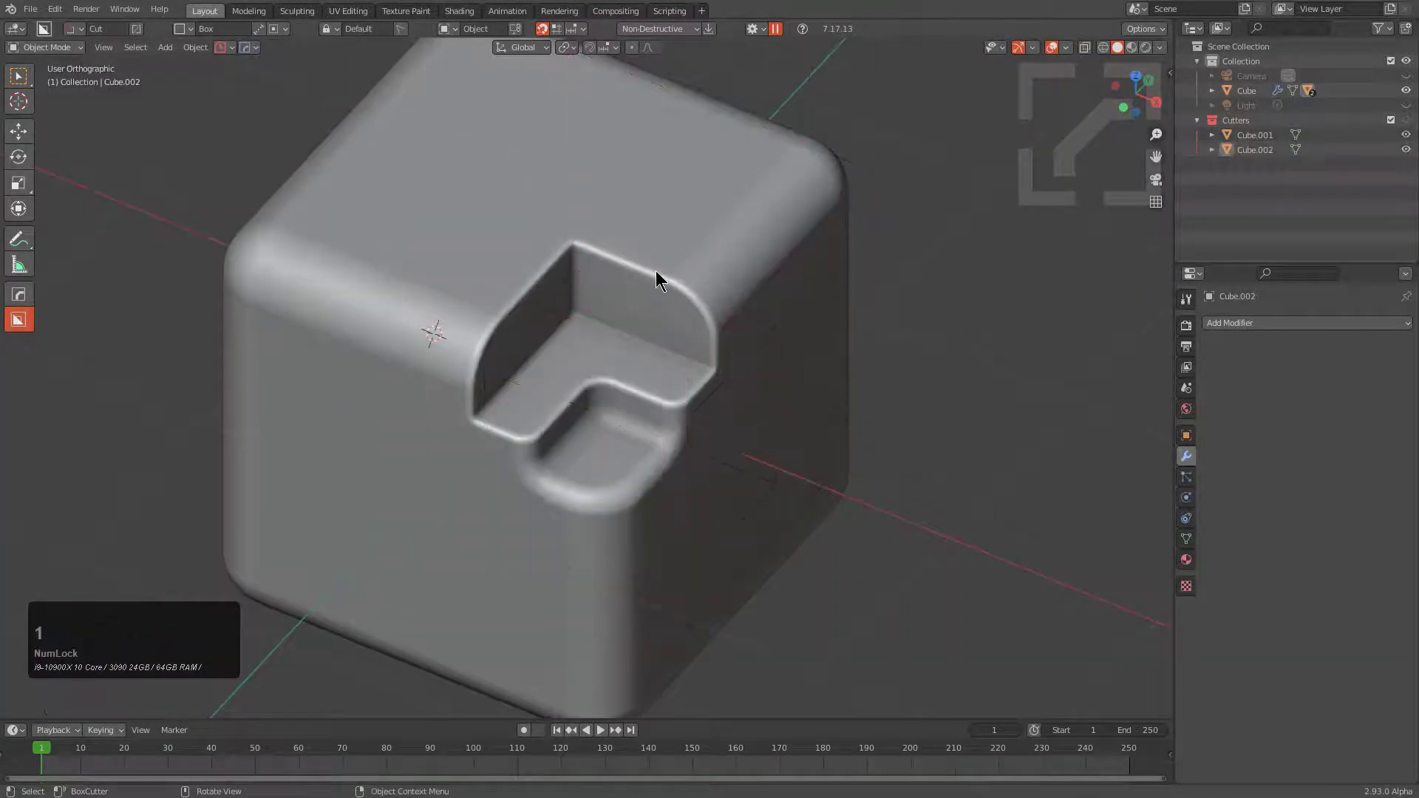
# Add another, smaller bevel limited to 60° to the large cube with the Step operation
pyautogui.click(658, 271)
pyautogui.scroll(2, 757, 262)
pyautogui.press('q')
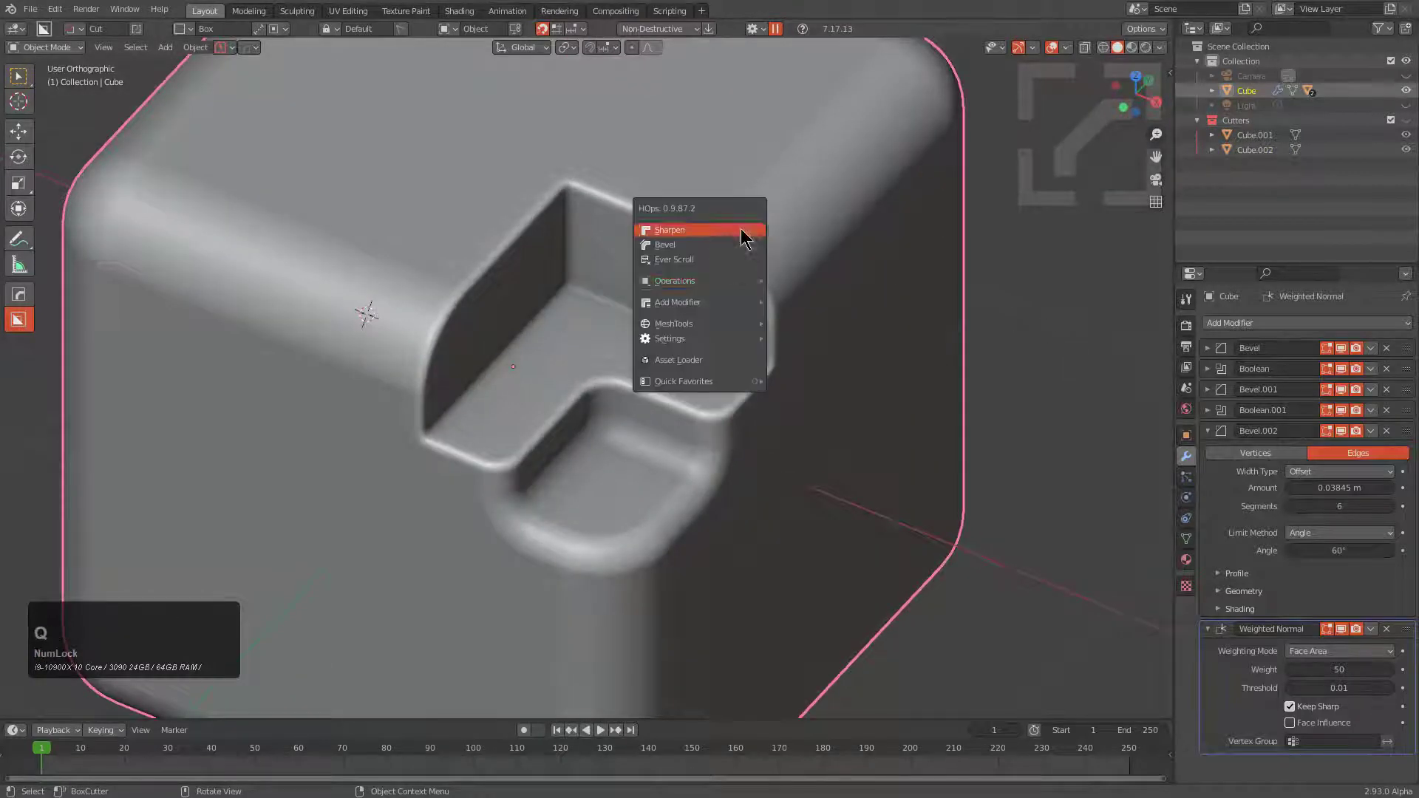
pyautogui.moveTo(740, 280)
pyautogui.click(842, 345)
pyautogui.scroll(-3, 637, 309)
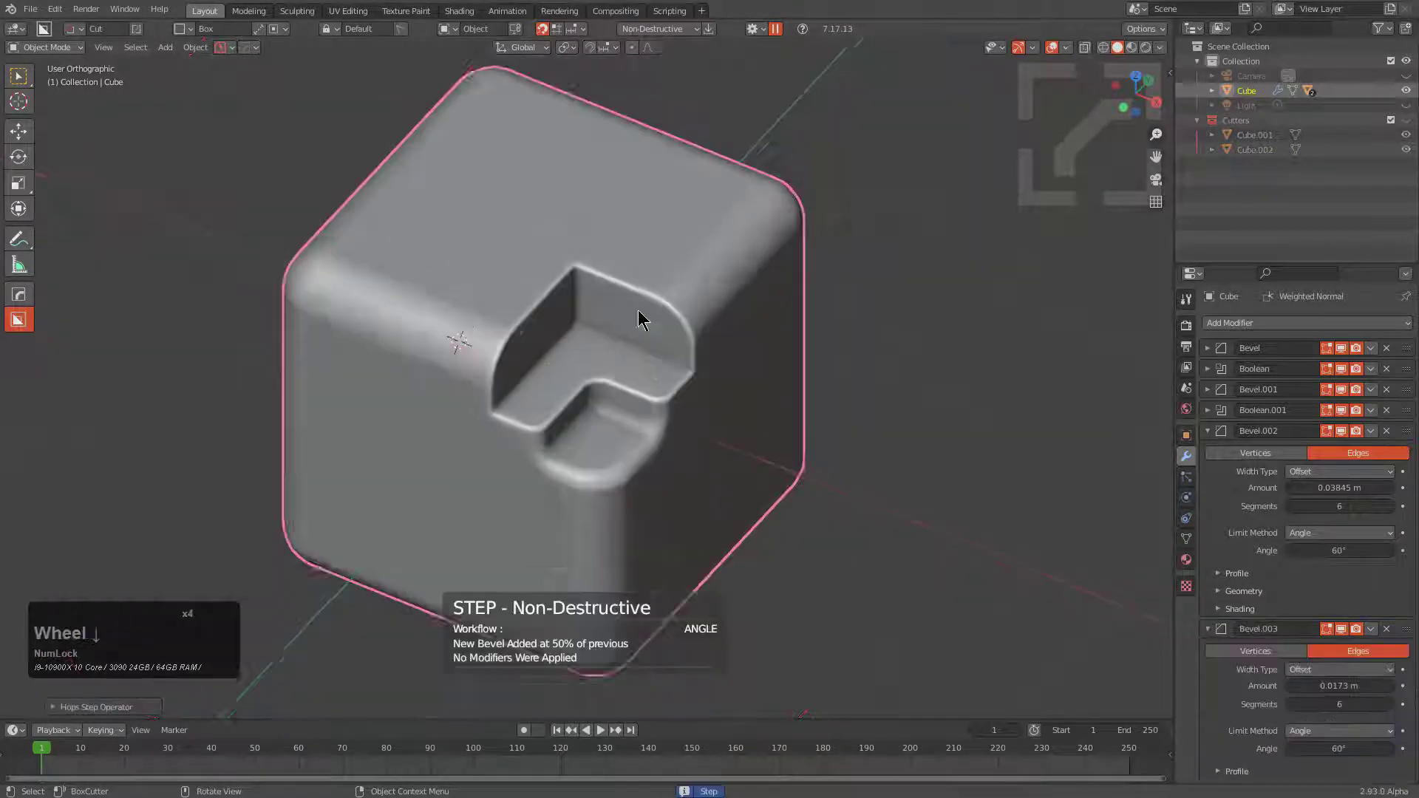
# Slice the corner around the stepped cutout into a separate piece with a BoxCutter box about 0.842 m deep
pyautogui.moveTo(637, 309); pyautogui.dragTo(635, 289, button='middle')
pyautogui.scroll(2, 634, 290)
pyautogui.moveTo(591, 182); pyautogui.dragTo(626, 445)
pyautogui.press('x')
pyautogui.hotkey('alt', 'a')
pyautogui.scroll(4, 552, 380)
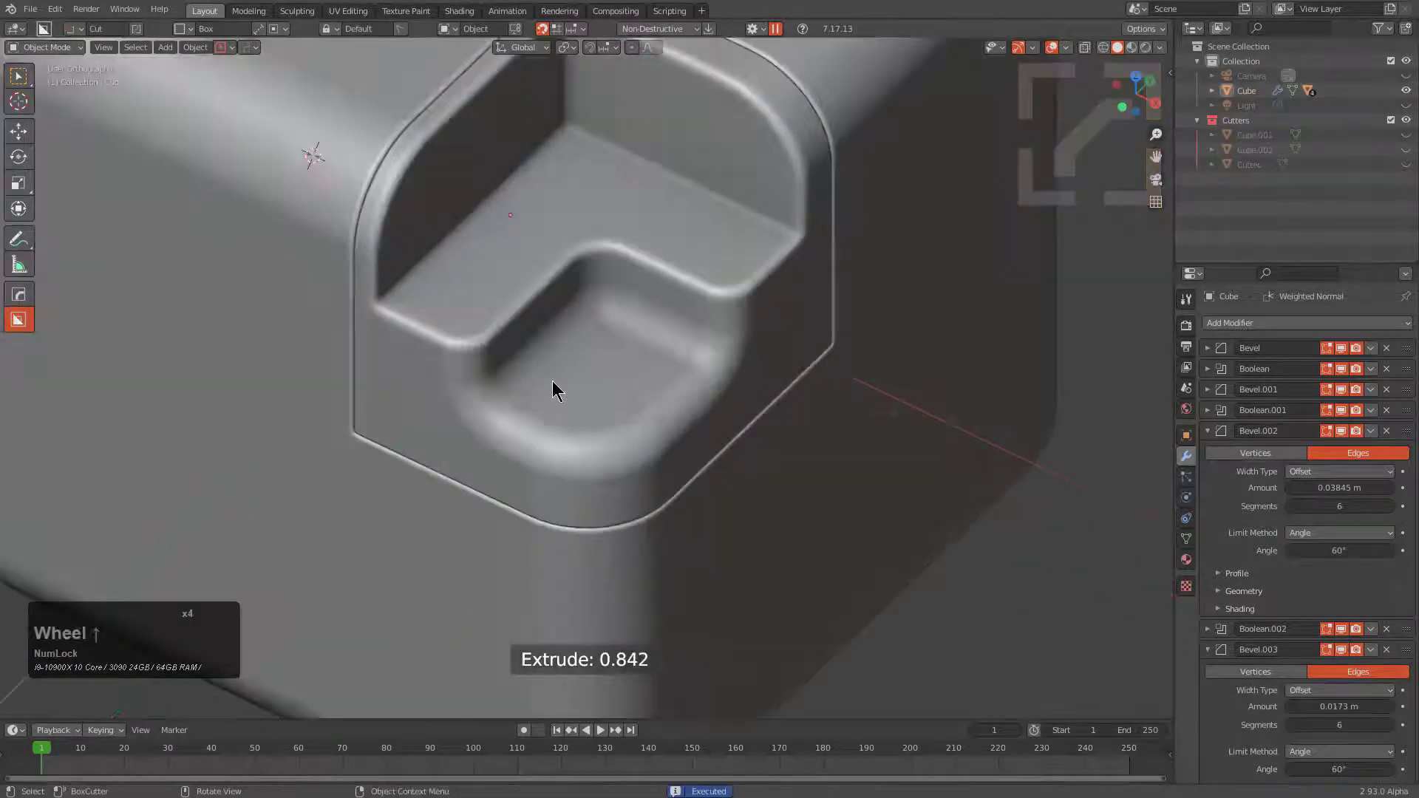
pyautogui.moveTo(518, 393); pyautogui.dragTo(551, 398, button='middle')
pyautogui.scroll(1, 550, 398)
# Select the sliced corner piece and cut a rectangular notch about 1.814 m deep into the side edge below its ledge
pyautogui.click(553, 392)
pyautogui.moveTo(595, 322)
pyautogui.mouseDown()
pyautogui.moveTo(401, 456)
pyautogui.moveTo(394, 439)
pyautogui.mouseUp()
pyautogui.scroll(-3, 751, 143)
pyautogui.click(776, 149)
# Add a new 60° bevel with 3 segments to the sliced piece and halve its width
pyautogui.moveTo(776, 148)
pyautogui.mouseDown(button='middle')
pyautogui.moveTo(689, 197)
pyautogui.moveTo(698, 236)
pyautogui.mouseUp(button='middle')
pyautogui.scroll(1, 698, 236)
pyautogui.press('q')
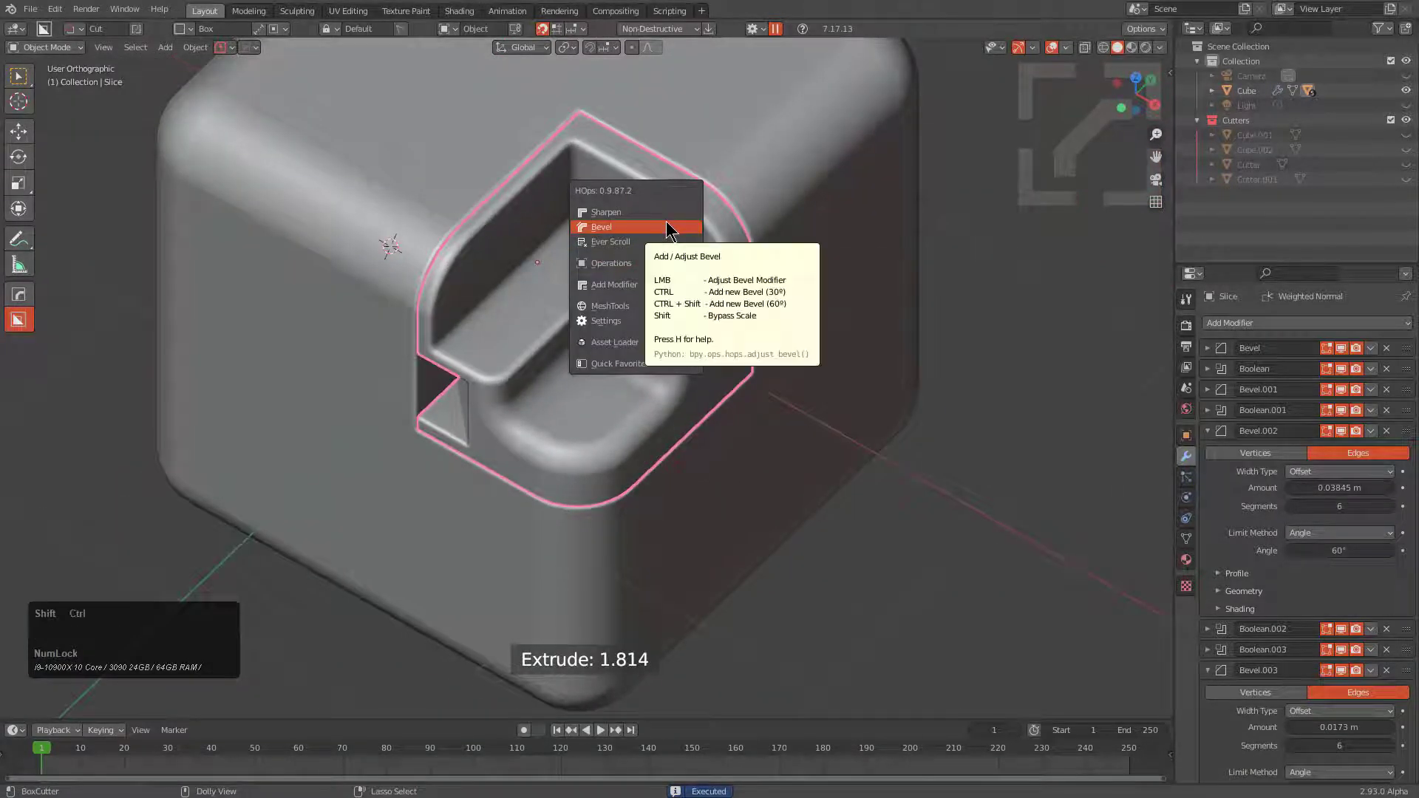
pyautogui.click(669, 228)
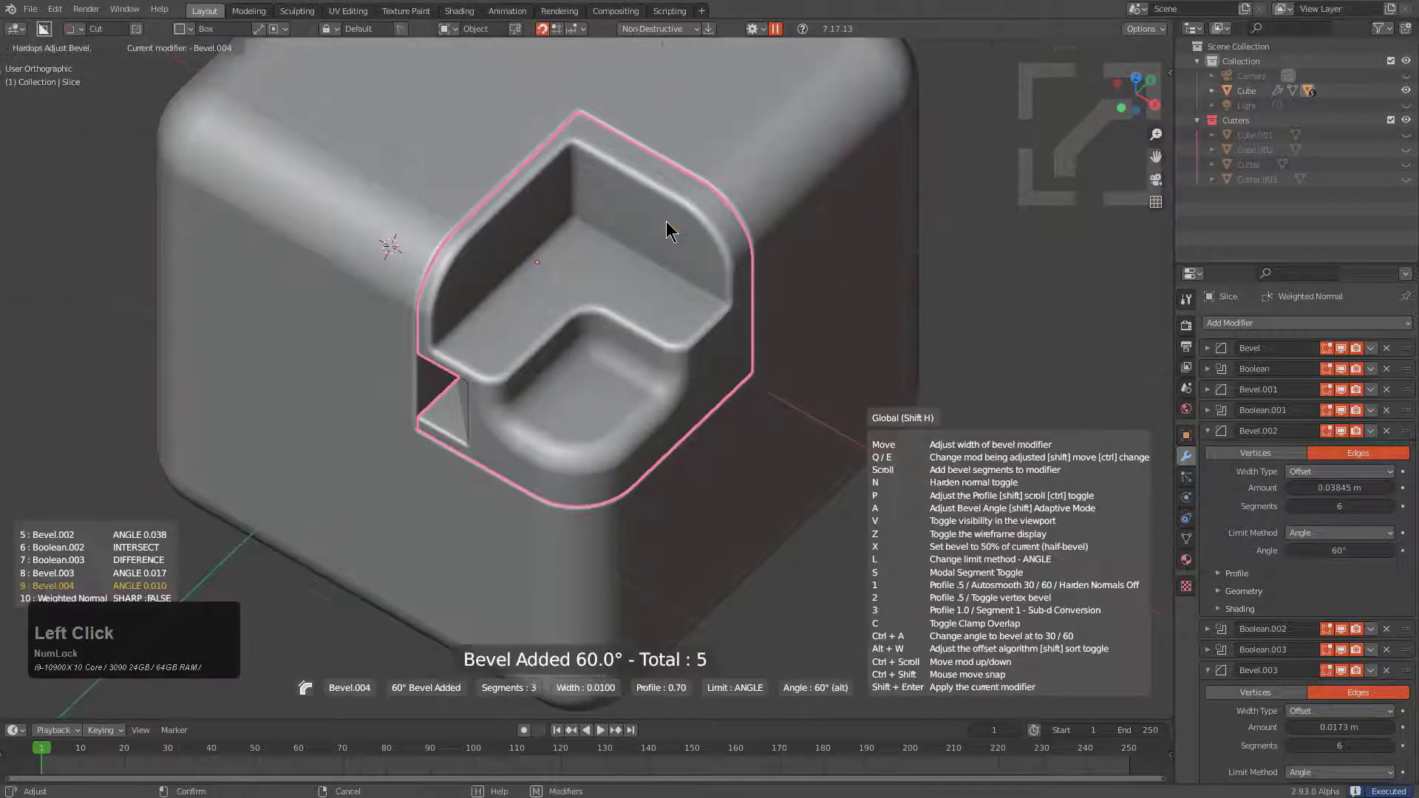
pyautogui.press('x')
# Cut a small box notch about 0.148 m deep into the sliced piece beside the rounded pocket
pyautogui.scroll(4, 684, 368)
pyautogui.moveTo(666, 286); pyautogui.dragTo(767, 329)
pyautogui.click(769, 399)
pyautogui.scroll(-1, 689, 467)
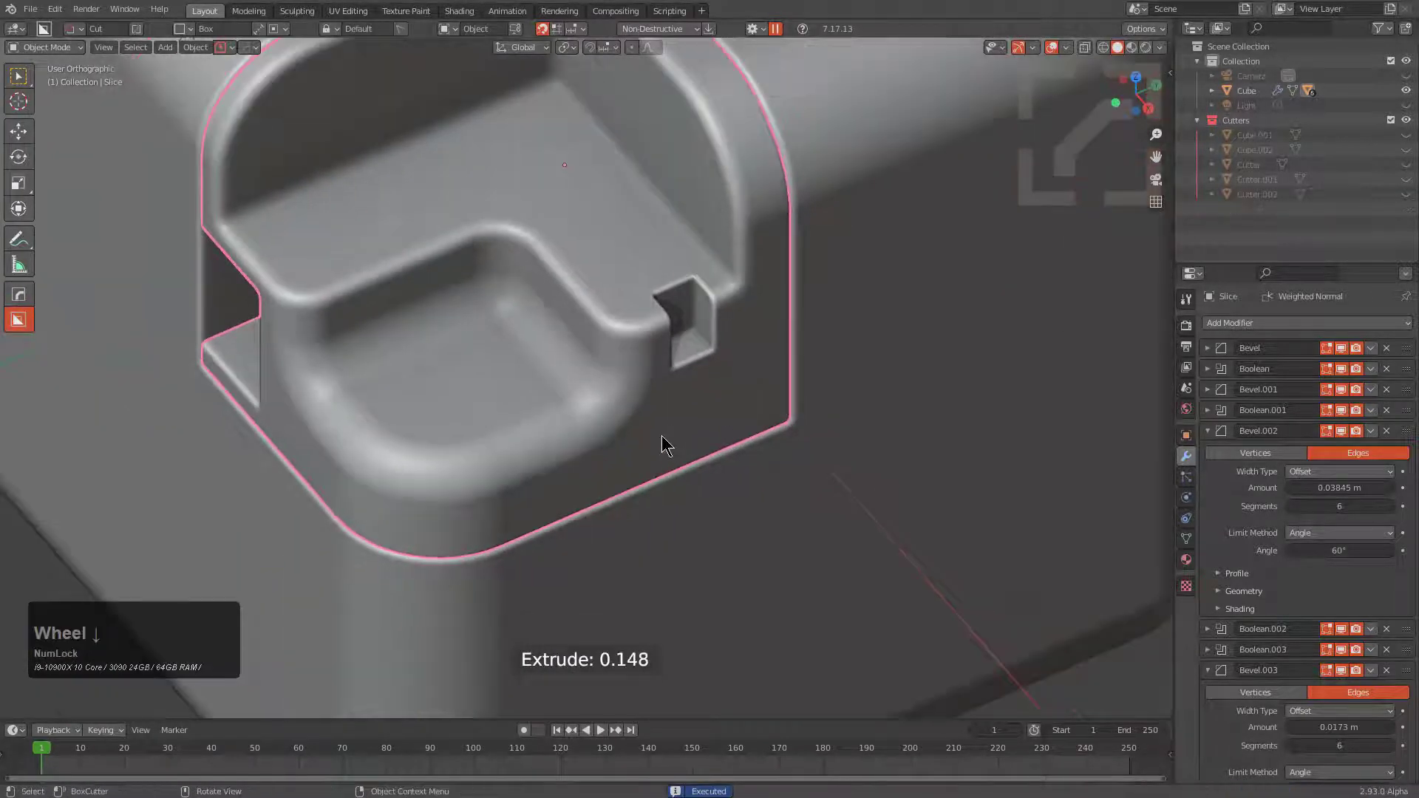
# Cut a rectangular notch about 0.265 by 0.191 m into the lower outer corner of the sliced piece
pyautogui.moveTo(662, 437); pyautogui.dragTo(777, 458)
pyautogui.press('space')
pyautogui.scroll(-2, 769, 443)
pyautogui.keyDown('shift'); pyautogui.moveTo(739, 321); pyautogui.dragTo(689, 431, button='middle'); pyautogui.keyUp('shift')
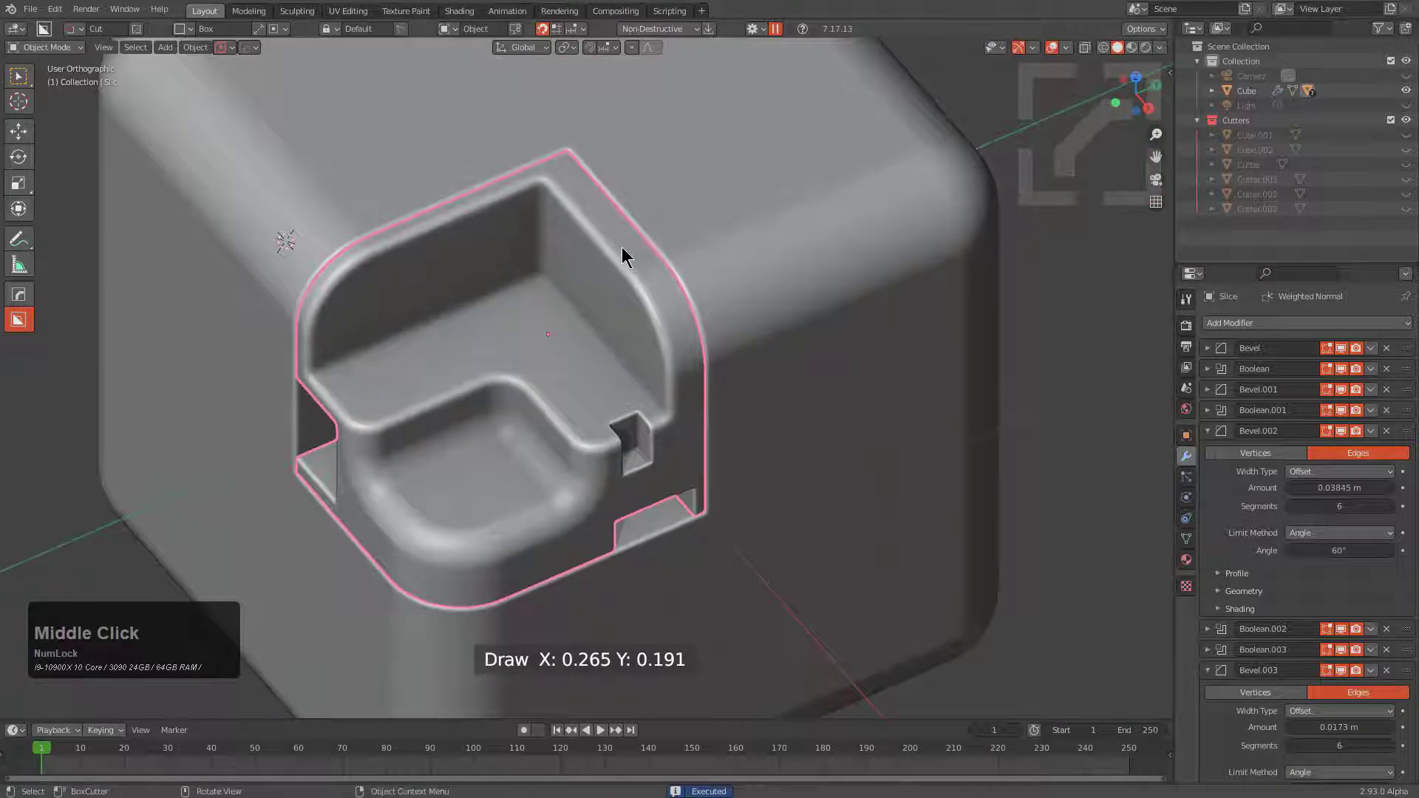
# Cut a narrow slot about 0.404 m deep along the rounded outer rim of the sliced piece
pyautogui.click(623, 248)
pyautogui.click(751, 380)
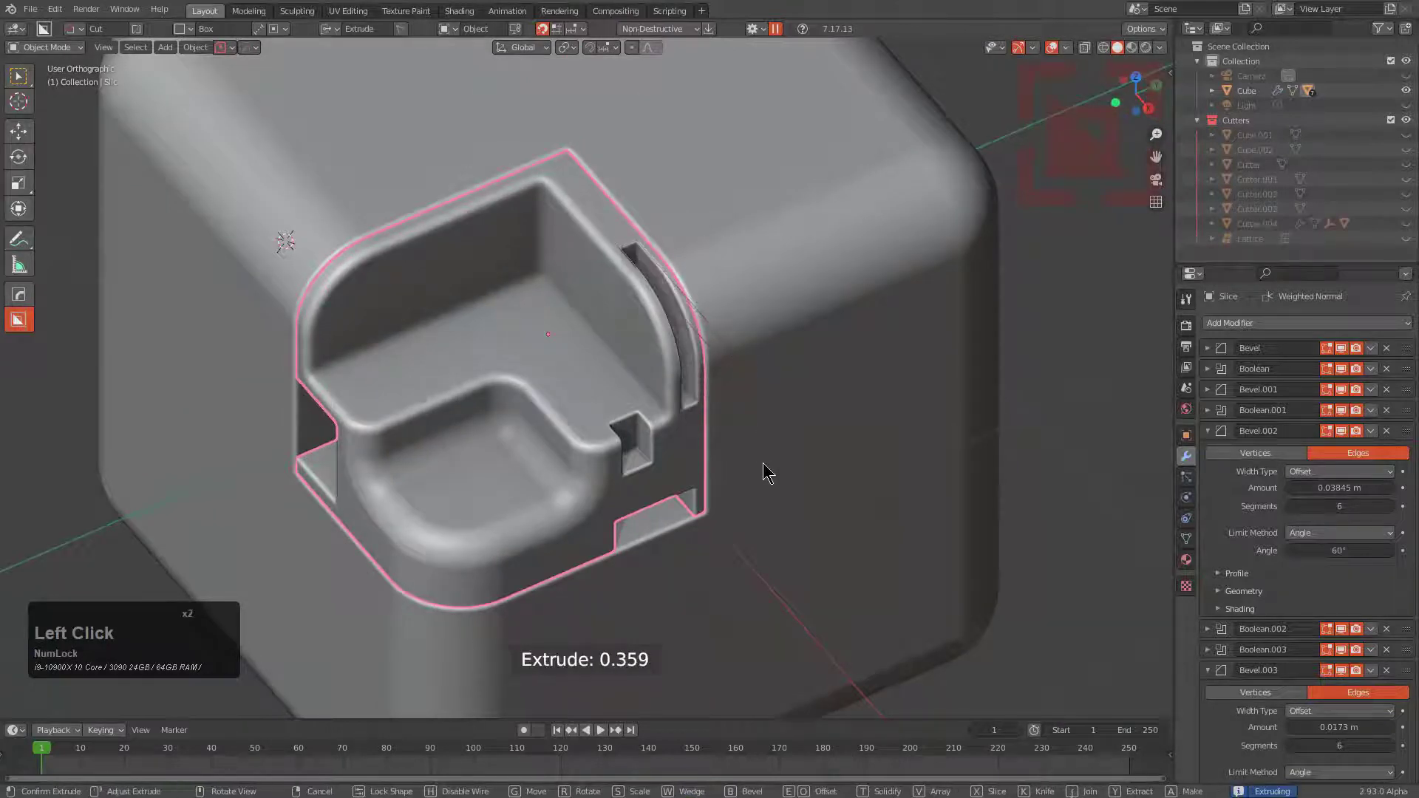
pyautogui.click(712, 406)
# Readjust the finest 60° bevel on the sliced piece to about 0.004 m wide
pyautogui.scroll(4, 643, 336)
pyautogui.press('q')
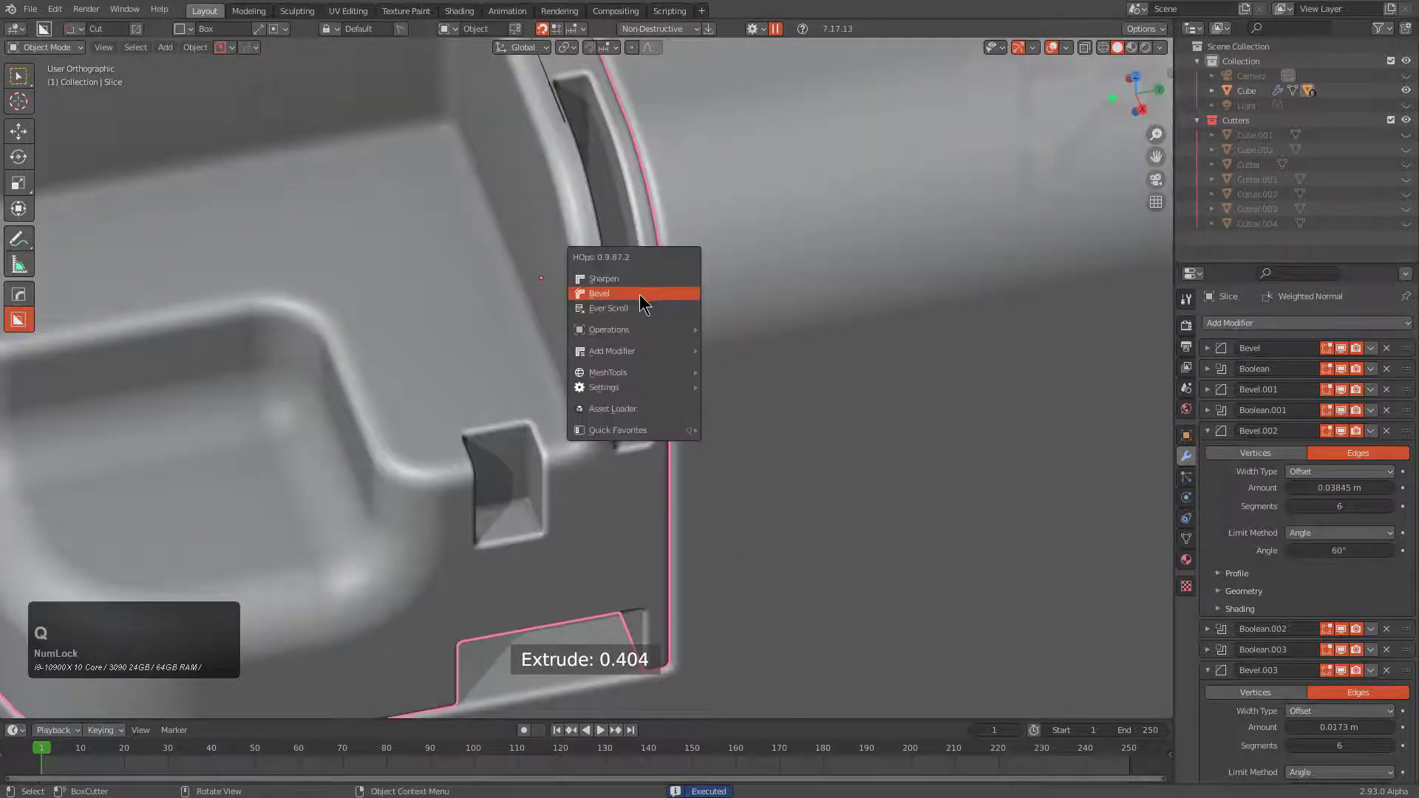
pyautogui.click(645, 294)
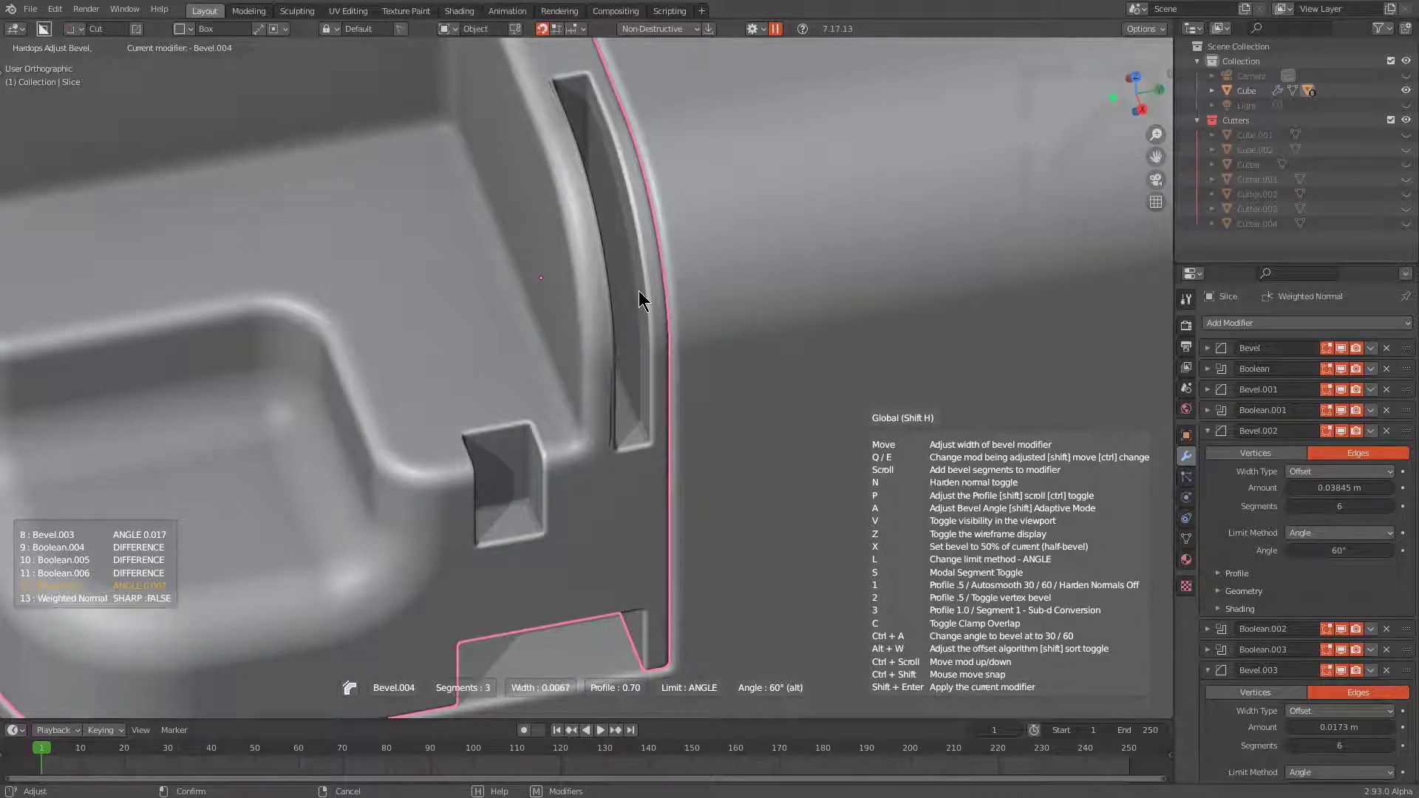
pyautogui.click(641, 290)
# Isolate the sliced corner piece in local view
pyautogui.moveTo(641, 291); pyautogui.dragTo(658, 357, button='middle')
pyautogui.scroll(-3, 586, 295)
pyautogui.scroll(-3, 650, 397)
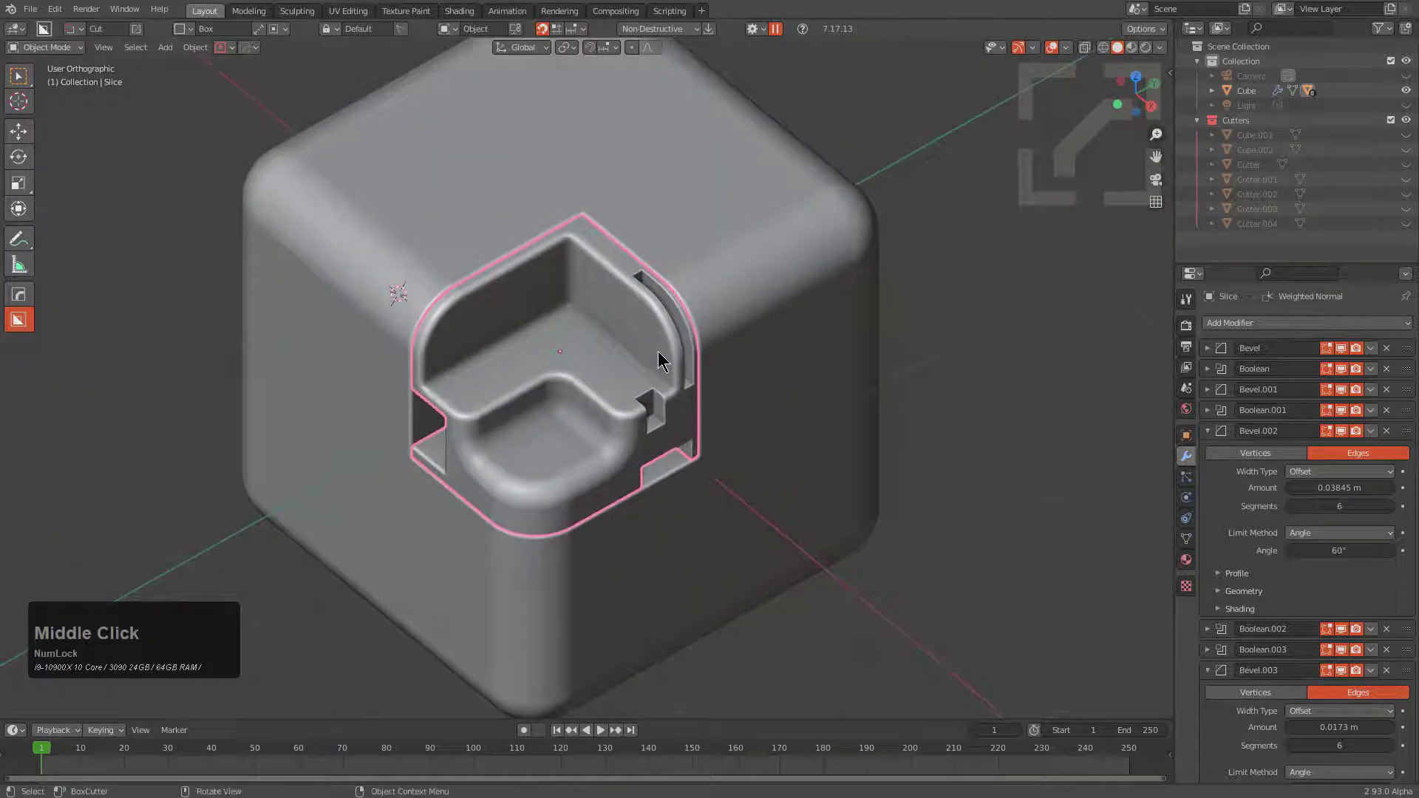
pyautogui.press('KP_Divide')
pyautogui.moveTo(761, 392); pyautogui.dragTo(772, 334, button='middle')
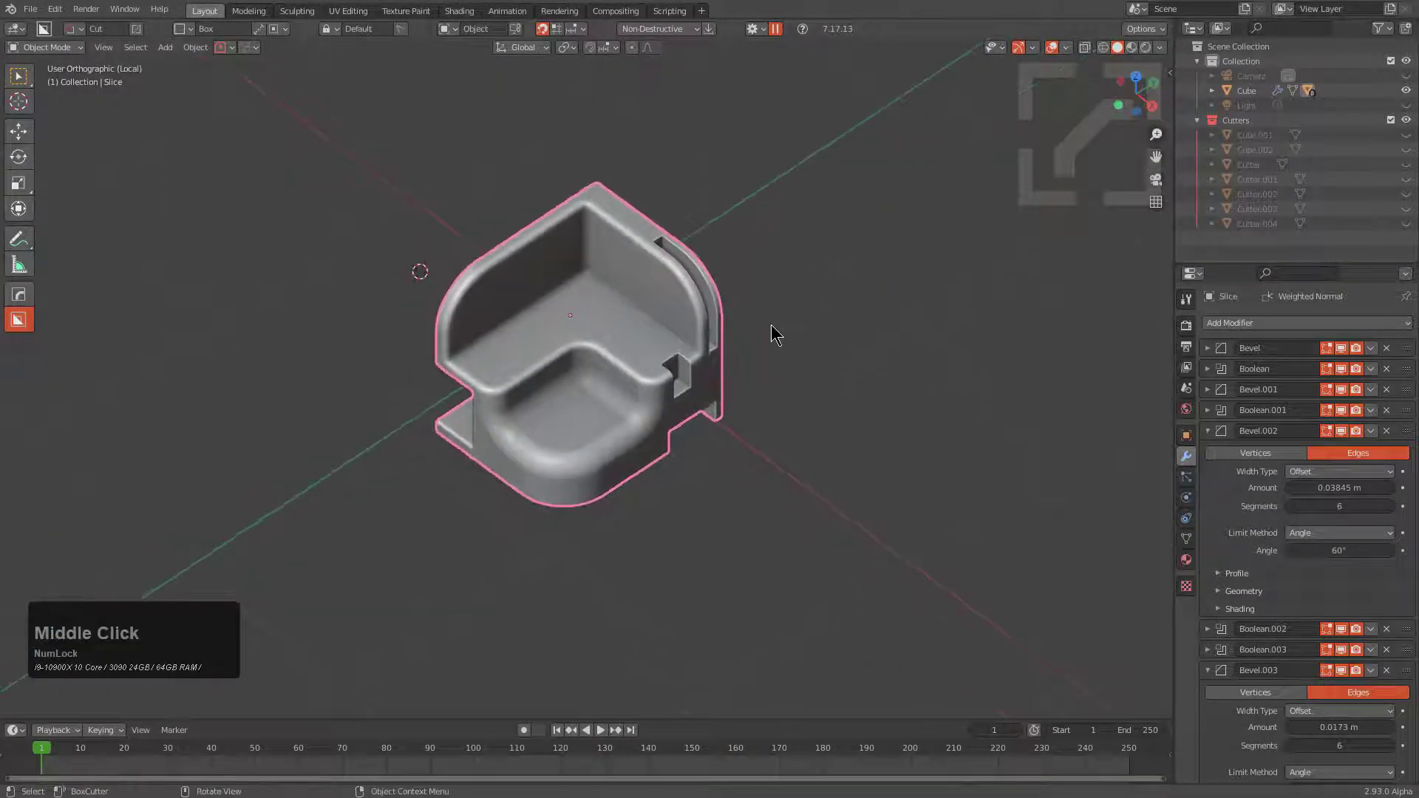
# Step through the isolated piece's modifiers with Ever Scroll to examine what each bevel and boolean contributes
pyautogui.press('q')
pyautogui.keyDown('shift'); pyautogui.click(743, 337); pyautogui.keyUp('shift')
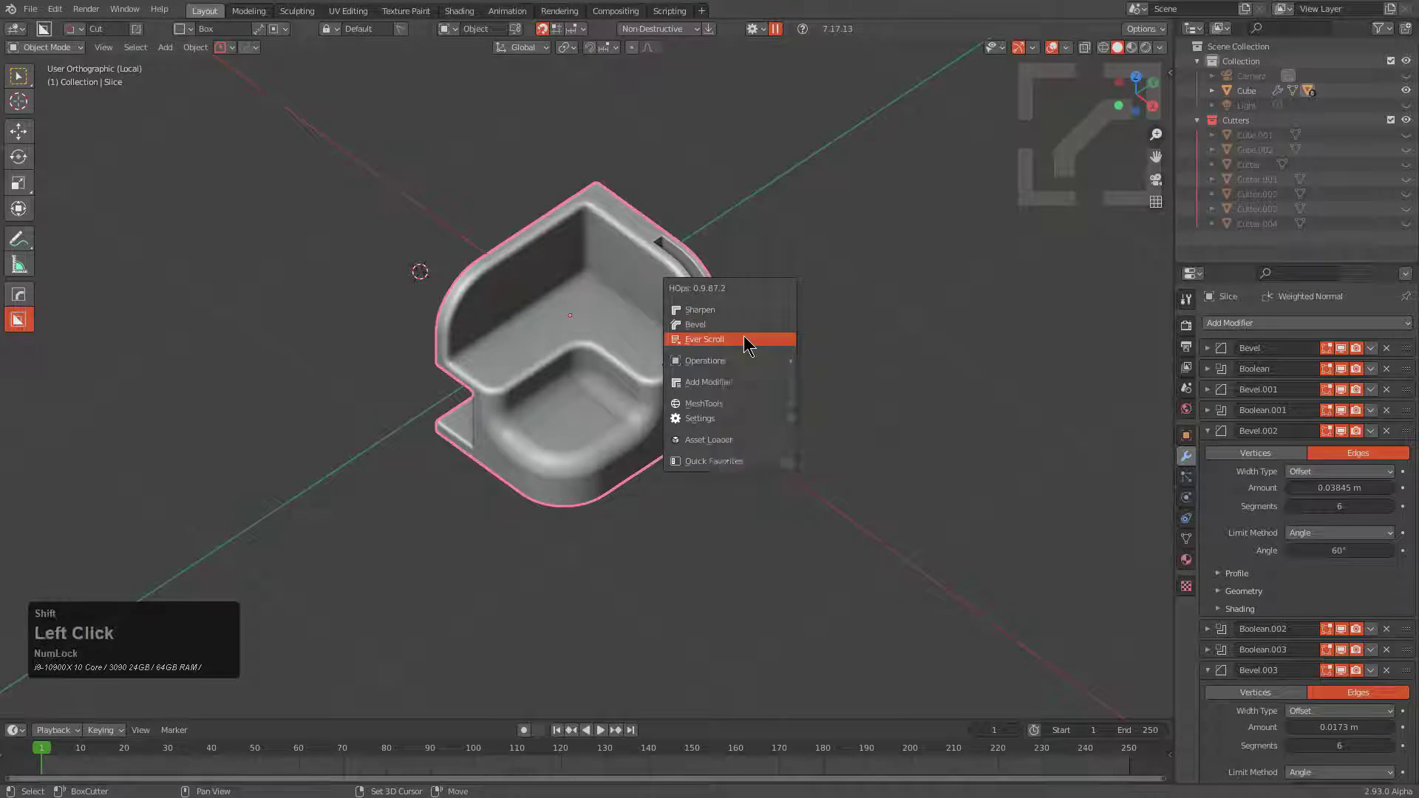
pyautogui.scroll(1, 744, 337)
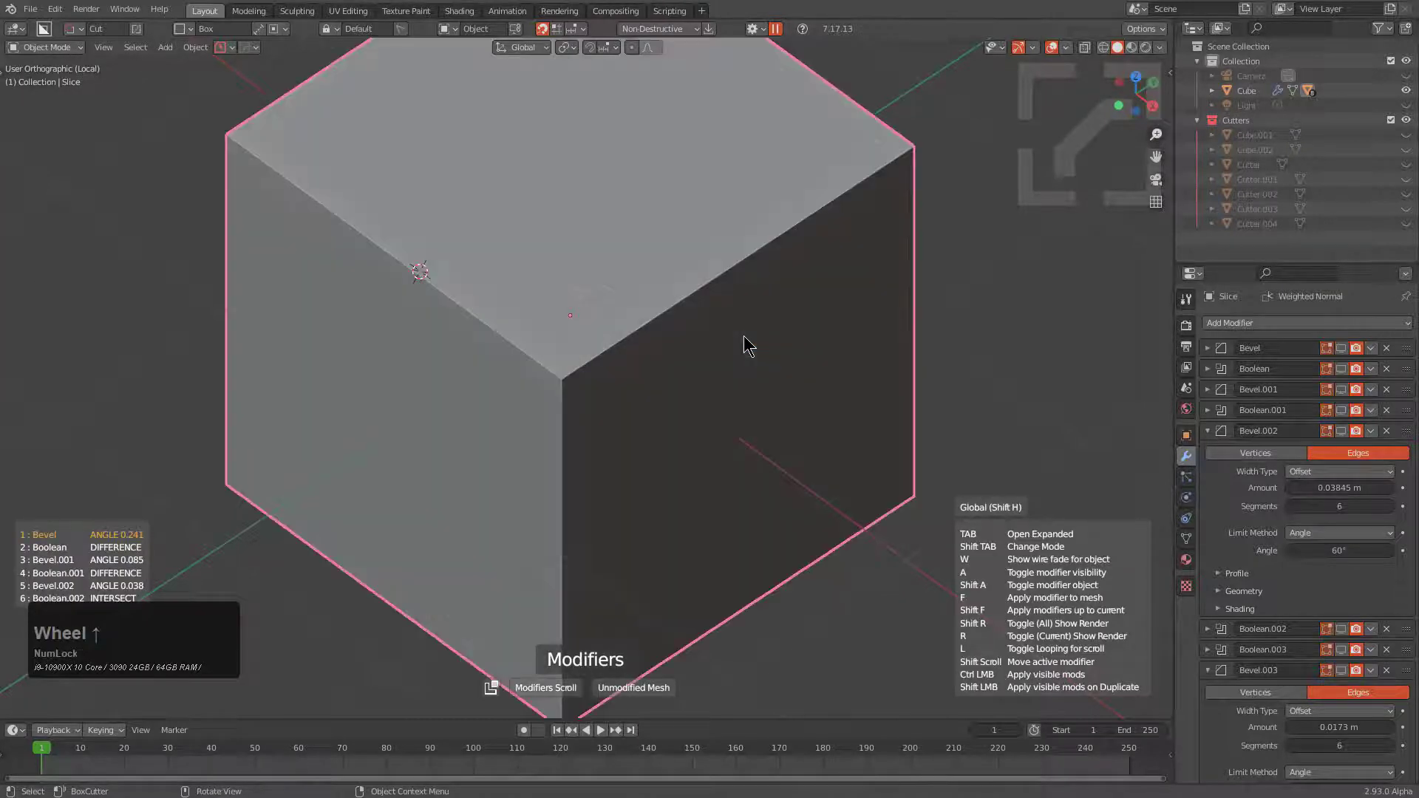
pyautogui.scroll(1, 743, 336)
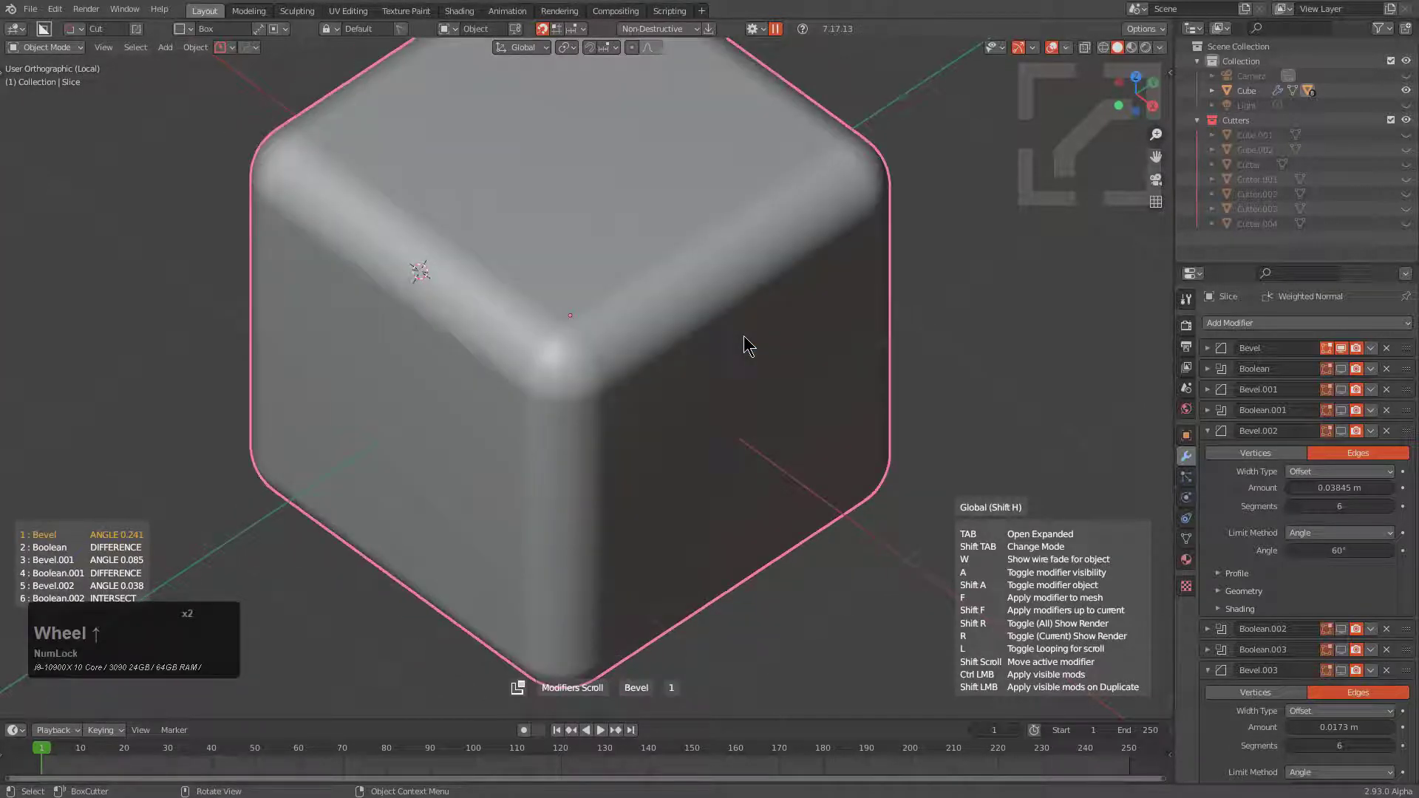
pyautogui.scroll(2, 744, 335)
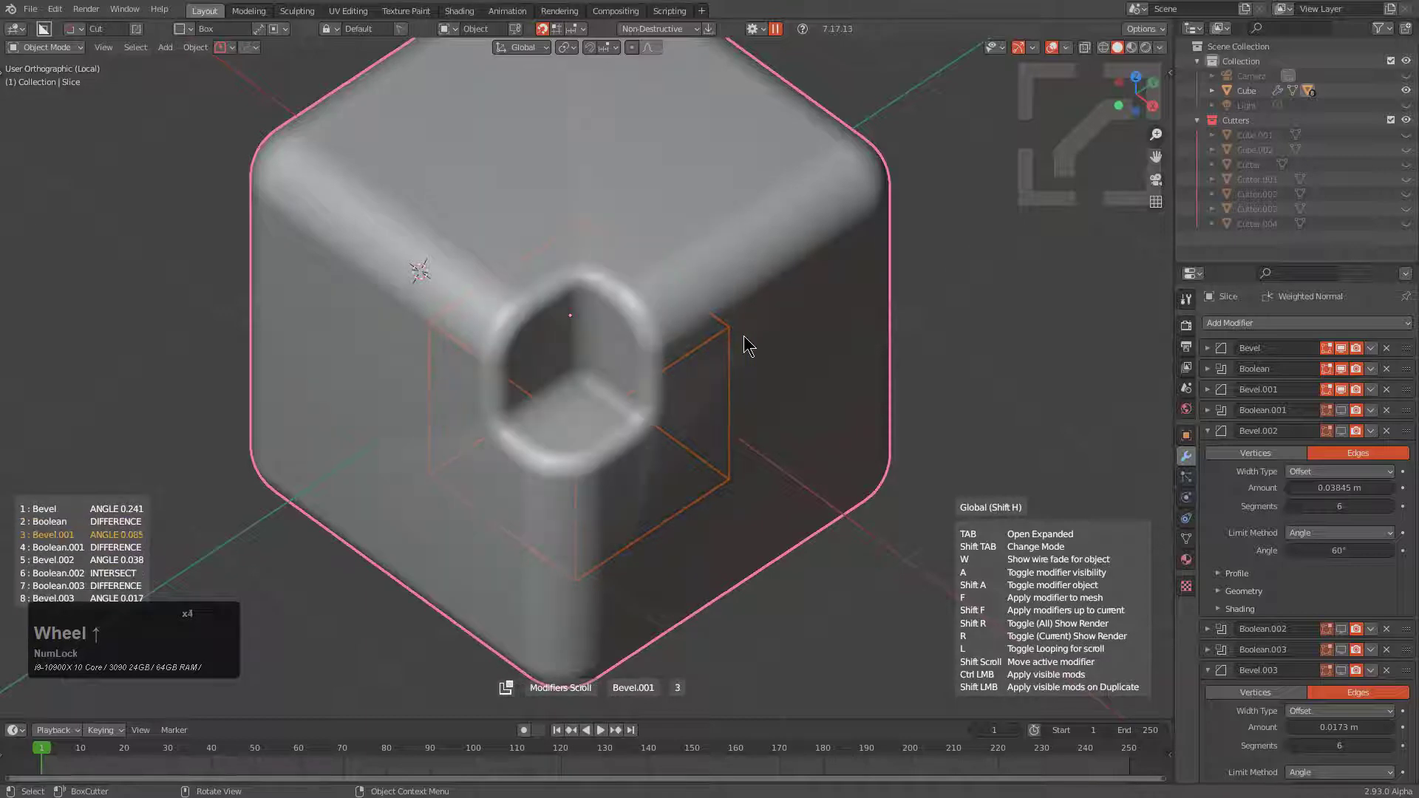
pyautogui.scroll(1, 743, 337)
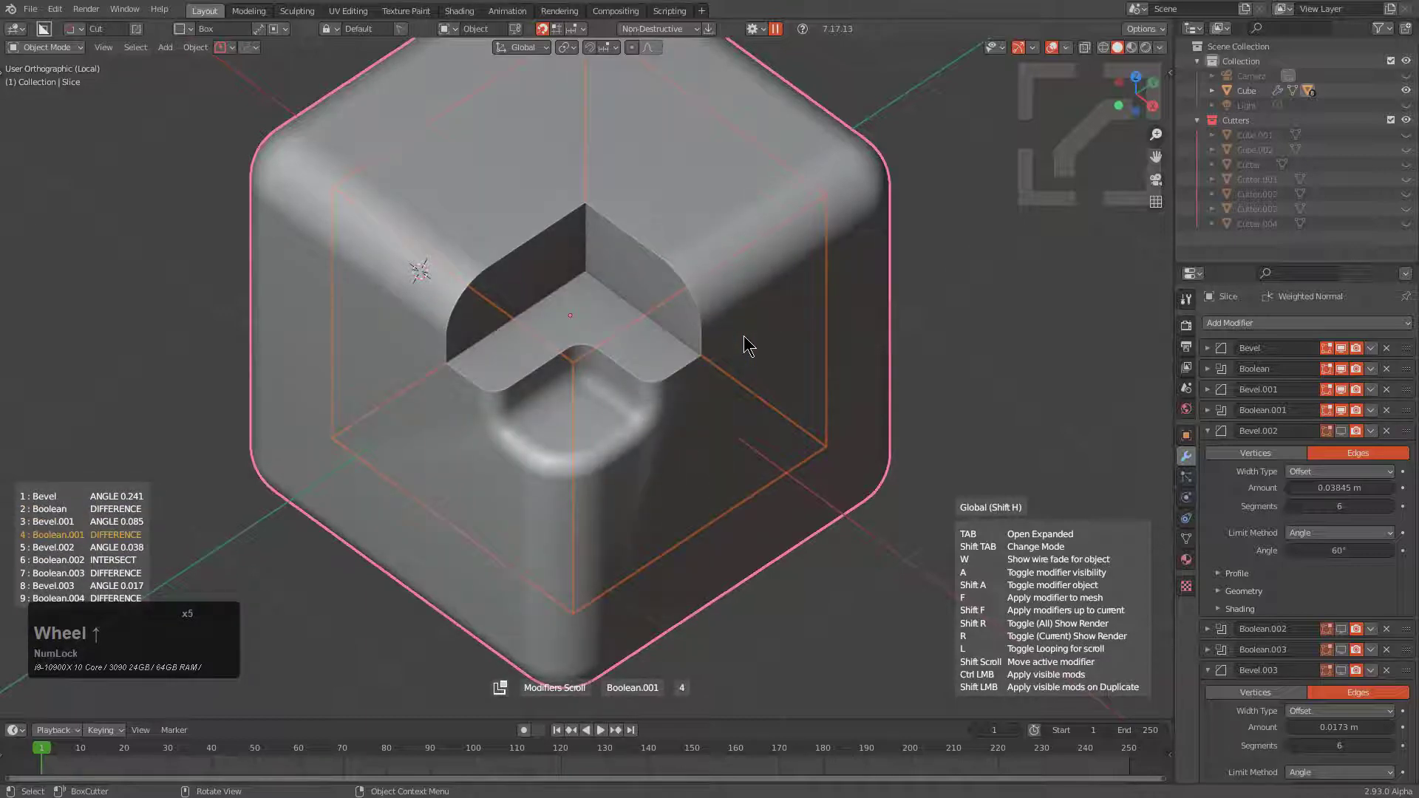
pyautogui.scroll(1, 743, 336)
pyautogui.scroll(1, 744, 335)
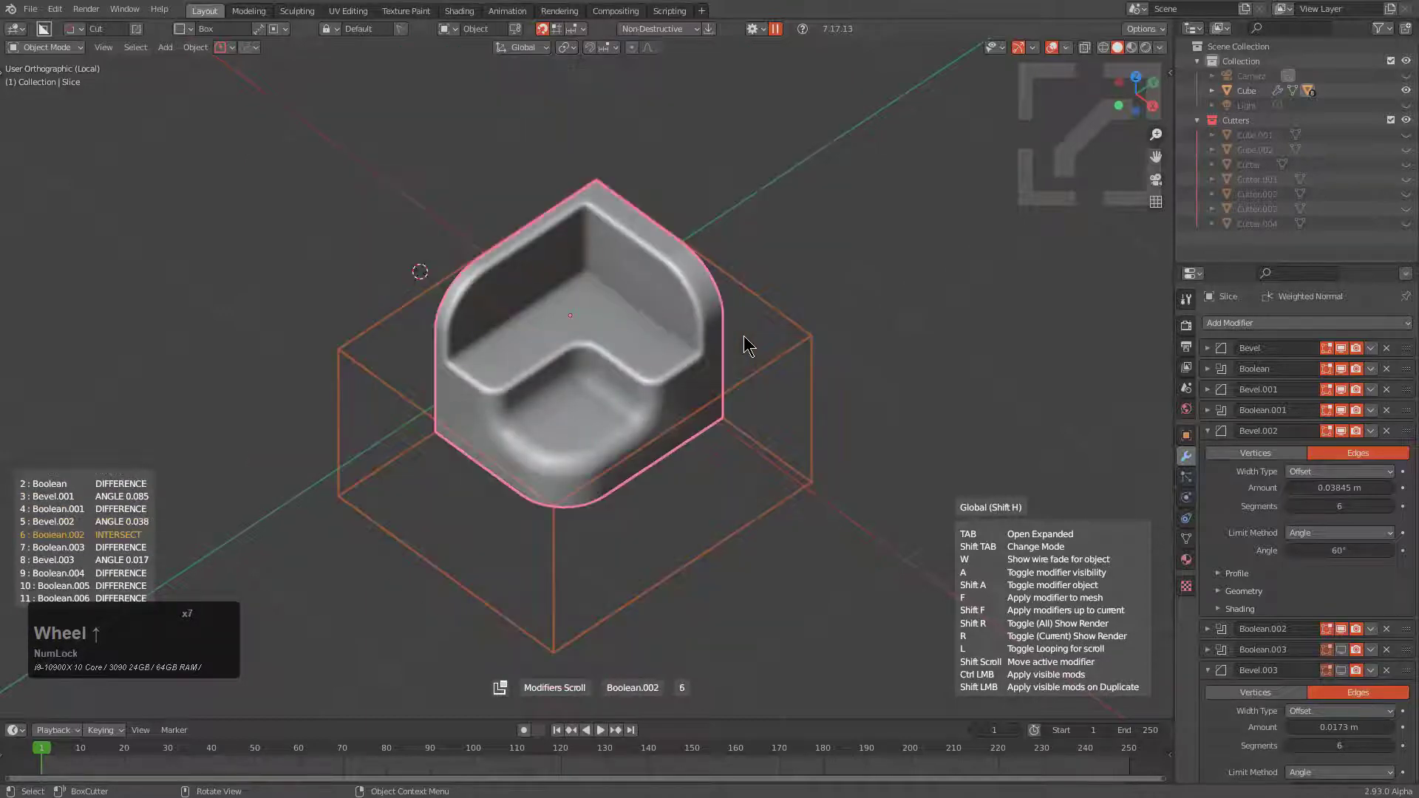
pyautogui.scroll(1, 744, 335)
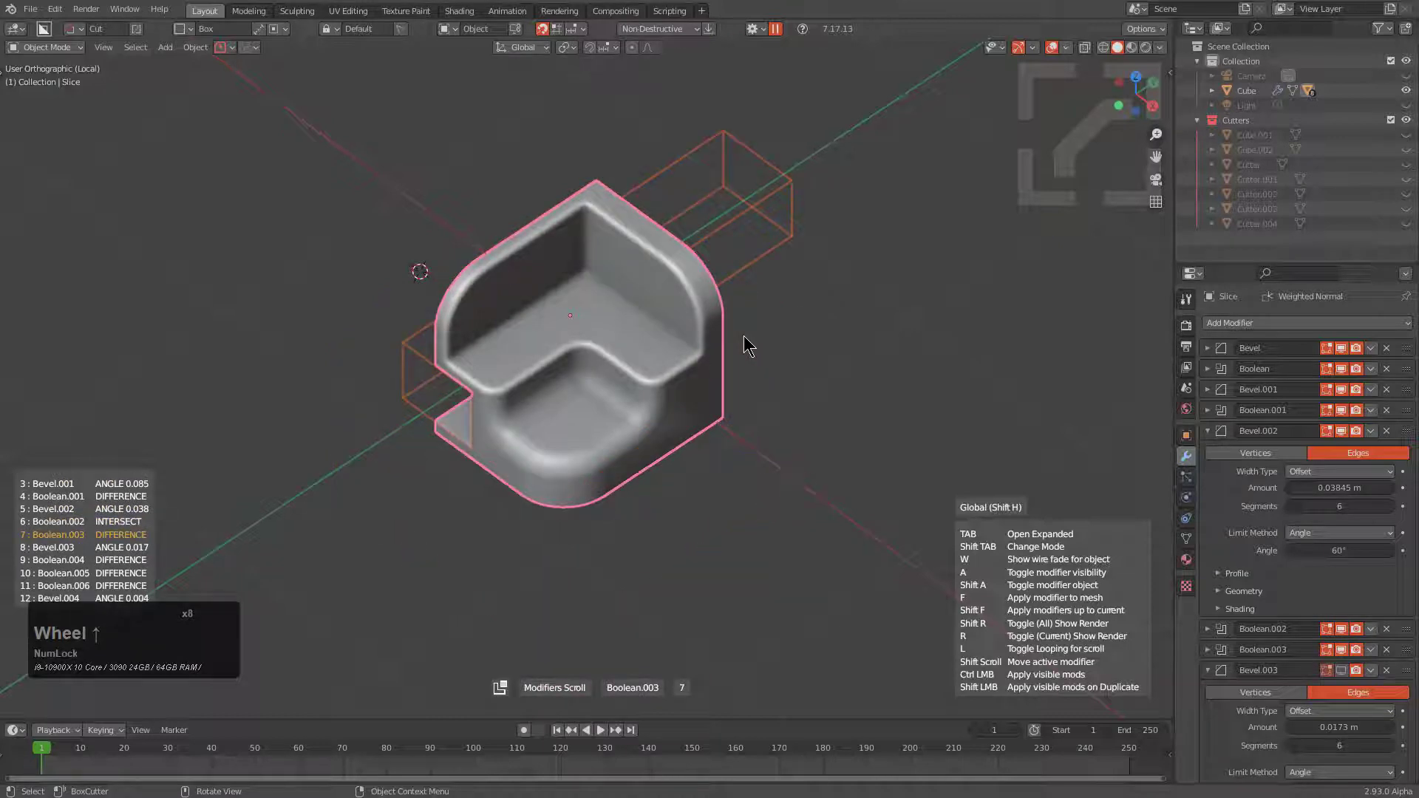
pyautogui.scroll(1, 744, 335)
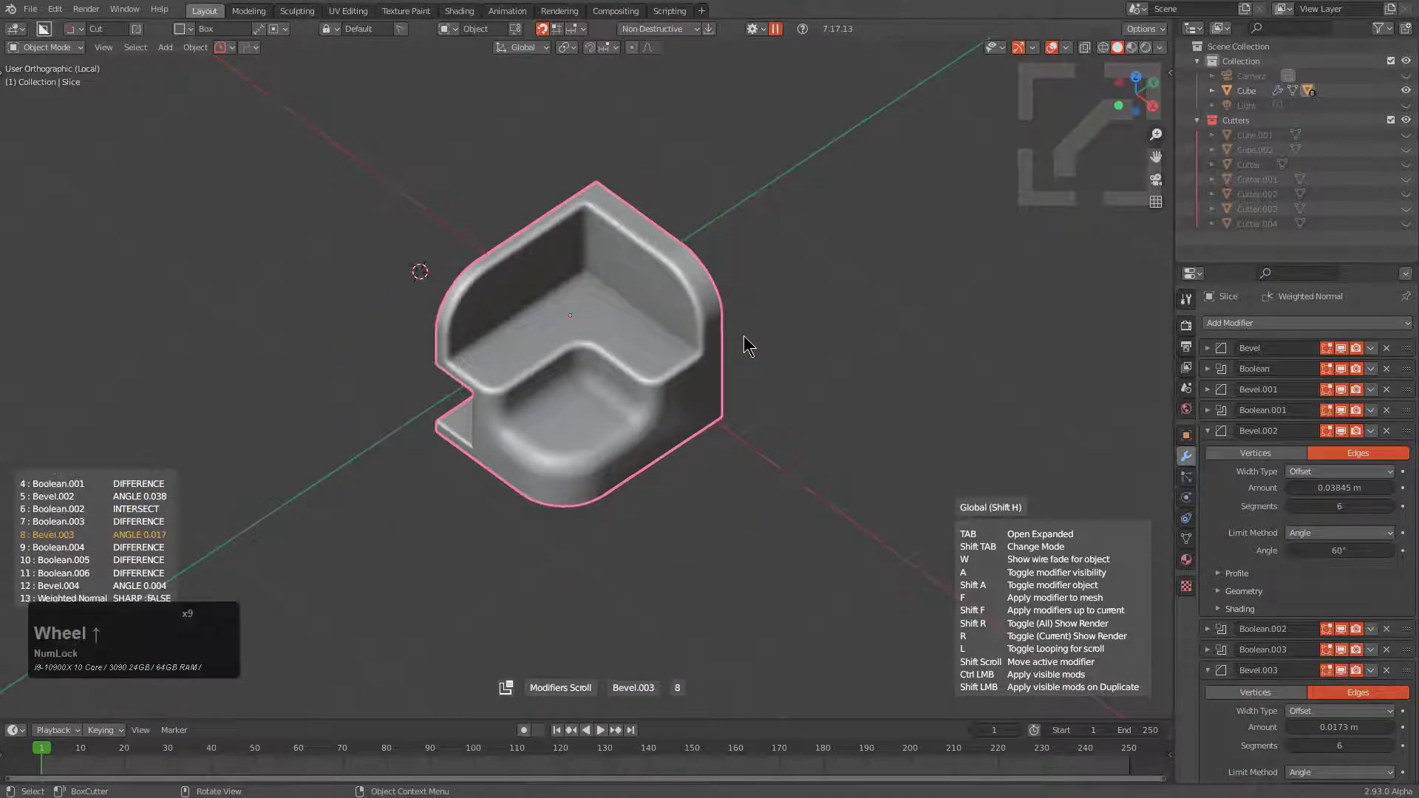
pyautogui.scroll(-1, 744, 336)
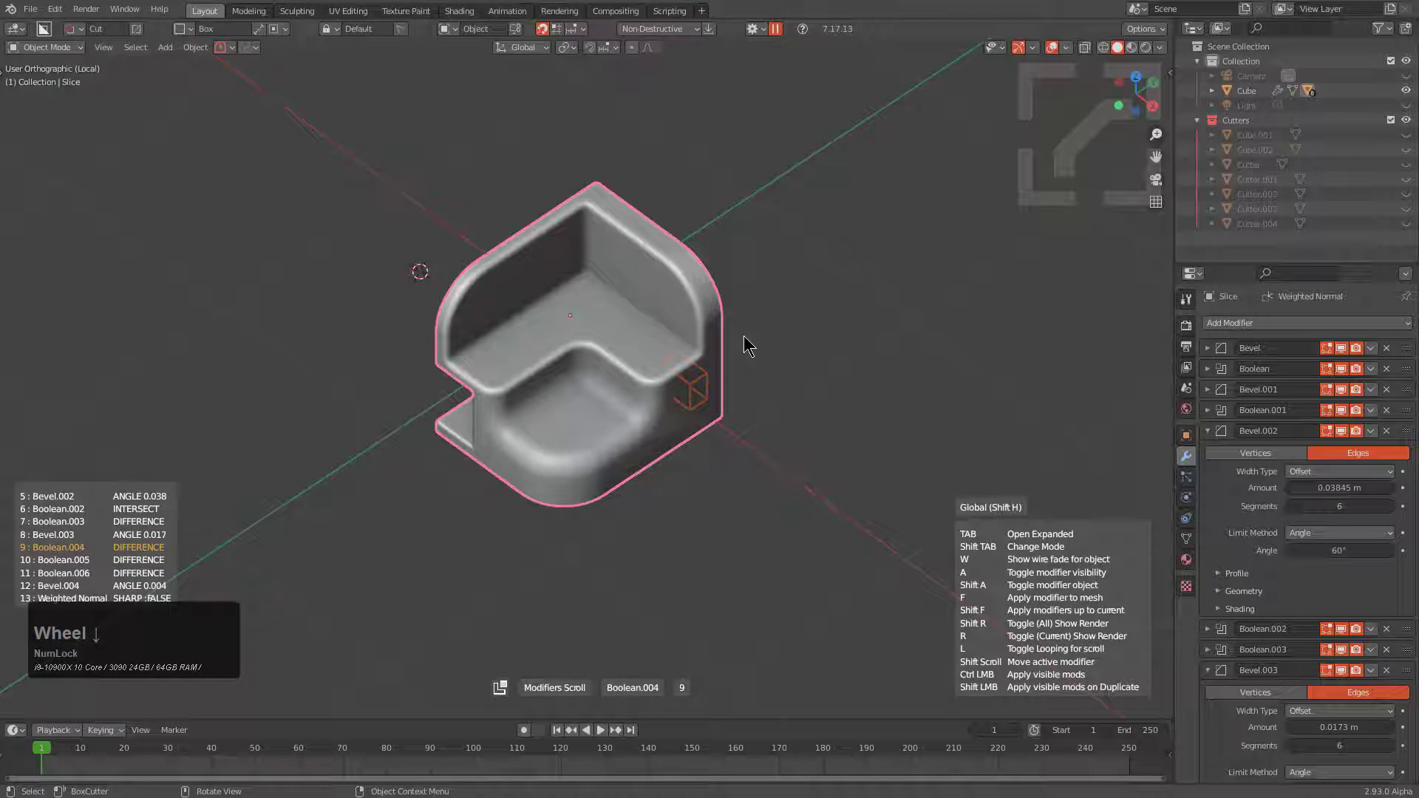
pyautogui.scroll(1, 744, 335)
pyautogui.scroll(6, 744, 336)
pyautogui.scroll(6, 743, 336)
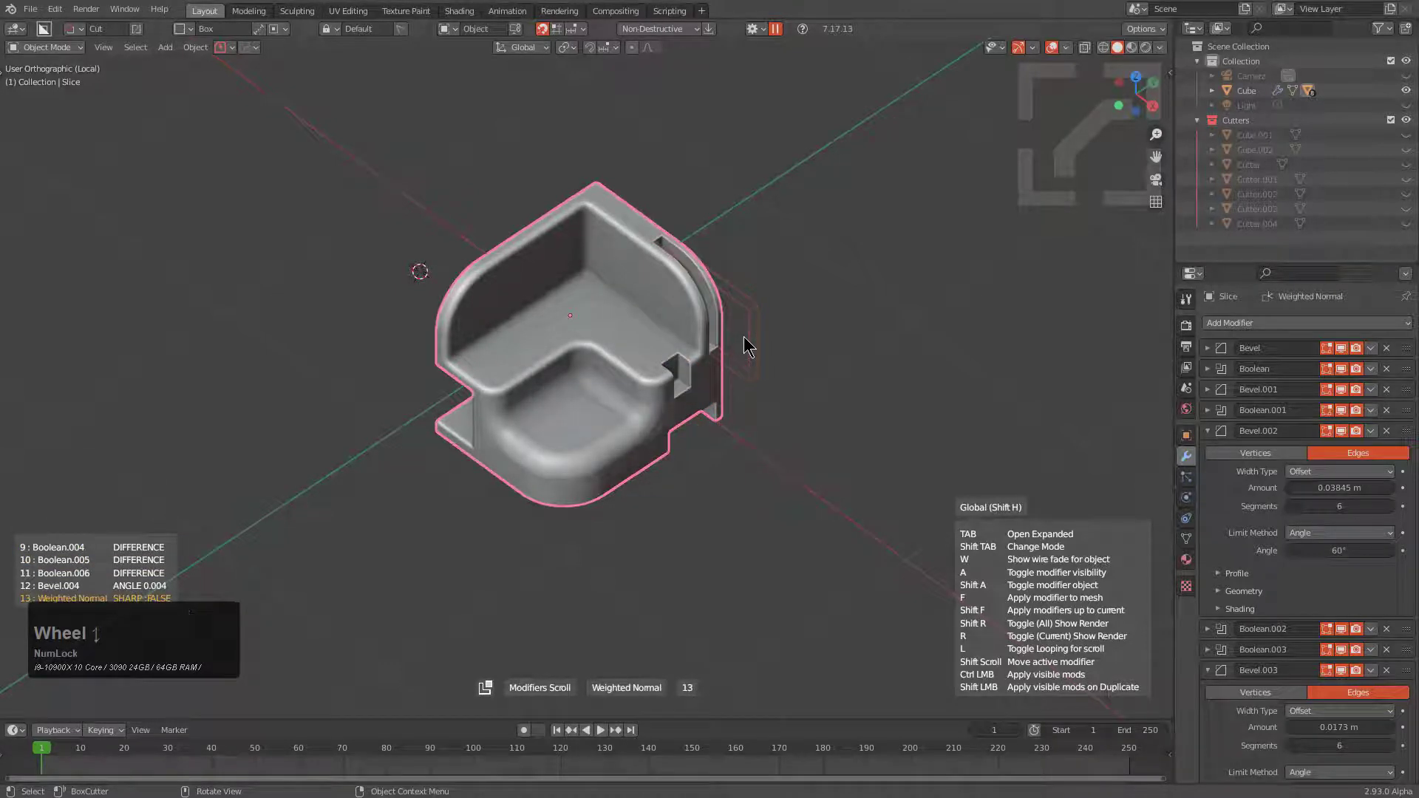
pyautogui.scroll(7, 746, 345)
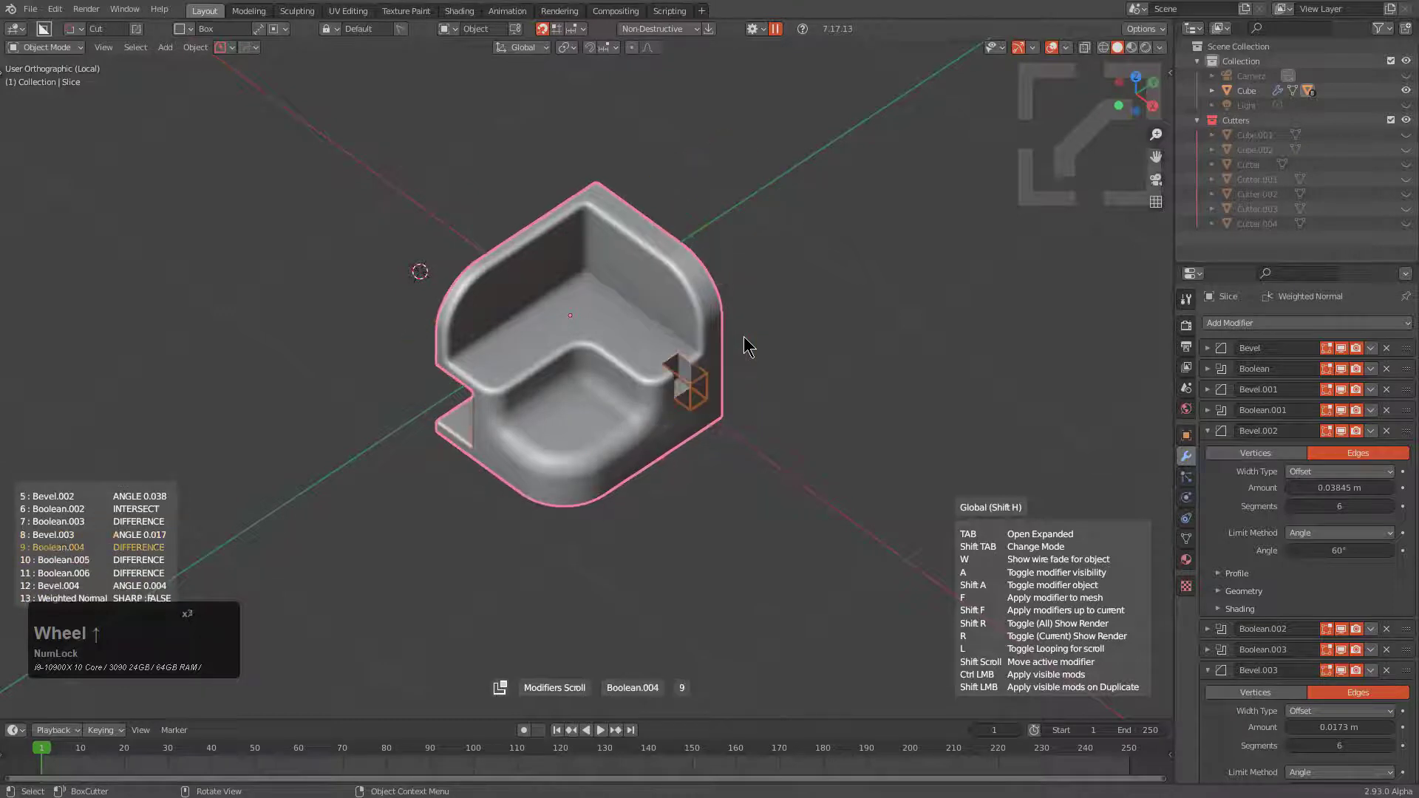
pyautogui.click(744, 335)
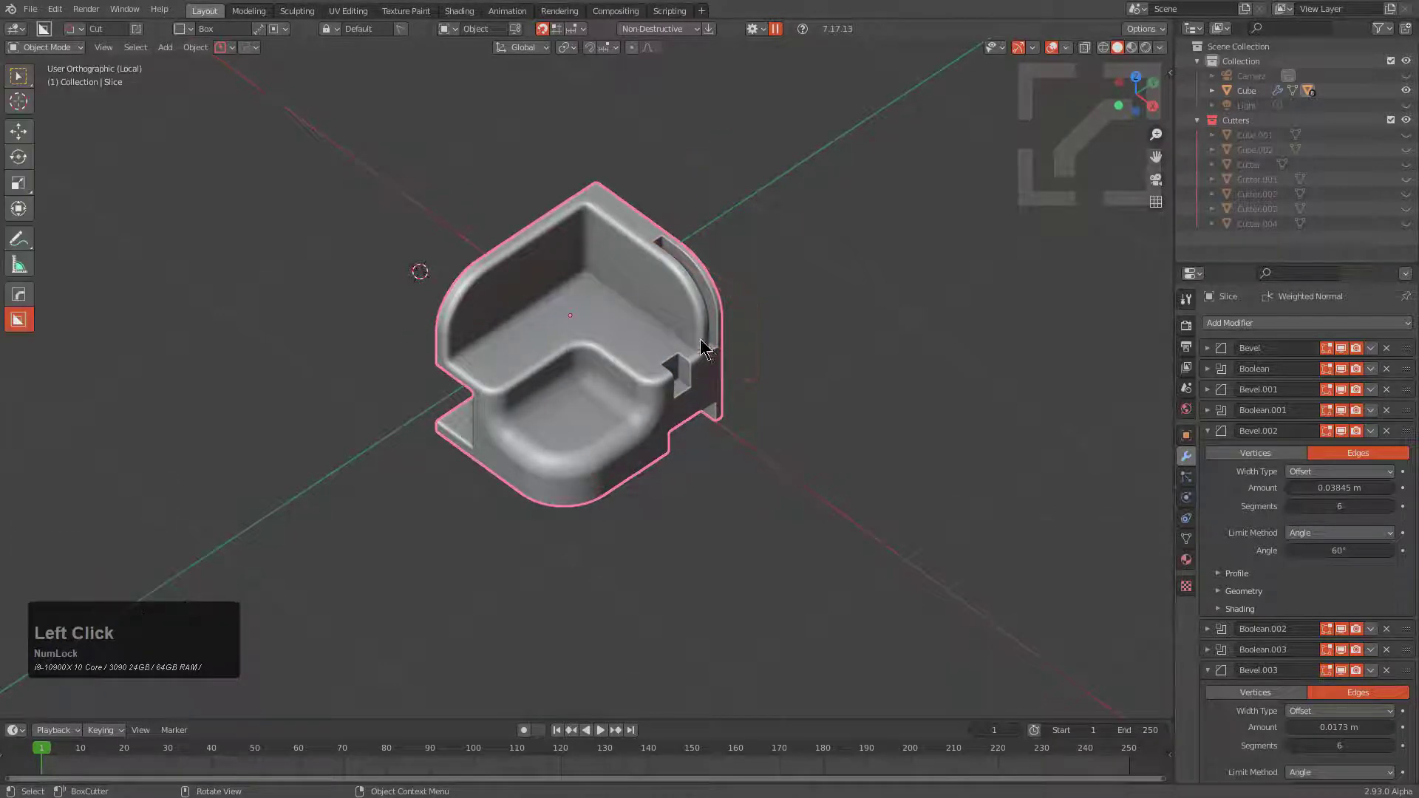
# Return from local view to the whole model and deselect everything
pyautogui.moveTo(744, 335); pyautogui.dragTo(706, 344, button='middle')
pyautogui.scroll(2, 706, 344)
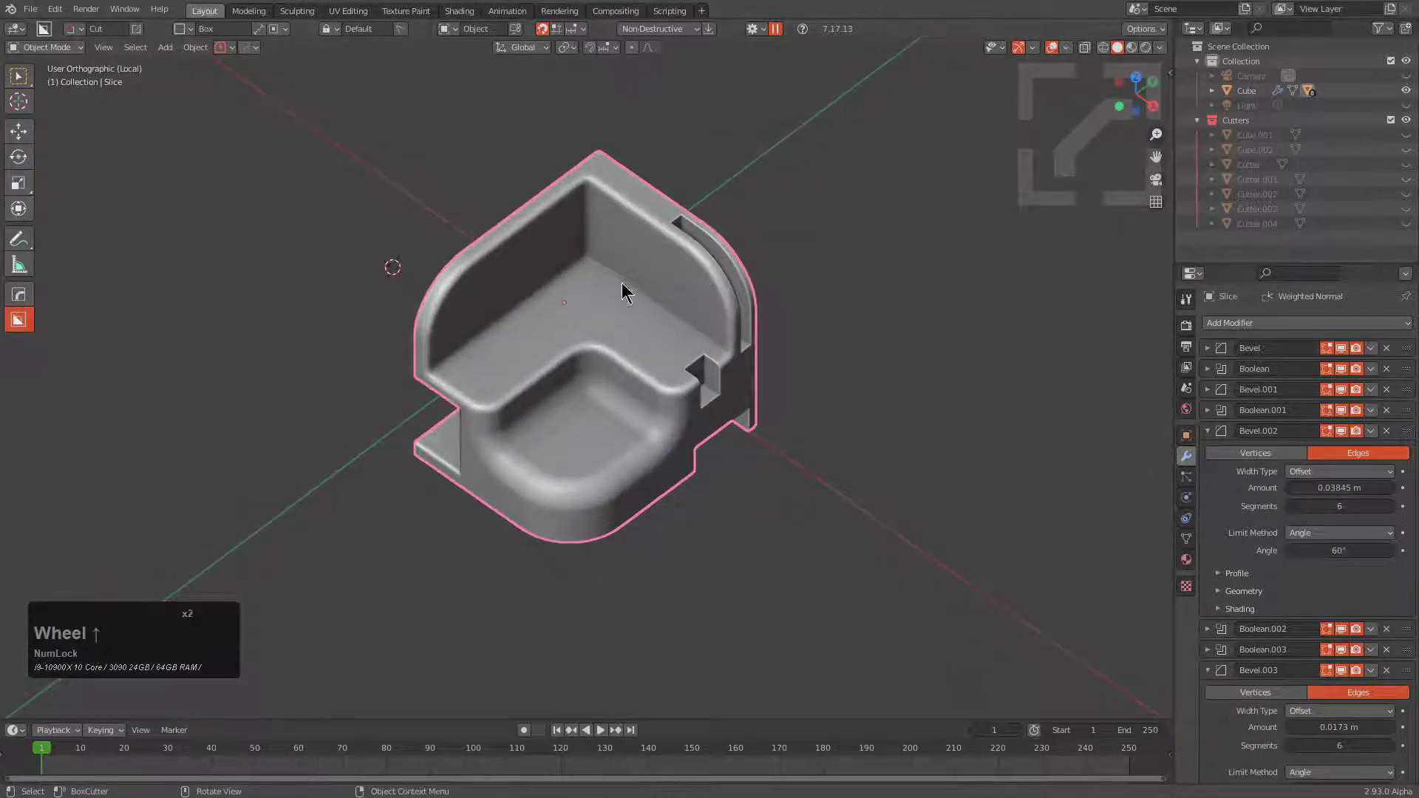
pyautogui.press('KP_Divide')
pyautogui.hotkey('alt', 'a')
pyautogui.scroll(-1, 592, 323)
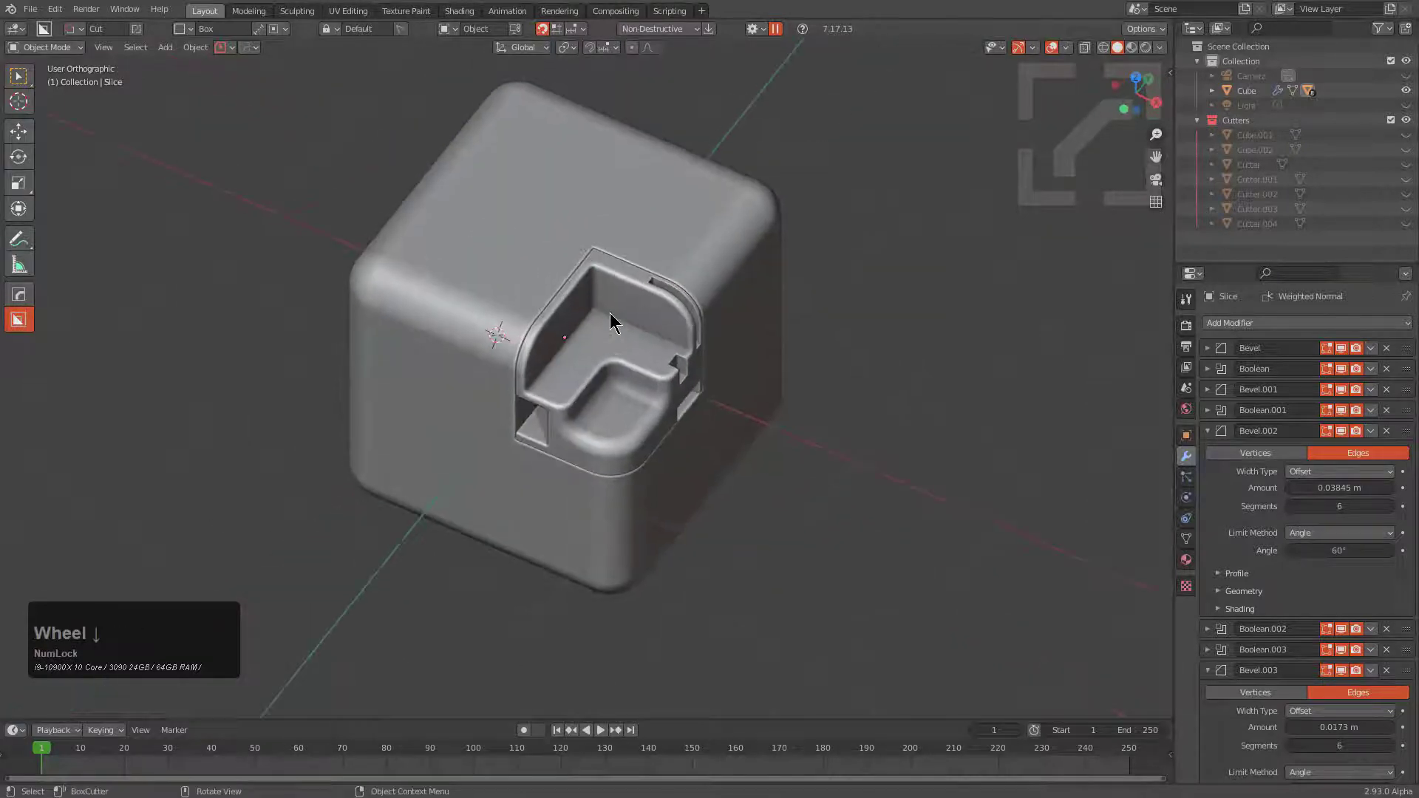
pyautogui.keyDown('ctrl'); pyautogui.scroll(-1, 610, 318); pyautogui.keyUp('ctrl')
# Start a new General file and open the HOps Helper for the default cube
pyautogui.hotkey('ctrl', 'n')
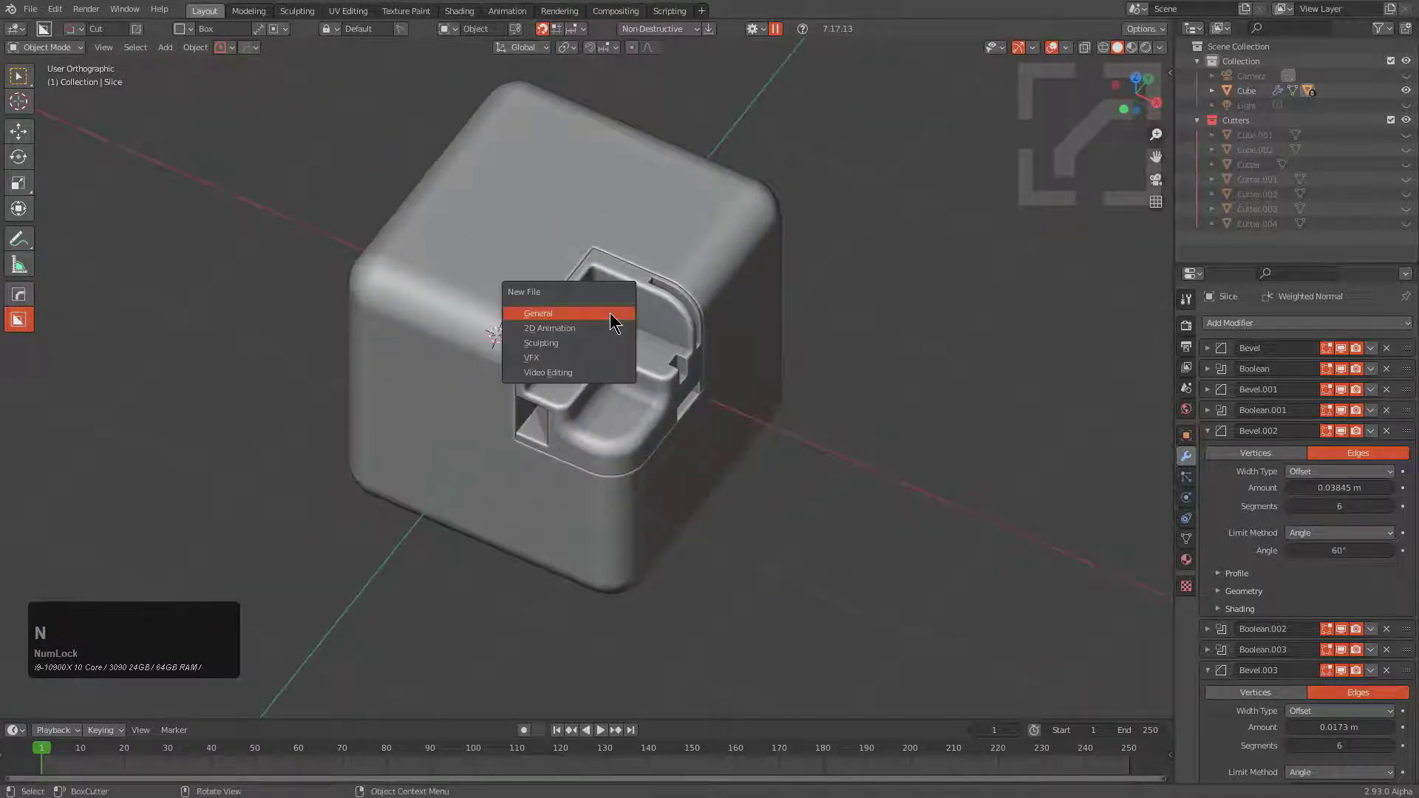
pyautogui.press('Return')
pyautogui.scroll(-2, 703, 366)
pyautogui.moveTo(705, 366); pyautogui.dragTo(827, 317, button='middle')
pyautogui.press('`')
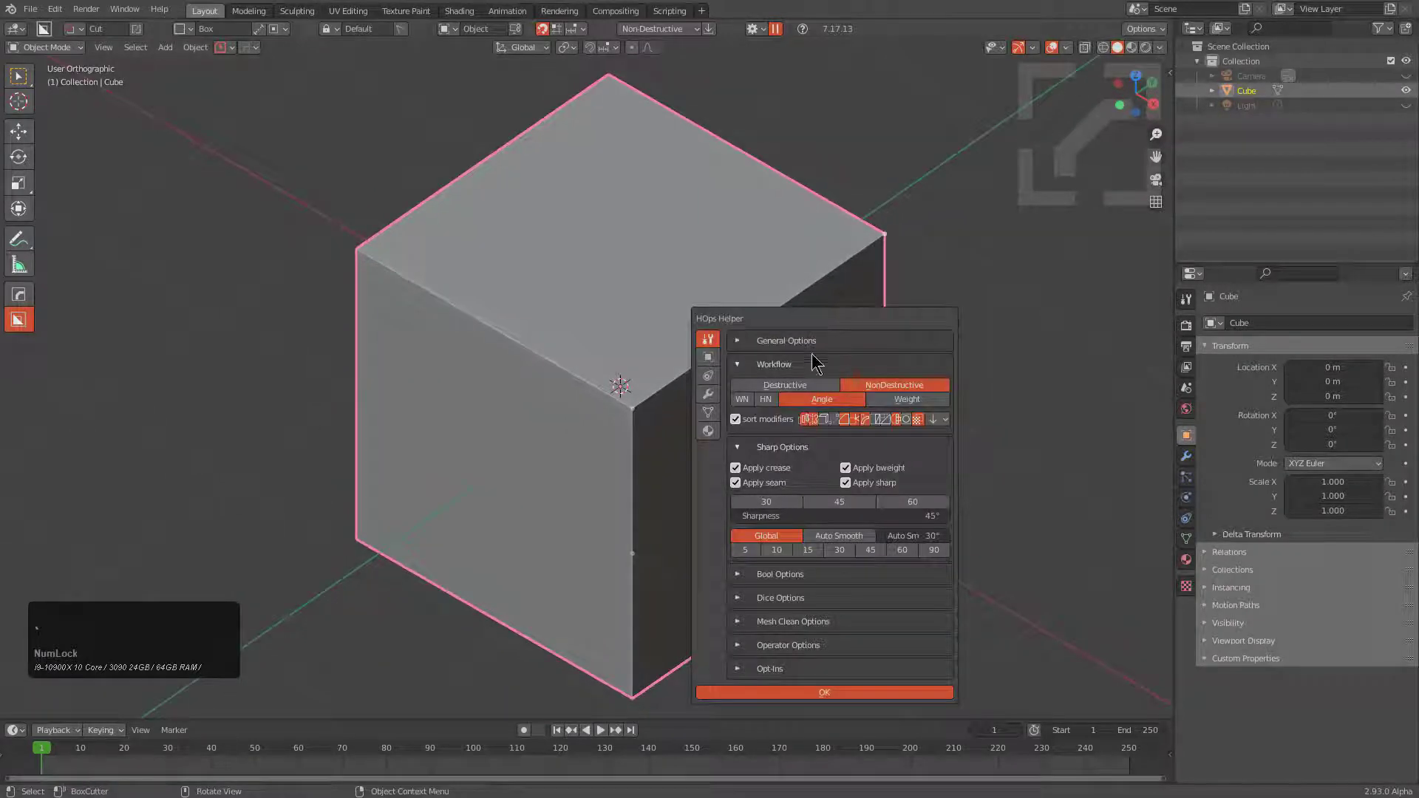
# Set the HardOps non-destructive workflow's bevel limit to Weight
pyautogui.click(895, 400)
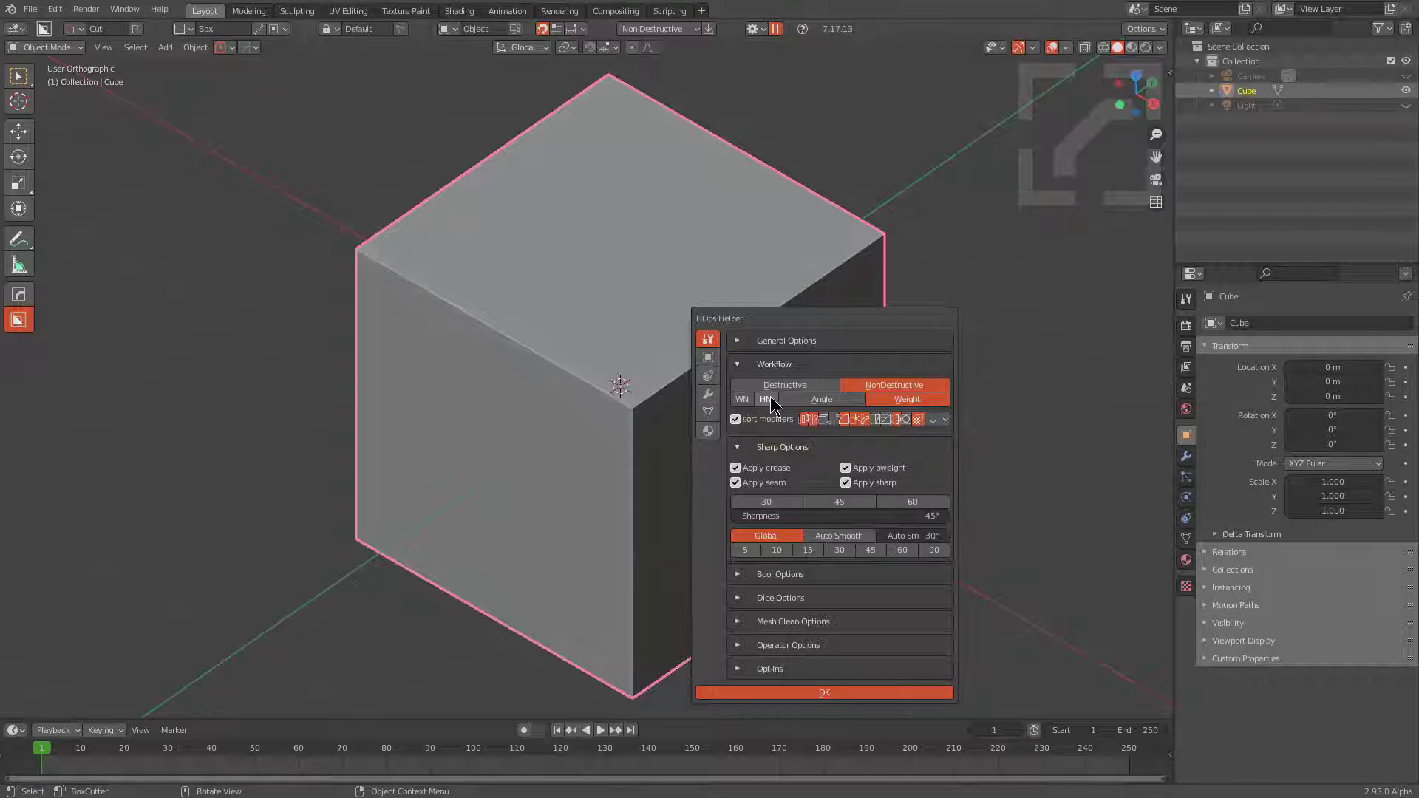
pyautogui.click(681, 235)
# Try a weight-limited HardOps bevel on the unmarked cube and inspect the cube's edges in Edit Mode
pyautogui.keyDown('shift'); pyautogui.moveTo(675, 342); pyautogui.dragTo(760, 291, button='middle'); pyautogui.keyUp('shift')
pyautogui.press('q')
pyautogui.click(755, 284)
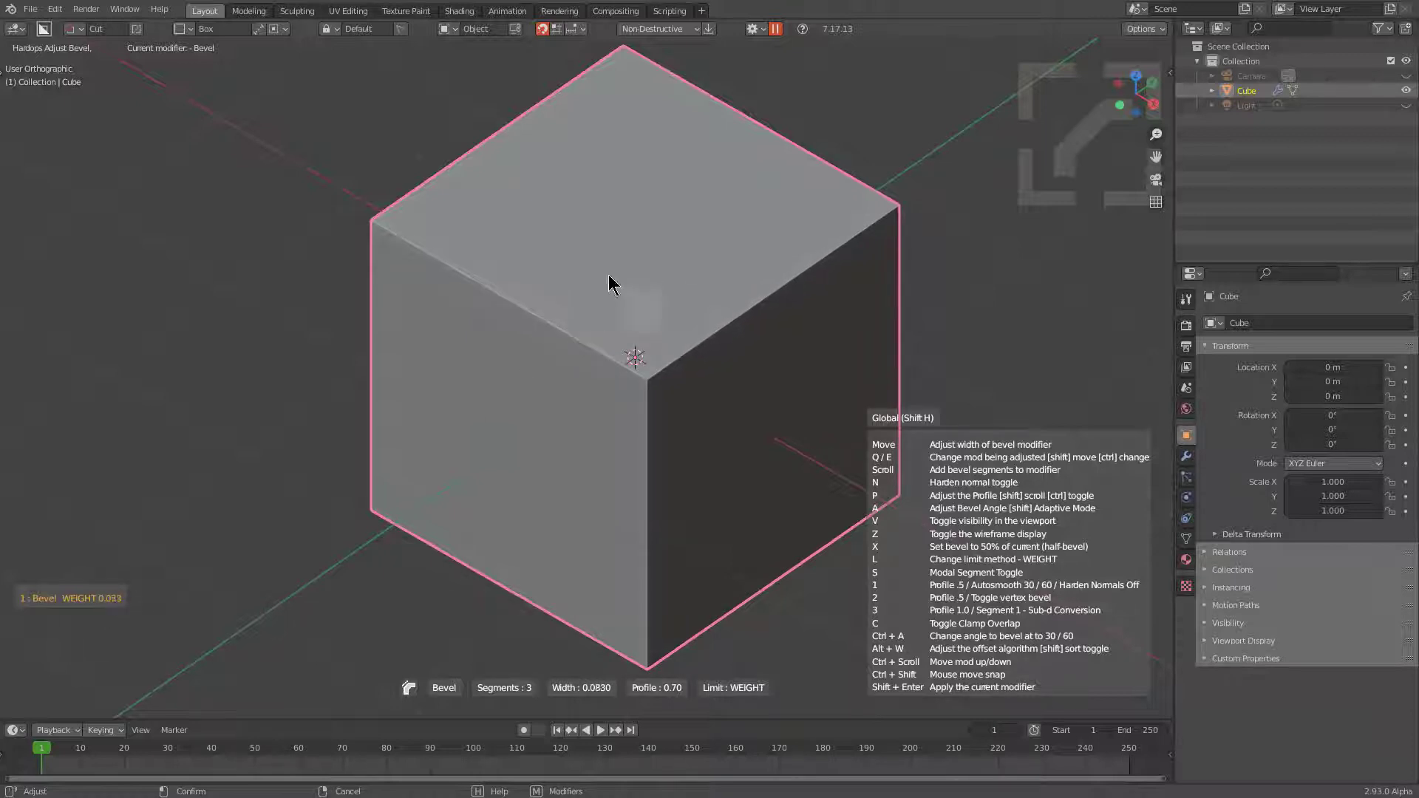
pyautogui.rightClick(623, 328)
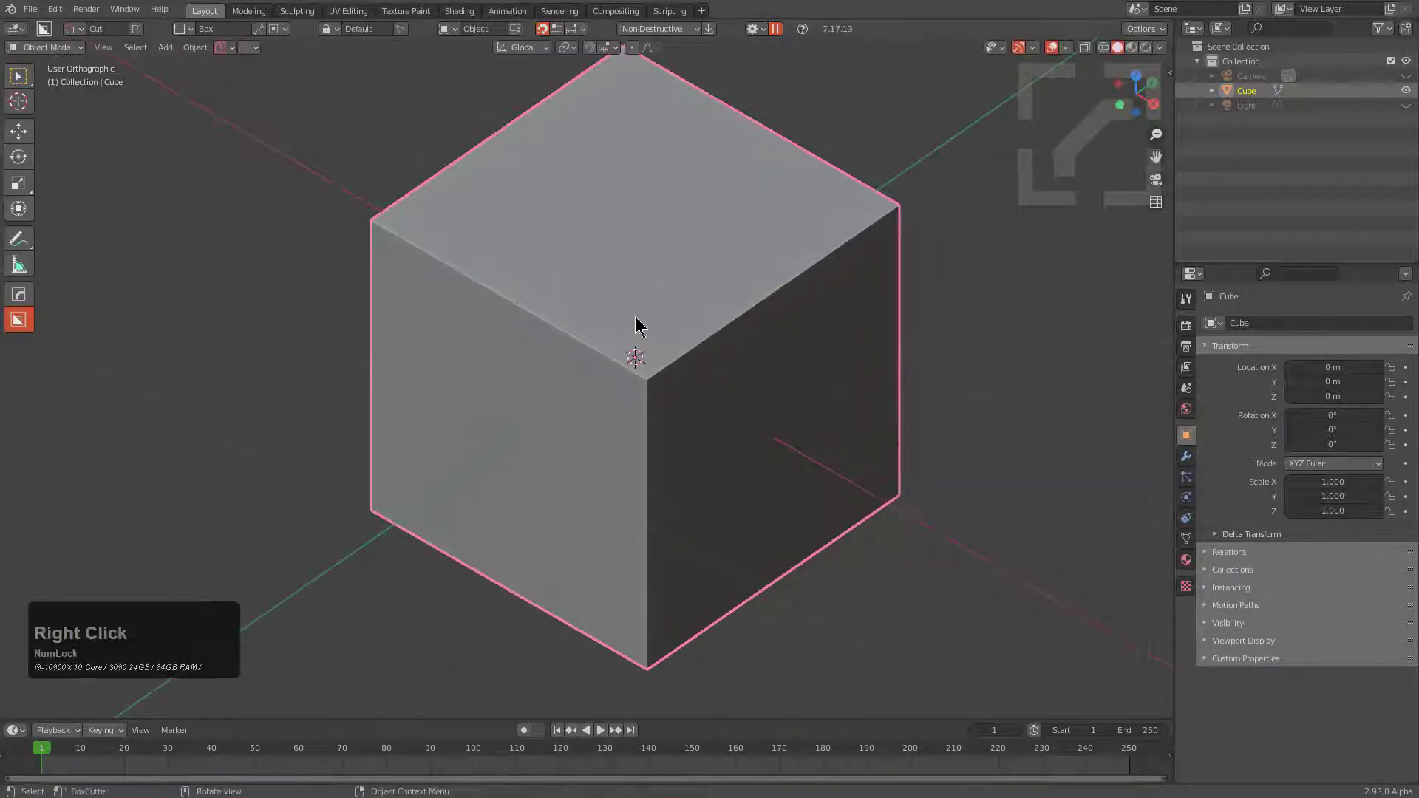
pyautogui.press('Tab')
pyautogui.hotkey('alt', 'a')
pyautogui.moveTo(561, 386); pyautogui.dragTo(629, 277, button='middle')
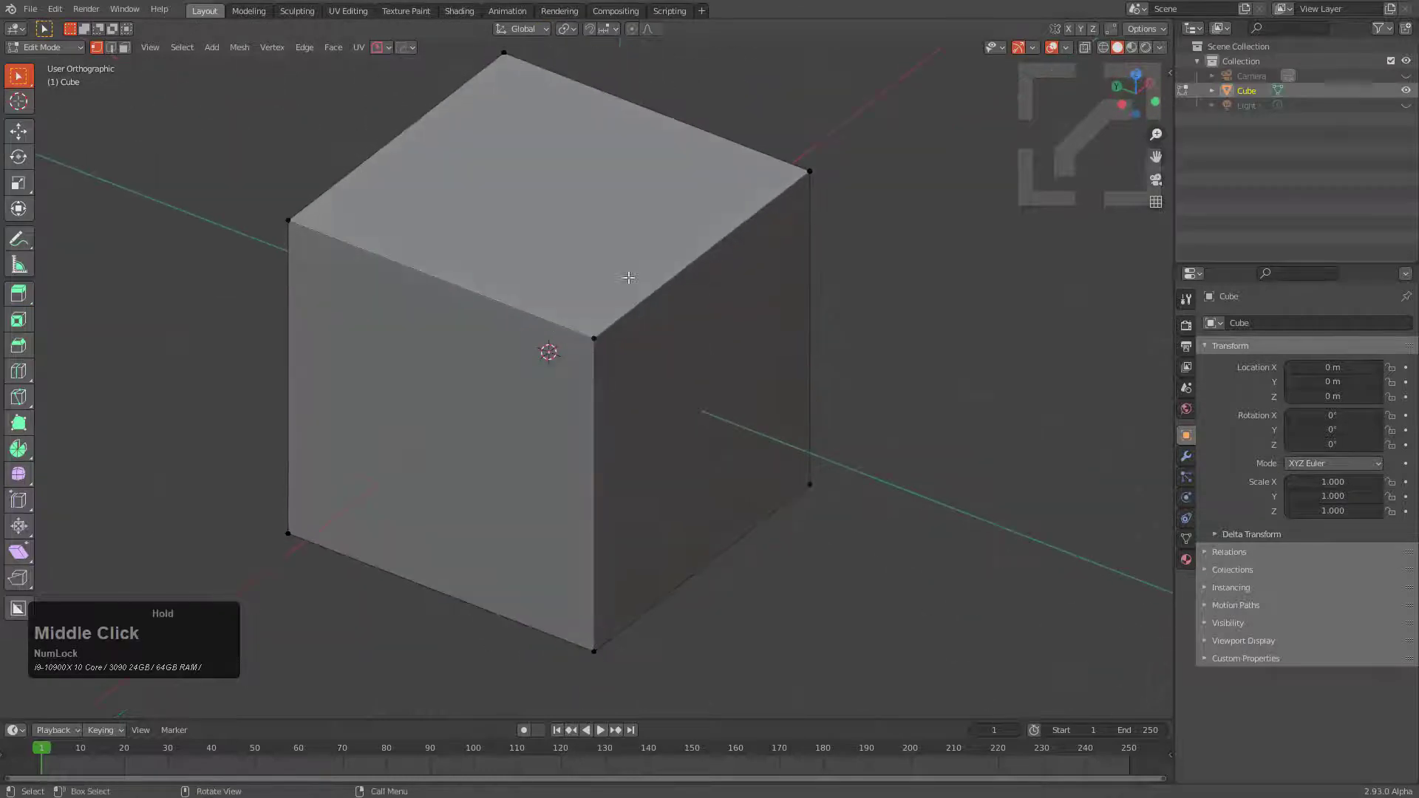
pyautogui.moveTo(523, 151); pyautogui.dragTo(596, 313, button='middle')
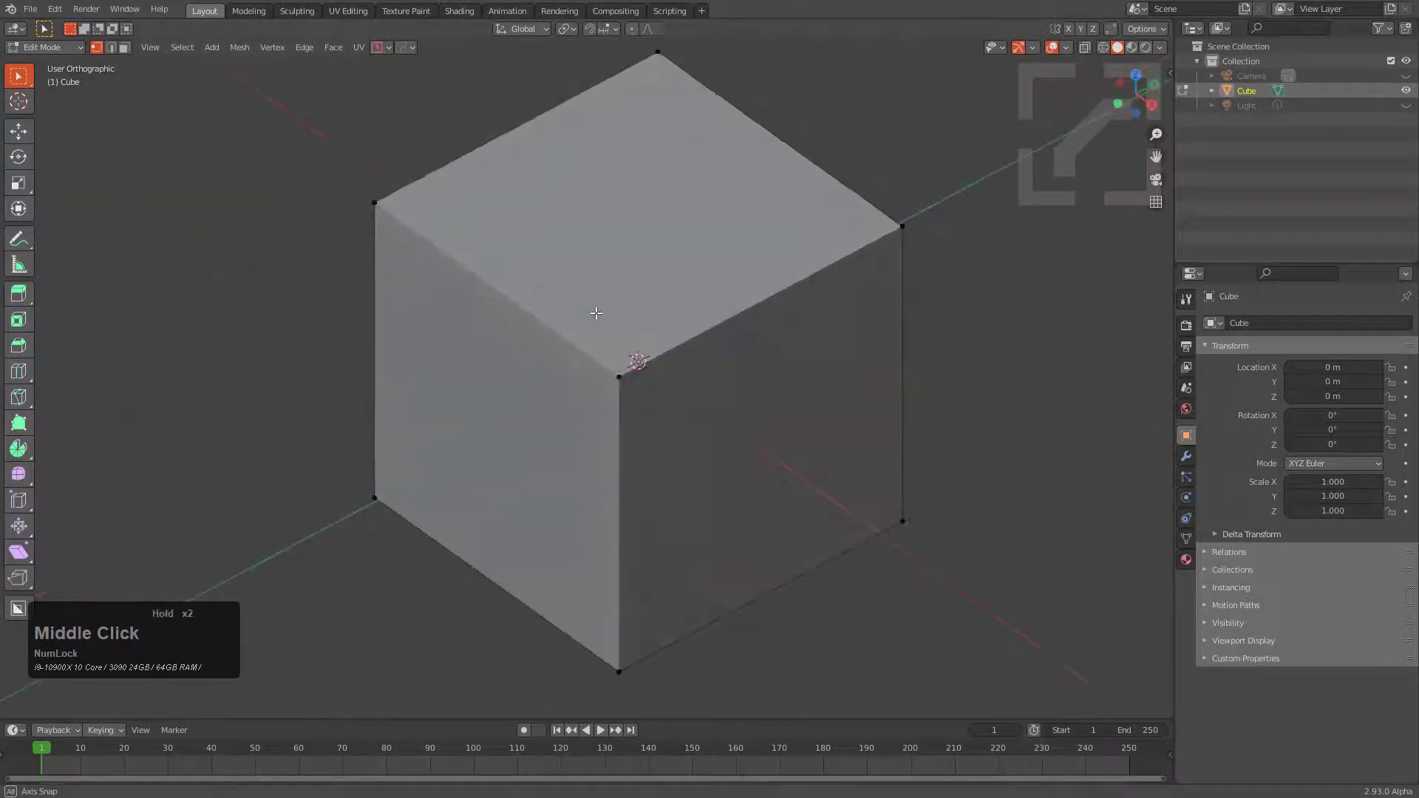
# Mark the cube's edges with HardOps Sharpen in Object Mode and check the markings in Edit Mode
pyautogui.press('Tab')
pyautogui.press('q')
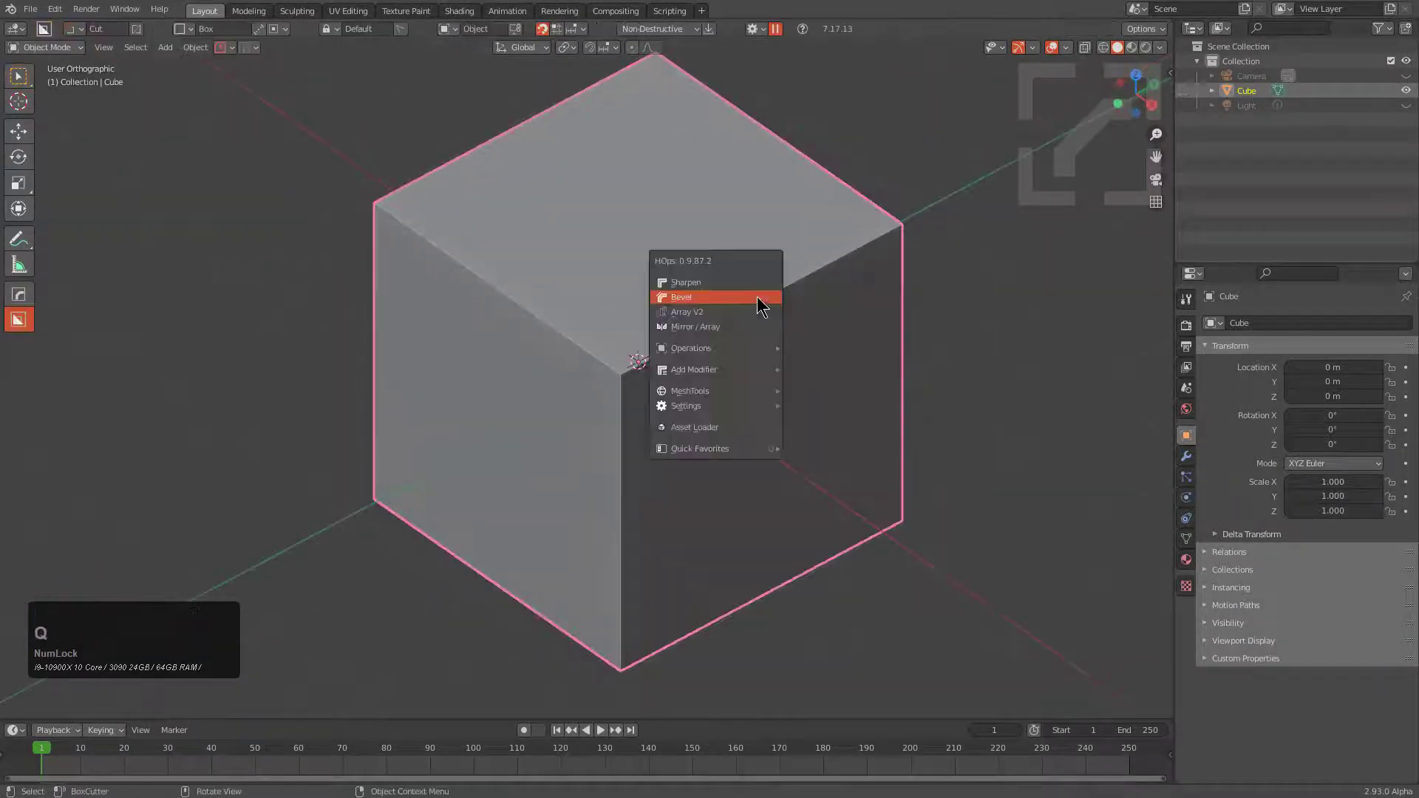
pyautogui.click(710, 279)
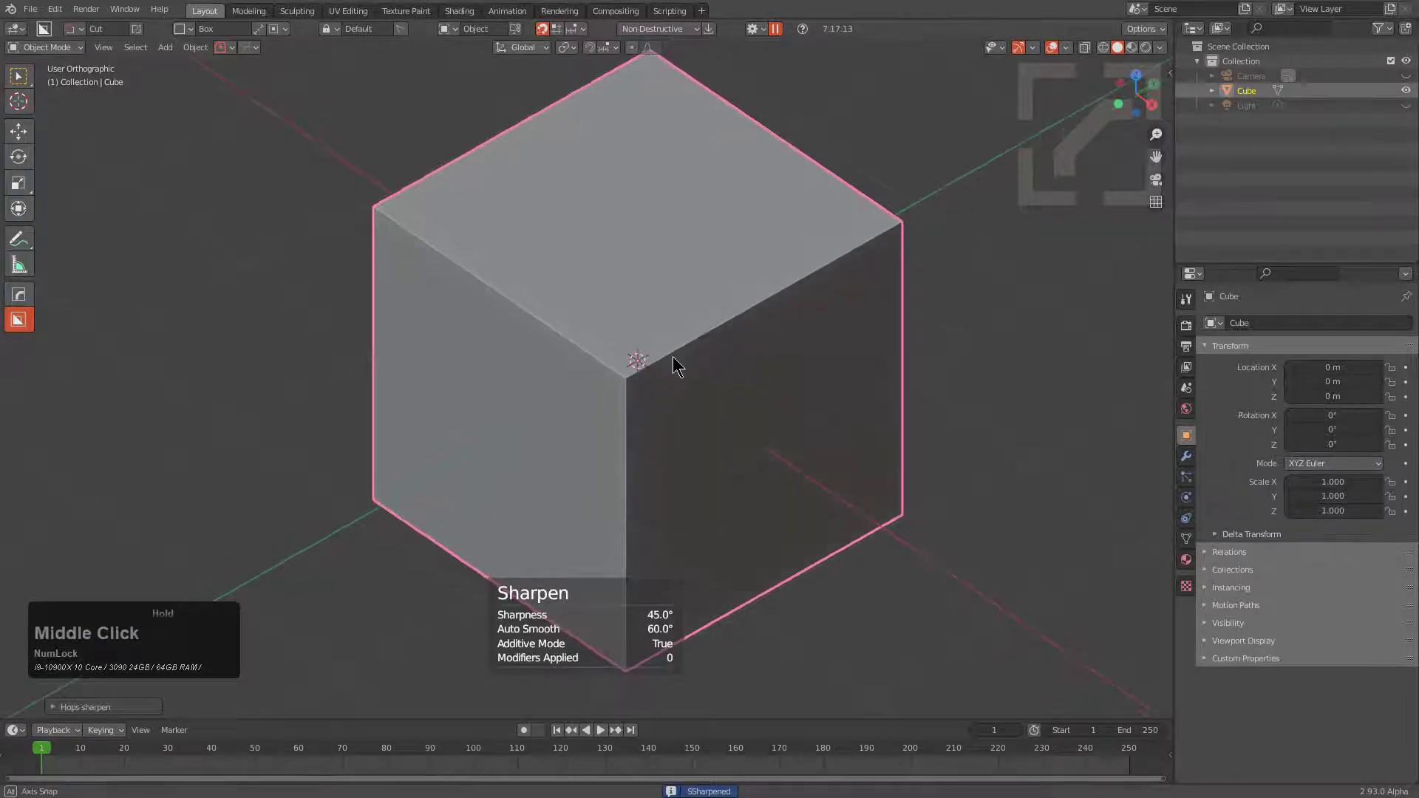
pyautogui.press('Tab')
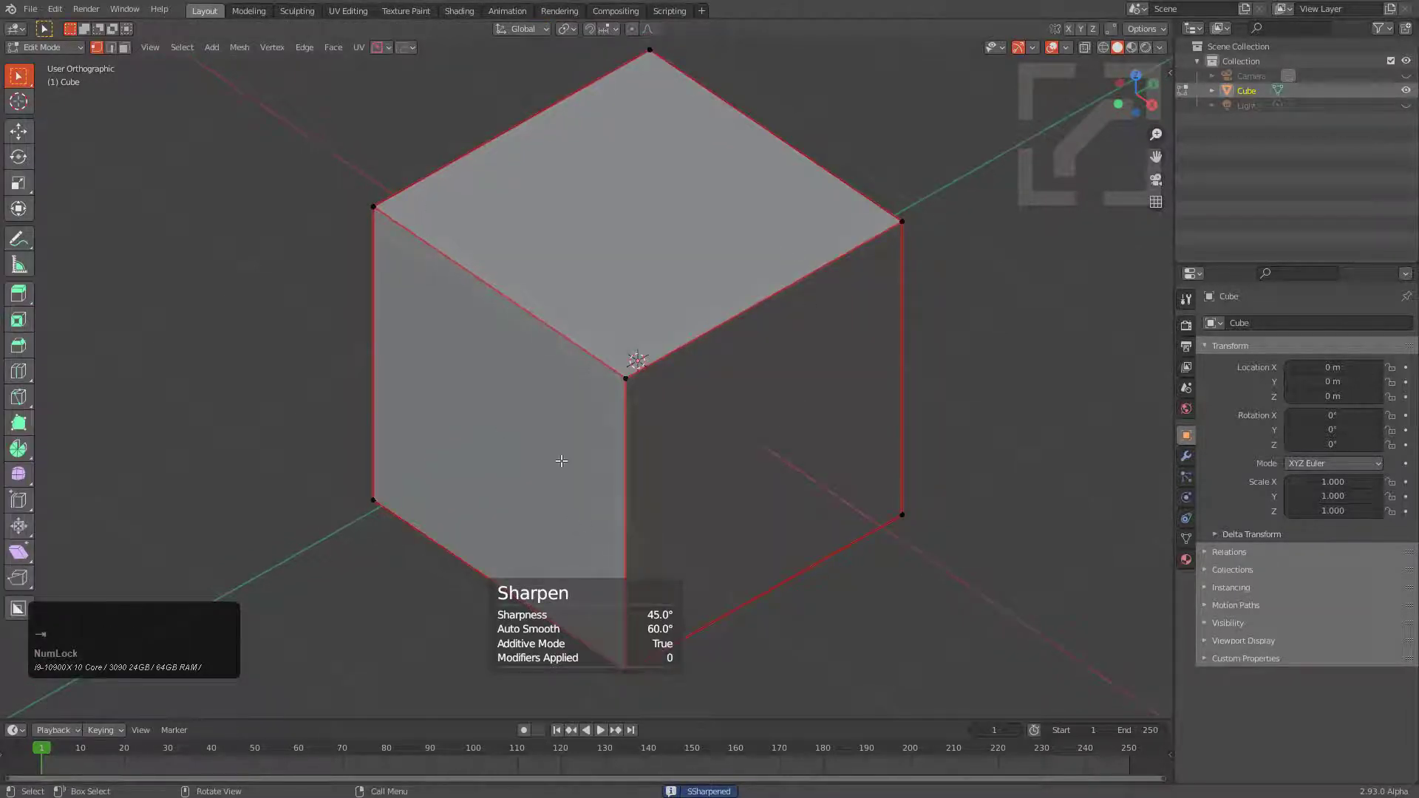
pyautogui.press('Tab')
# Try a weight-limited HardOps bevel on all of the cube's sharpened edges
pyautogui.press('q')
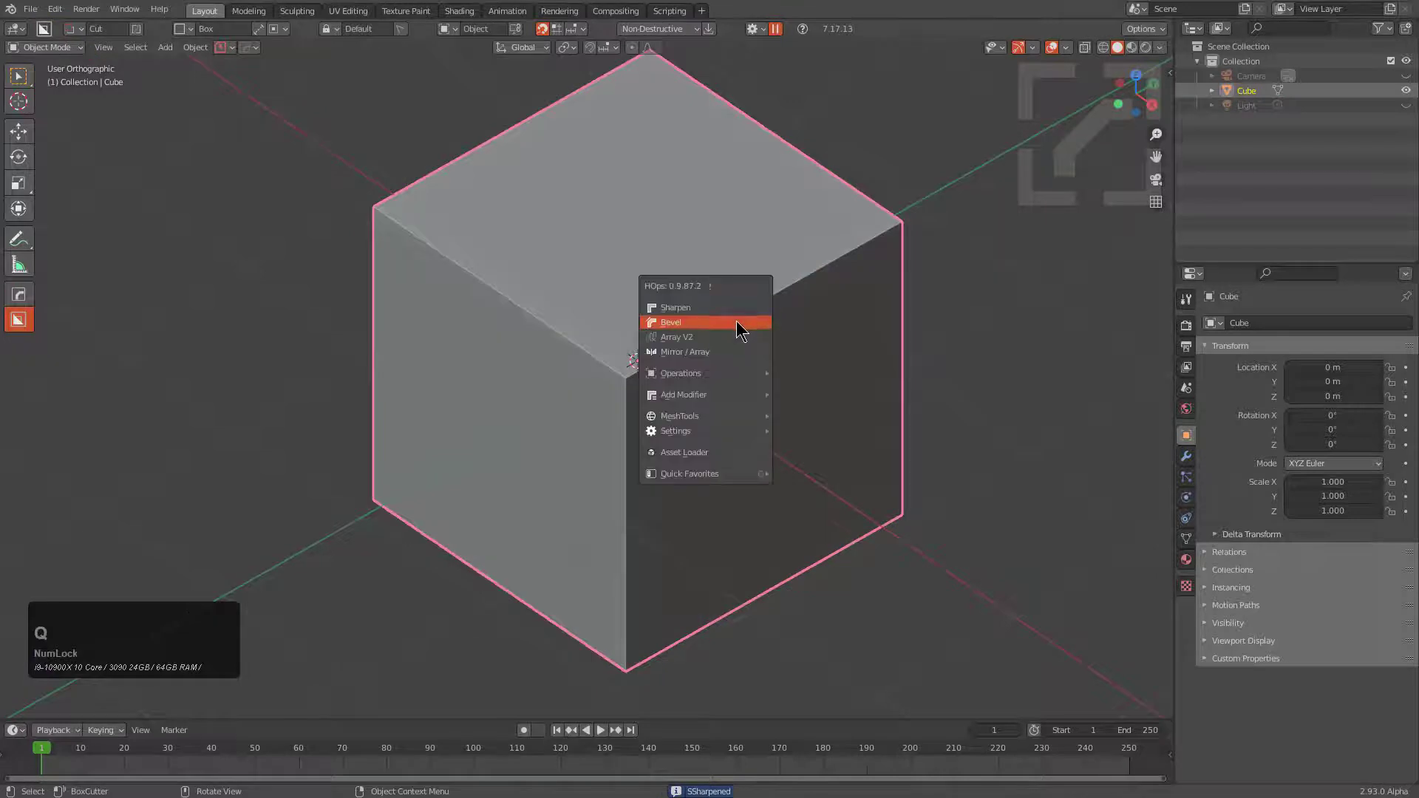
pyautogui.click(736, 322)
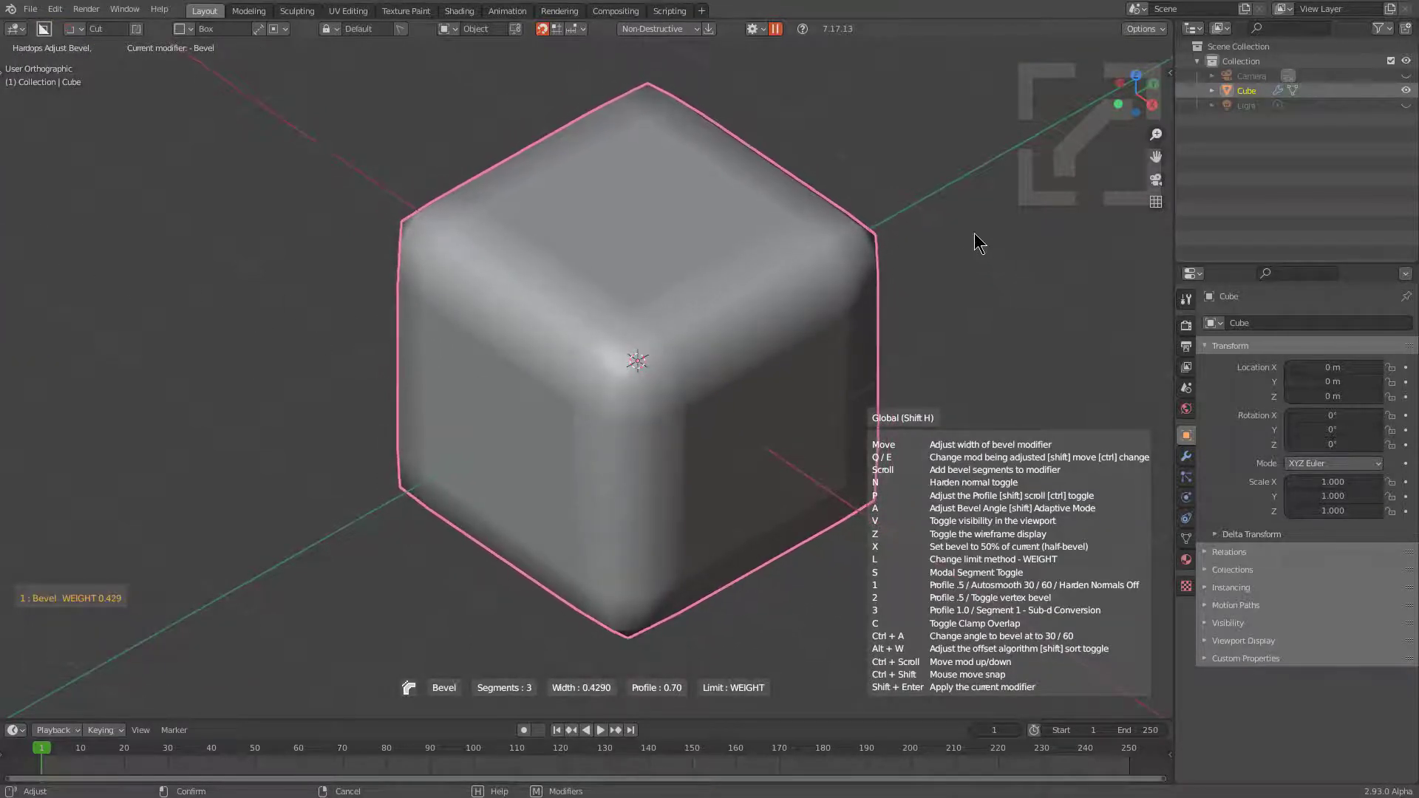
pyautogui.rightClick(703, 273)
# Select every edge of the cube in Edit Mode except the top face's near-left edge
pyautogui.press('Tab')
pyautogui.press('2')
pyautogui.click(603, 349)
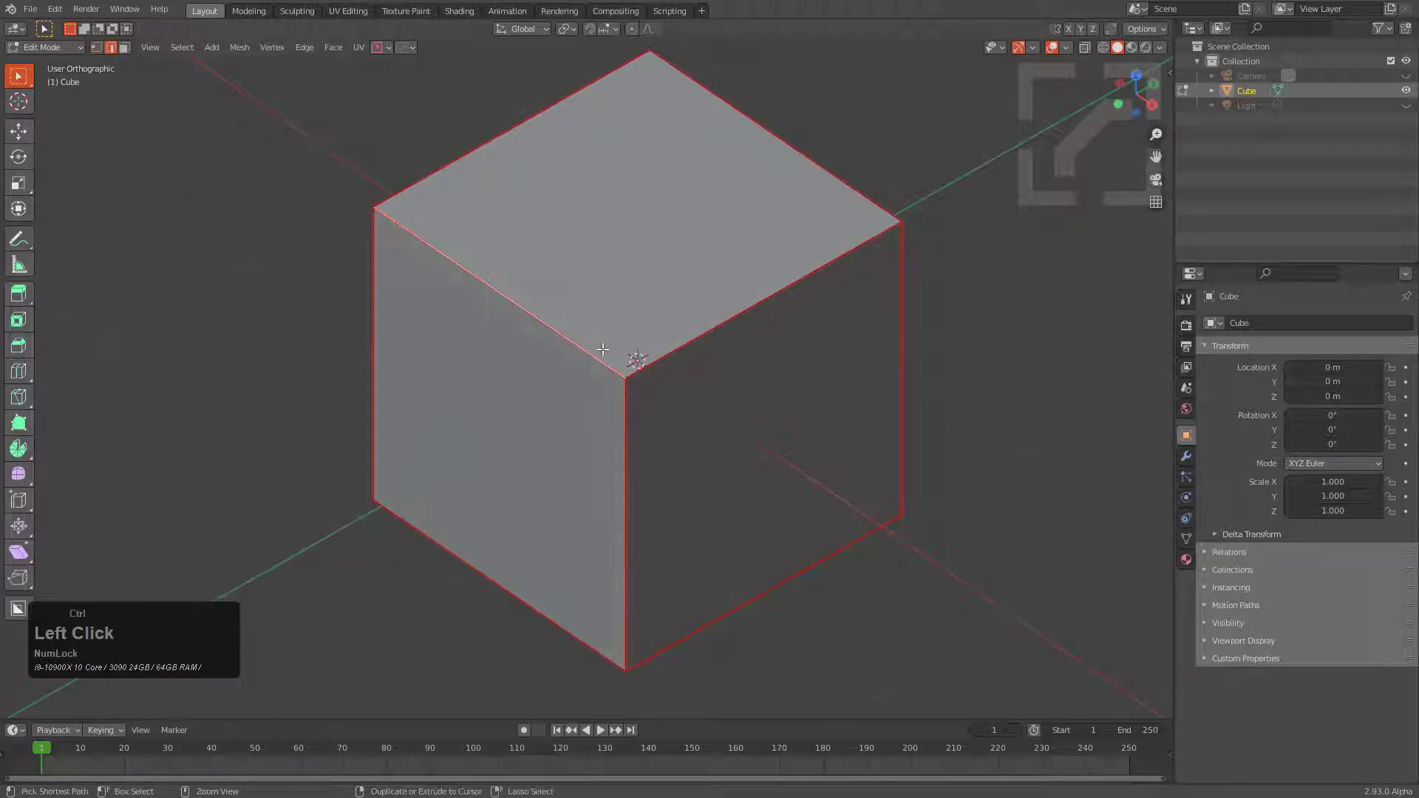
pyautogui.press('a')
pyautogui.press('x')
pyautogui.click(605, 348)
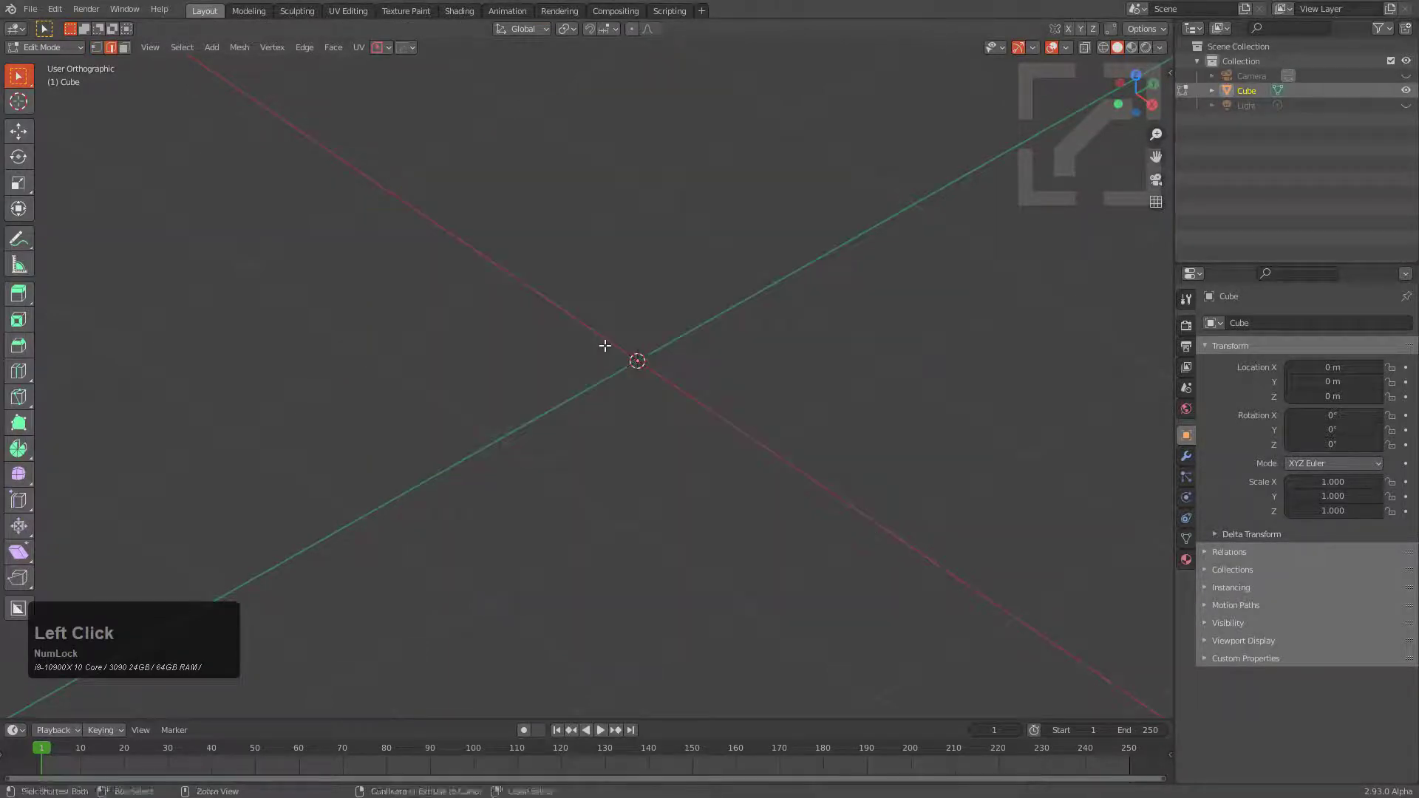
pyautogui.hotkey('ctrl', 'z')
# Unmark the selected edges with HardOps Mark, deselect everything and return to Object Mode
pyautogui.press('q')
pyautogui.click(600, 339)
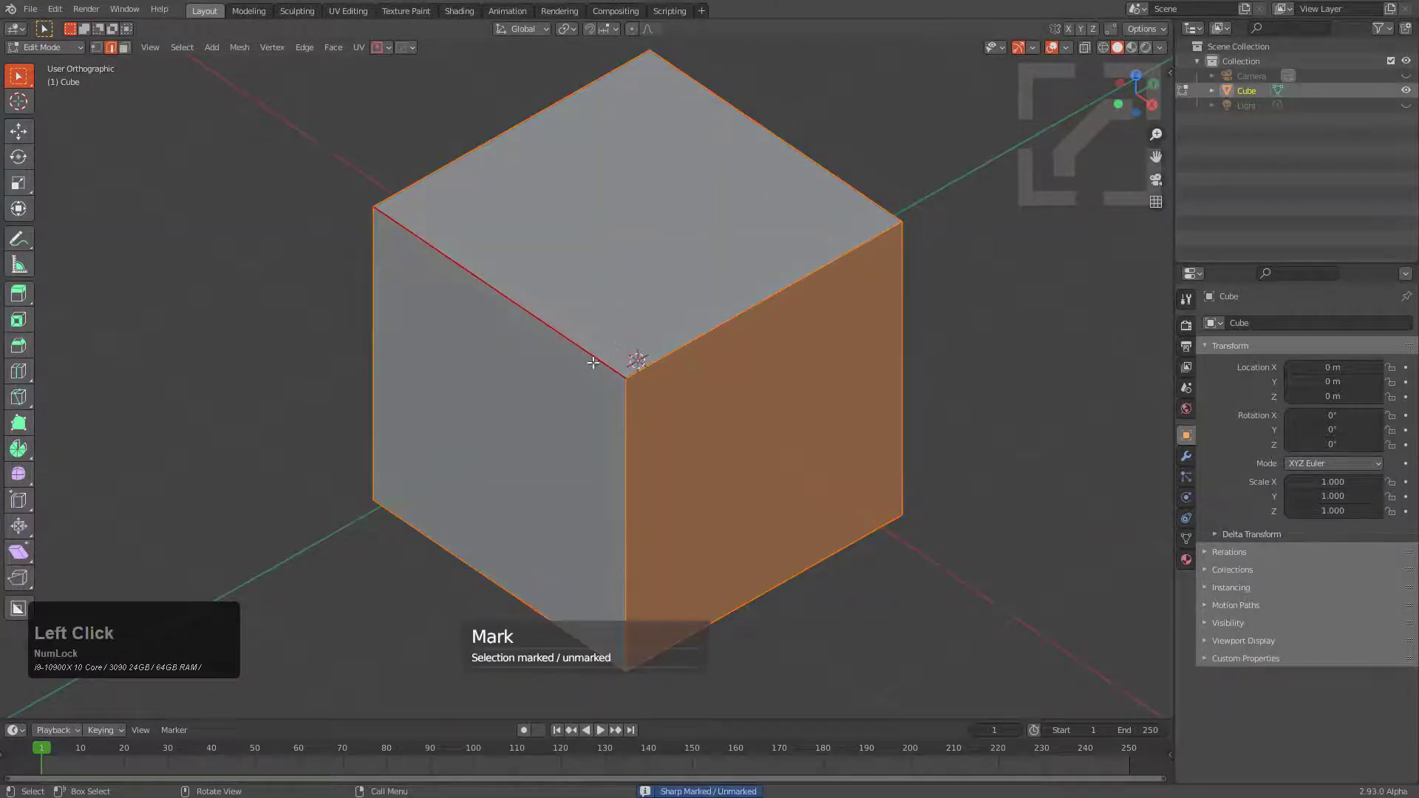
pyautogui.hotkey('alt', 'a')
pyautogui.press('Tab')
# Bevel the marked edge by about 0.705 m with 9 segments, profile 0.50 and auto smooth 30
pyautogui.press('q')
pyautogui.click(958, 354)
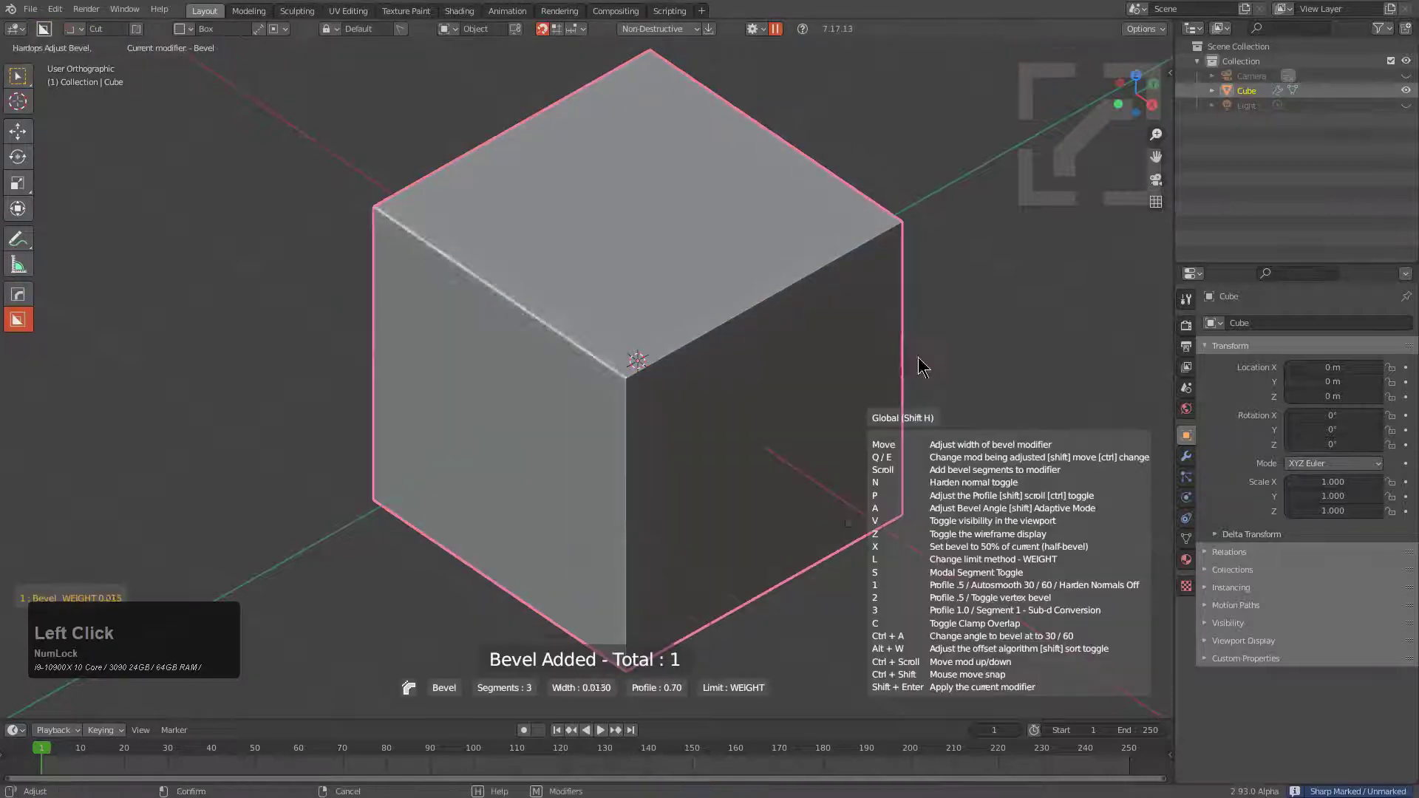
pyautogui.press('1')
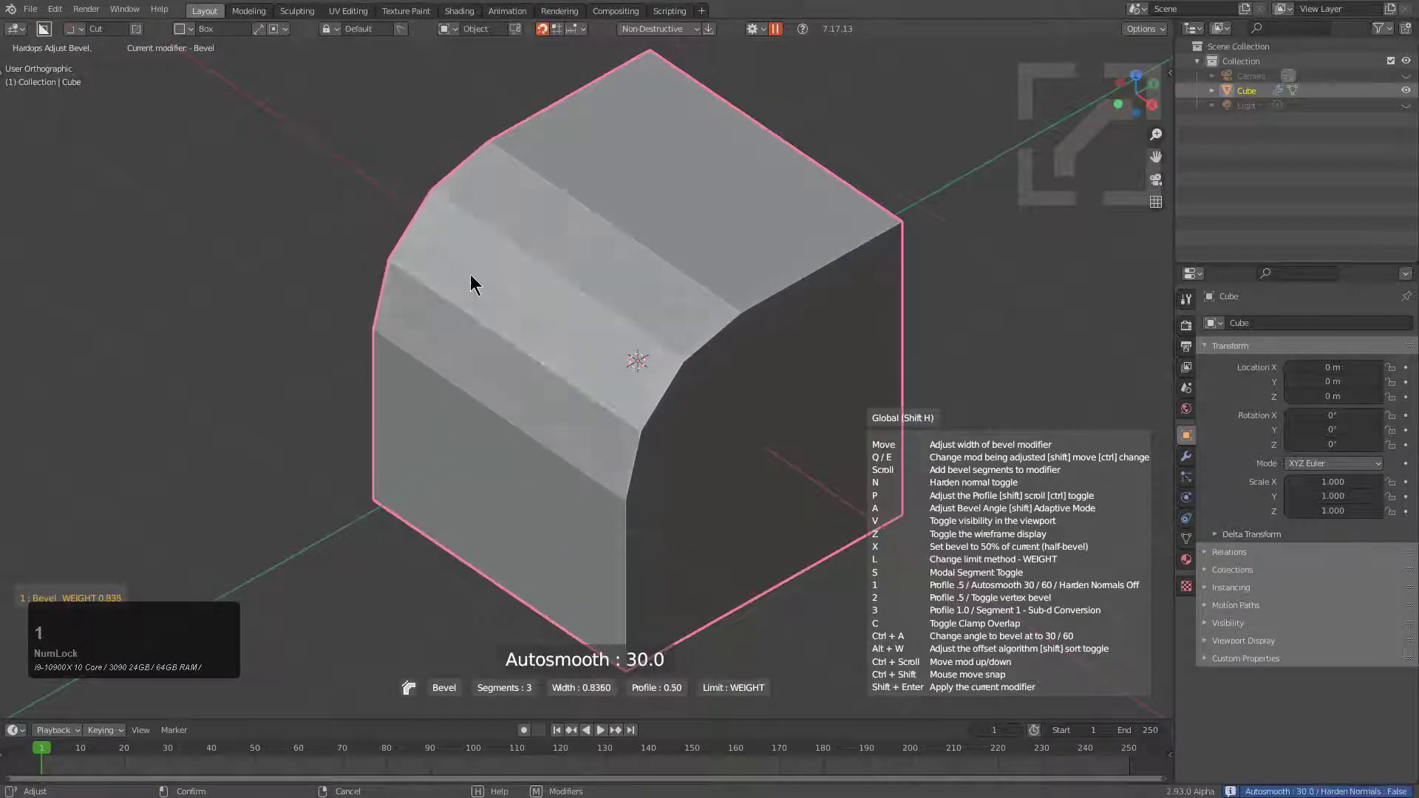
pyautogui.scroll(6, 471, 284)
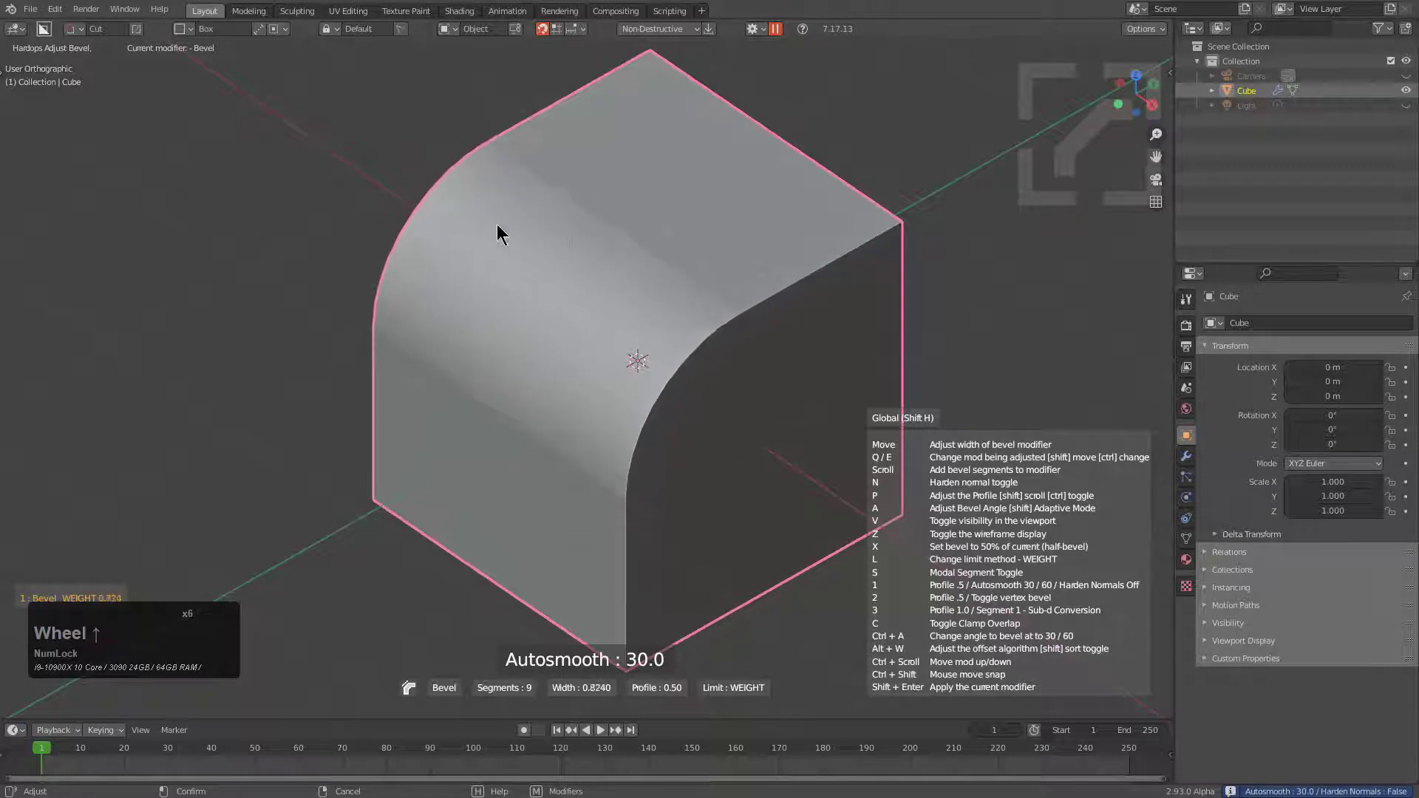
pyautogui.click(687, 277)
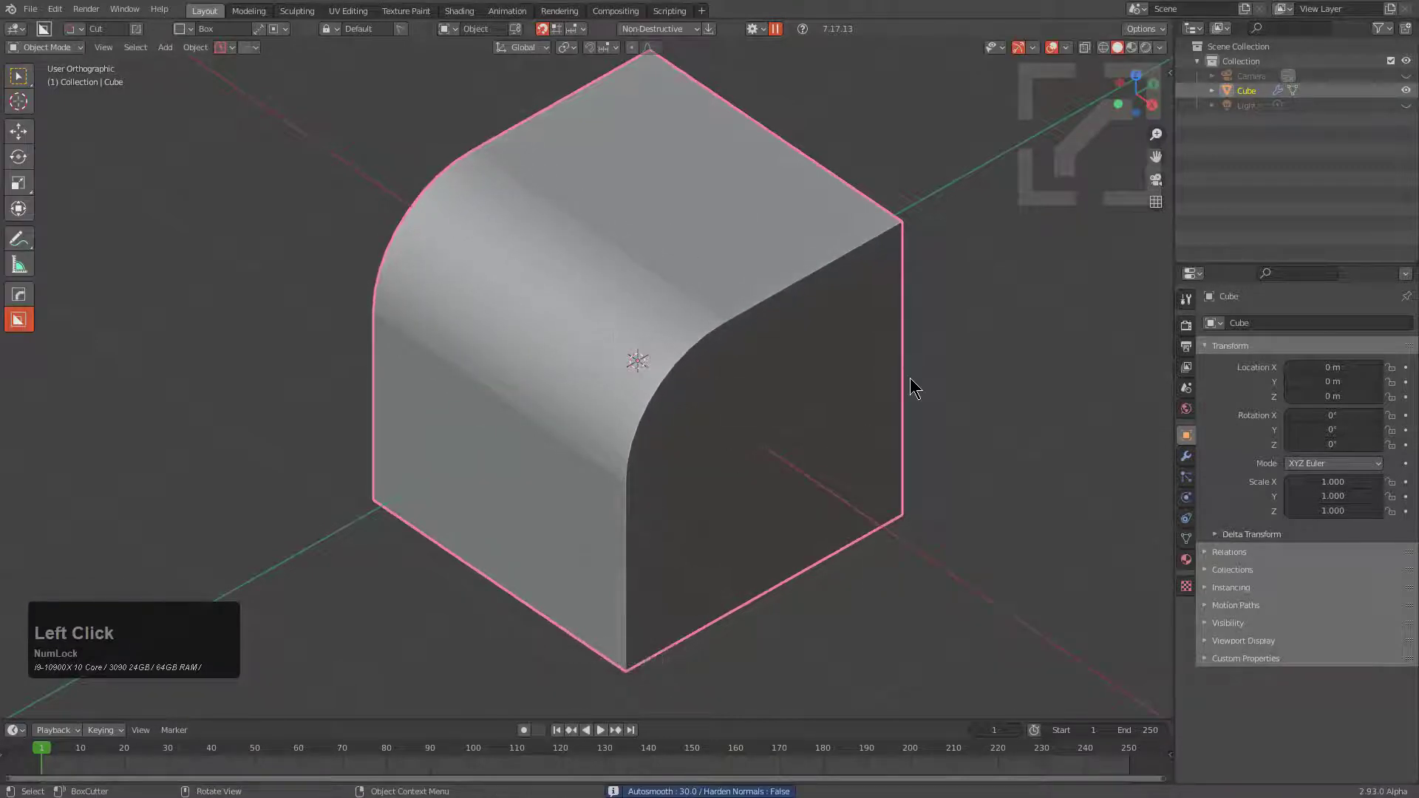
# Show the cube's modifiers and run HardOps Step to apply the bevel and add a fresh weight-limited one
pyautogui.click(1187, 456)
pyautogui.moveTo(647, 350); pyautogui.dragTo(694, 335, button='middle')
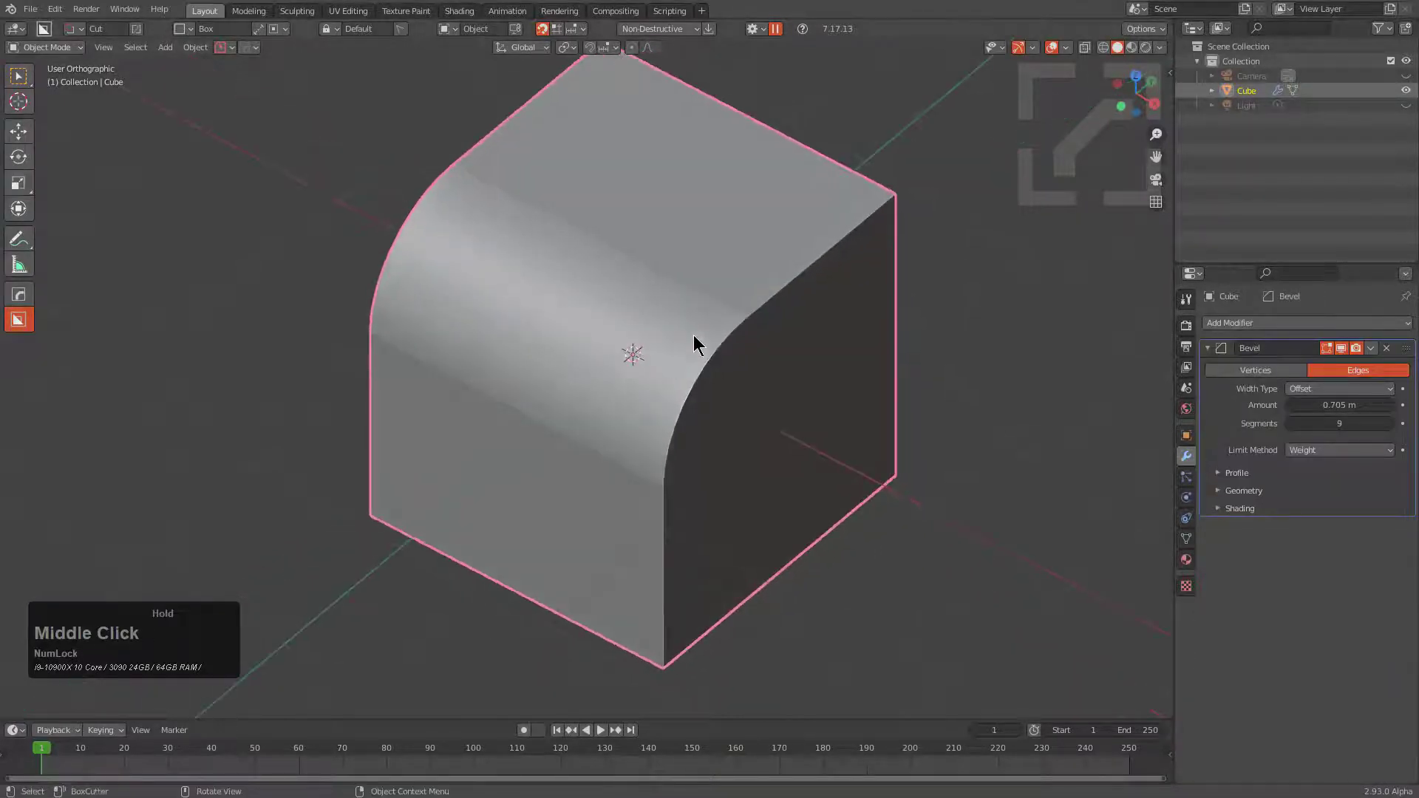
pyautogui.press('q')
pyautogui.moveTo(685, 368)
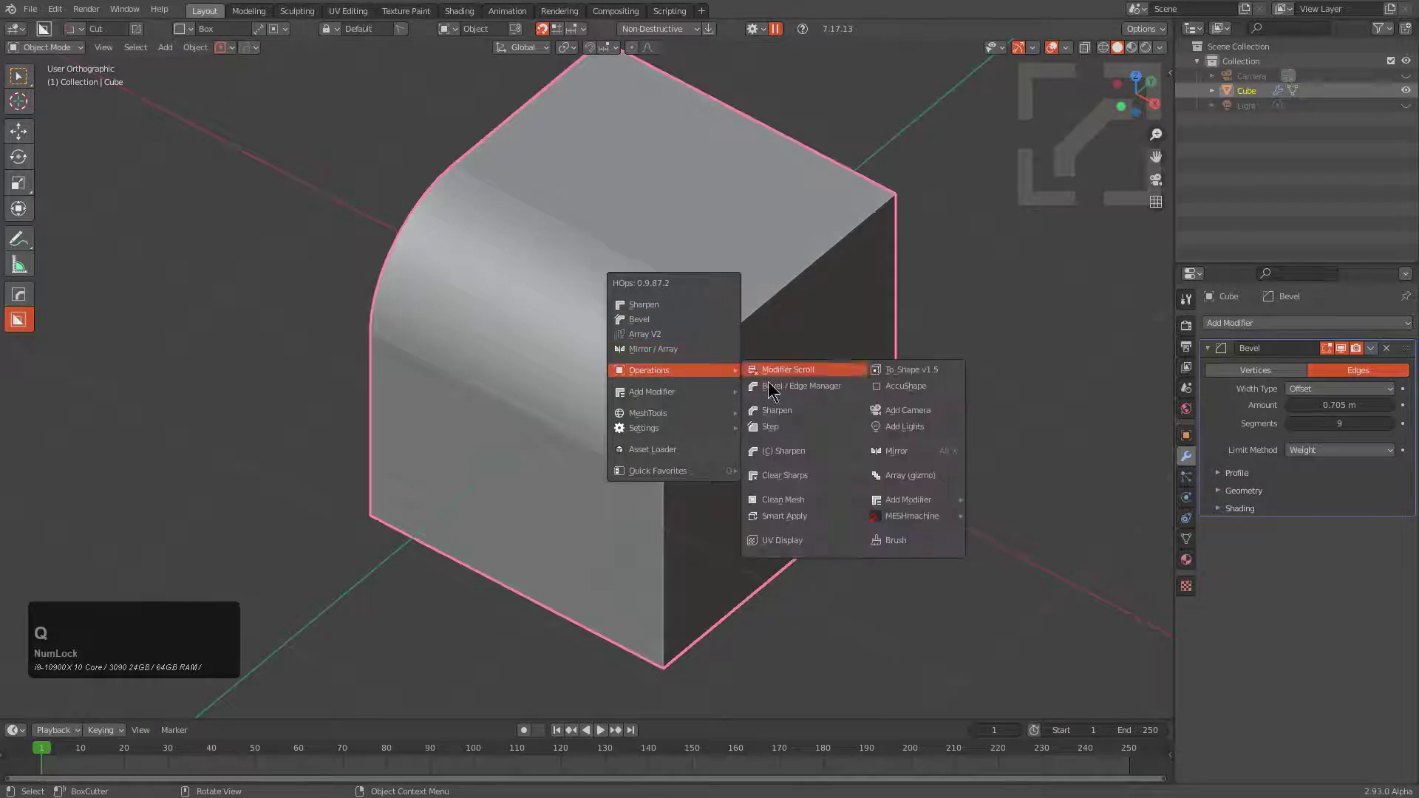
pyautogui.click(773, 428)
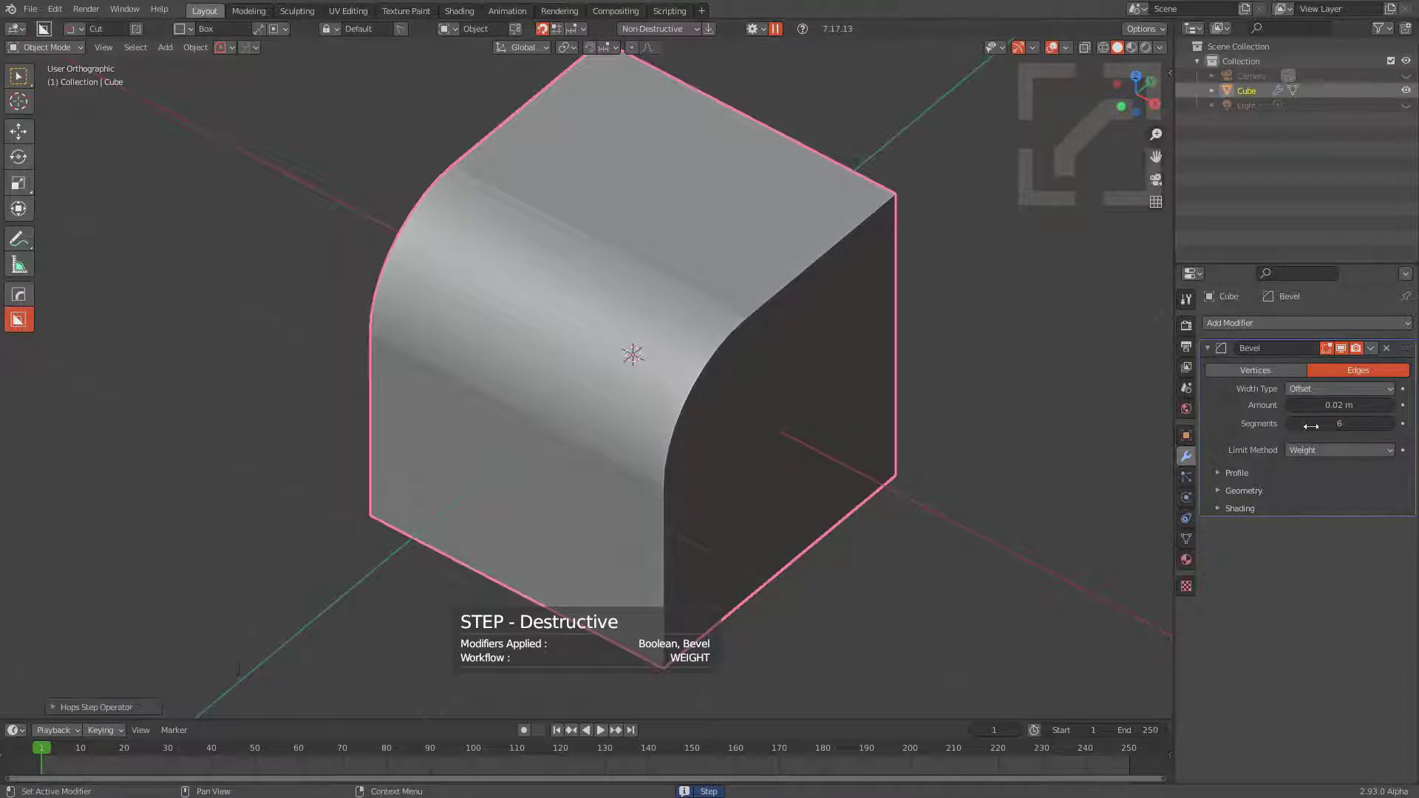
pyautogui.moveTo(787, 442); pyautogui.dragTo(768, 444, button='middle')
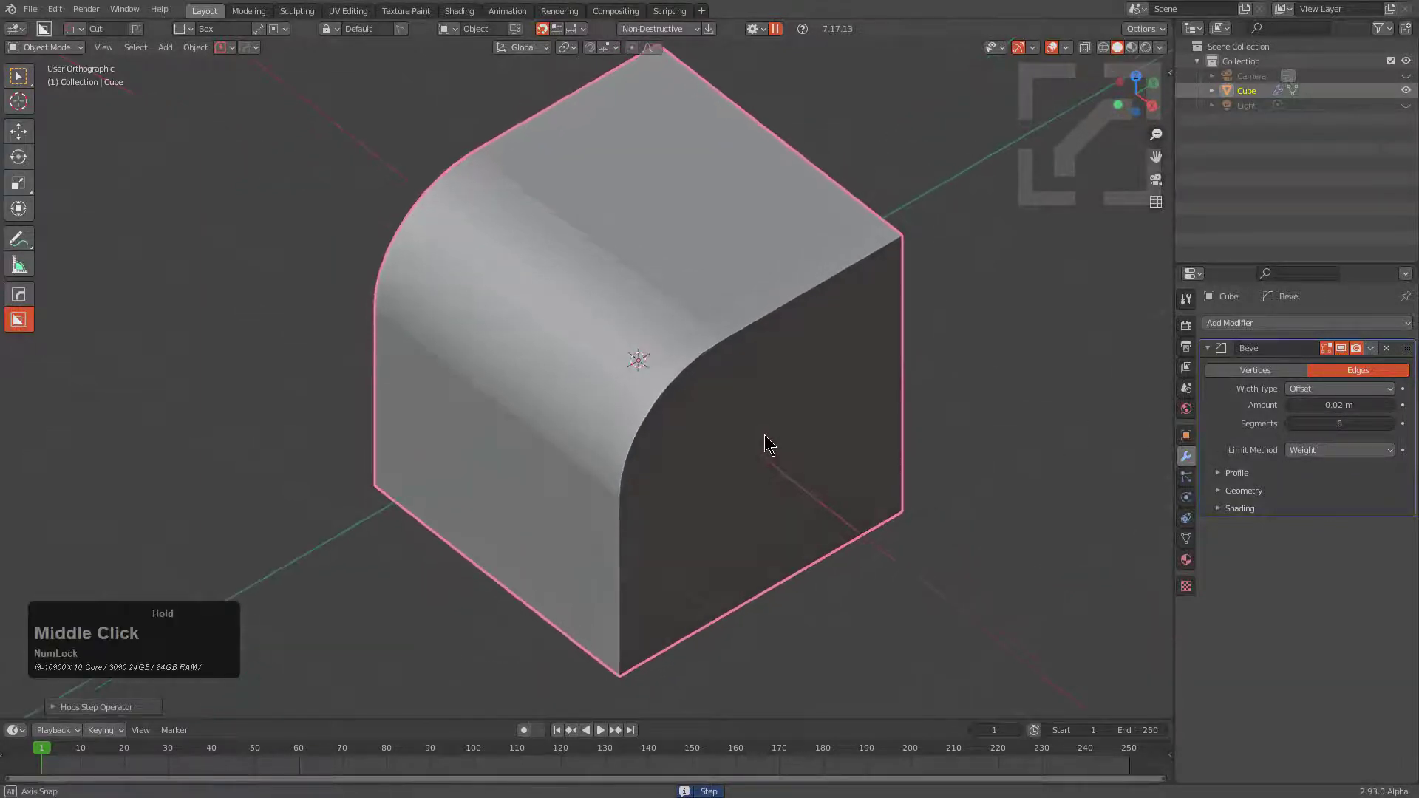
pyautogui.scroll(-1, 795, 435)
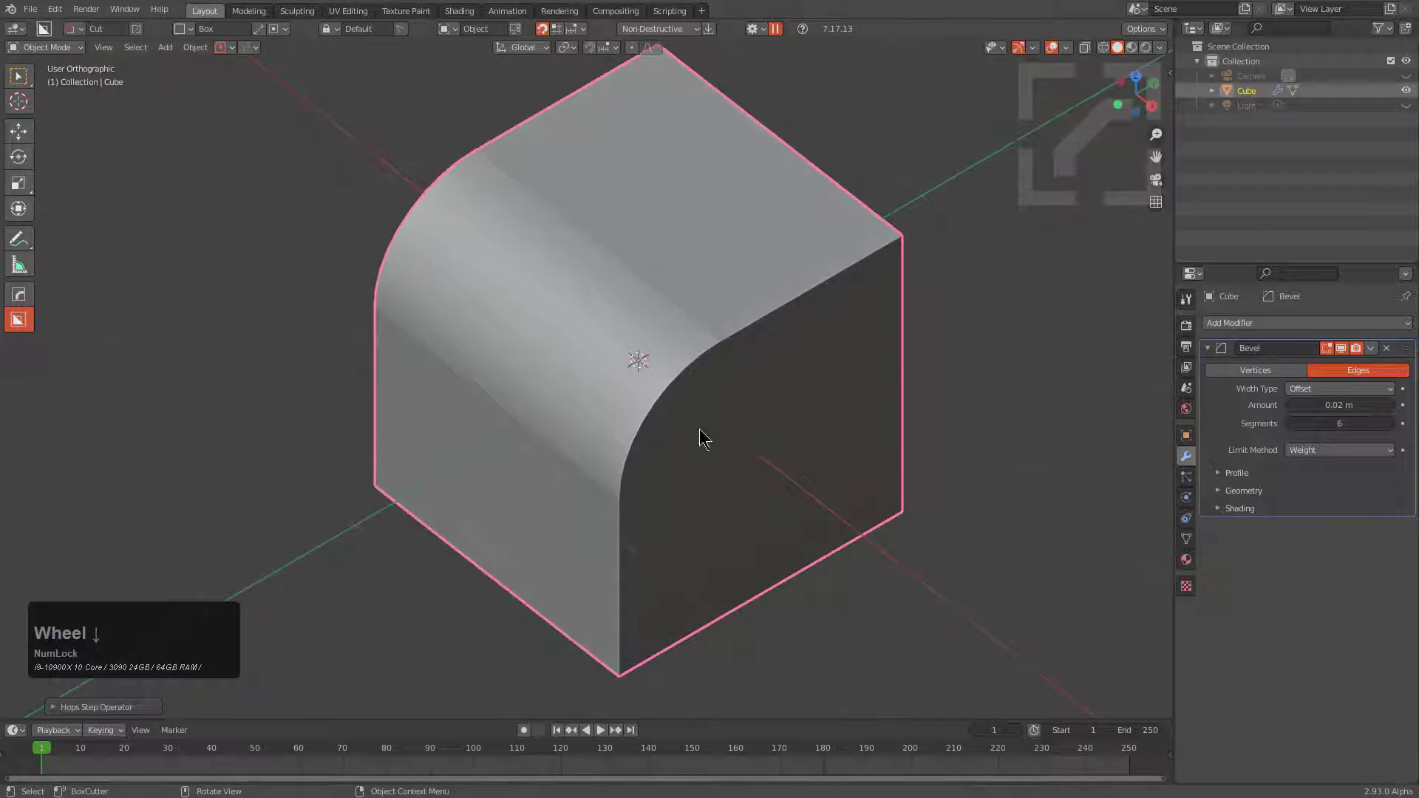
# Try widening the new weight-limited bevel and check the stepped mesh in Edit Mode
pyautogui.press('q')
pyautogui.click(800, 363)
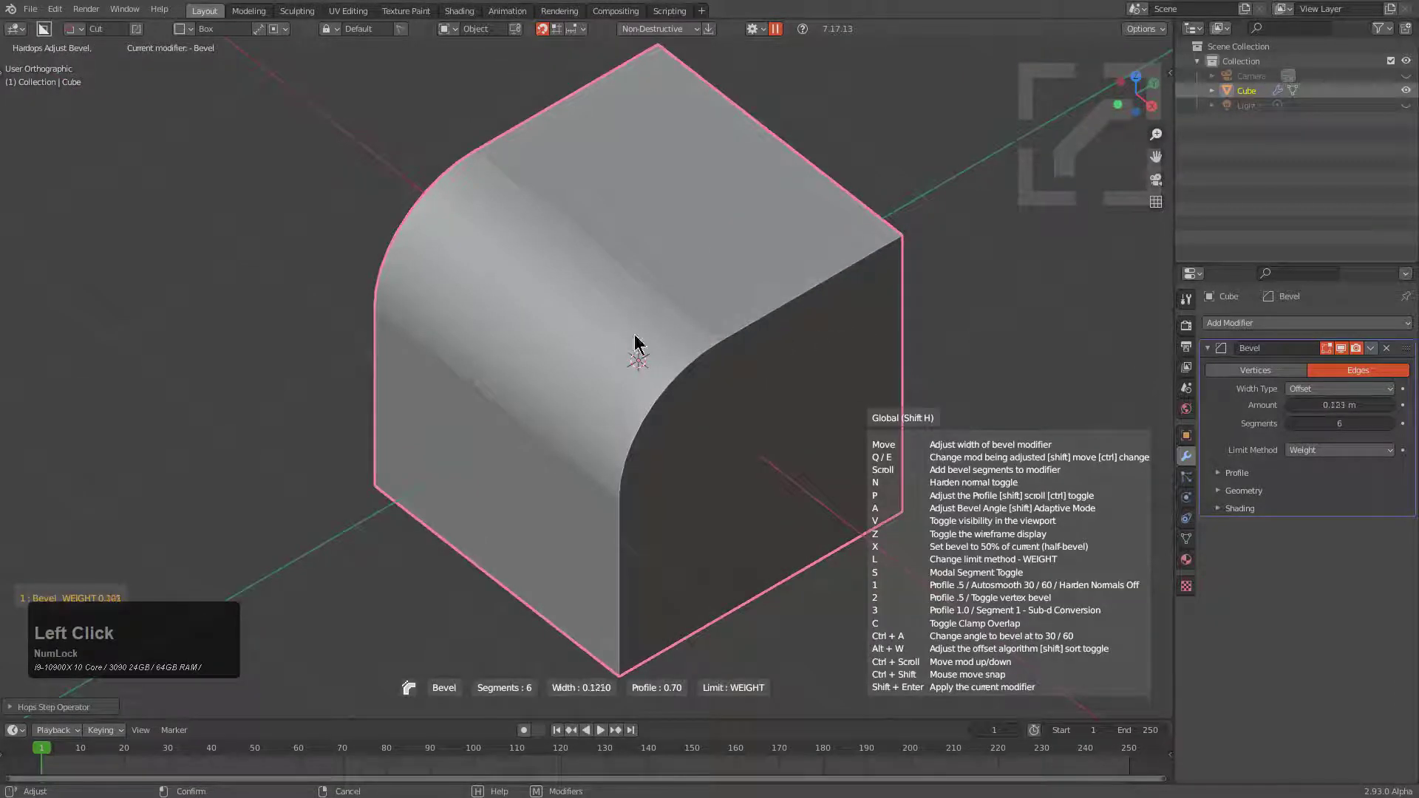
pyautogui.rightClick(742, 346)
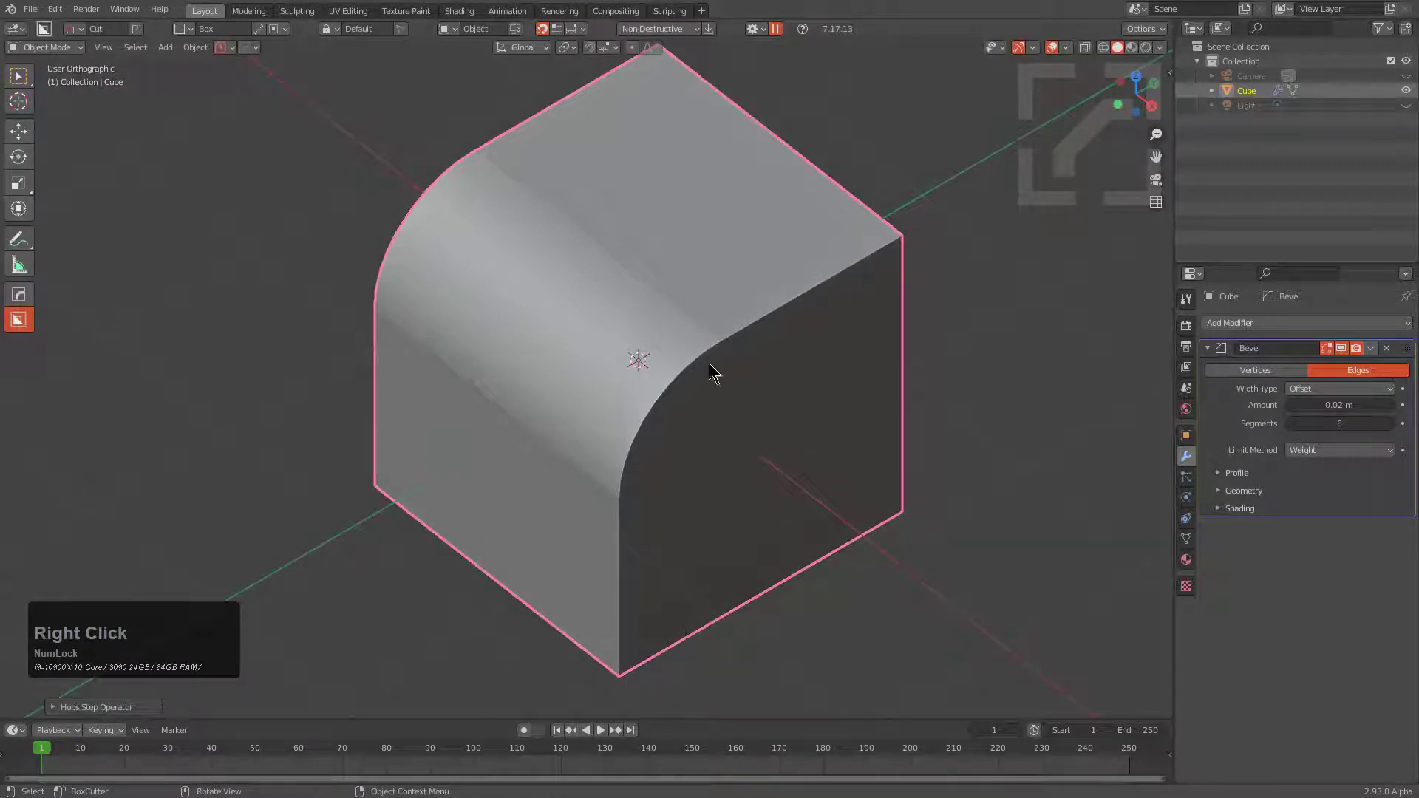
pyautogui.press('Tab')
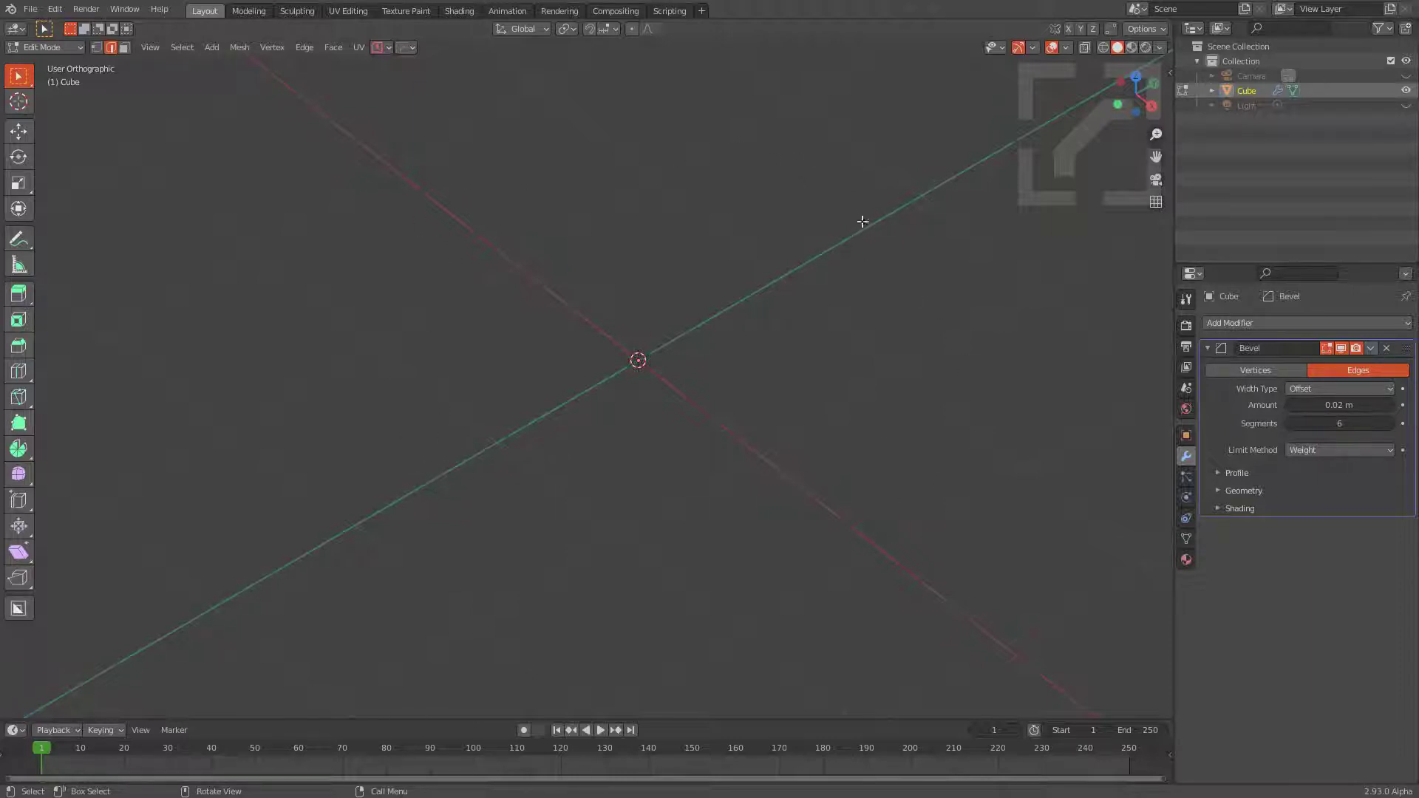
pyautogui.press('Tab')
pyautogui.press('Tab')
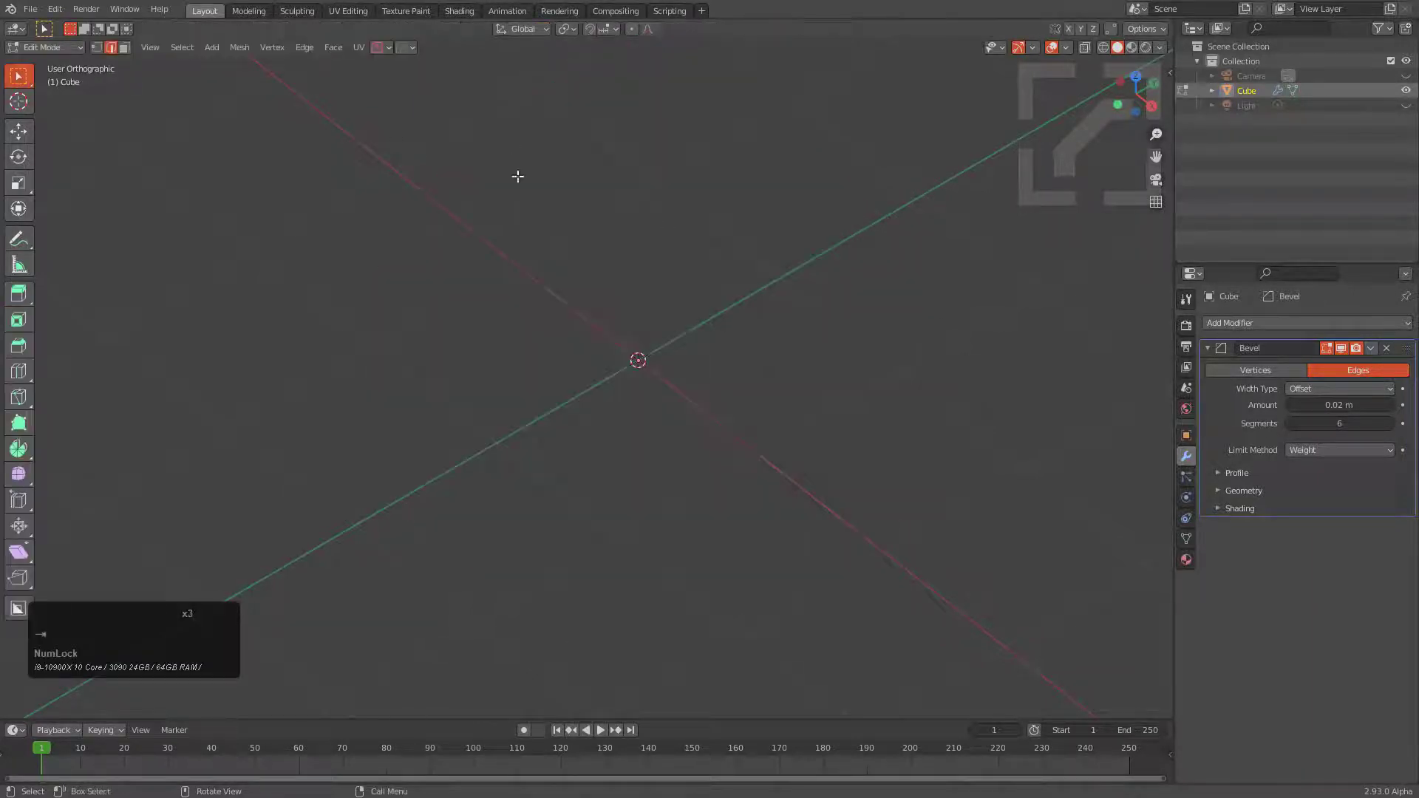
pyautogui.press('Tab')
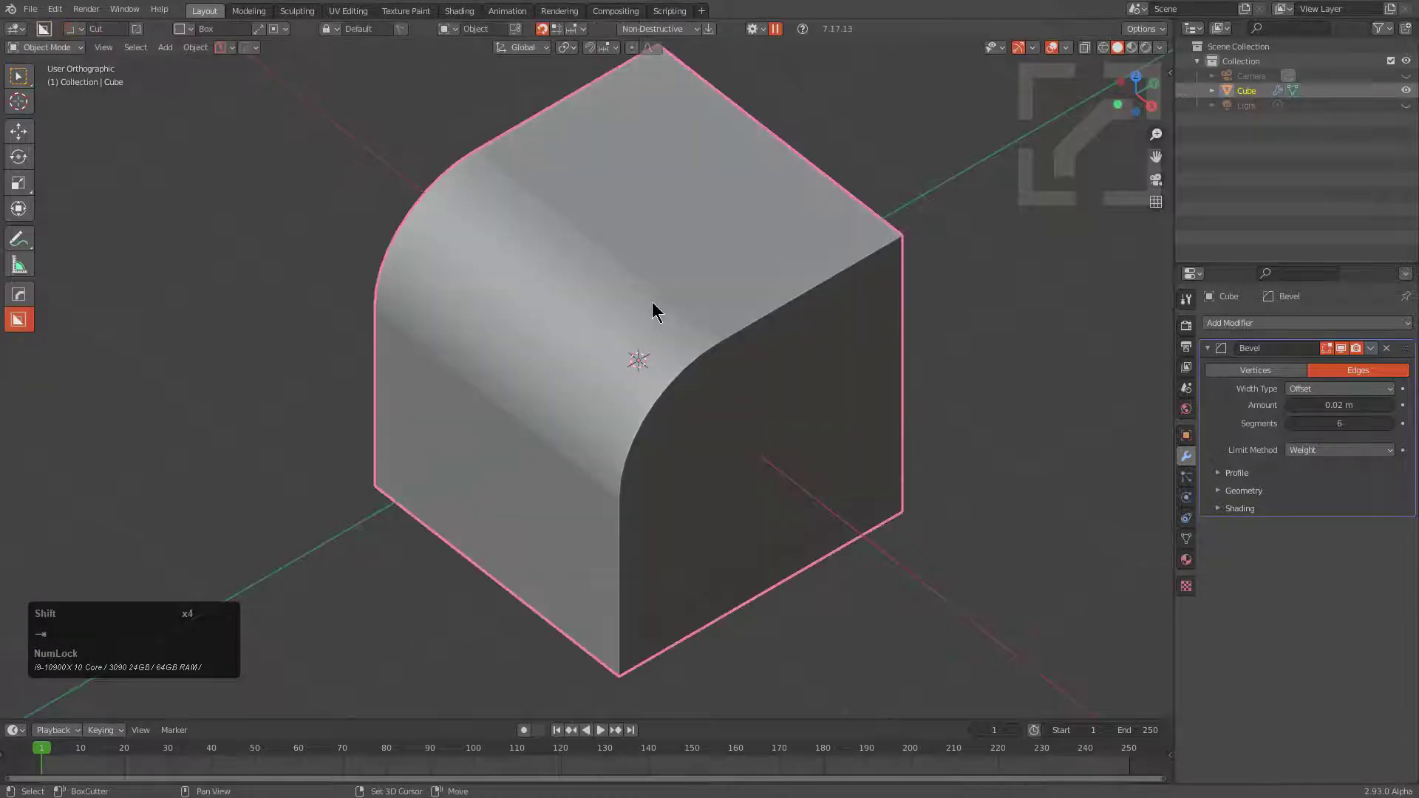
# Add a cube at the block's upper right edge, scale it to about 0.35 and position it overlapping the block
pyautogui.moveTo(656, 308); pyautogui.dragTo(821, 333, button='middle')
pyautogui.keyDown('shift'); pyautogui.rightClick(804, 311); pyautogui.keyUp('shift')
pyautogui.hotkey('shift', 'a')
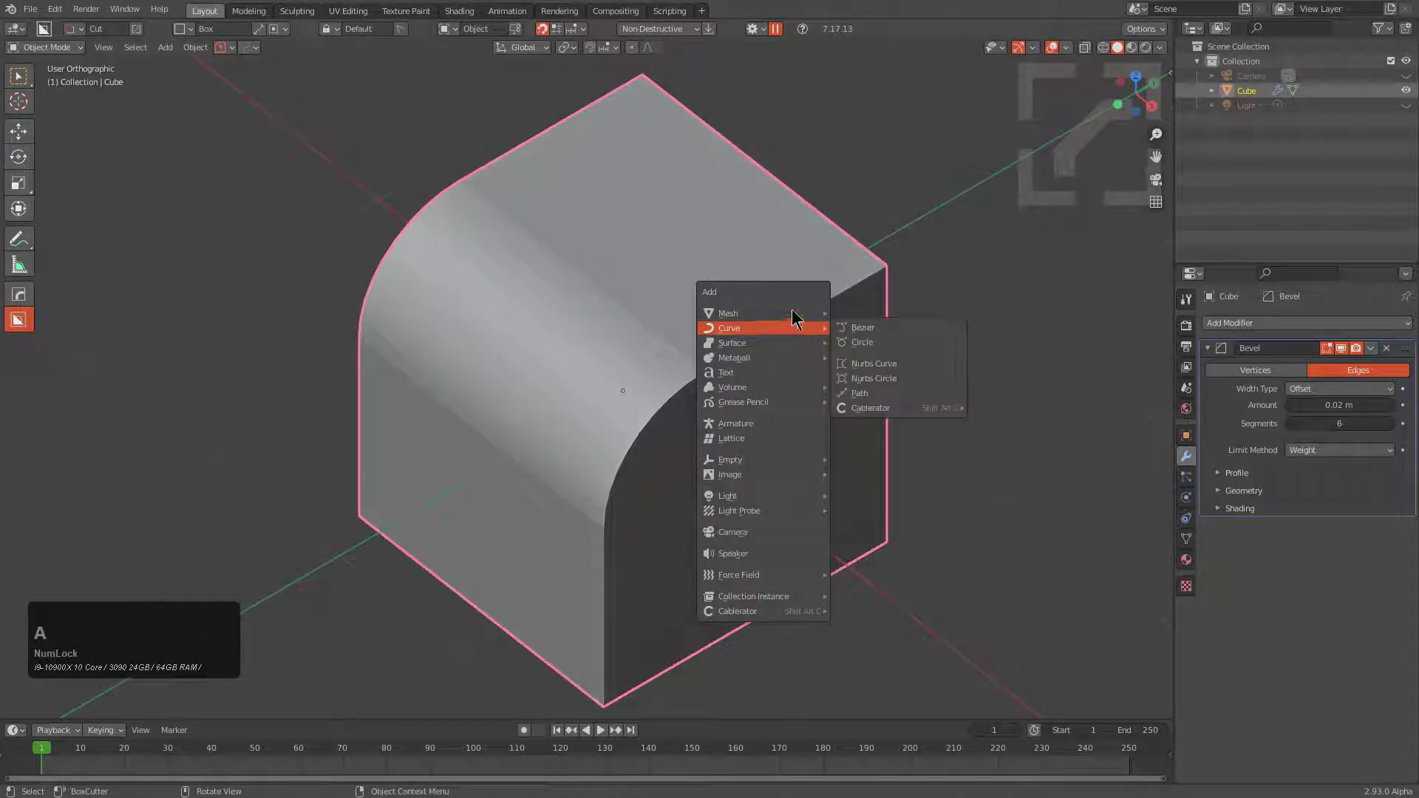
pyautogui.click(762, 313)
pyautogui.click(884, 348)
pyautogui.press('s')
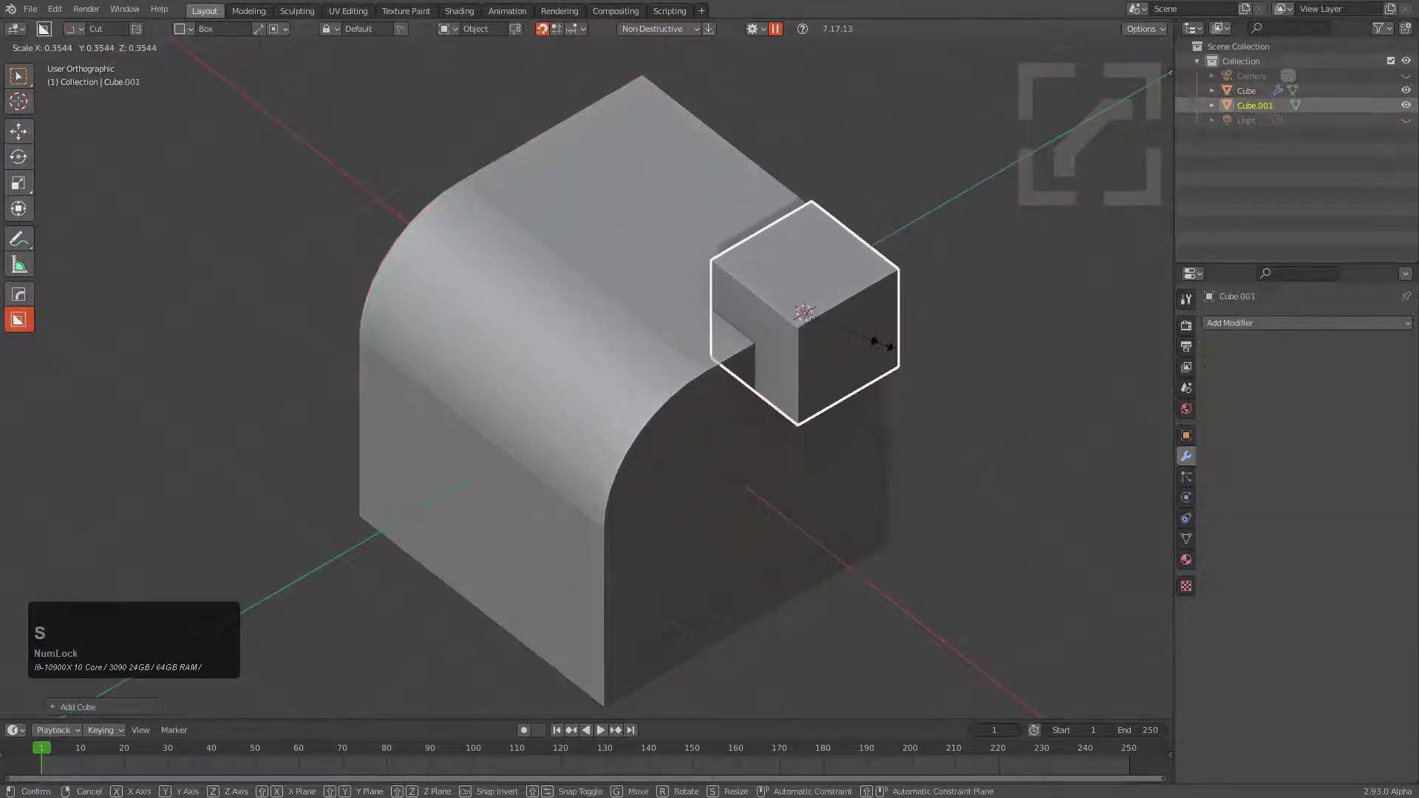
pyautogui.click(873, 348)
pyautogui.press('g')
pyautogui.click(848, 367)
# Cut the small cube out of the rounded block with a HardOps Difference boolean
pyautogui.keyDown('shift'); pyautogui.click(633, 327); pyautogui.keyUp('shift')
pyautogui.press('q')
pyautogui.click(916, 323)
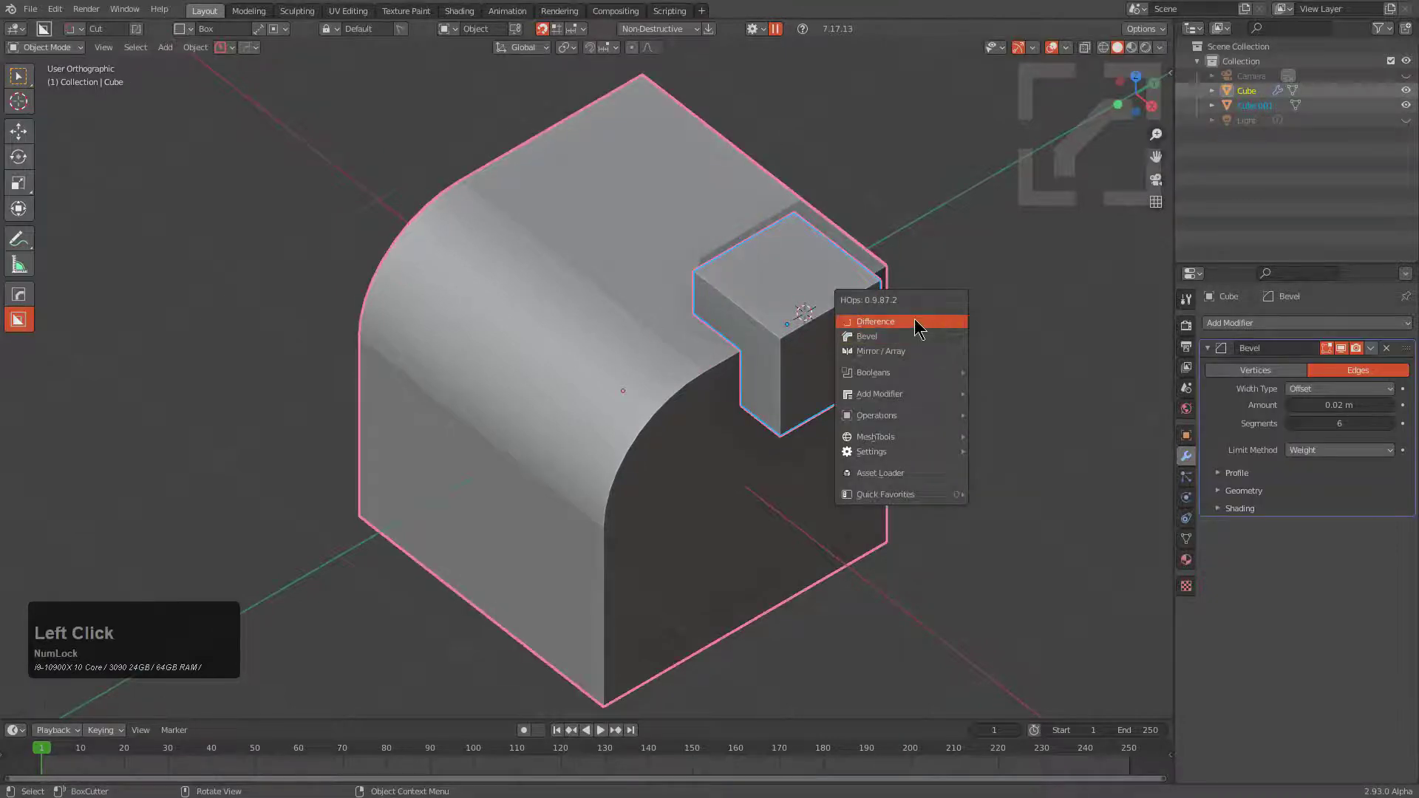
pyautogui.click(857, 349)
pyautogui.click(725, 344)
# Run Csharp on the block to apply the boolean and mark its sharp edges
pyautogui.moveTo(907, 331); pyautogui.dragTo(880, 327, button='middle')
pyautogui.scroll(2, 872, 326)
pyautogui.press('q')
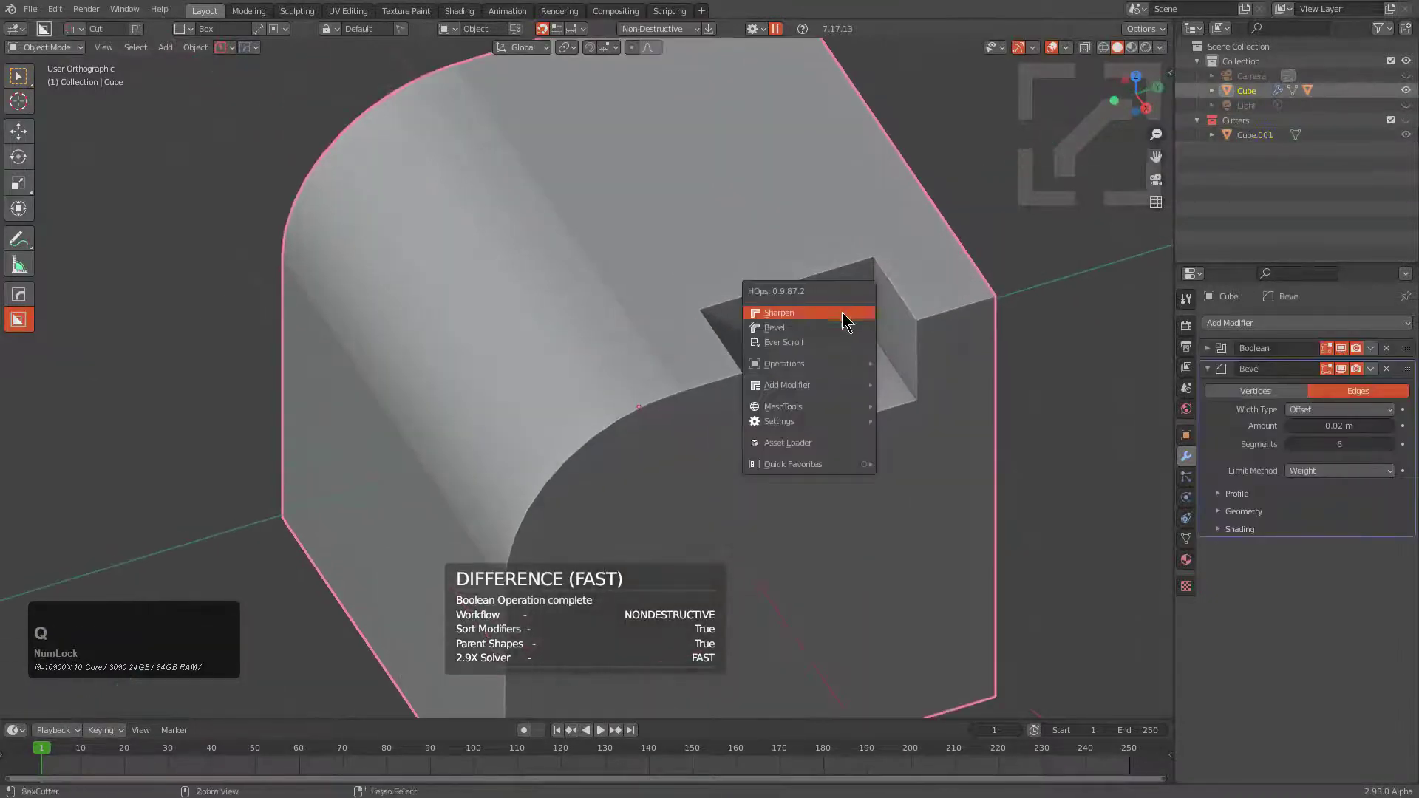
pyautogui.keyDown('ctrl'); pyautogui.click(841, 314); pyautogui.keyUp('ctrl')
# Widen the block's weight-limited bevel to about 0.077 m
pyautogui.press('q')
pyautogui.click(928, 335)
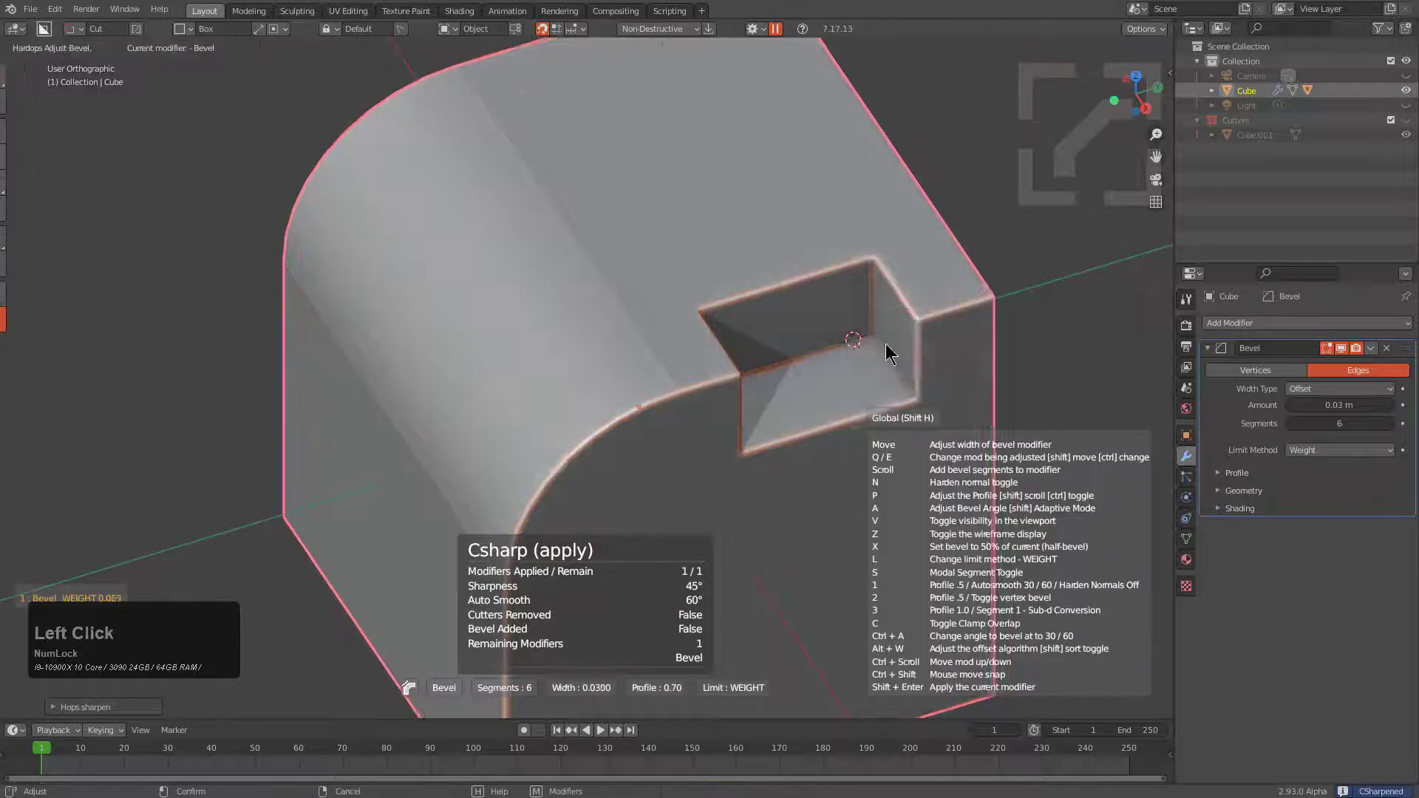
pyautogui.click(802, 340)
pyautogui.moveTo(774, 374); pyautogui.dragTo(421, 143, button='middle')
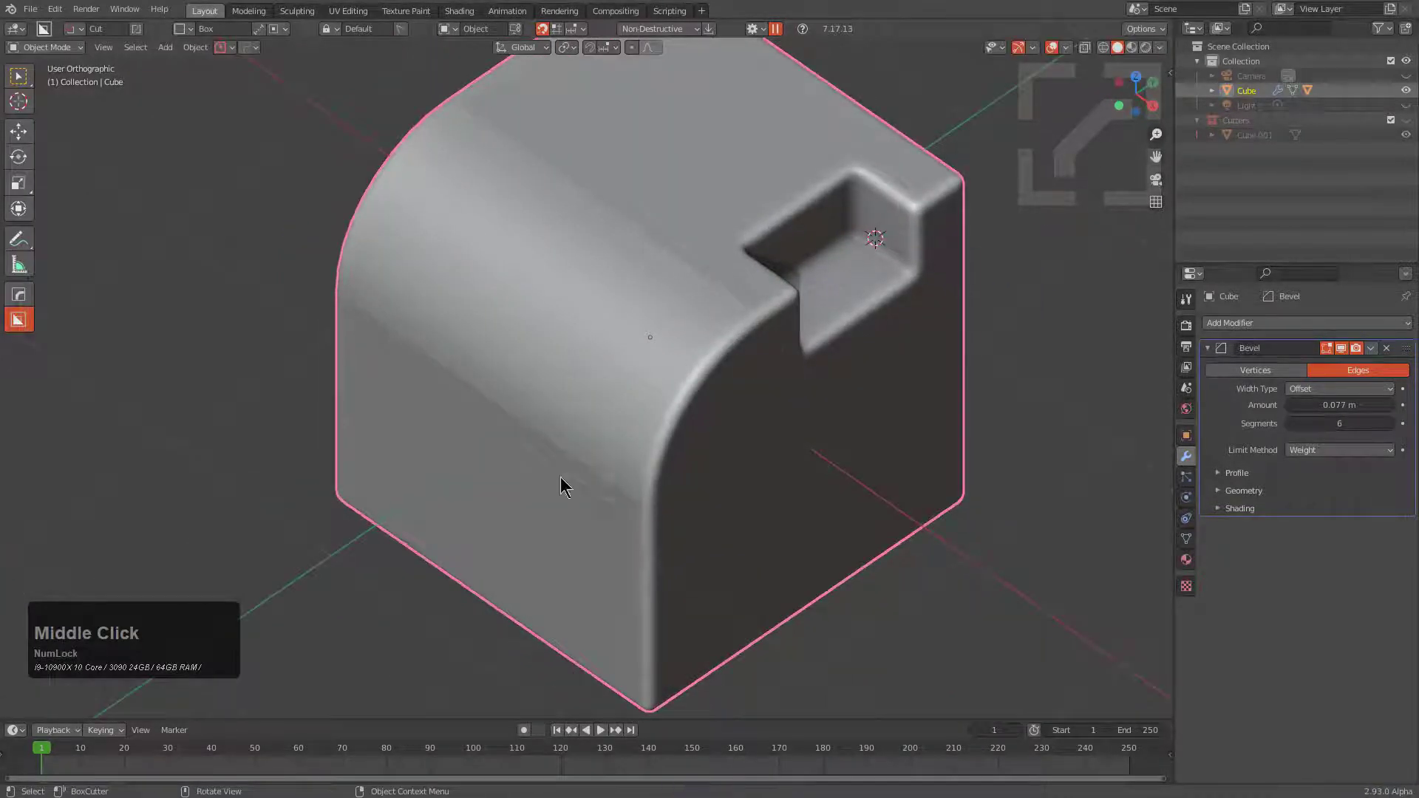
pyautogui.moveTo(784, 303); pyautogui.dragTo(671, 340, button='middle')
# Run HardOps Step on the notched block to bake the edge bevel and add another weight-limited bevel
pyautogui.moveTo(824, 348); pyautogui.dragTo(754, 339, button='middle')
pyautogui.scroll(2, 770, 320)
pyautogui.press('q')
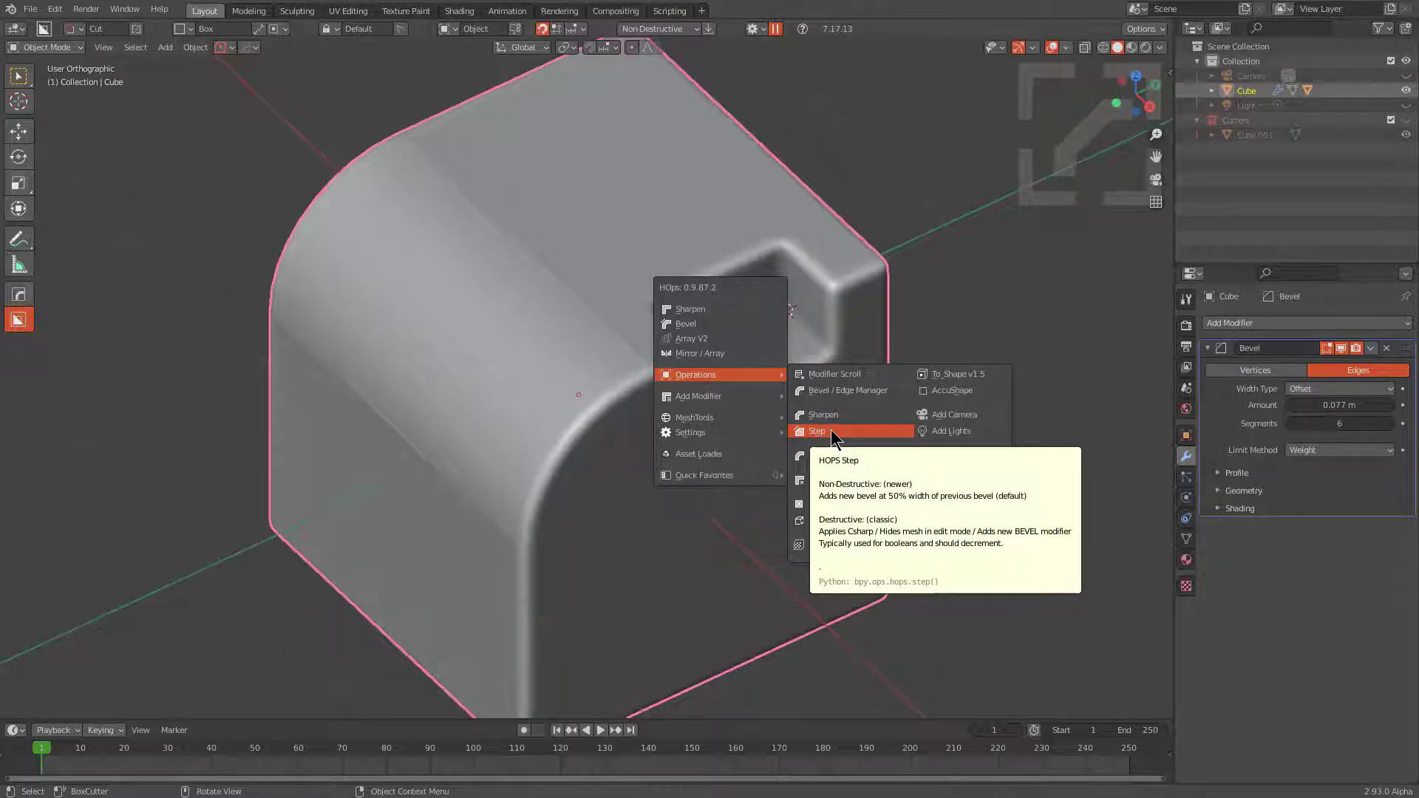
pyautogui.click(833, 435)
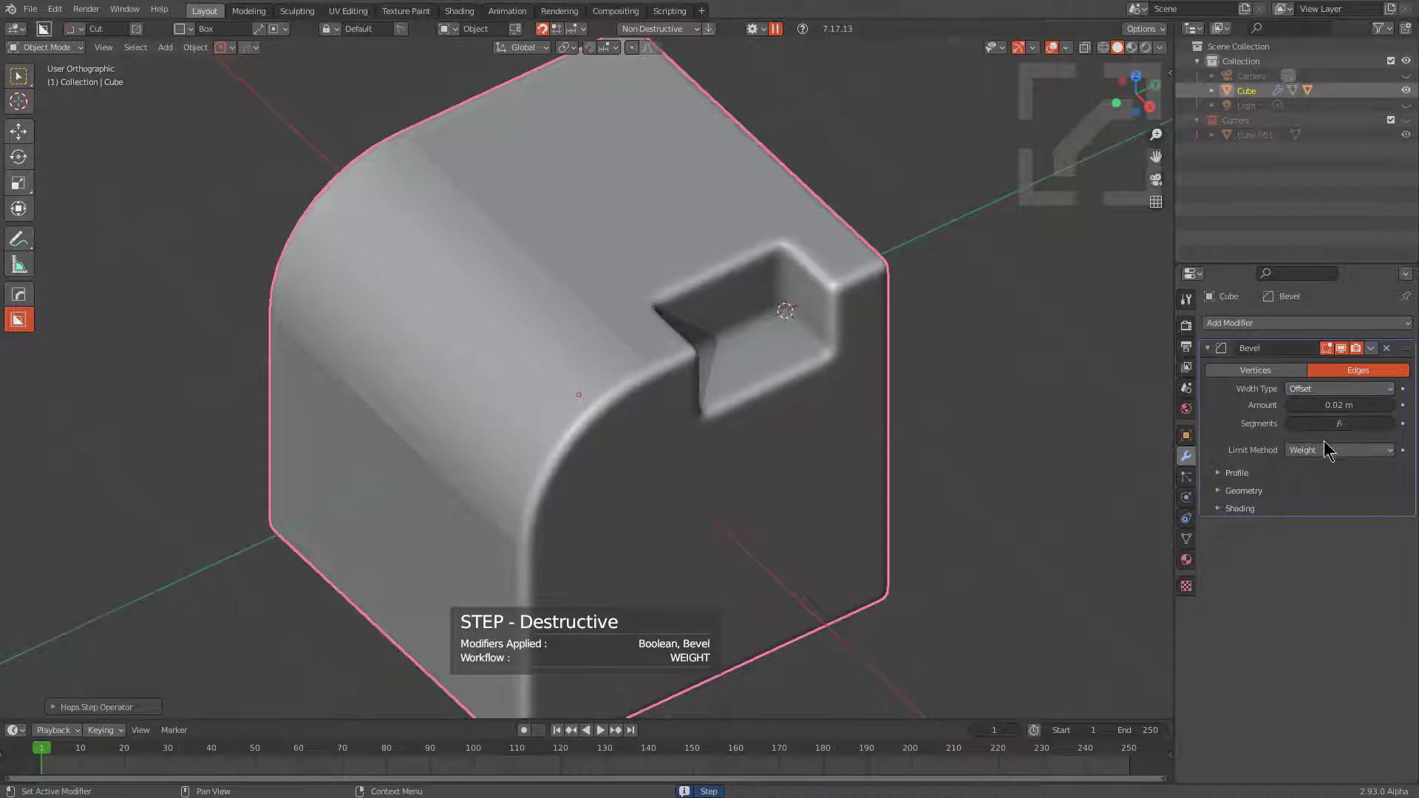
# Add another cube at the block's notched corner, scale it down and move it up along Z
pyautogui.moveTo(1001, 355); pyautogui.dragTo(786, 366, button='middle')
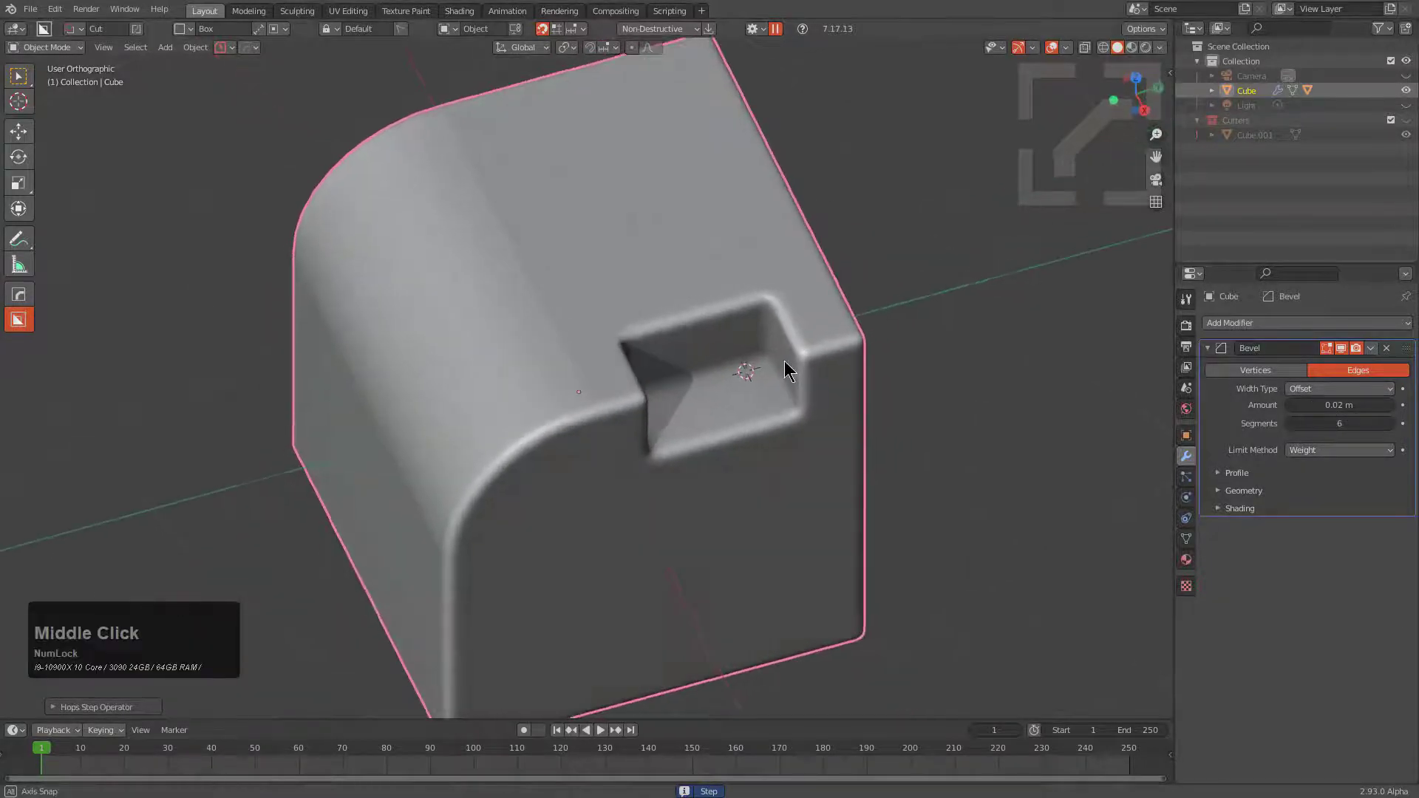
pyautogui.scroll(3, 817, 326)
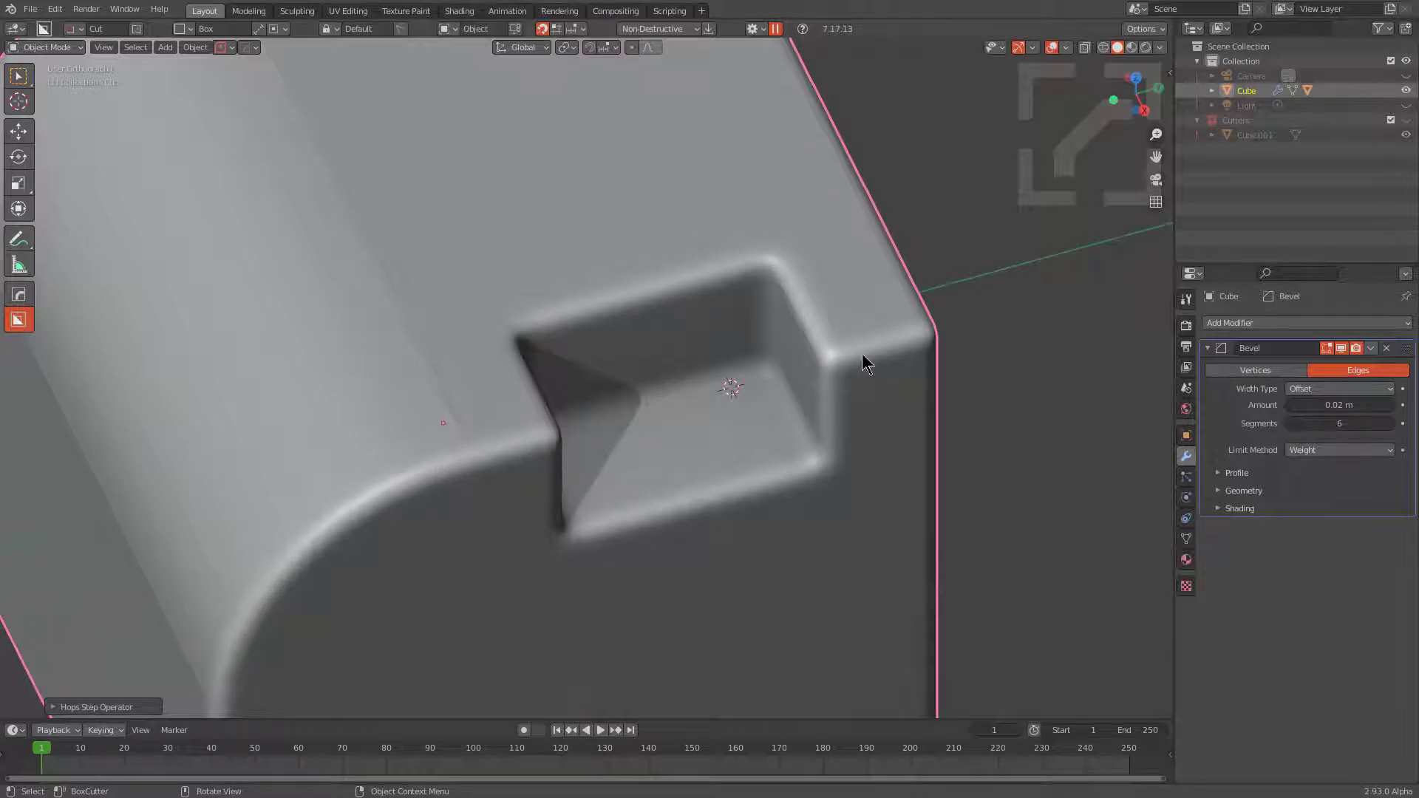
pyautogui.hotkey('shift', 'a')
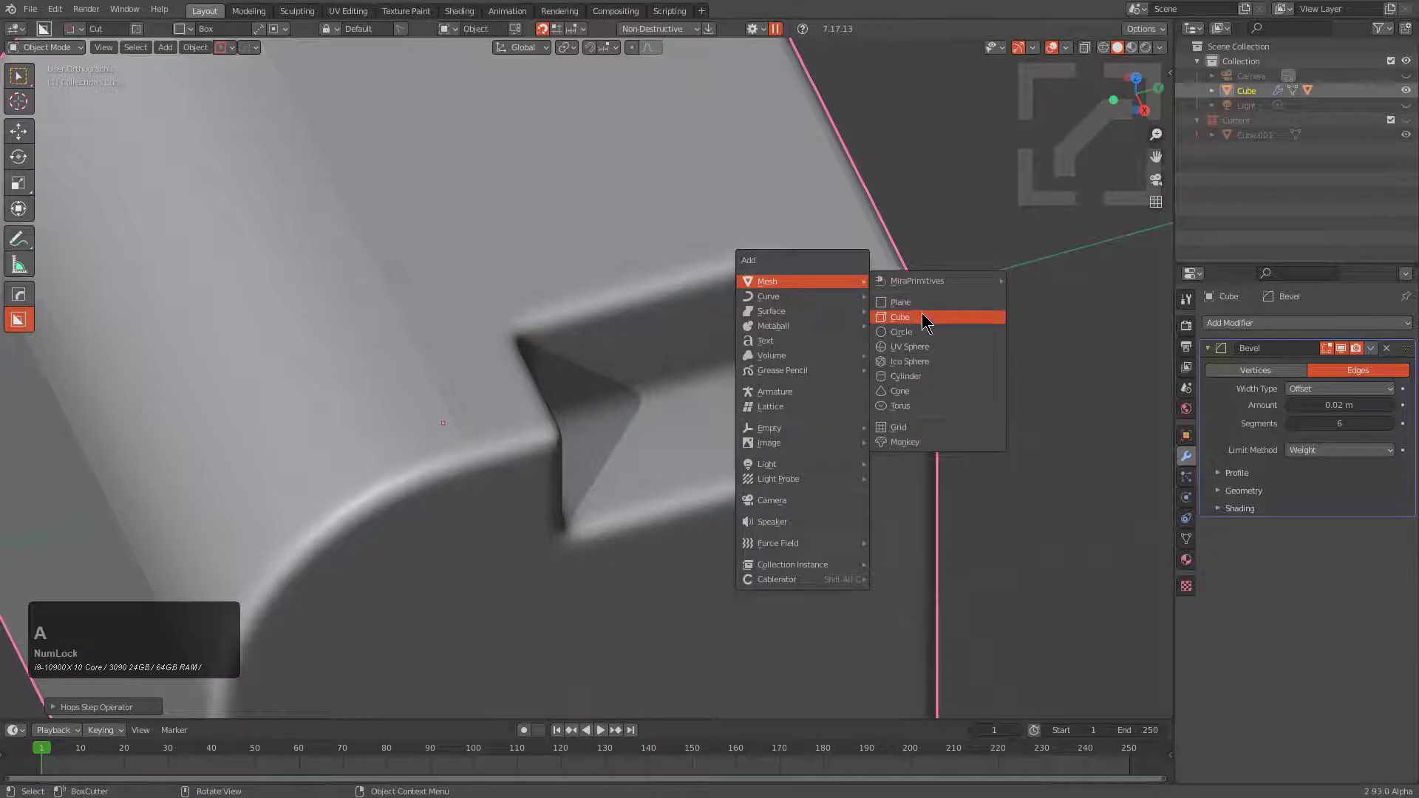
pyautogui.click(954, 316)
pyautogui.press('s')
pyautogui.click(889, 380)
pyautogui.moveTo(889, 380); pyautogui.dragTo(689, 397, button='middle')
pyautogui.press('g')
pyautogui.press('z')
pyautogui.click(800, 305)
# Cut the raised cube out of the block's corner with a HardOps Difference boolean and reselect the block
pyautogui.keyDown('shift'); pyautogui.click(475, 430); pyautogui.keyUp('shift')
pyautogui.press('q')
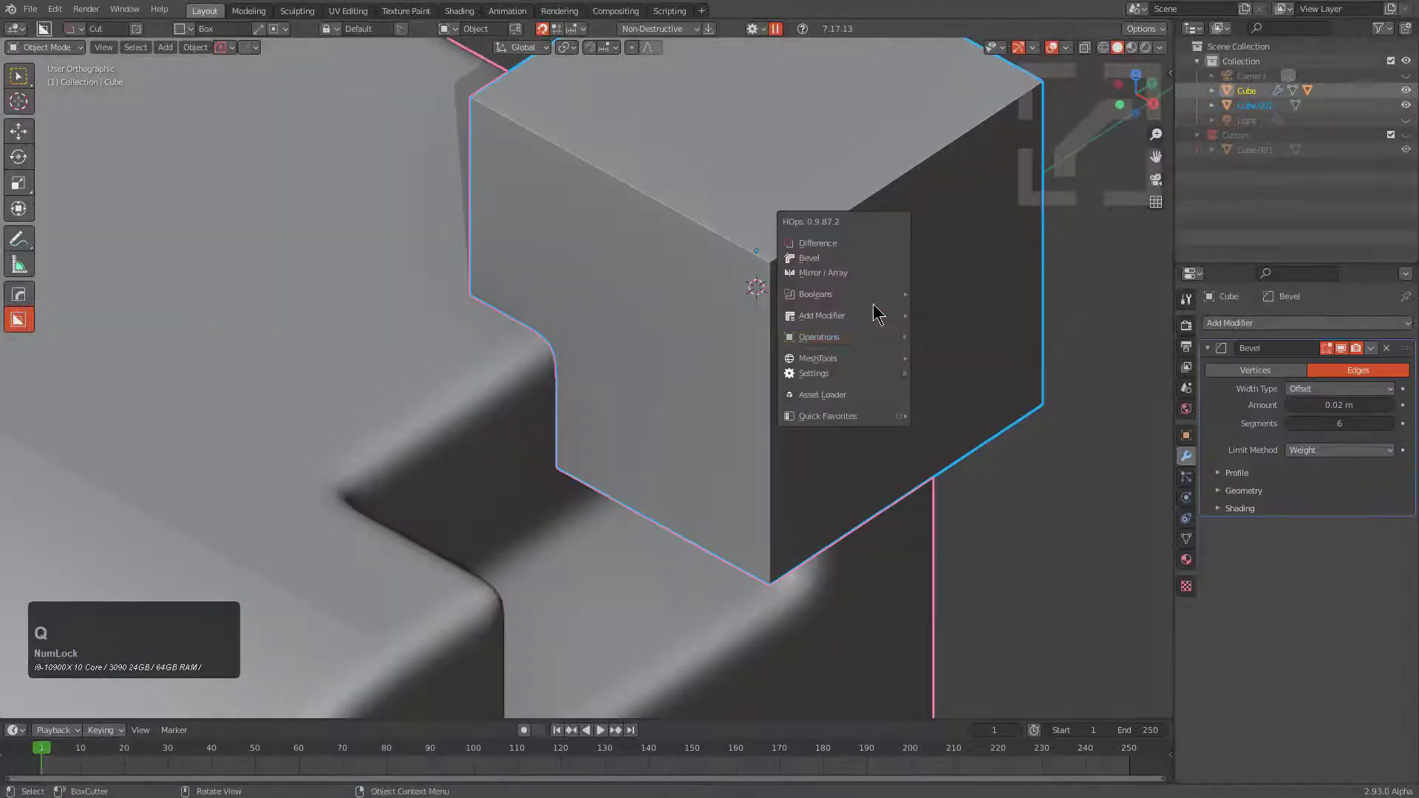
pyautogui.click(860, 242)
pyautogui.moveTo(854, 259); pyautogui.dragTo(736, 336, button='middle')
pyautogui.click(809, 314)
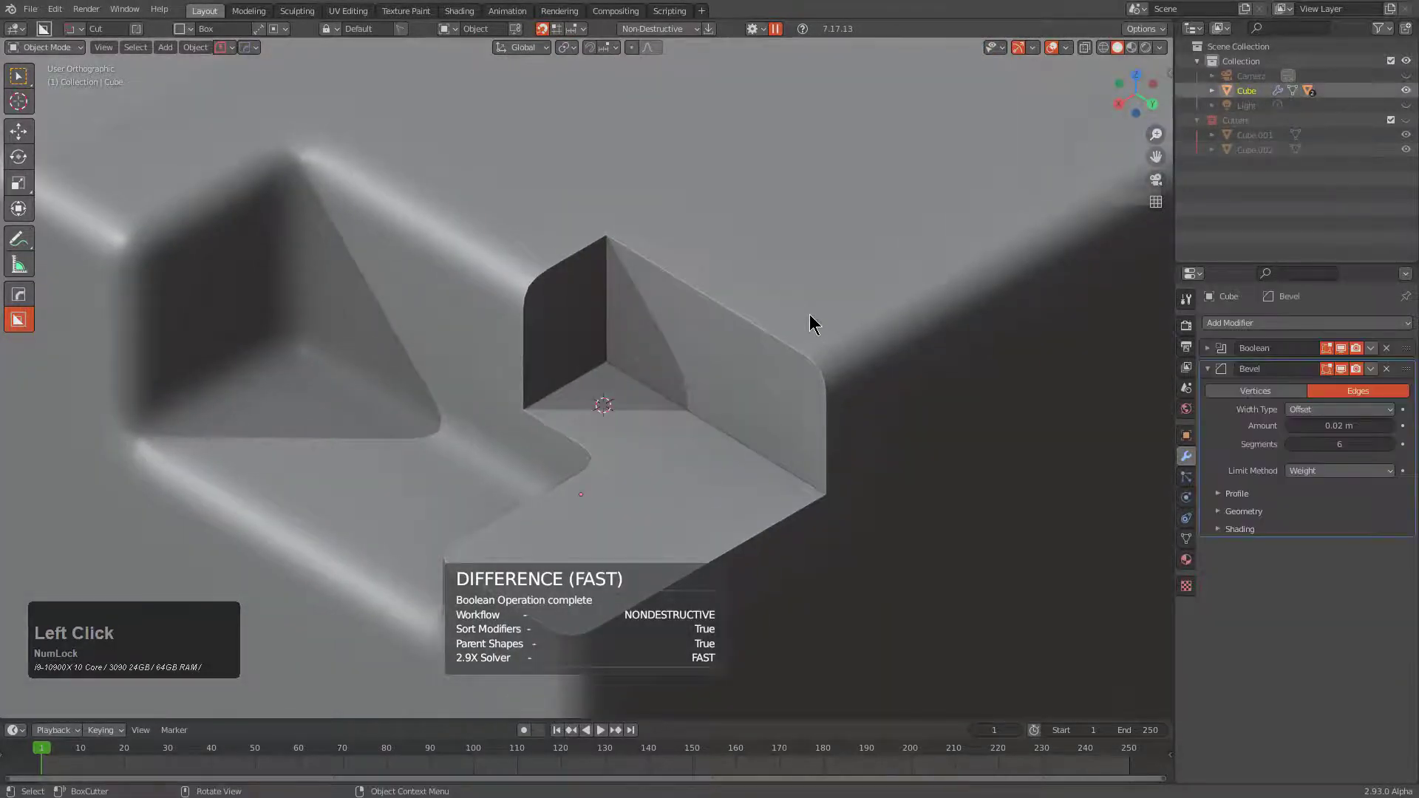
# Run Csharp on the block to apply the new cut, and set its weight-limited bevel to about 0.02 m
pyautogui.press('q')
pyautogui.click(775, 315)
pyautogui.press('q')
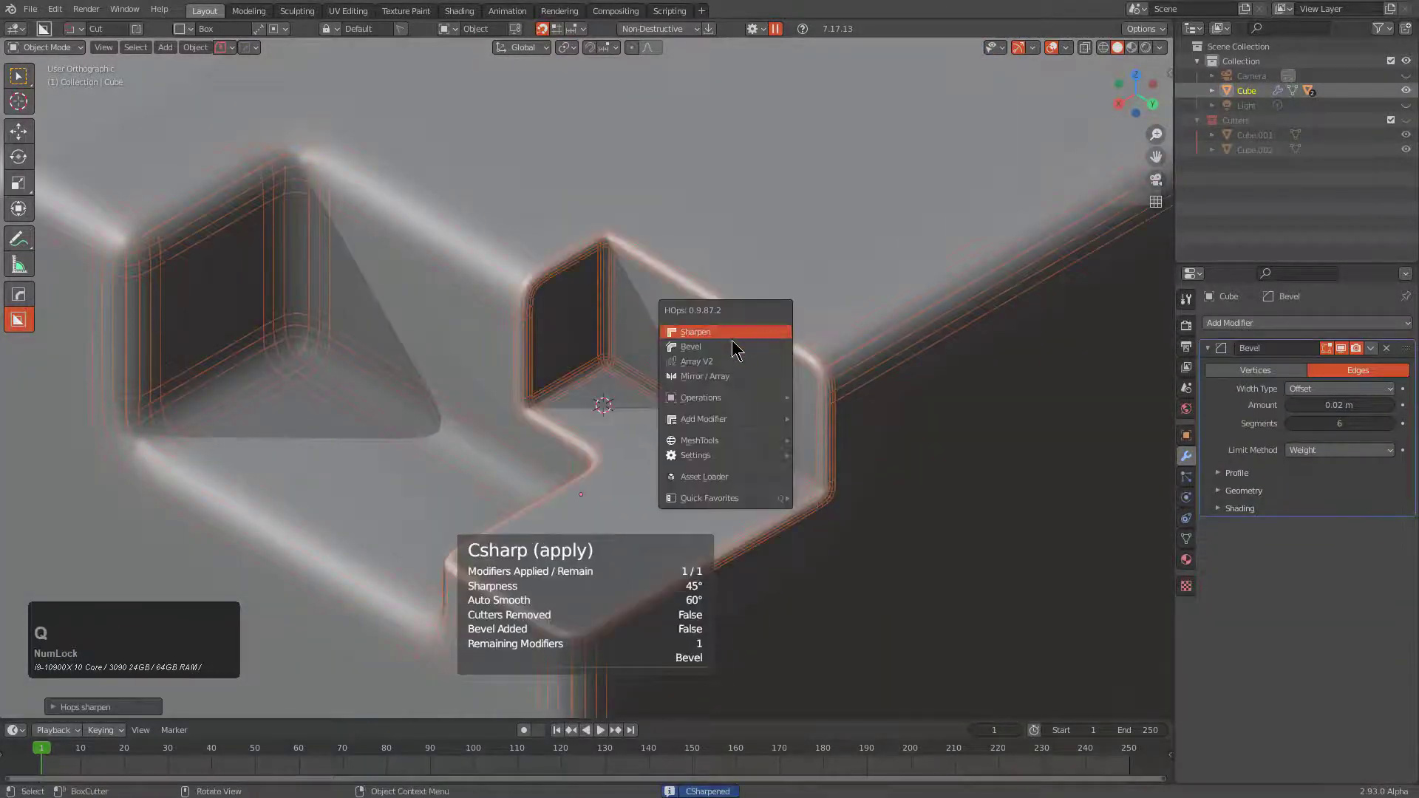
pyautogui.click(681, 342)
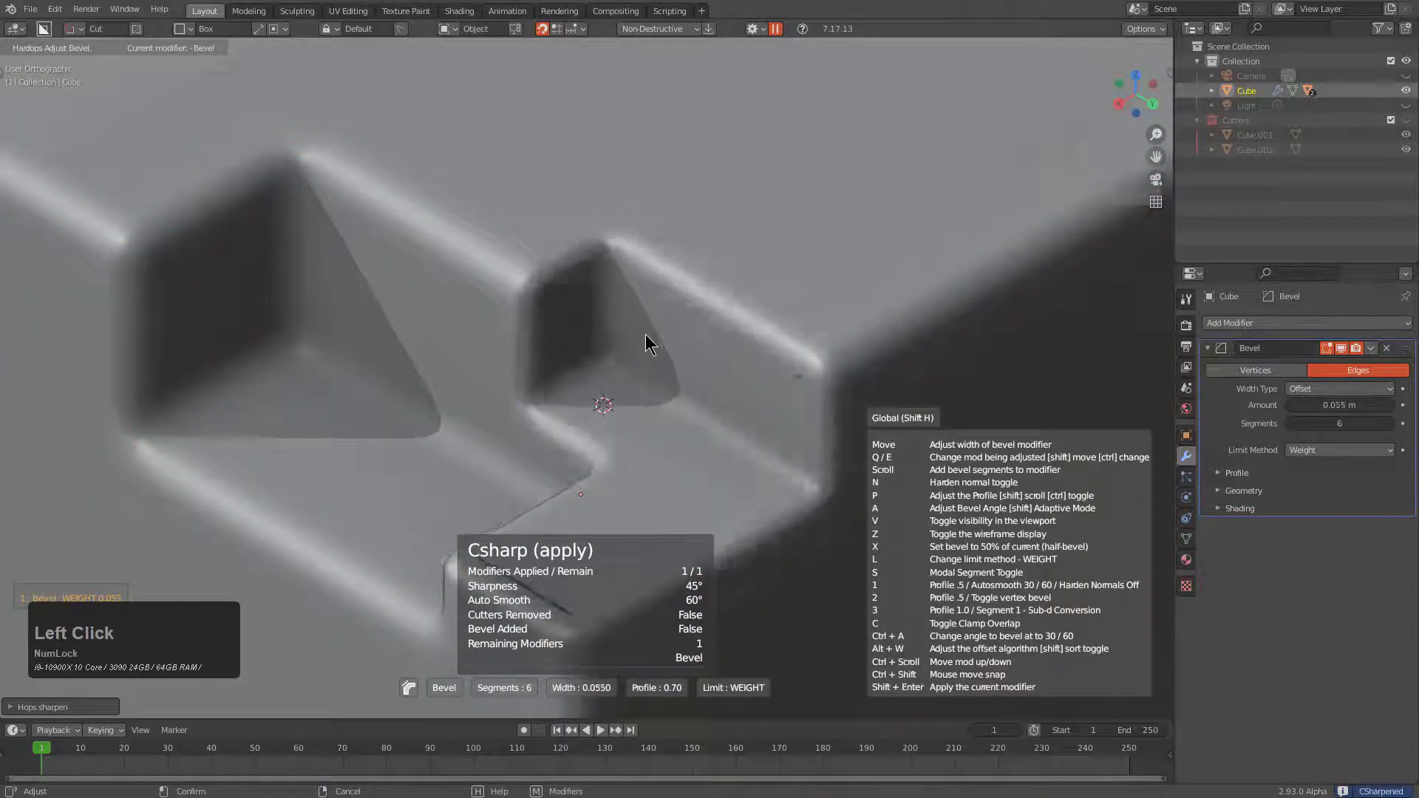
pyautogui.click(726, 341)
# Run HardOps Step on the twice-notched block to bake its bevel and add a new weight-limited one
pyautogui.moveTo(726, 341); pyautogui.dragTo(521, 301, button='middle')
pyautogui.moveTo(699, 358); pyautogui.dragTo(706, 393, button='middle')
pyautogui.scroll(2, 688, 373)
pyautogui.press('q')
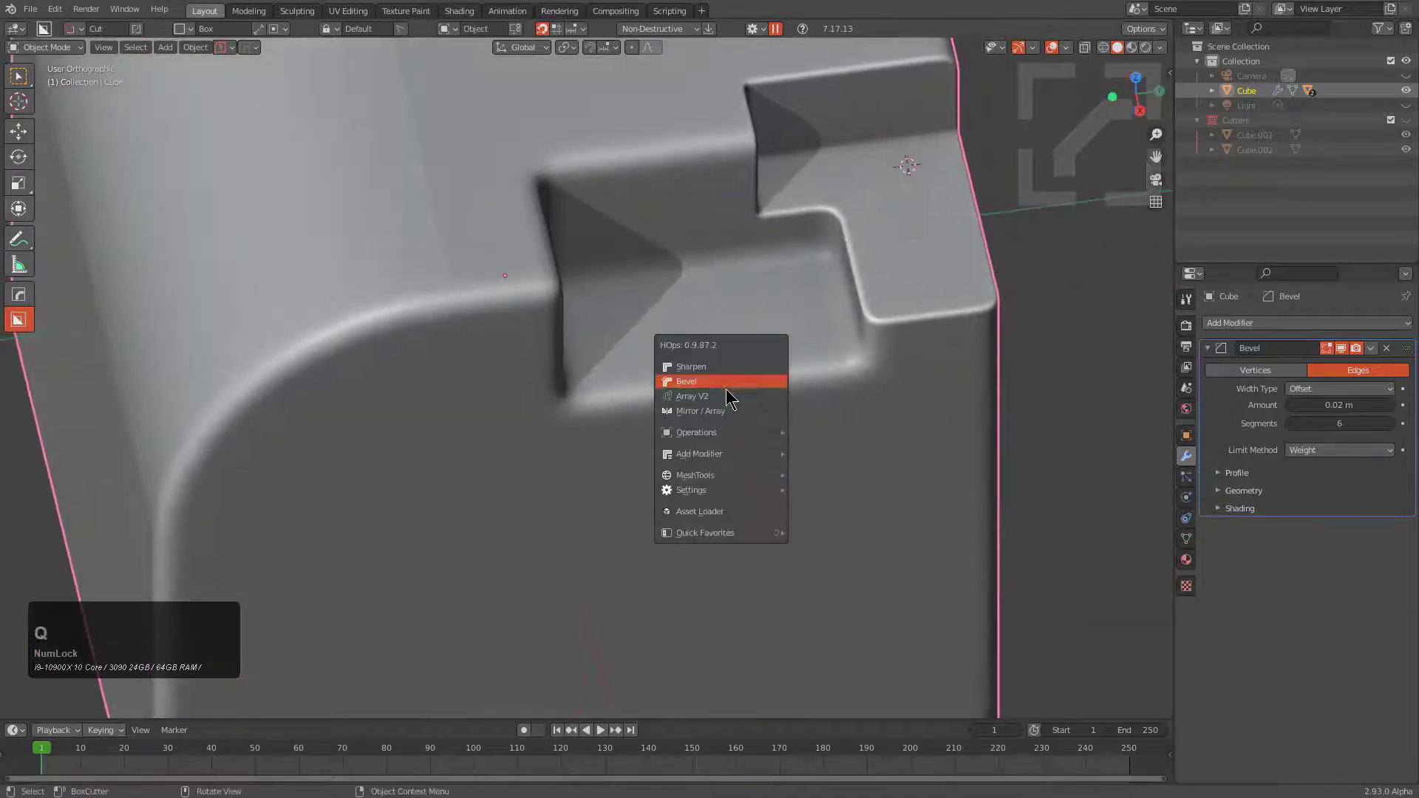
pyautogui.moveTo(708, 432)
pyautogui.click(860, 505)
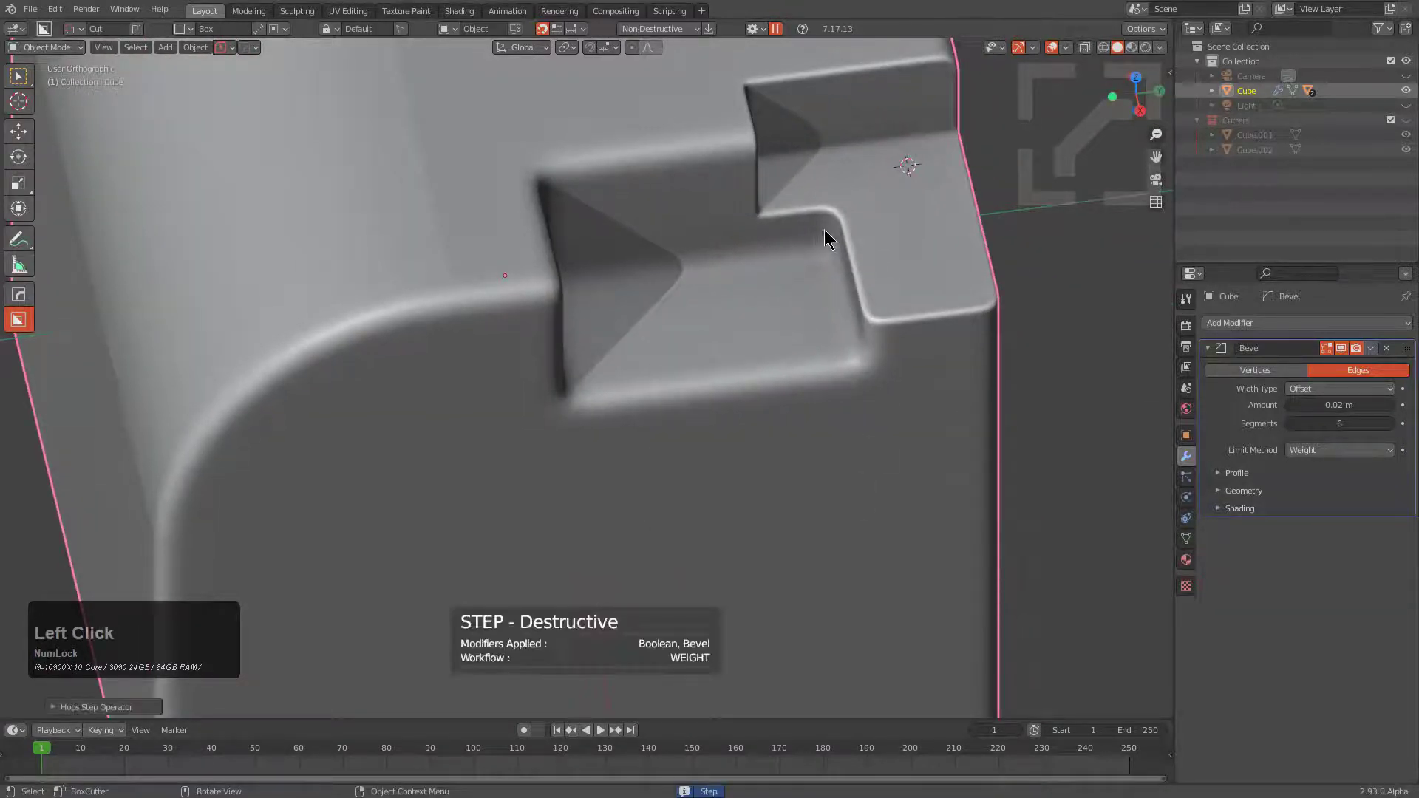
# Add a cube at the front edge of the first notch and scale it down to a small cutter
pyautogui.hotkey('shift', 'a')
pyautogui.moveTo(720, 383)
pyautogui.click(817, 409)
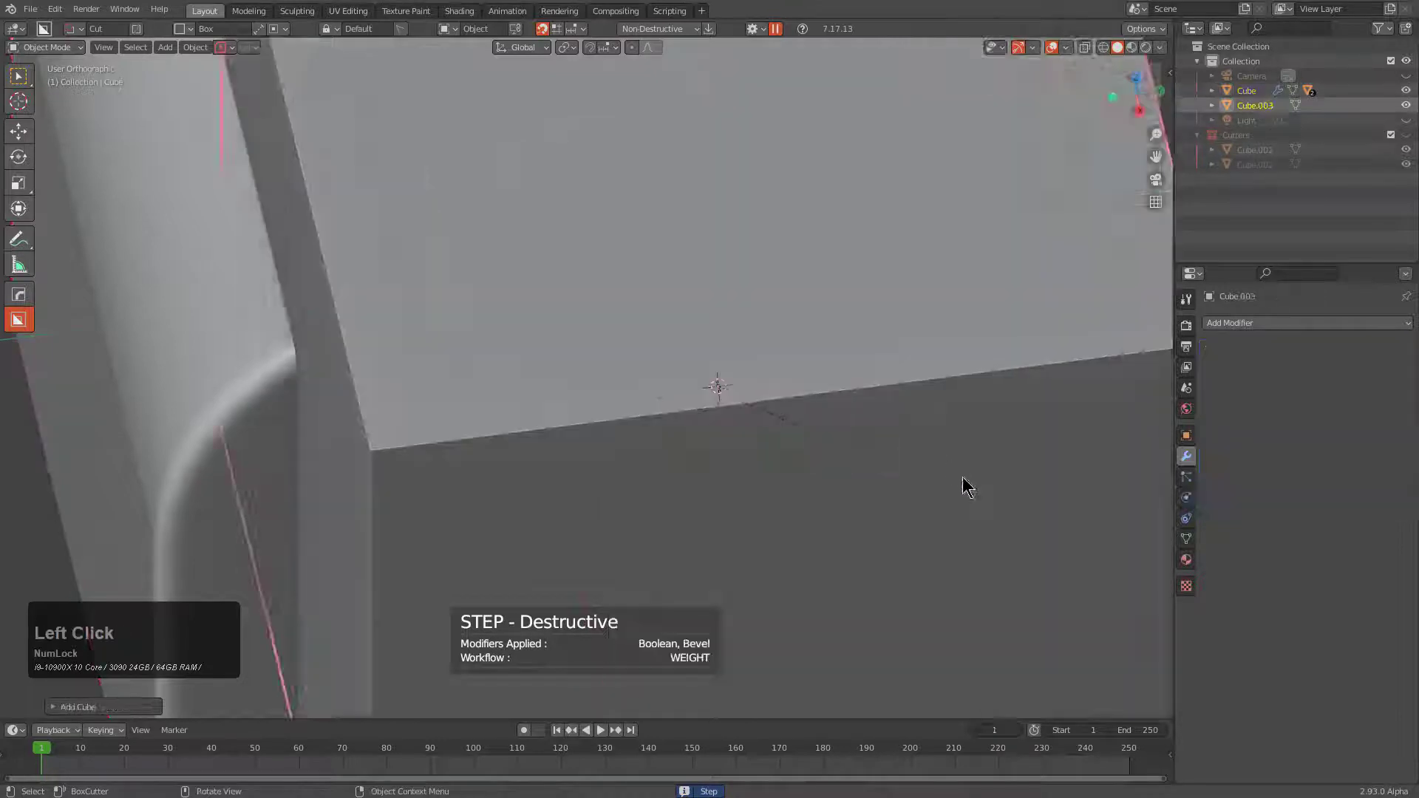
pyautogui.press('s')
pyautogui.click(774, 414)
pyautogui.moveTo(775, 415); pyautogui.dragTo(661, 372, button='middle')
# Select only the block and run HardOps Step on it once more before cutting with the new cube
pyautogui.keyDown('shift'); pyautogui.click(732, 442); pyautogui.keyUp('shift')
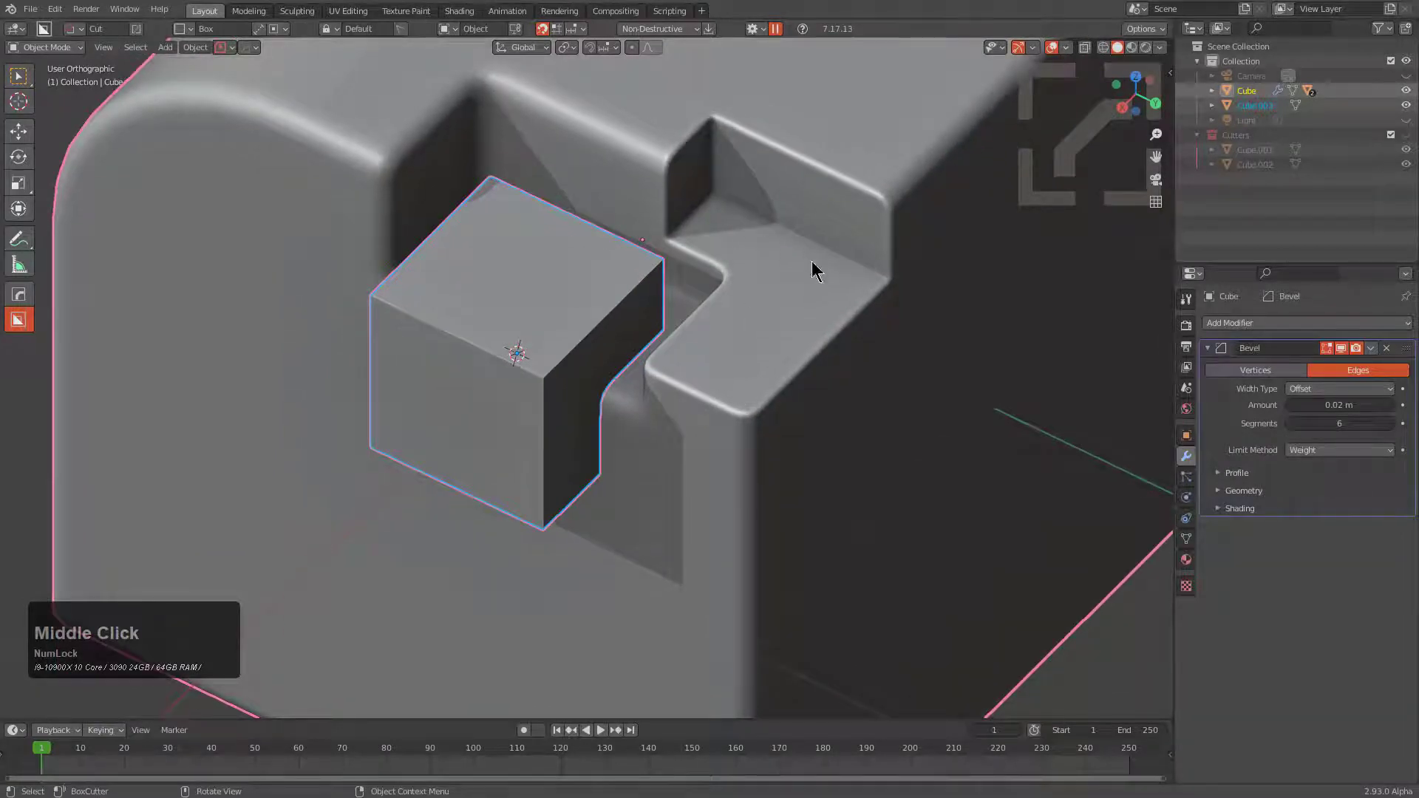
pyautogui.click(765, 357)
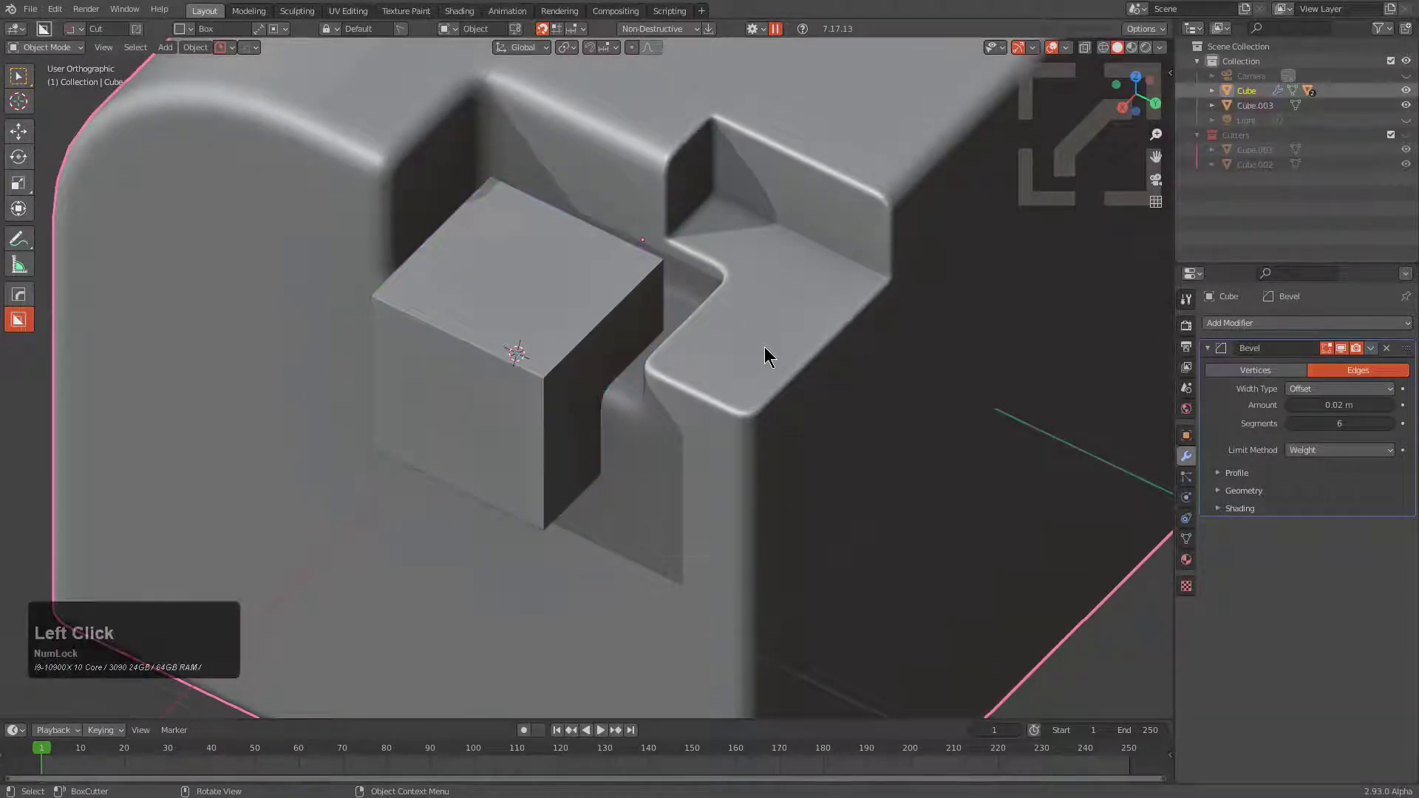
pyautogui.click(862, 170)
pyautogui.press('q')
pyautogui.moveTo(750, 181)
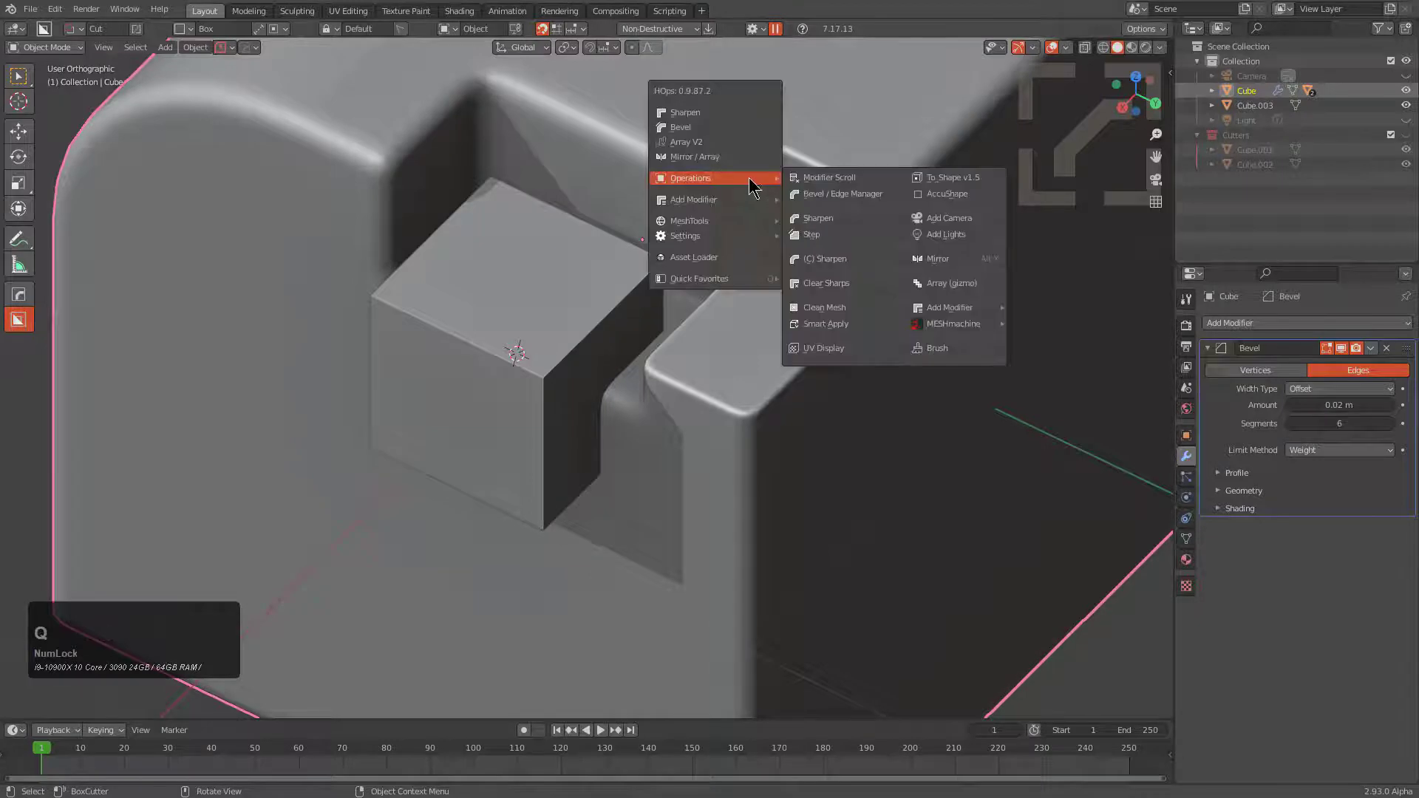
pyautogui.click(909, 233)
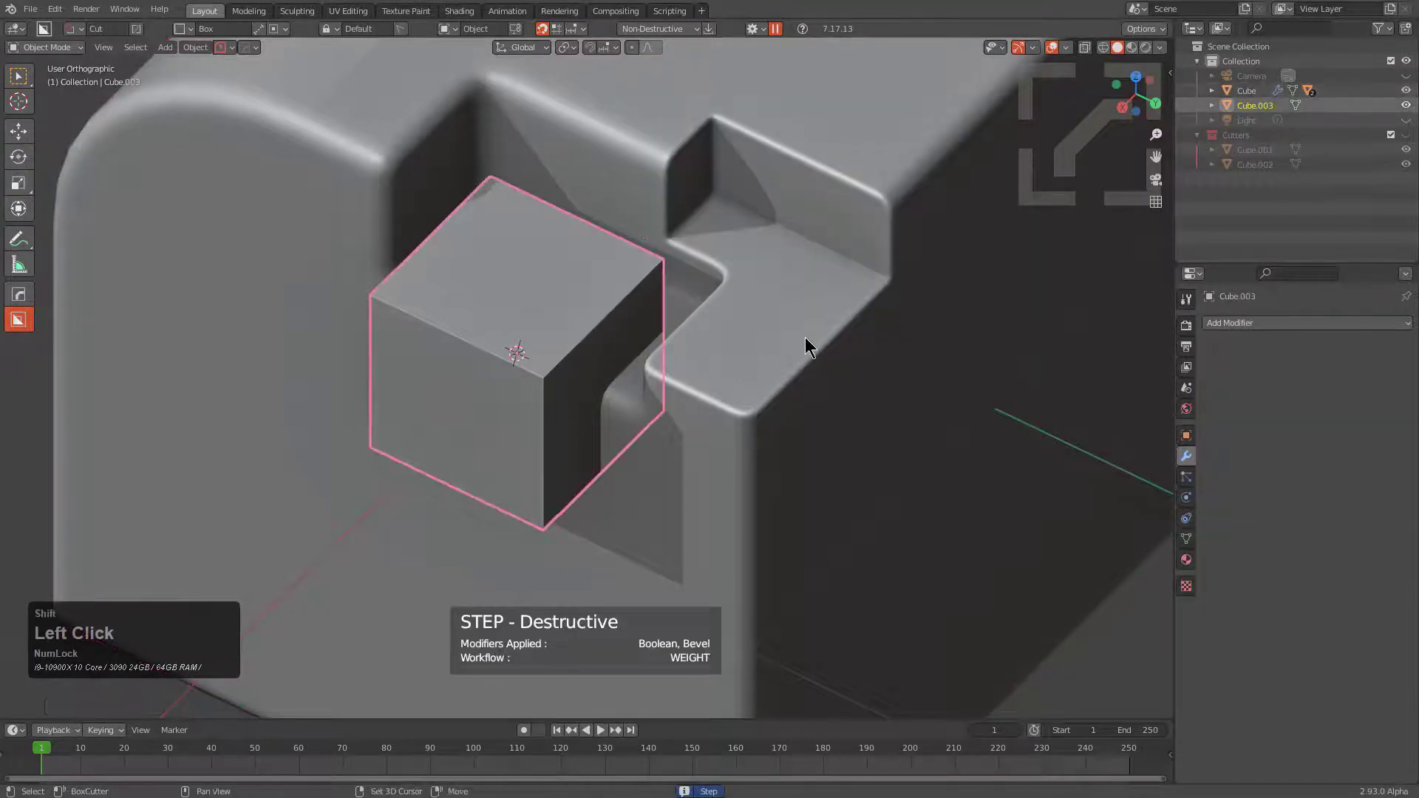
# Subtract the small front cube from the block with a HardOps Difference boolean
pyautogui.press('q')
pyautogui.click(832, 198)
pyautogui.middleClick(768, 364)
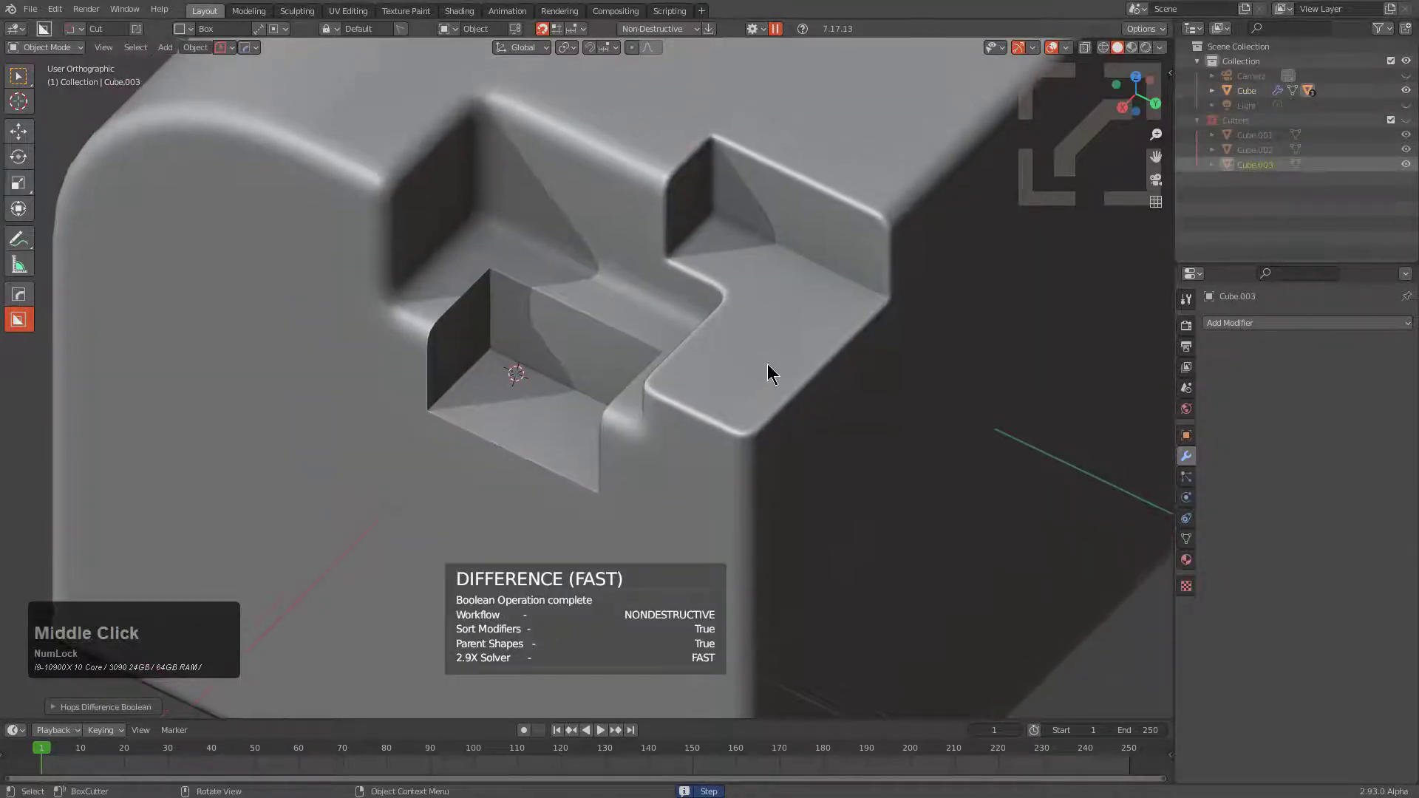
# Run Csharp on the block to apply the front cut, and set the bevel width to about 0.018 m
pyautogui.click(767, 363)
pyautogui.press('q')
pyautogui.click(767, 359)
pyautogui.press('q')
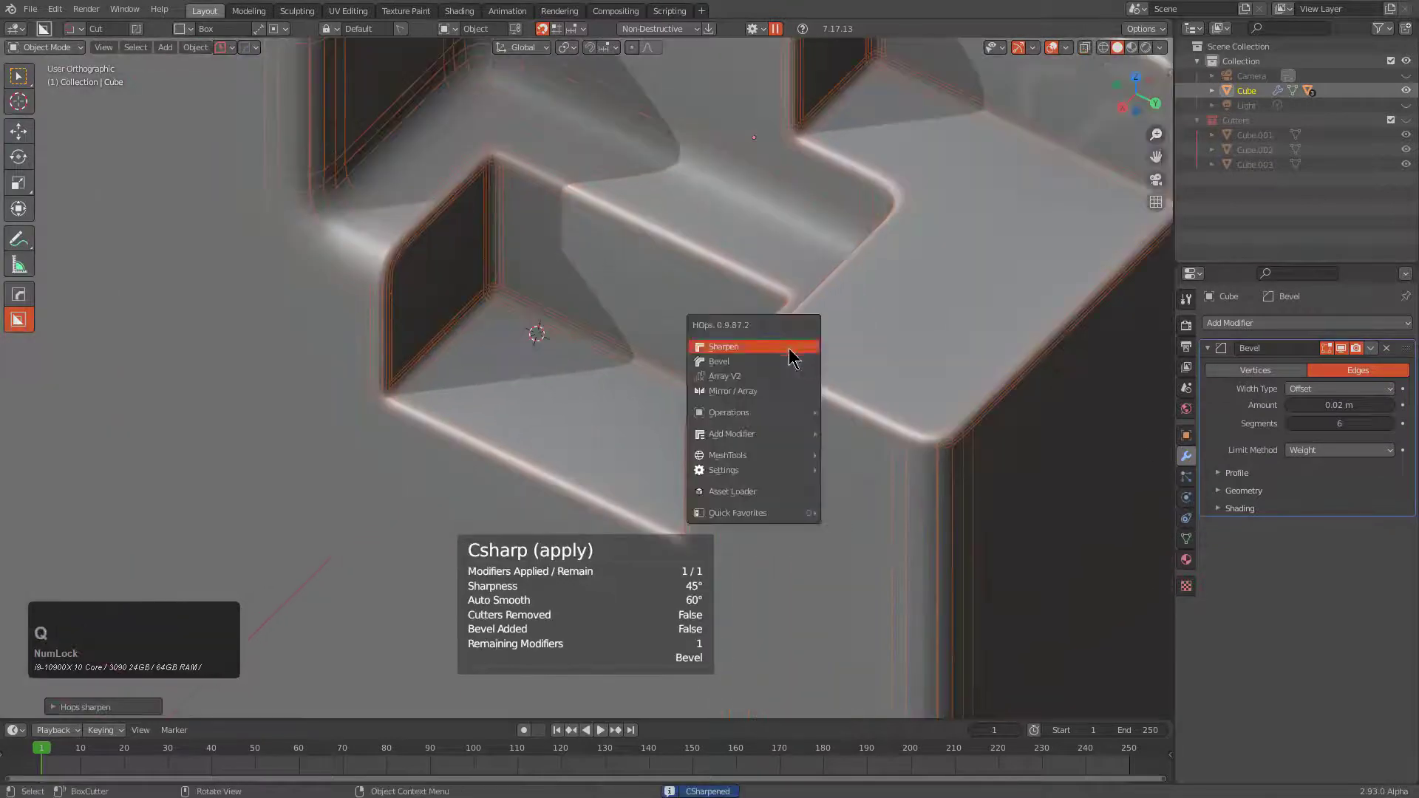
pyautogui.click(788, 361)
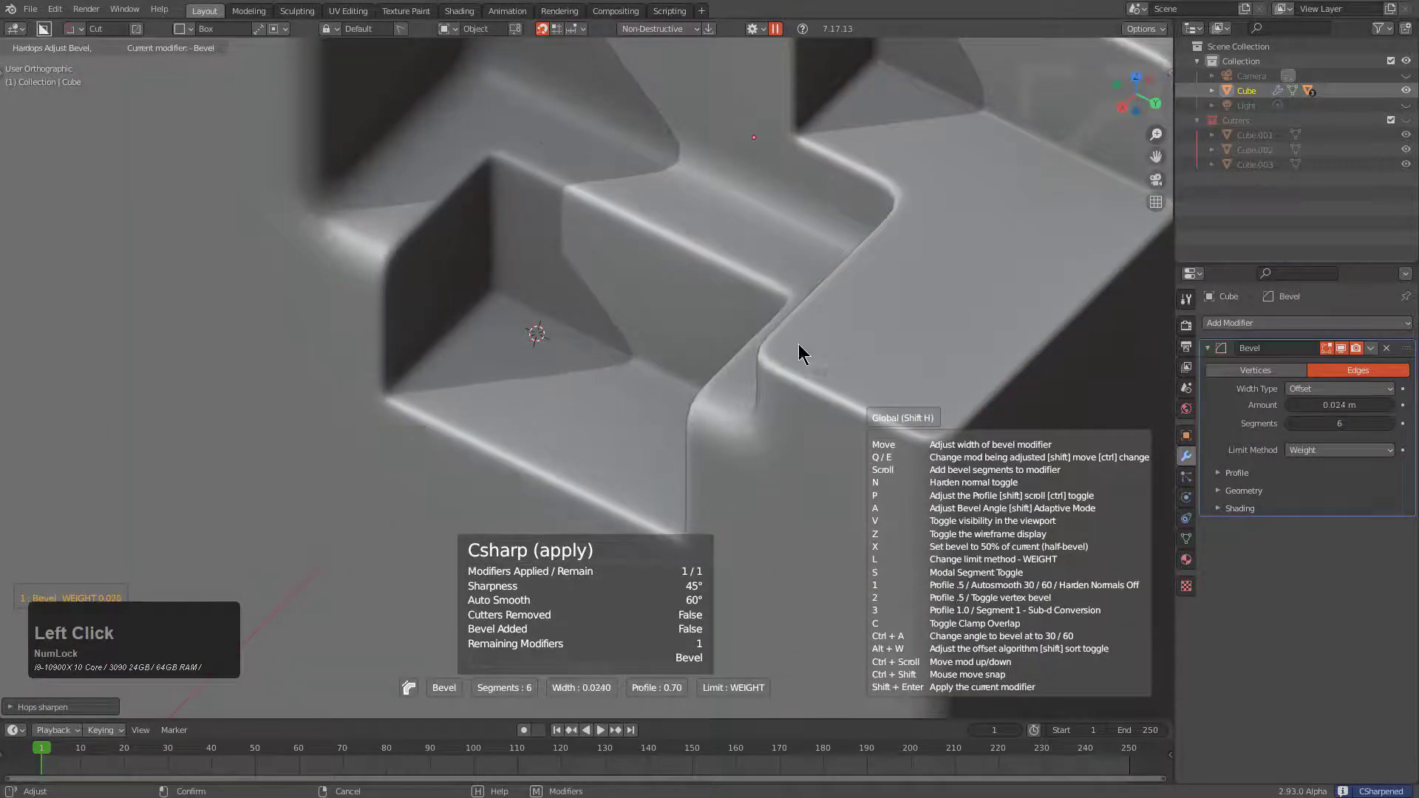
pyautogui.click(766, 340)
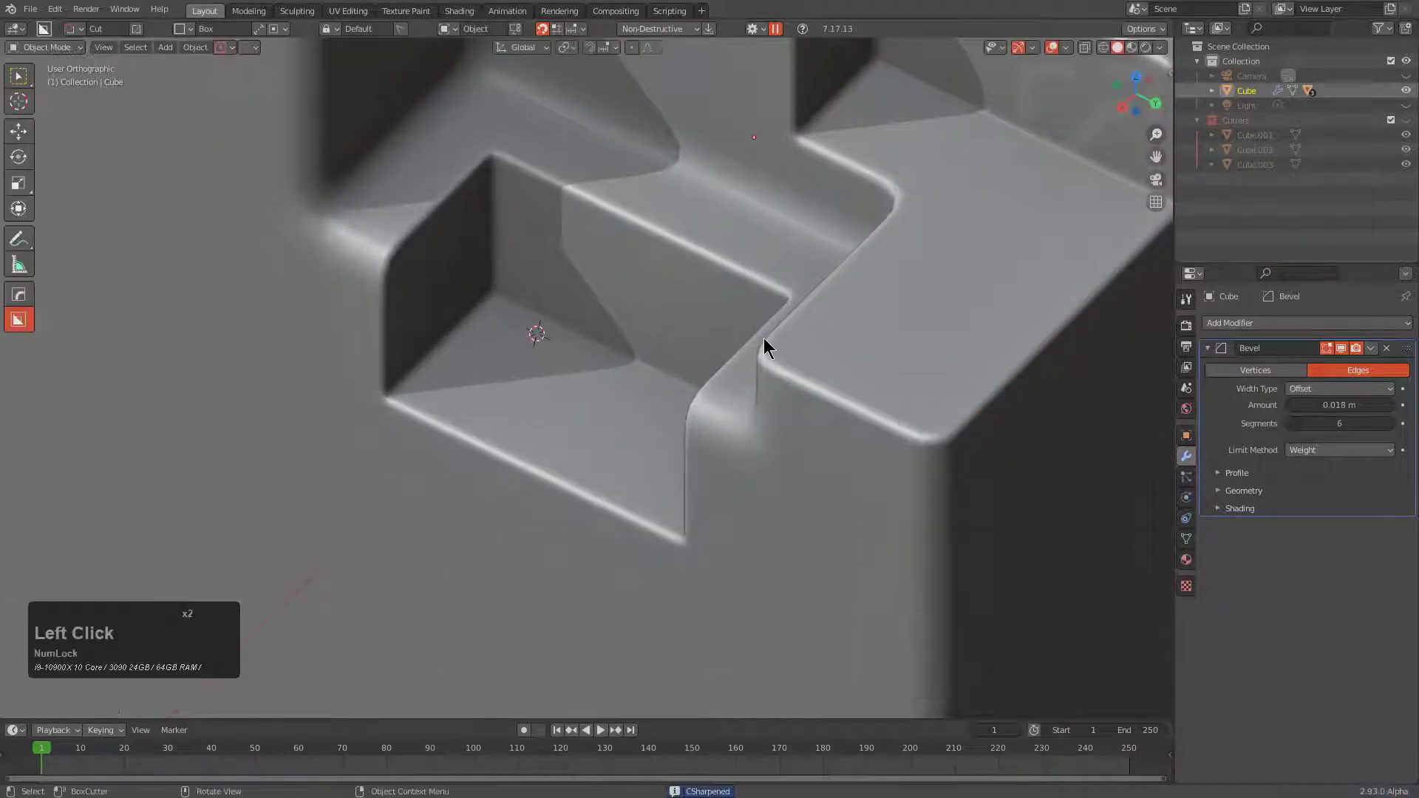
# Fine-tune the block's weight-limited bevel to about 0.017 m
pyautogui.scroll(-3, 765, 339)
pyautogui.keyDown('shift'); pyautogui.moveTo(742, 329); pyautogui.dragTo(668, 358, button='middle'); pyautogui.keyUp('shift')
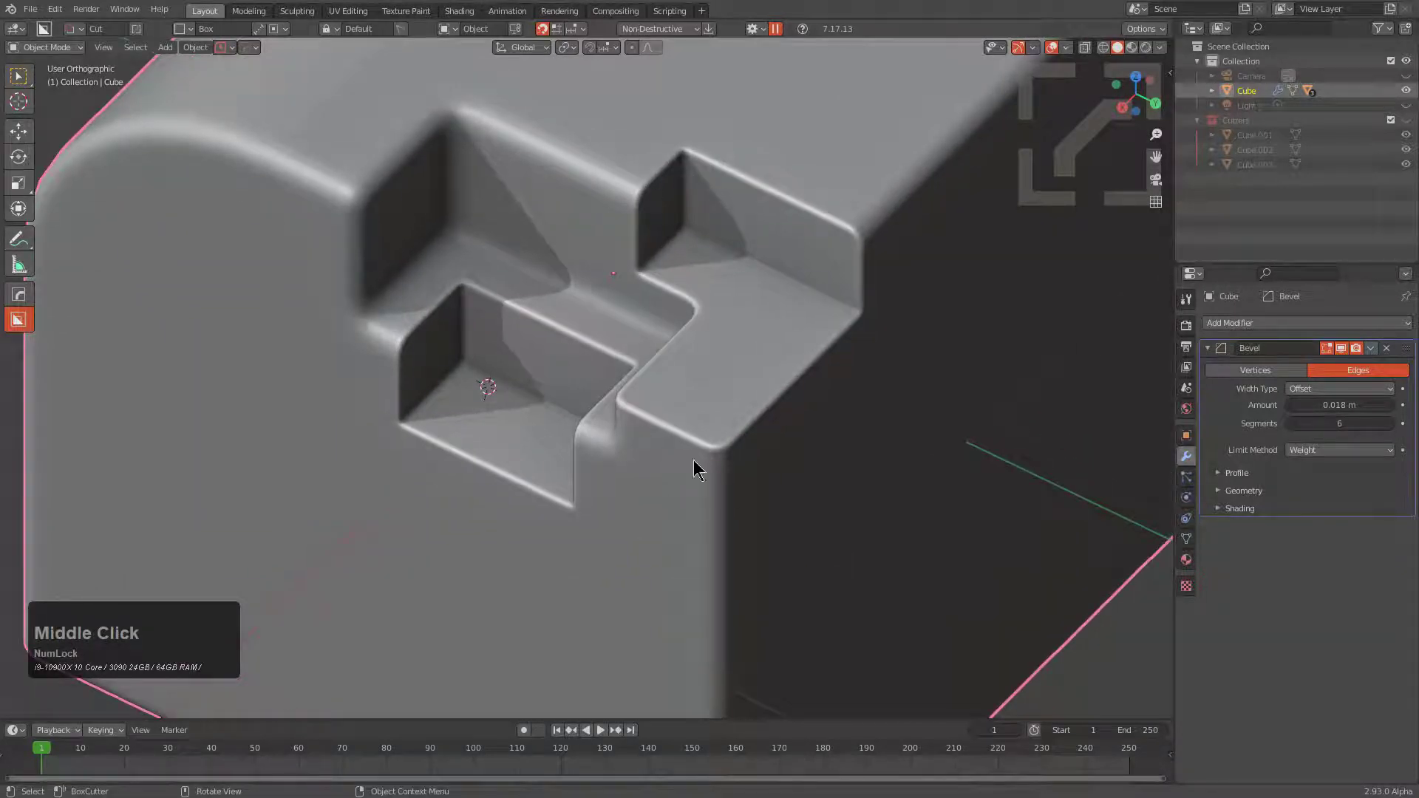
pyautogui.moveTo(690, 220); pyautogui.dragTo(627, 188, button='middle')
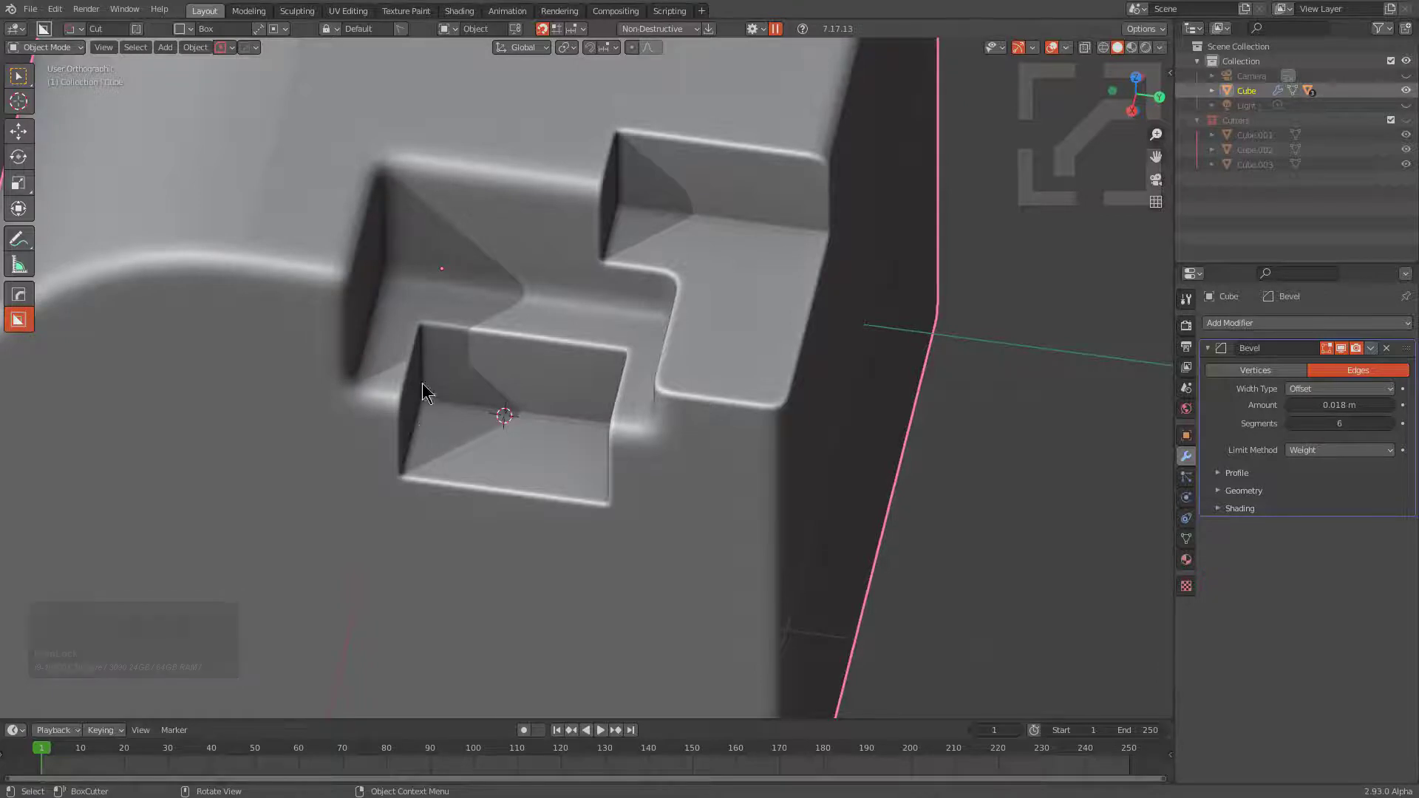
pyautogui.press('q')
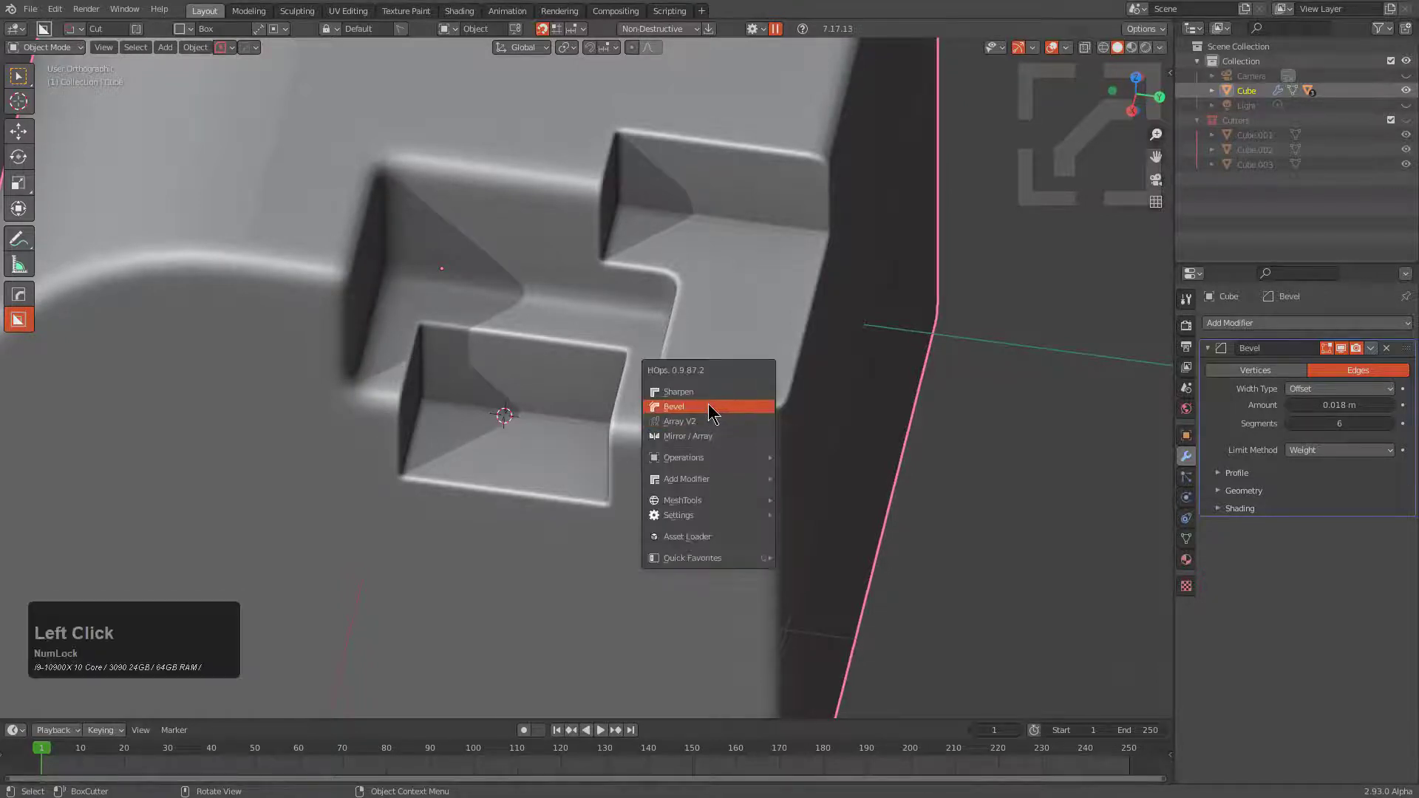
pyautogui.click(708, 407)
pyautogui.click(688, 395)
# Add a cube on the side edge of the block's stepped ledge and scale it down
pyautogui.hotkey('shift', 'a')
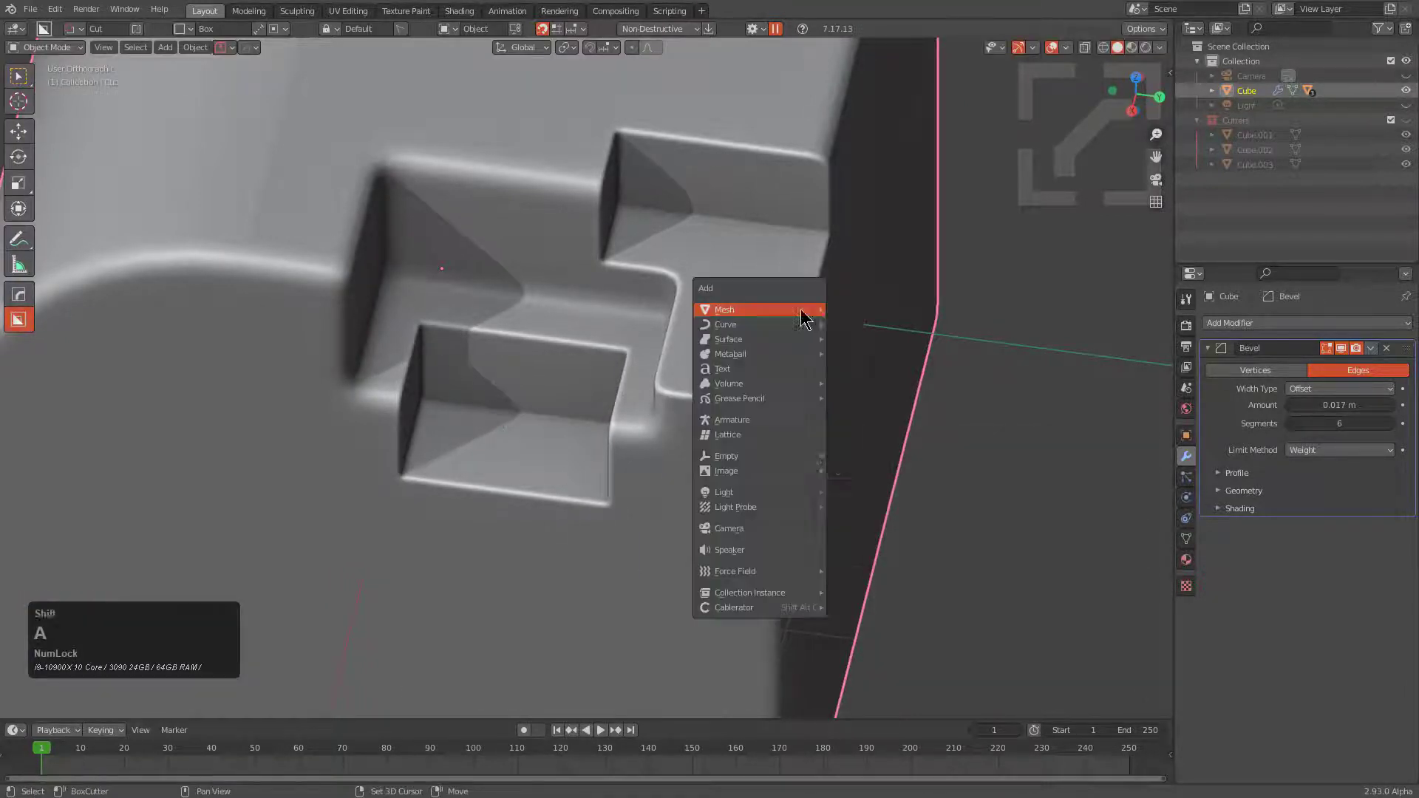
pyautogui.moveTo(805, 319)
pyautogui.click(902, 348)
pyautogui.press('s')
pyautogui.click(834, 326)
# Cut the side cube out of the ledge with a HardOps Difference boolean
pyautogui.keyDown('shift'); pyautogui.click(908, 383); pyautogui.keyUp('shift')
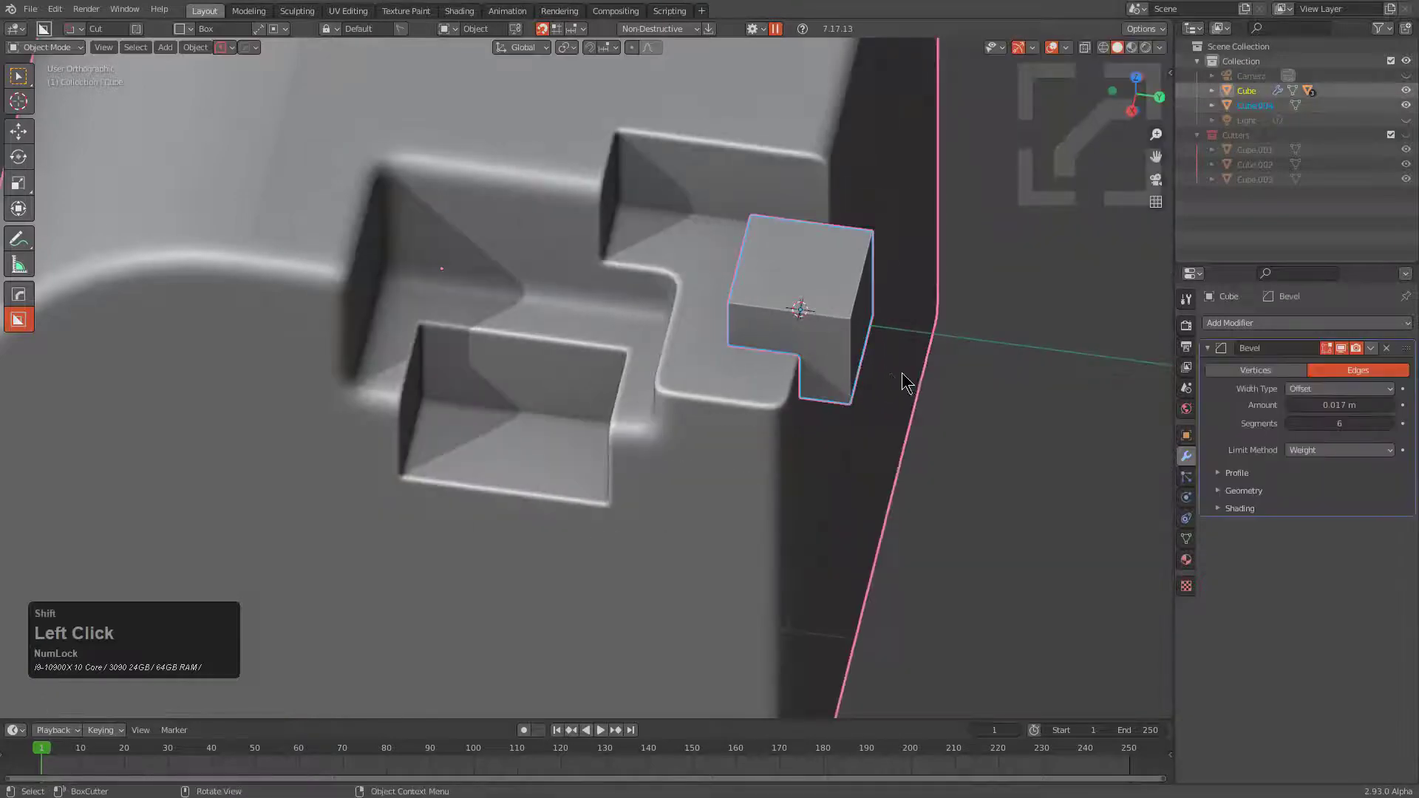
pyautogui.press('q')
pyautogui.click(879, 362)
pyautogui.moveTo(890, 366); pyautogui.dragTo(785, 347, button='middle')
pyautogui.keyDown('shift'); pyautogui.moveTo(785, 348); pyautogui.dragTo(774, 325, button='middle'); pyautogui.keyUp('shift')
pyautogui.scroll(2, 695, 307)
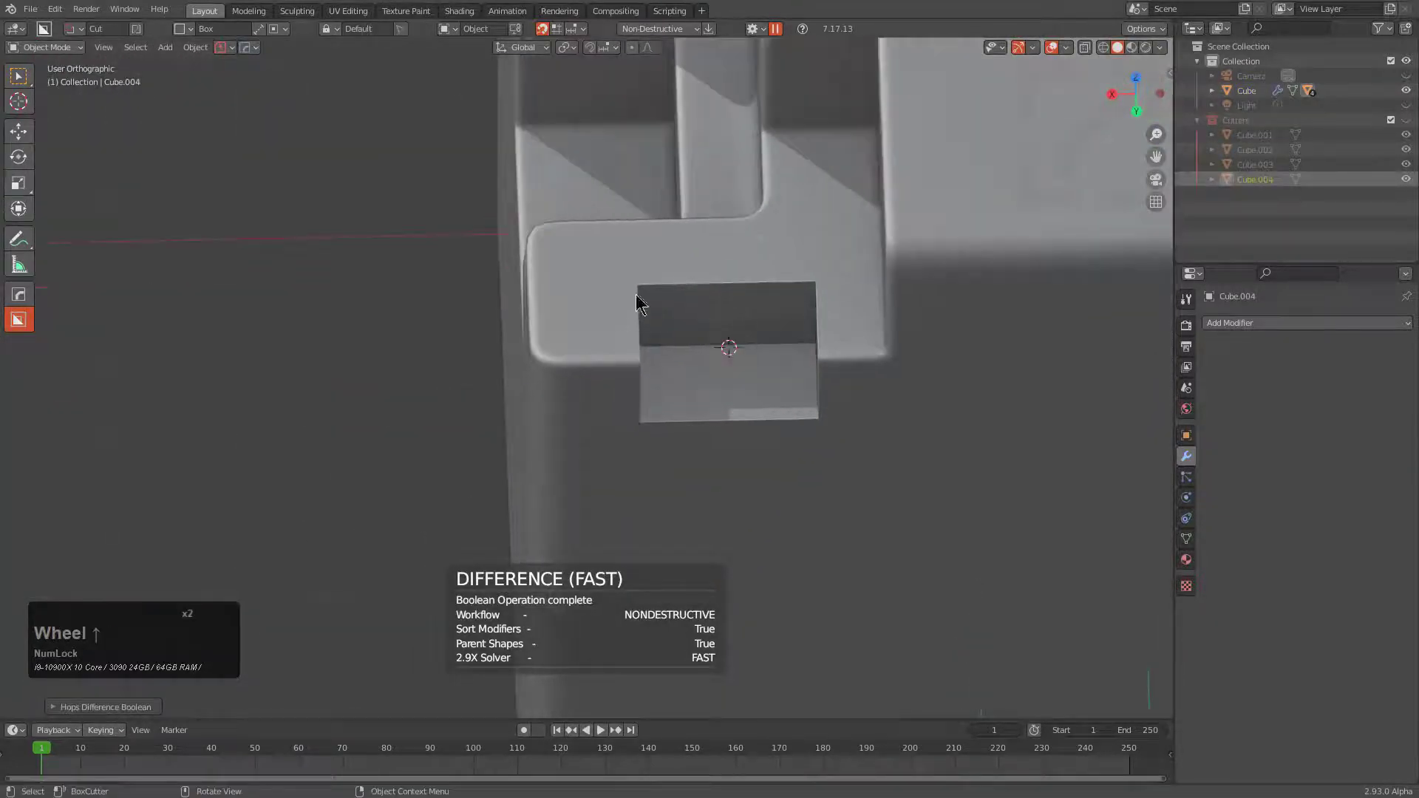
pyautogui.moveTo(681, 323); pyautogui.dragTo(817, 168, button='middle')
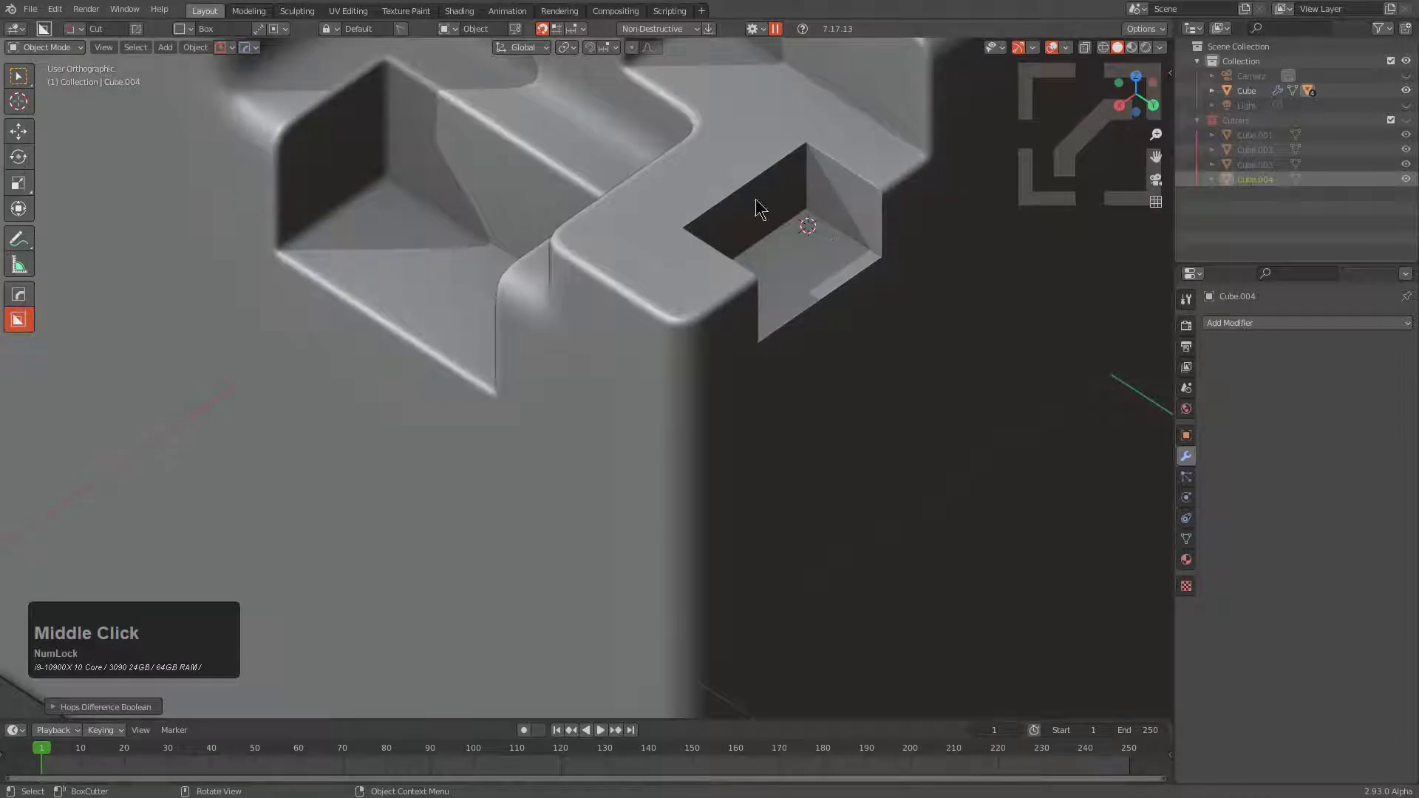
# Run Csharp on the block to apply the ledge cut, and narrow the weight-limited bevel to about 0.011 m
pyautogui.moveTo(745, 237); pyautogui.dragTo(857, 266, button='middle')
pyautogui.click(862, 266)
pyautogui.press('q')
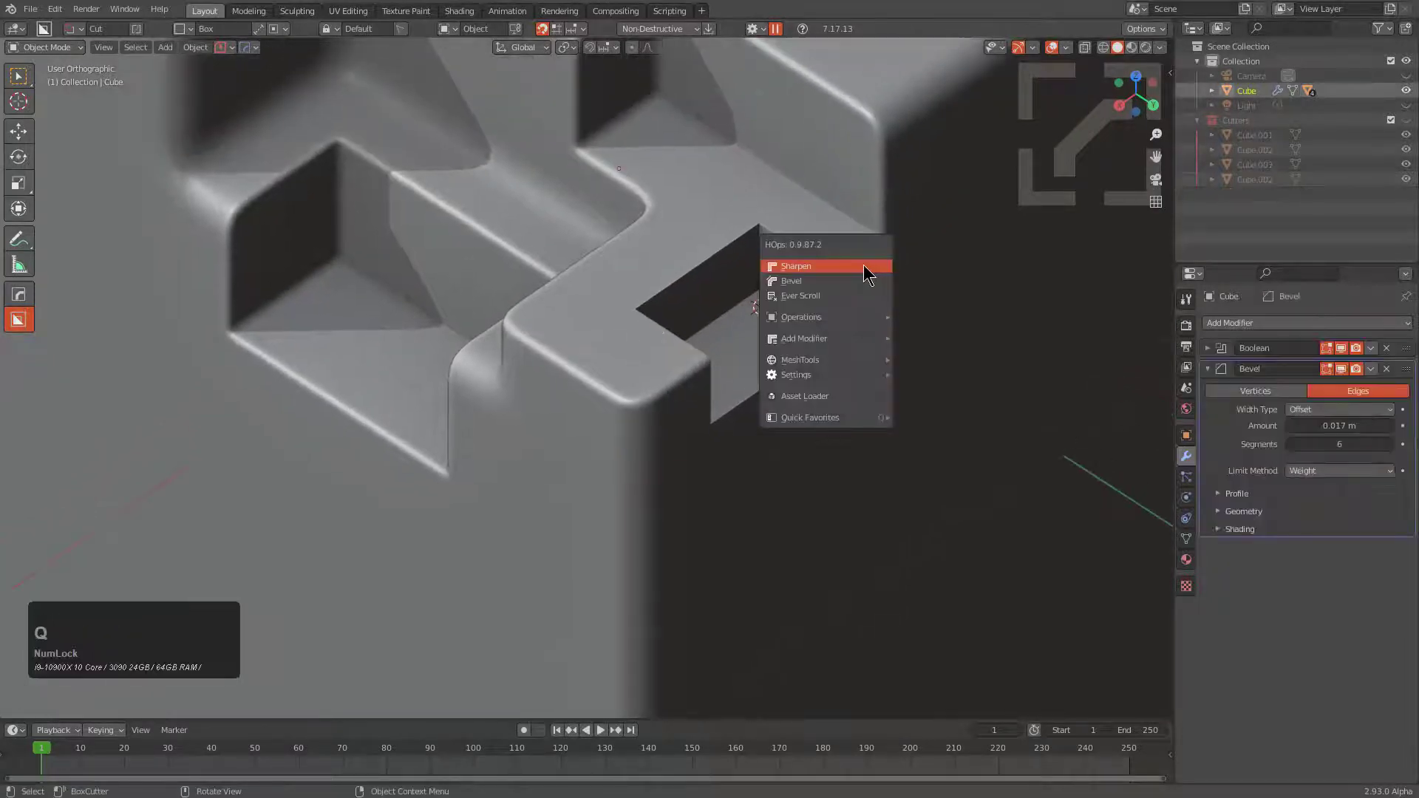
pyautogui.keyDown('ctrl'); pyautogui.click(872, 268); pyautogui.keyUp('ctrl')
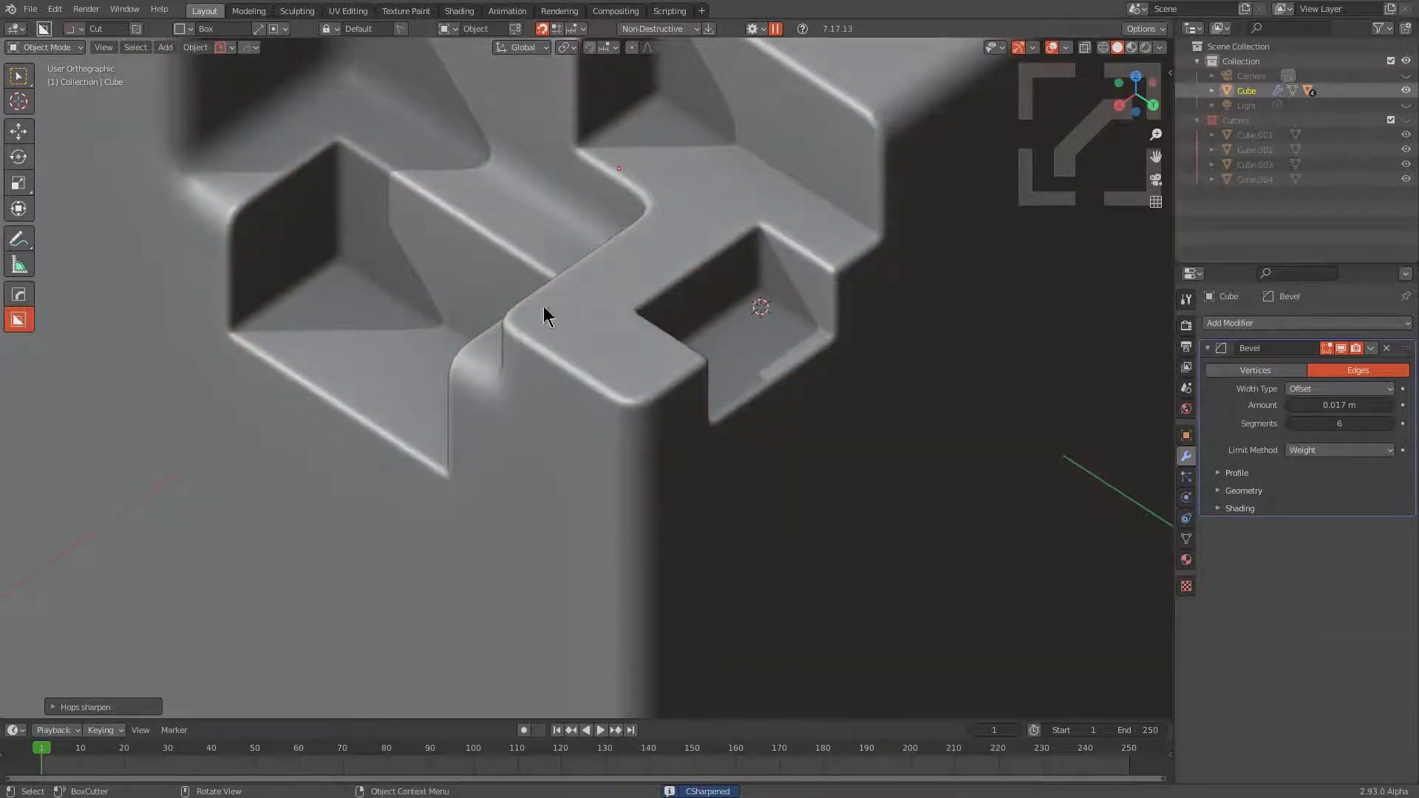
pyautogui.press('q')
pyautogui.doubleClick(827, 317)
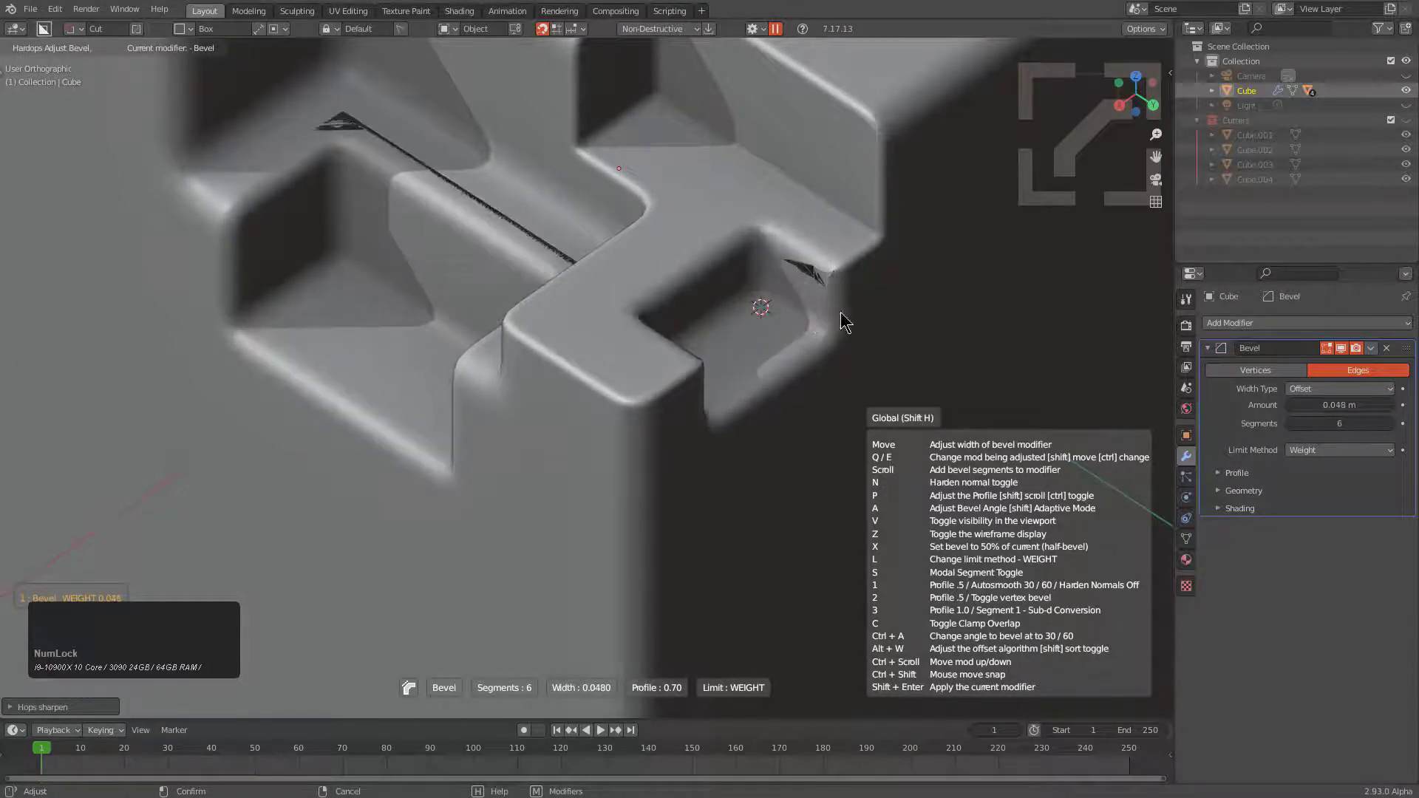
pyautogui.click(880, 318)
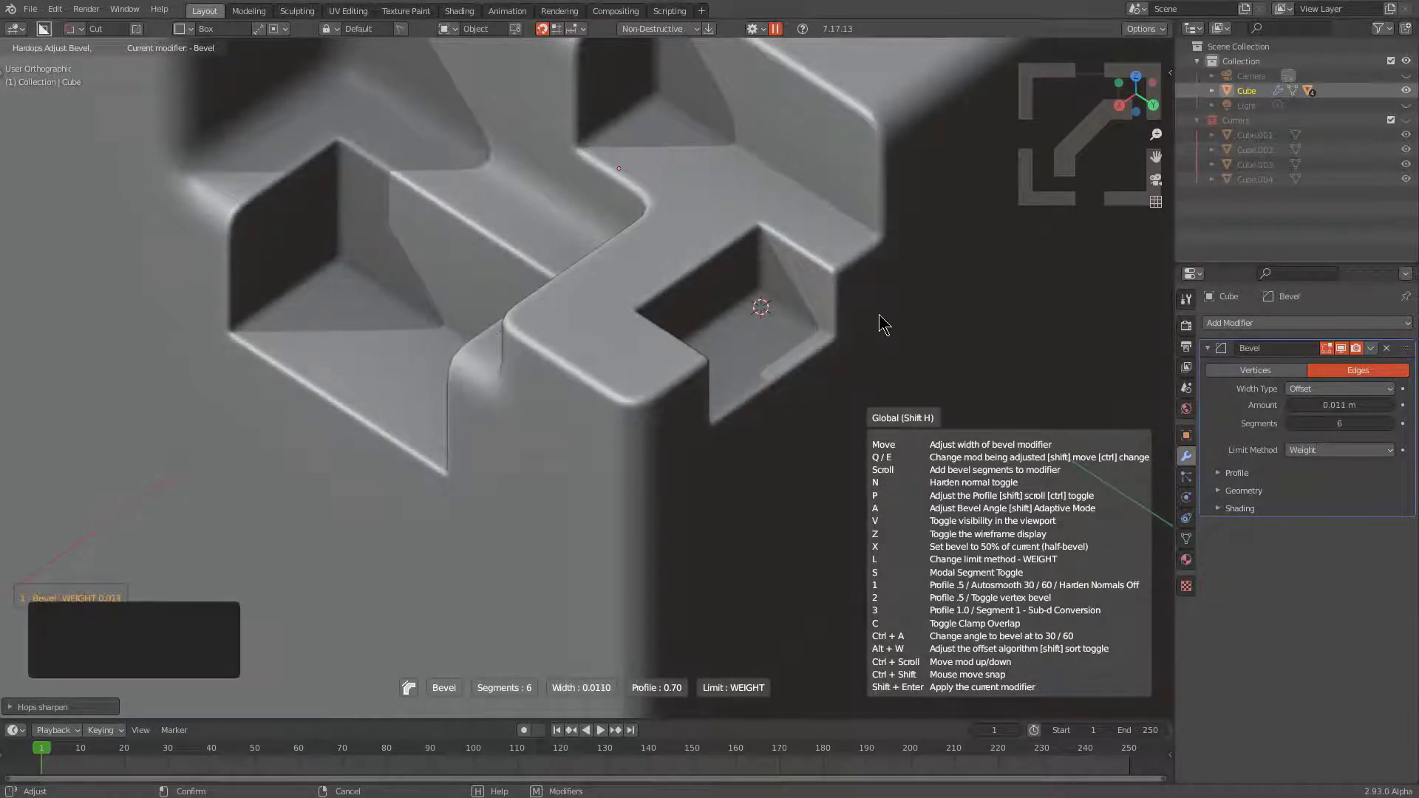
# Run HardOps Step on the block to bake the 0.011 m bevel and add a new weight-limited bevel
pyautogui.press('q')
pyautogui.moveTo(716, 354)
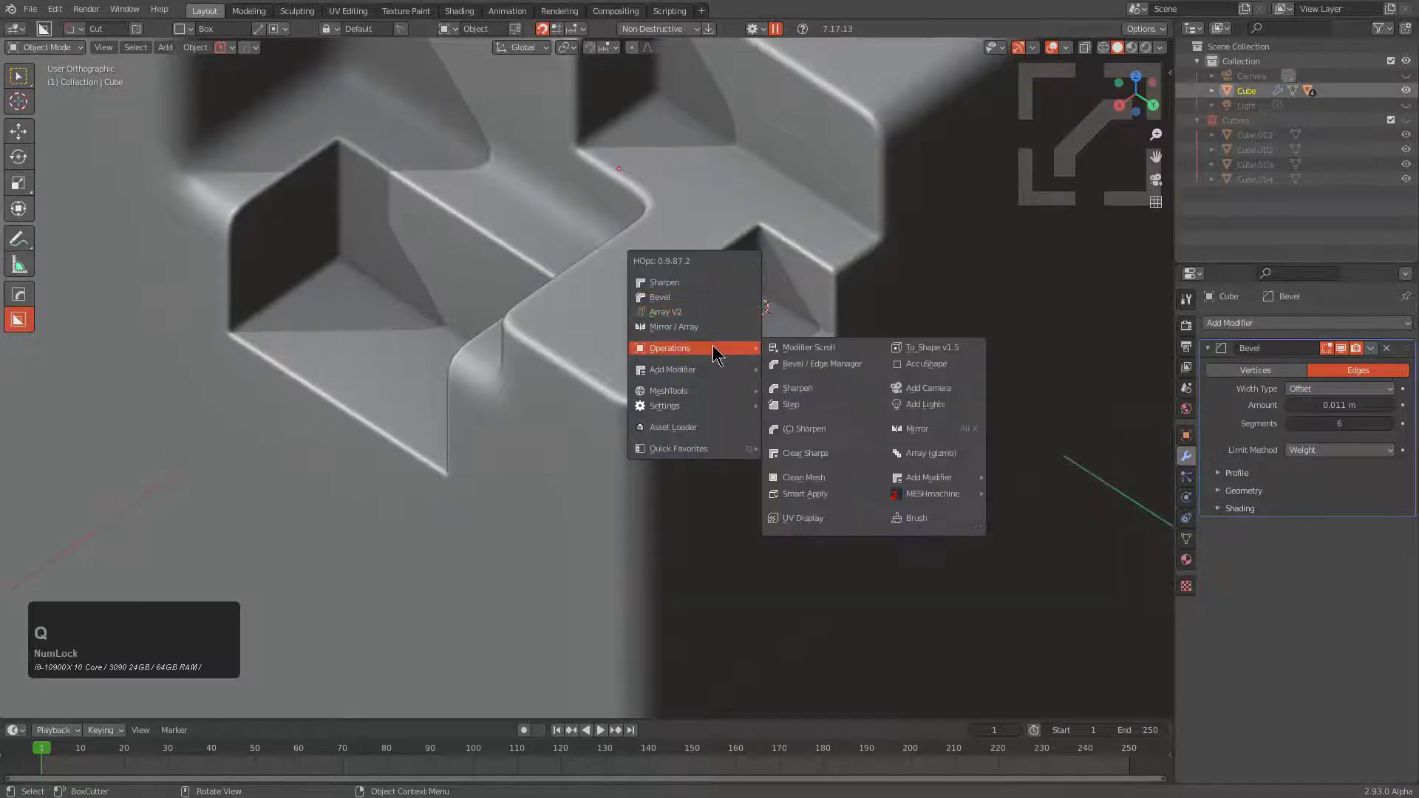
pyautogui.click(806, 409)
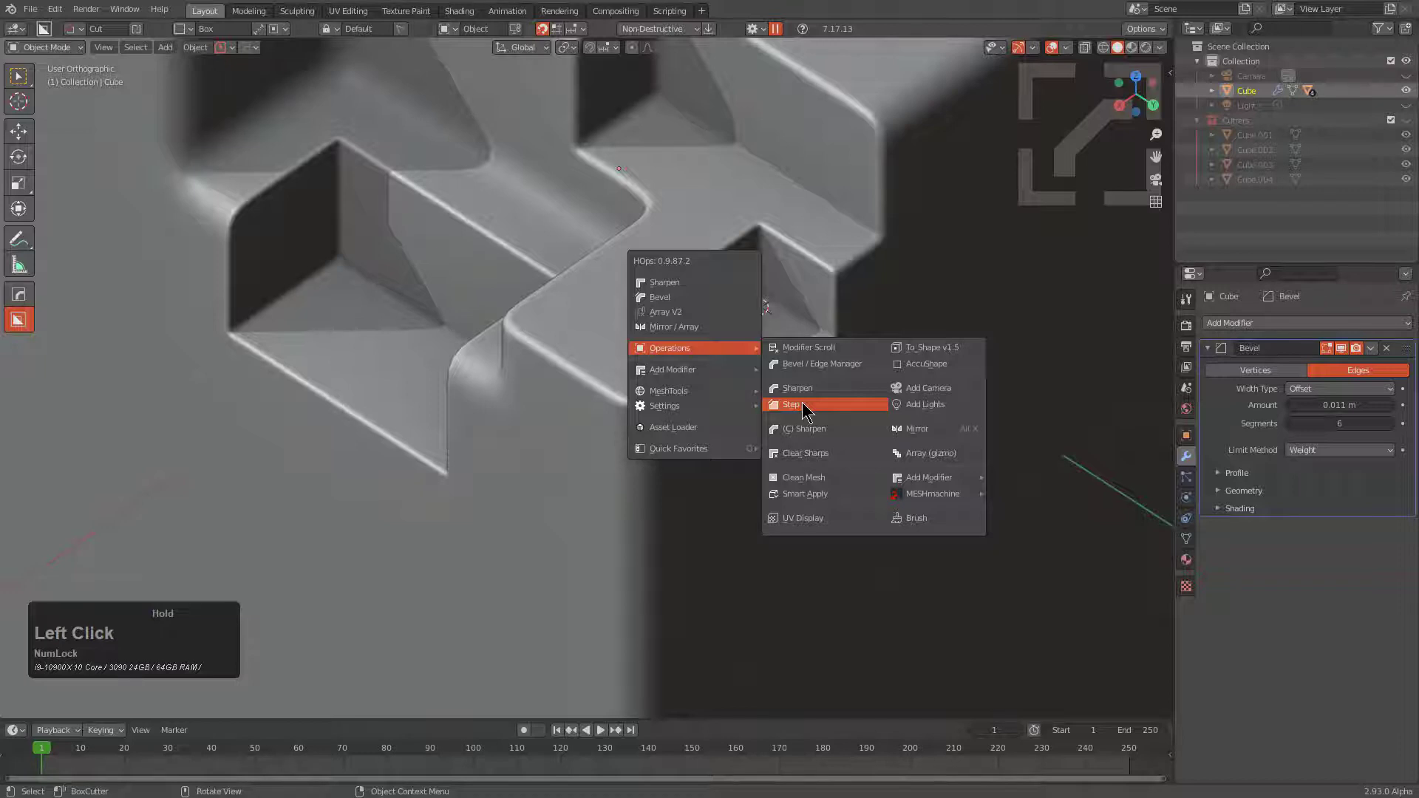
pyautogui.click(806, 408)
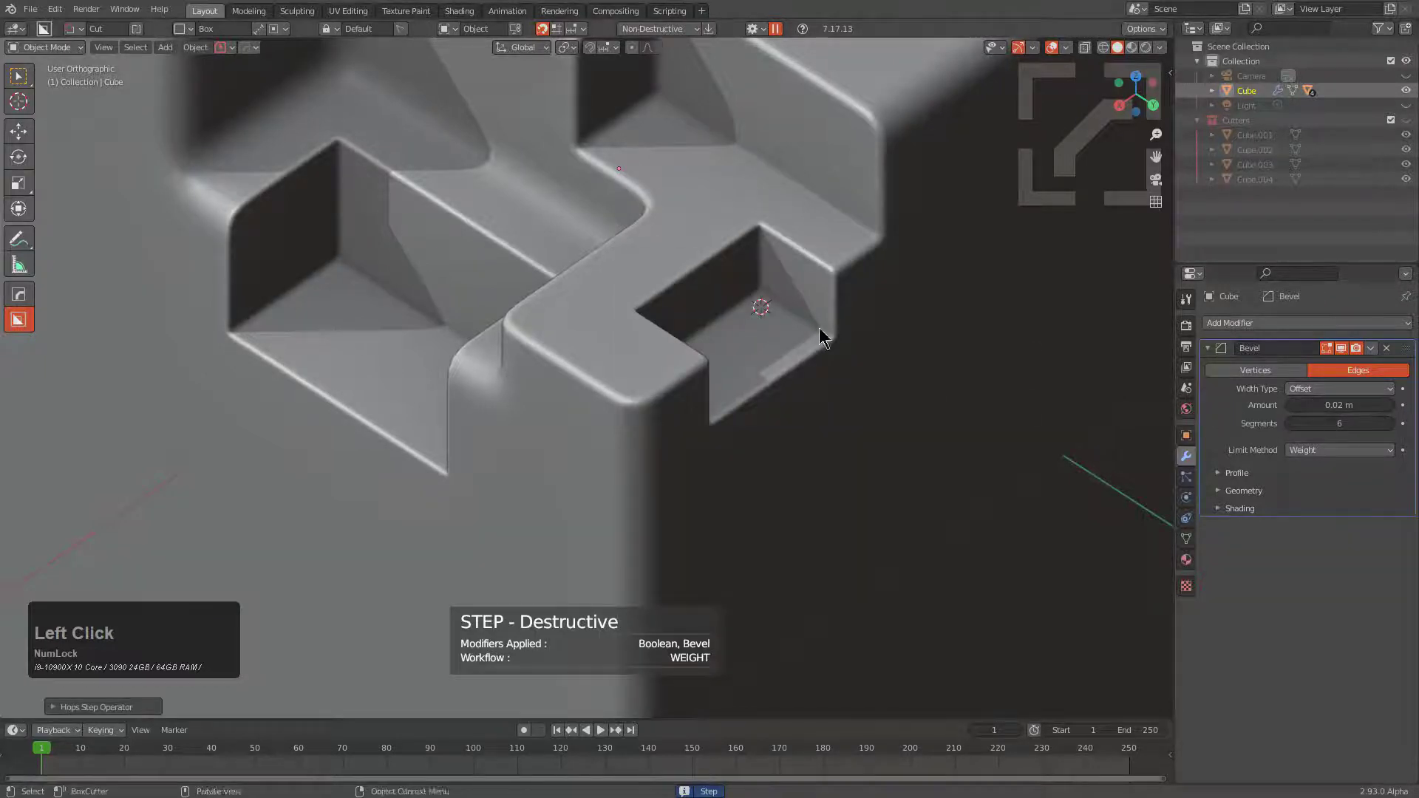
# Place the 3D cursor on the block's upper edge beyond the notches, add a cube there and scale it down
pyautogui.keyDown('shift'); pyautogui.moveTo(747, 353); pyautogui.dragTo(551, 577, button='middle'); pyautogui.keyUp('shift')
pyautogui.scroll(-3, 751, 352)
pyautogui.scroll(1, 753, 347)
pyautogui.keyDown('shift'); pyautogui.rightClick(761, 312); pyautogui.keyUp('shift')
pyautogui.hotkey('shift', 'a')
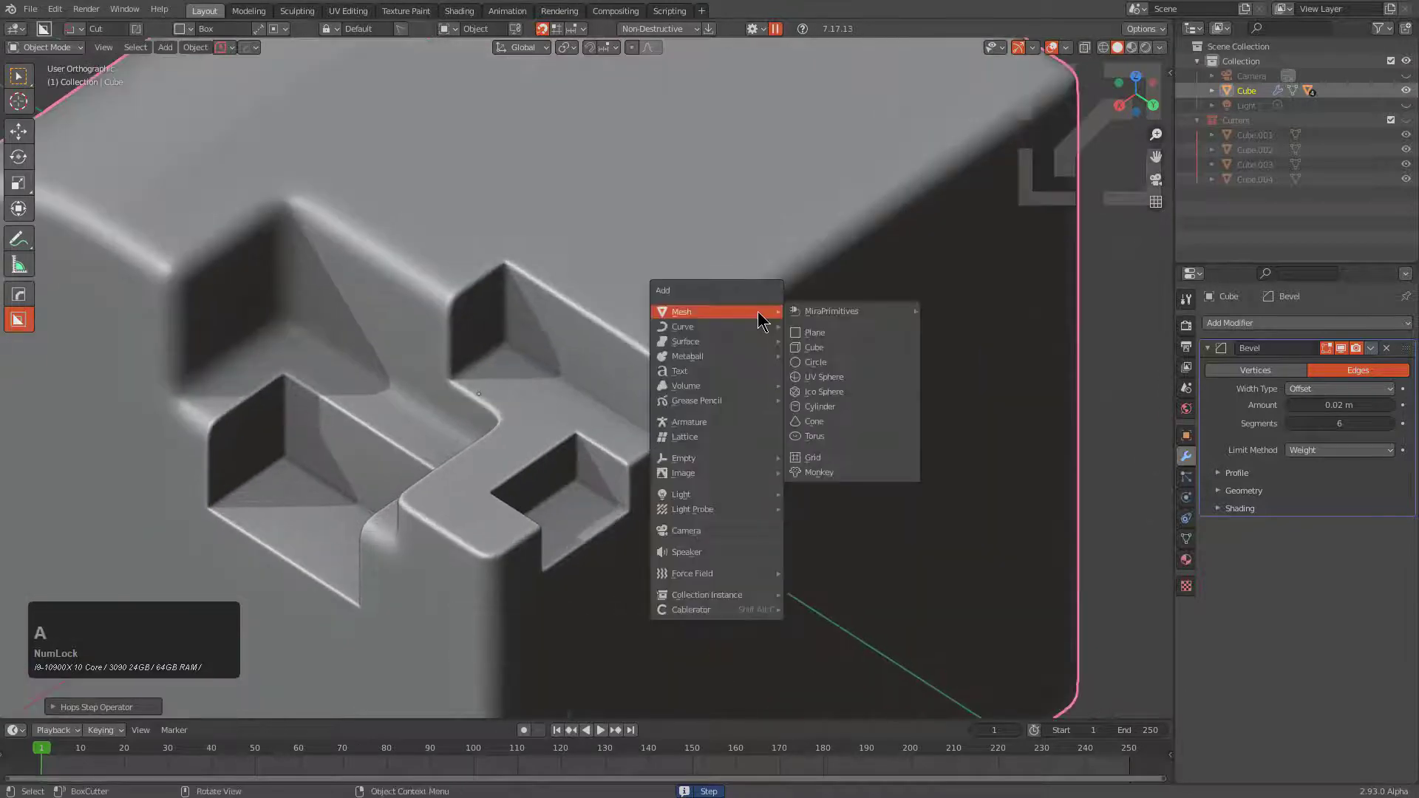
pyautogui.click(845, 347)
pyautogui.press('s')
pyautogui.click(903, 215)
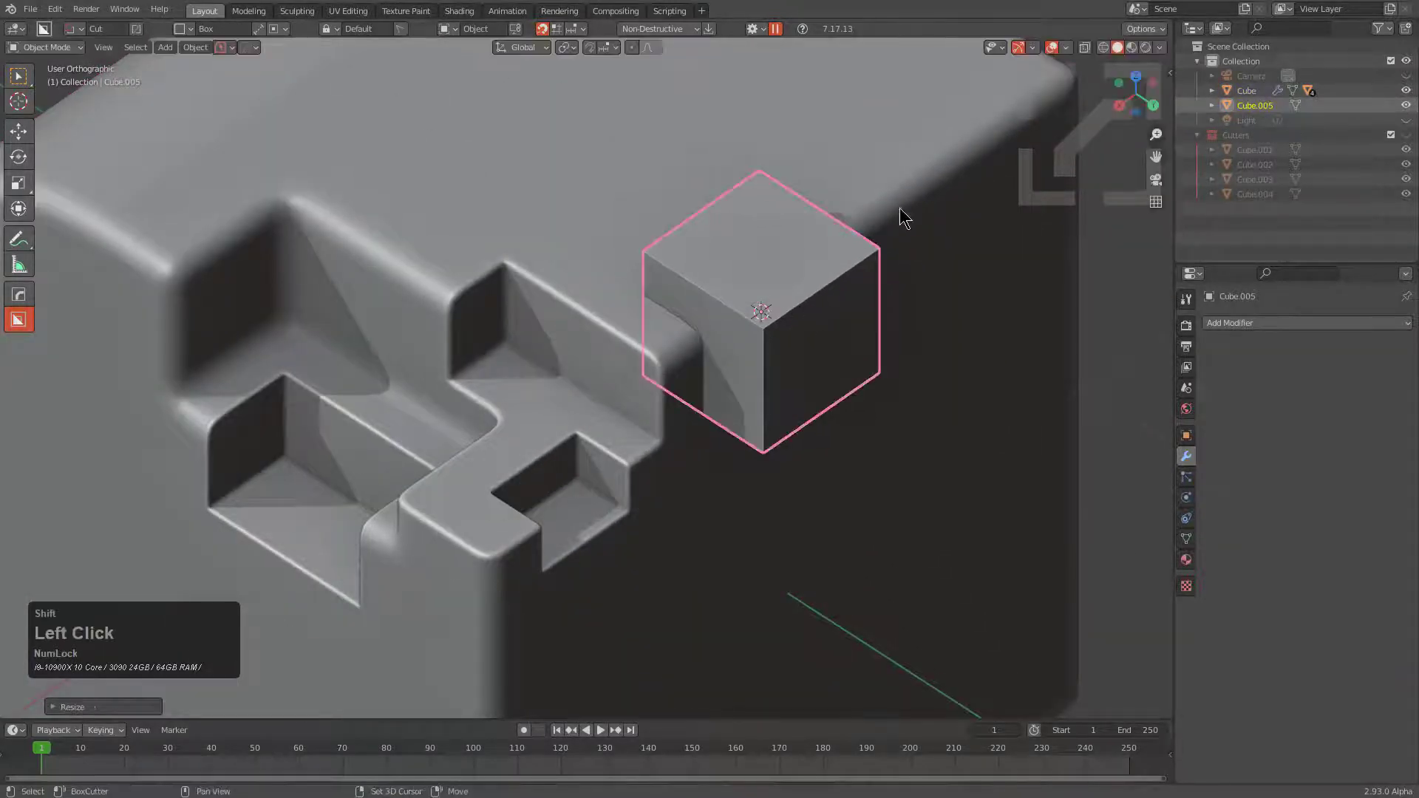
# Subtract the upper-edge cube from the block with a HardOps Difference boolean
pyautogui.press('q')
pyautogui.click(869, 99)
pyautogui.keyDown('shift'); pyautogui.moveTo(854, 354); pyautogui.dragTo(801, 378, button='middle'); pyautogui.keyUp('shift')
pyautogui.press('q')
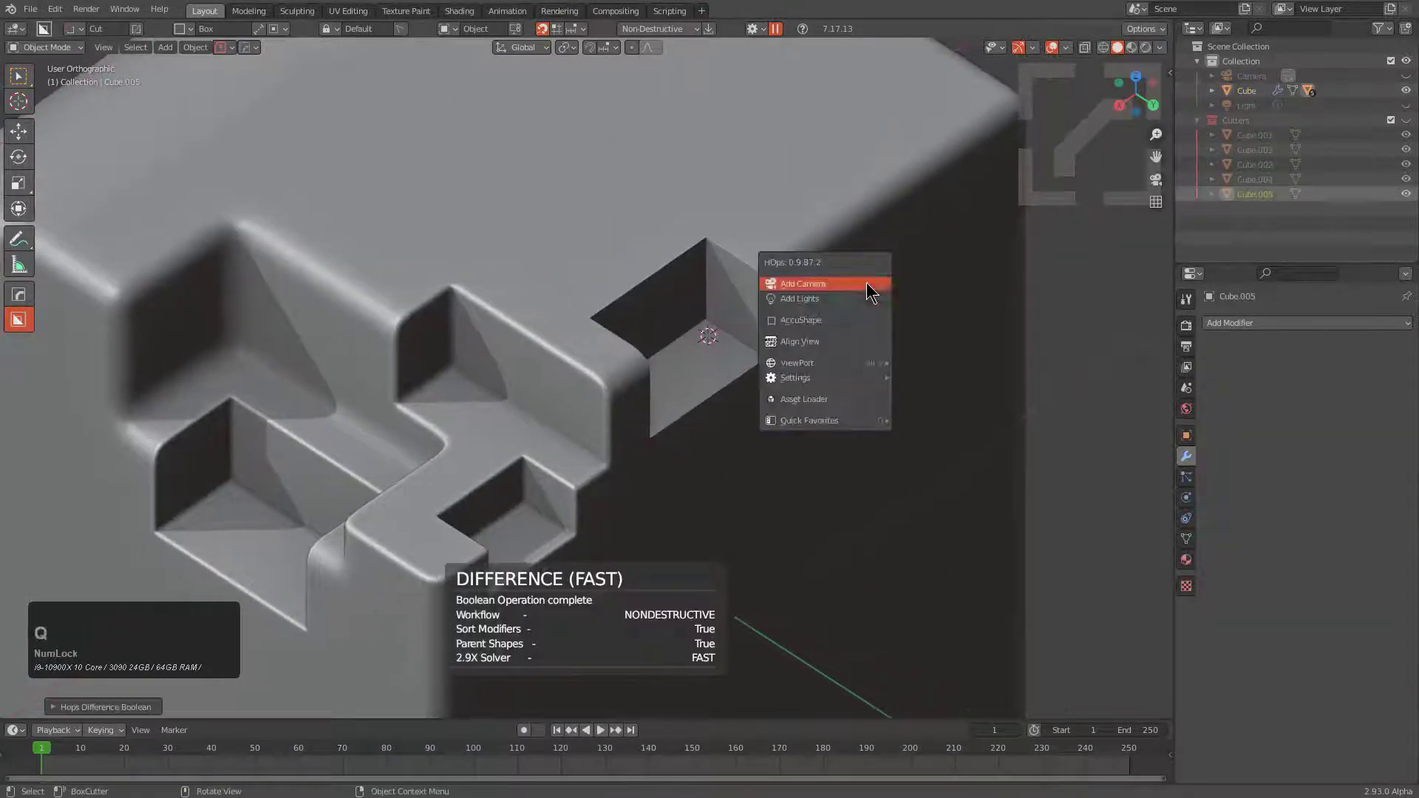
# Select the block and run Csharp to apply the upper-edge Difference cut
pyautogui.click(865, 212)
pyautogui.click(865, 213)
pyautogui.press('q')
pyautogui.click(869, 212)
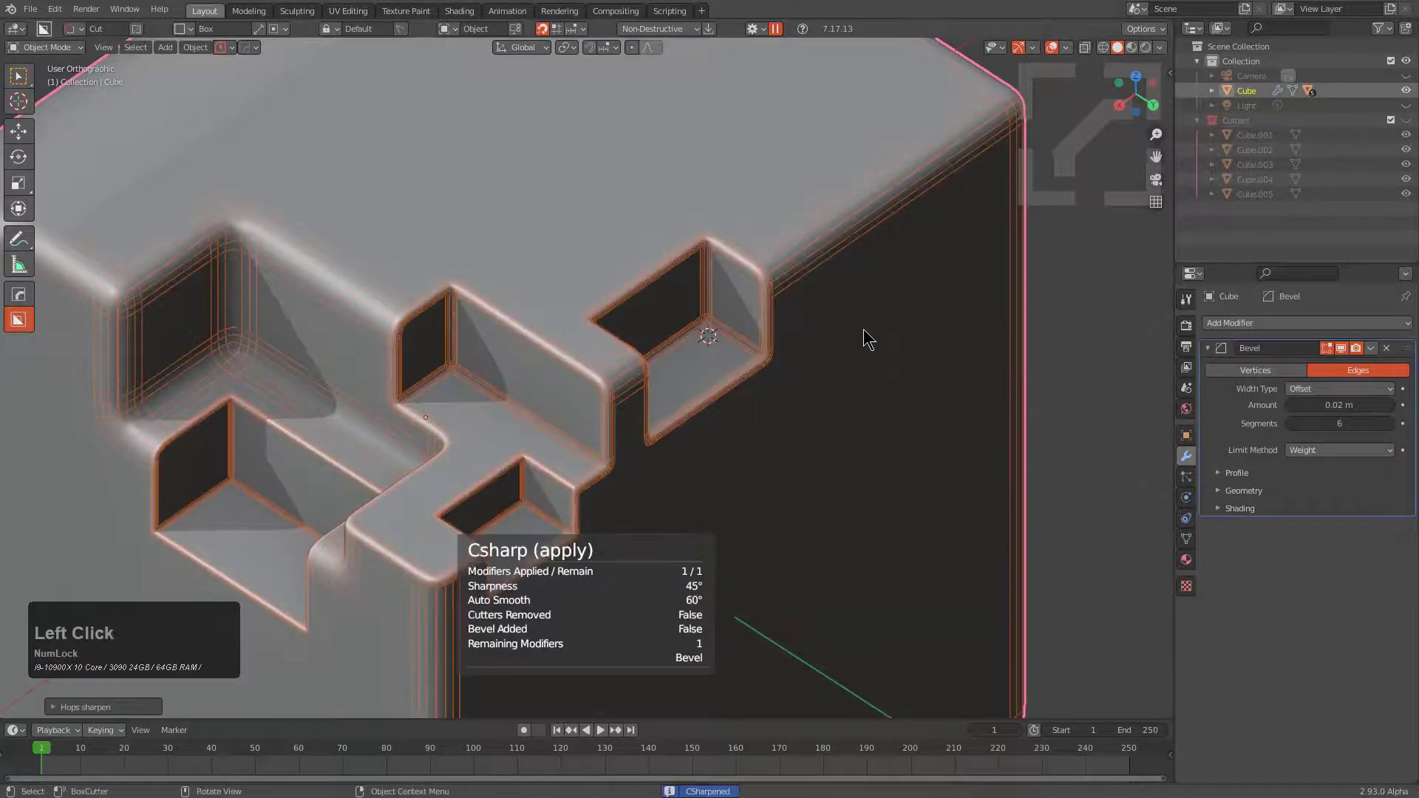
# Widen the block's weight-limited bevel to 0.039 m with the HardOps bevel adjustment
pyautogui.scroll(2, 866, 318)
pyautogui.press('q')
pyautogui.click(814, 315)
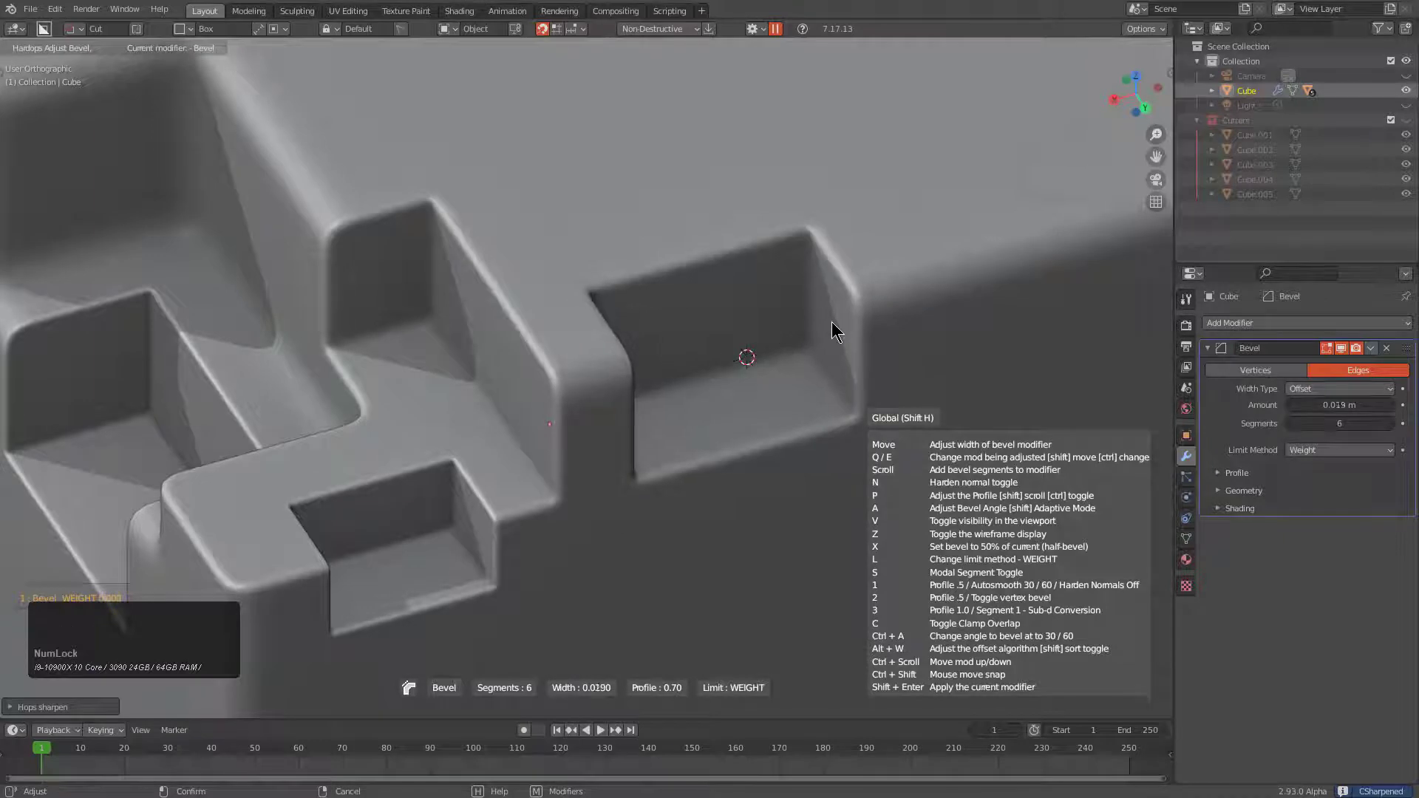
pyautogui.click(787, 323)
pyautogui.keyDown('shift'); pyautogui.scroll(-2, 851, 342); pyautogui.keyUp('shift')
pyautogui.scroll(2, 632, 326)
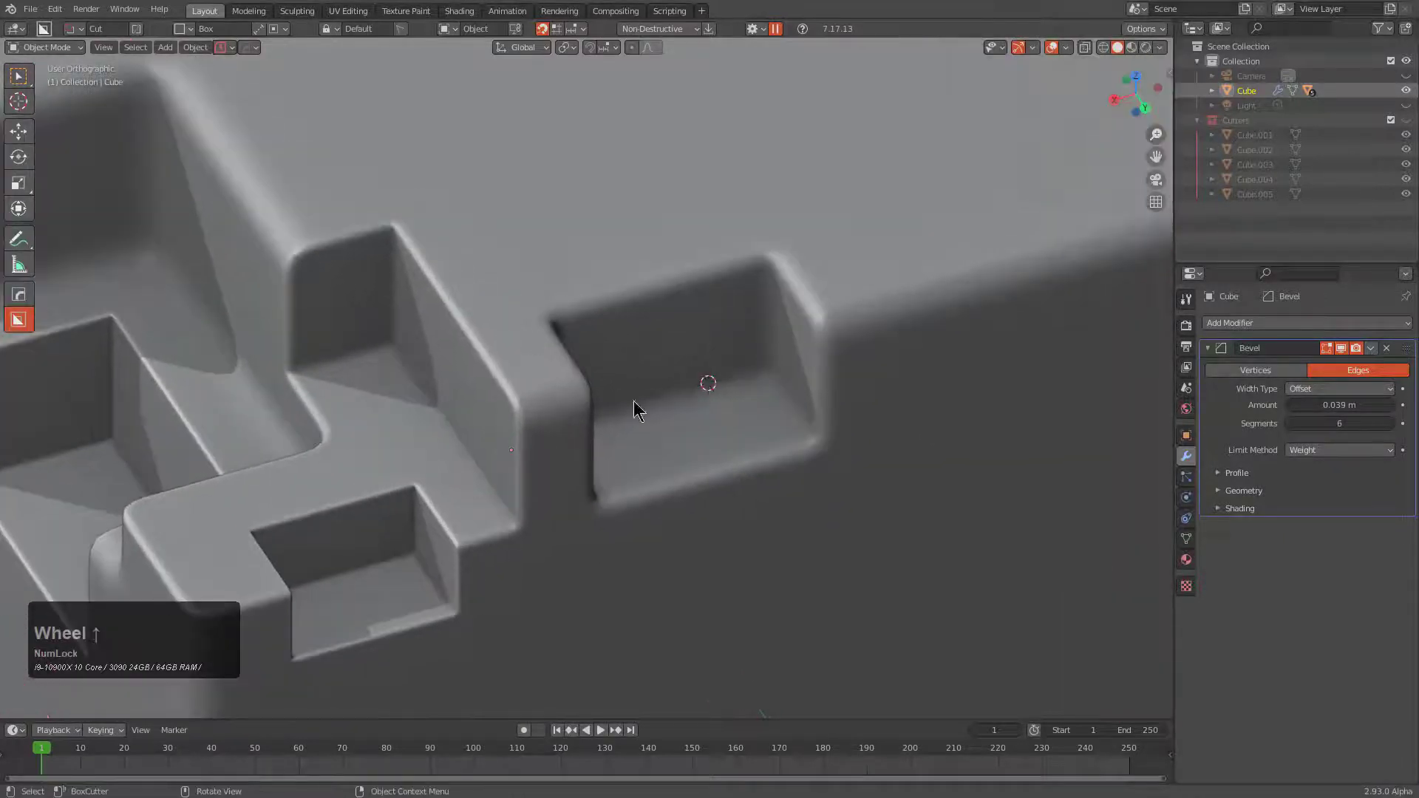
pyautogui.scroll(-2, 599, 320)
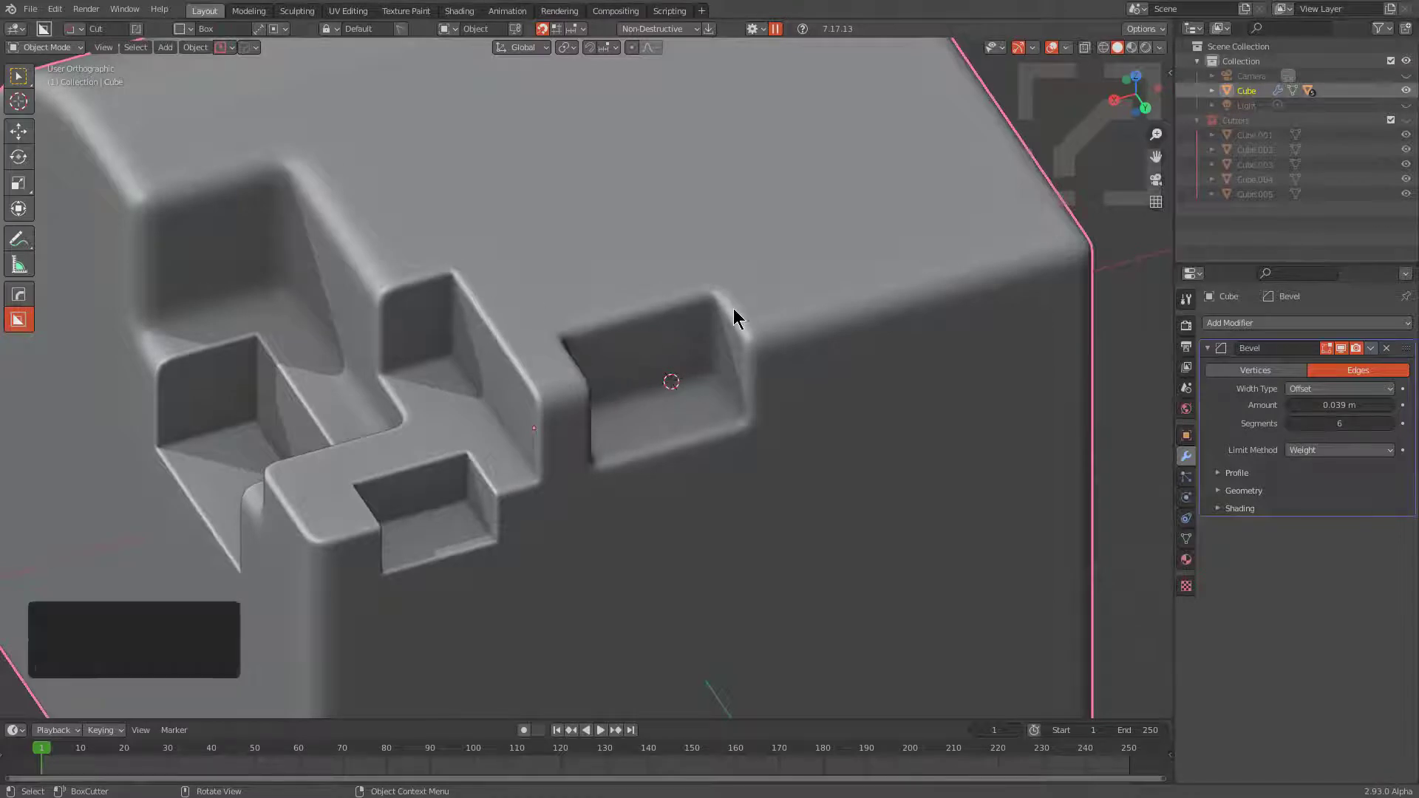
# Run HardOps Step on the block to bake the 0.039 m bevel and add a new weight-limited bevel
pyautogui.press('q')
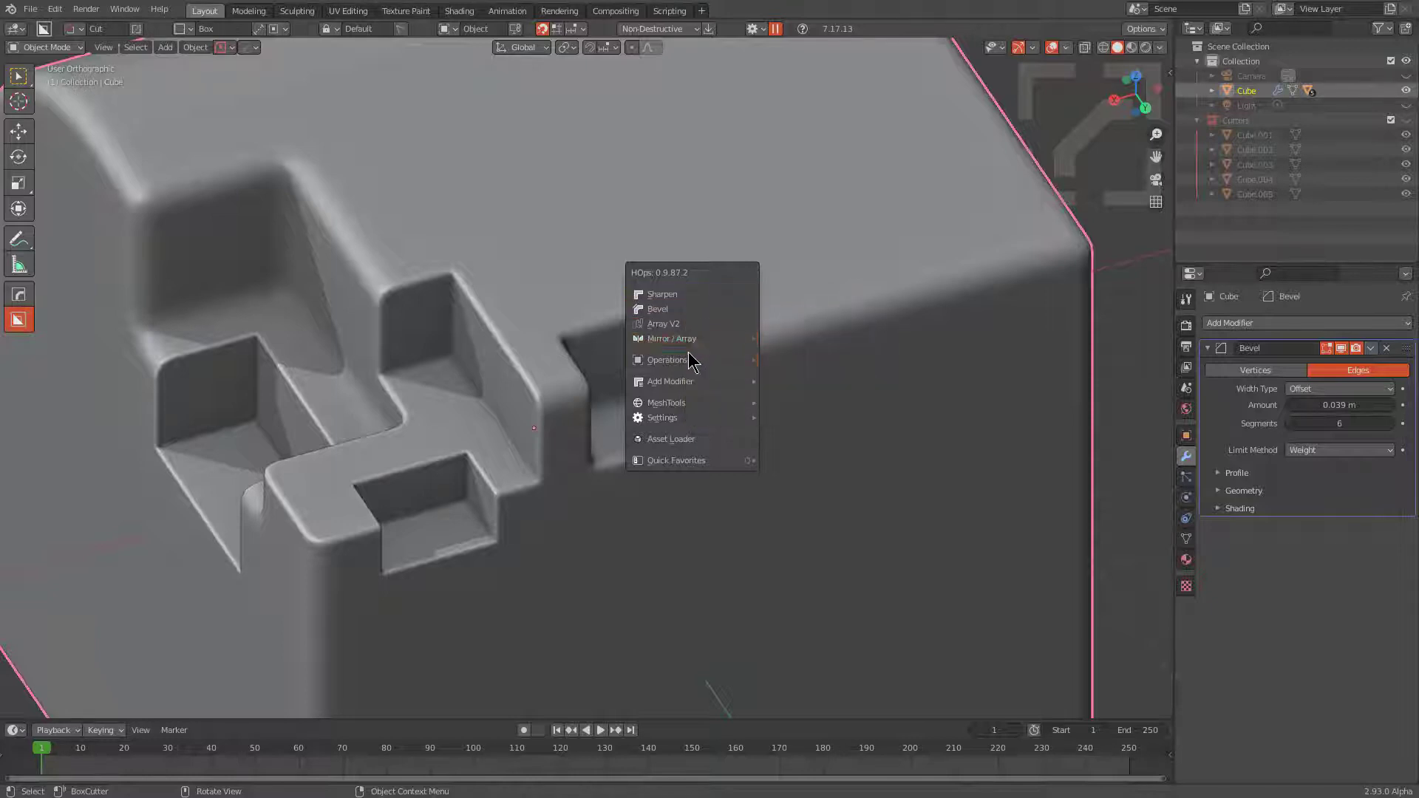
pyautogui.moveTo(693, 359)
pyautogui.click(809, 420)
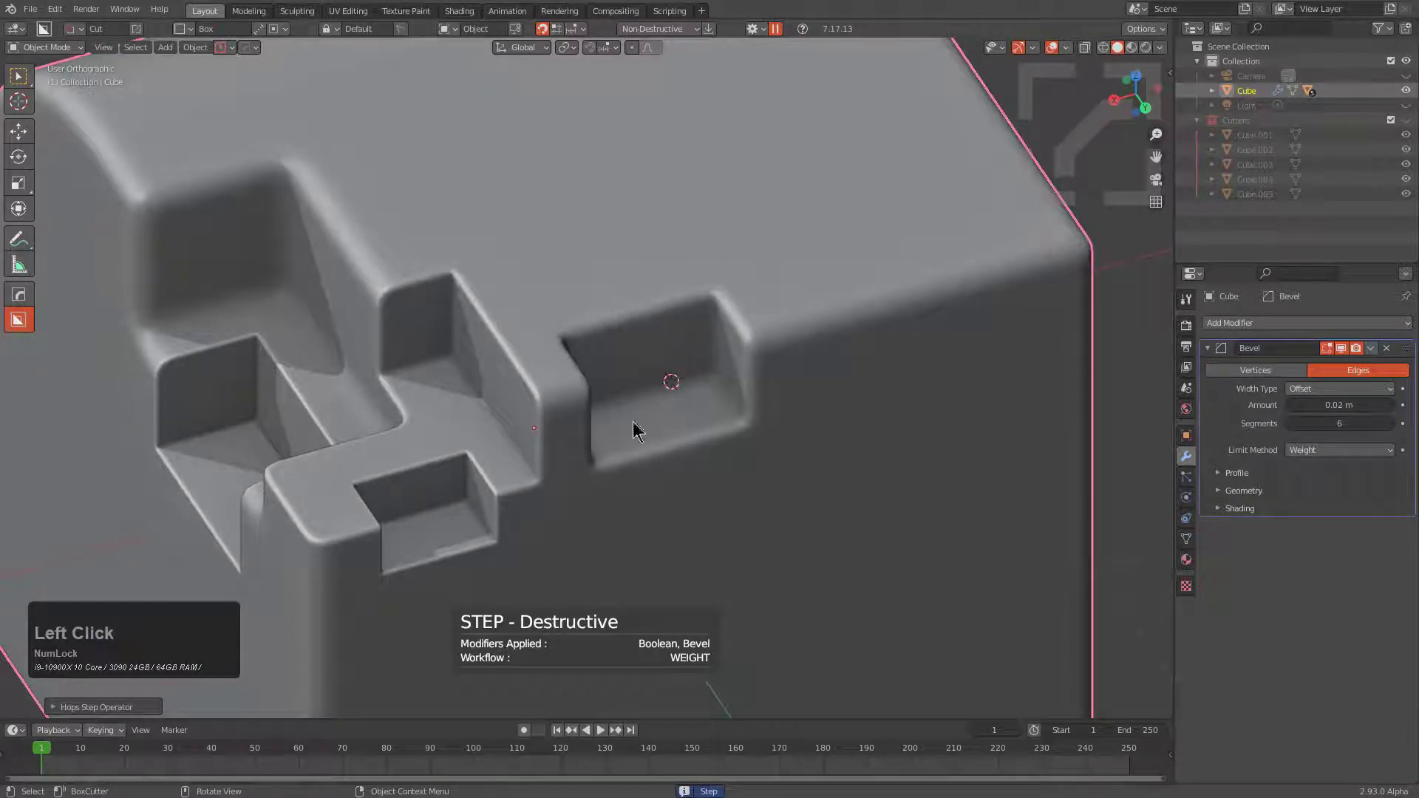
# Place the 3D cursor on the upper rim of the middle notch, add a cube there and scale it down
pyautogui.moveTo(572, 339); pyautogui.dragTo(660, 383, button='middle')
pyautogui.scroll(3, 767, 326)
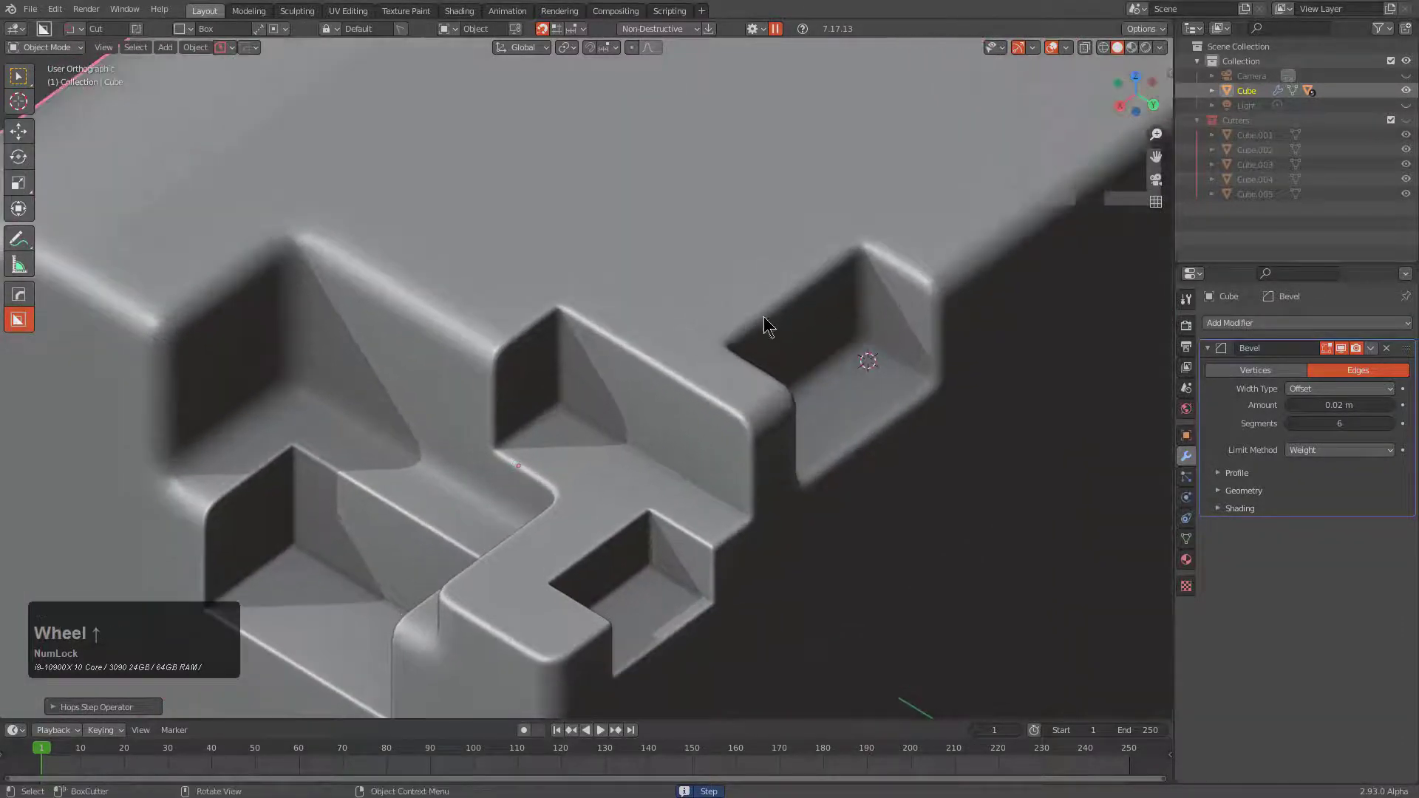
pyautogui.hotkey('shift', 'a')
pyautogui.moveTo(649, 348)
pyautogui.click(722, 393)
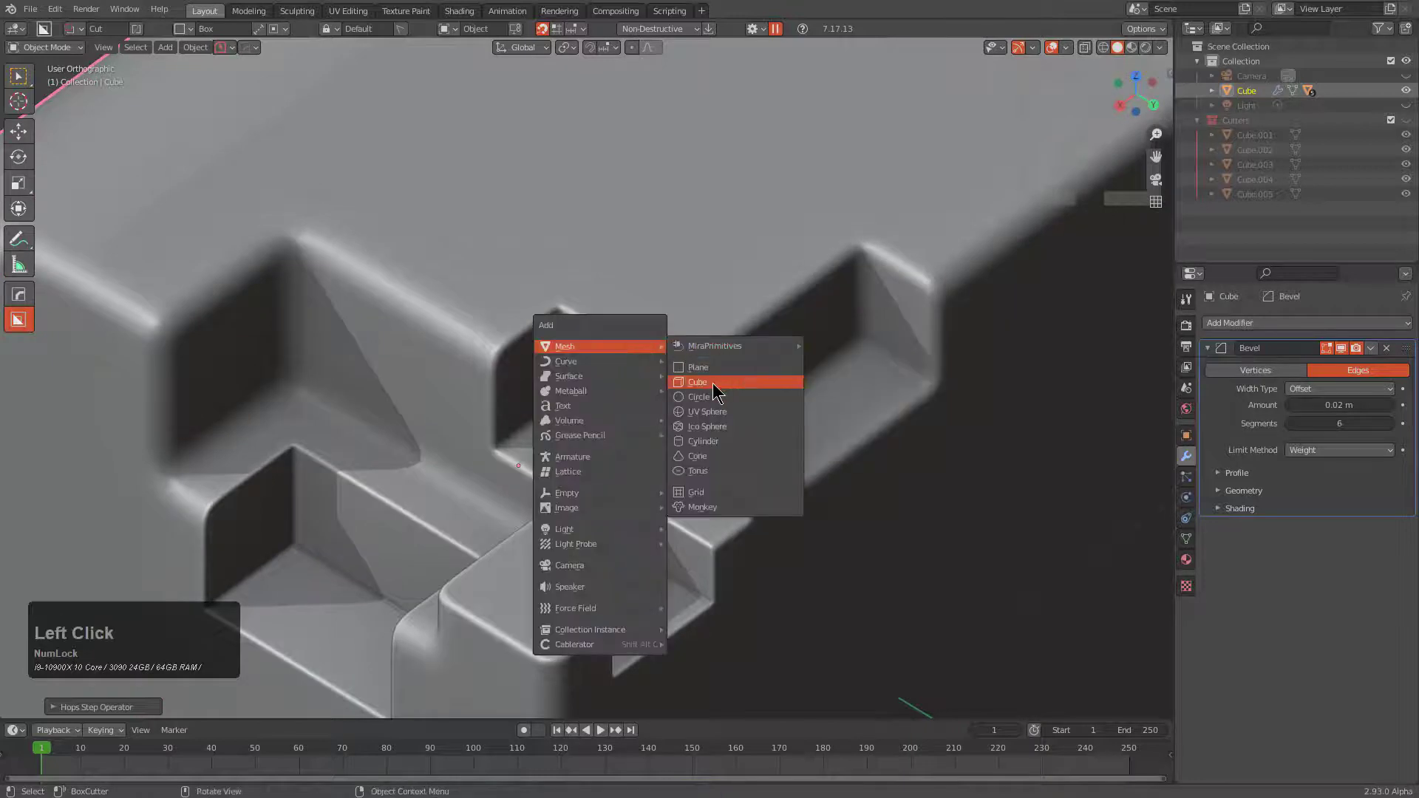
pyautogui.press('s')
pyautogui.click(669, 360)
# Subtract the small rim cube from the block with a HardOps Difference boolean
pyautogui.press('q')
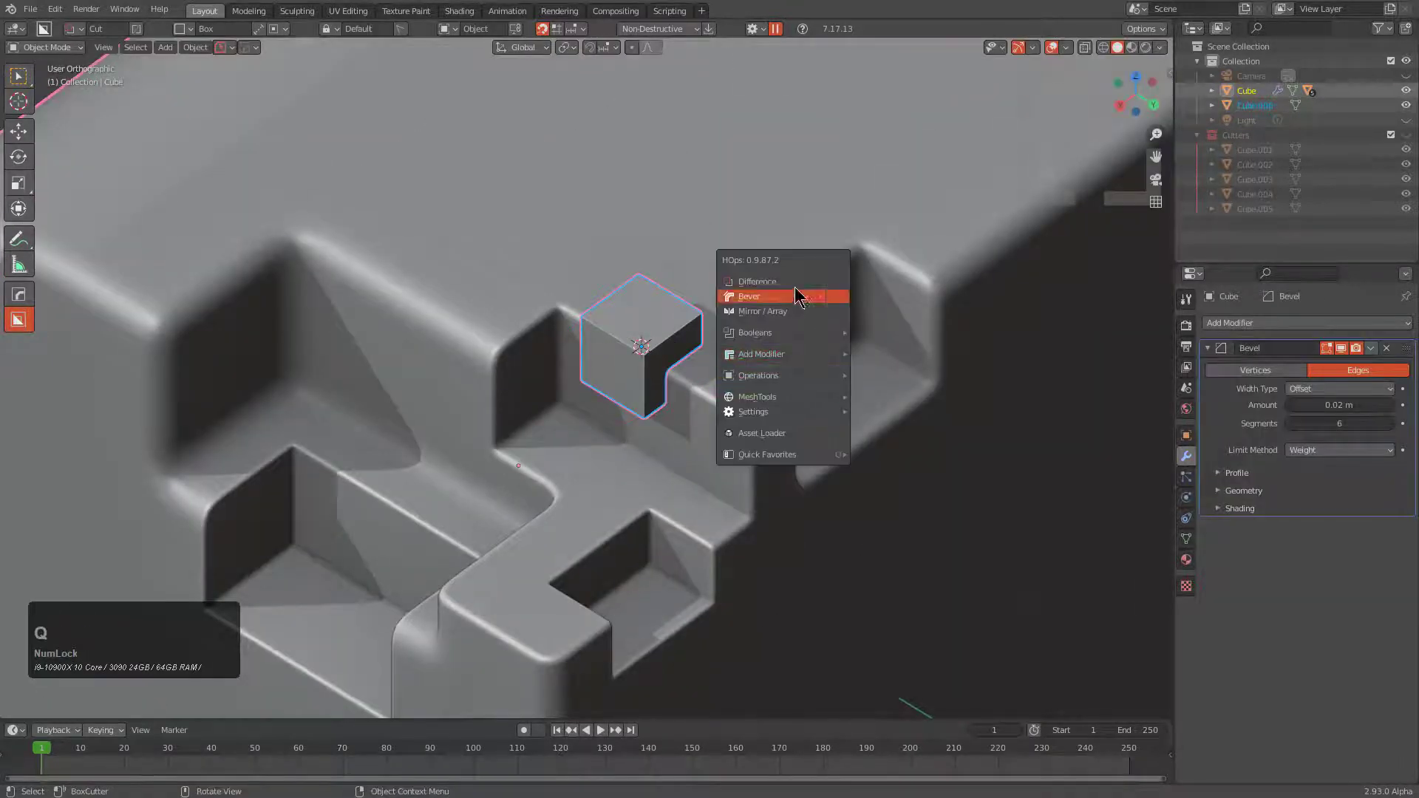
pyautogui.click(795, 296)
pyautogui.scroll(2, 659, 329)
# Reveal the block's newest boolean cutter with Ever Scroll and select the cutter
pyautogui.click(608, 257)
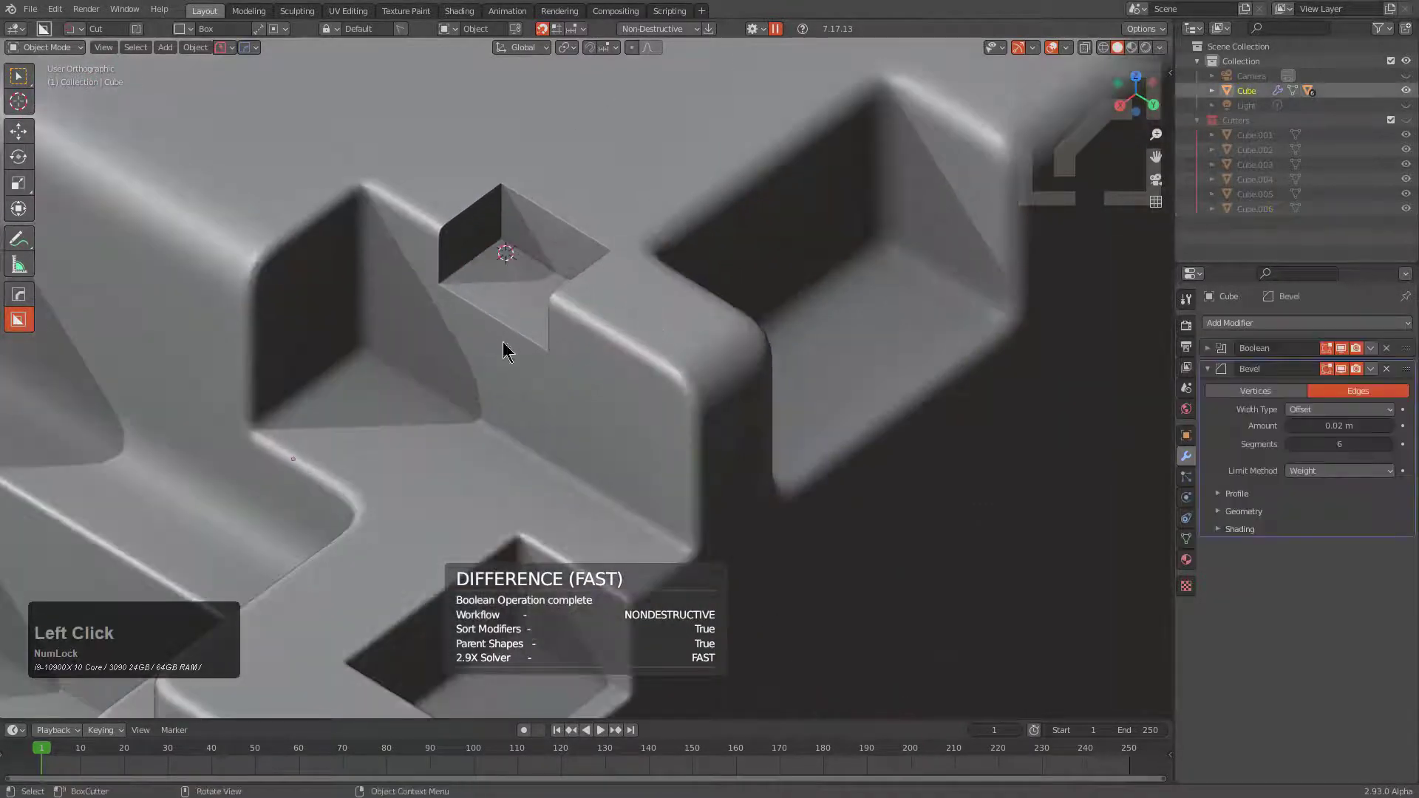
pyautogui.press('q')
pyautogui.click(585, 338)
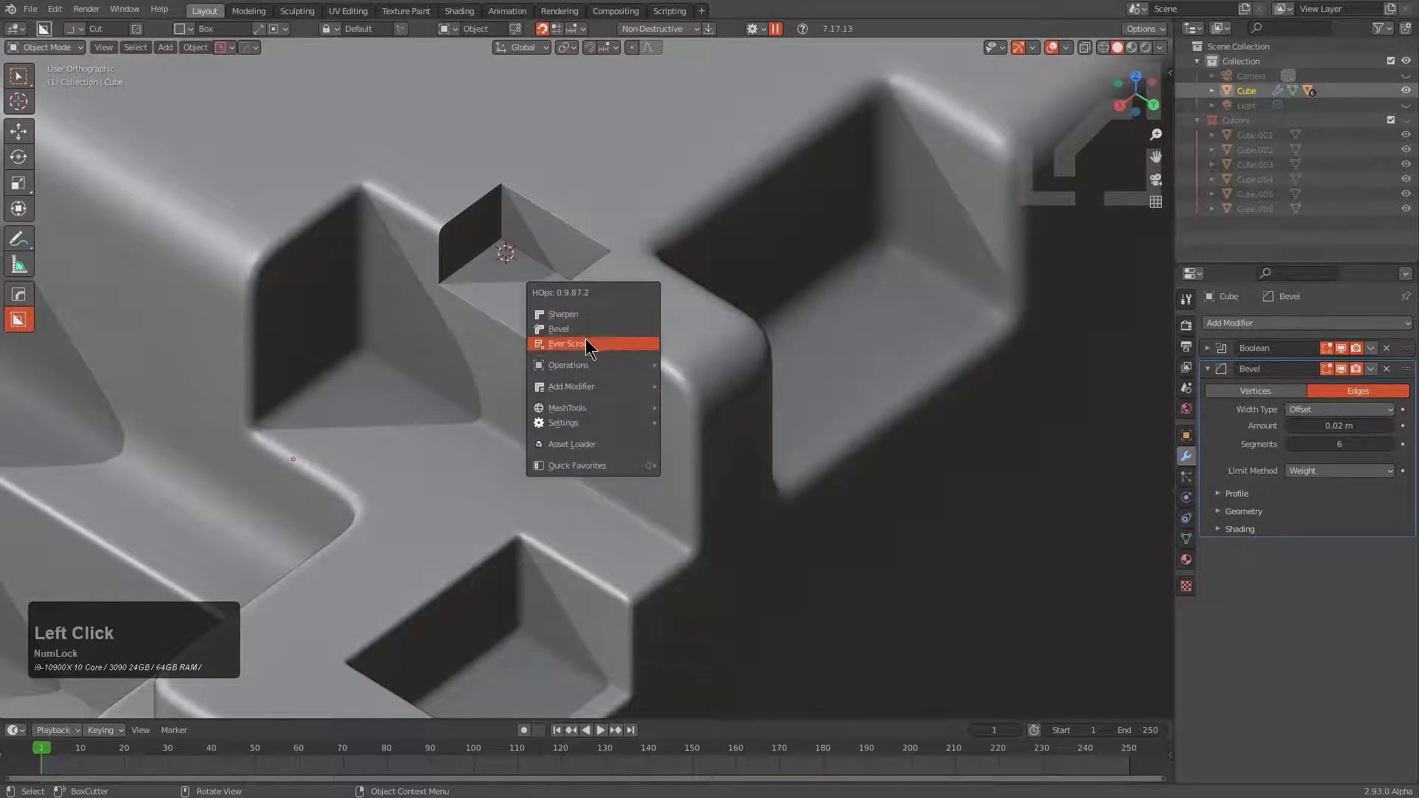
pyautogui.moveTo(621, 318); pyautogui.dragTo(643, 369, button='middle')
pyautogui.press('g')
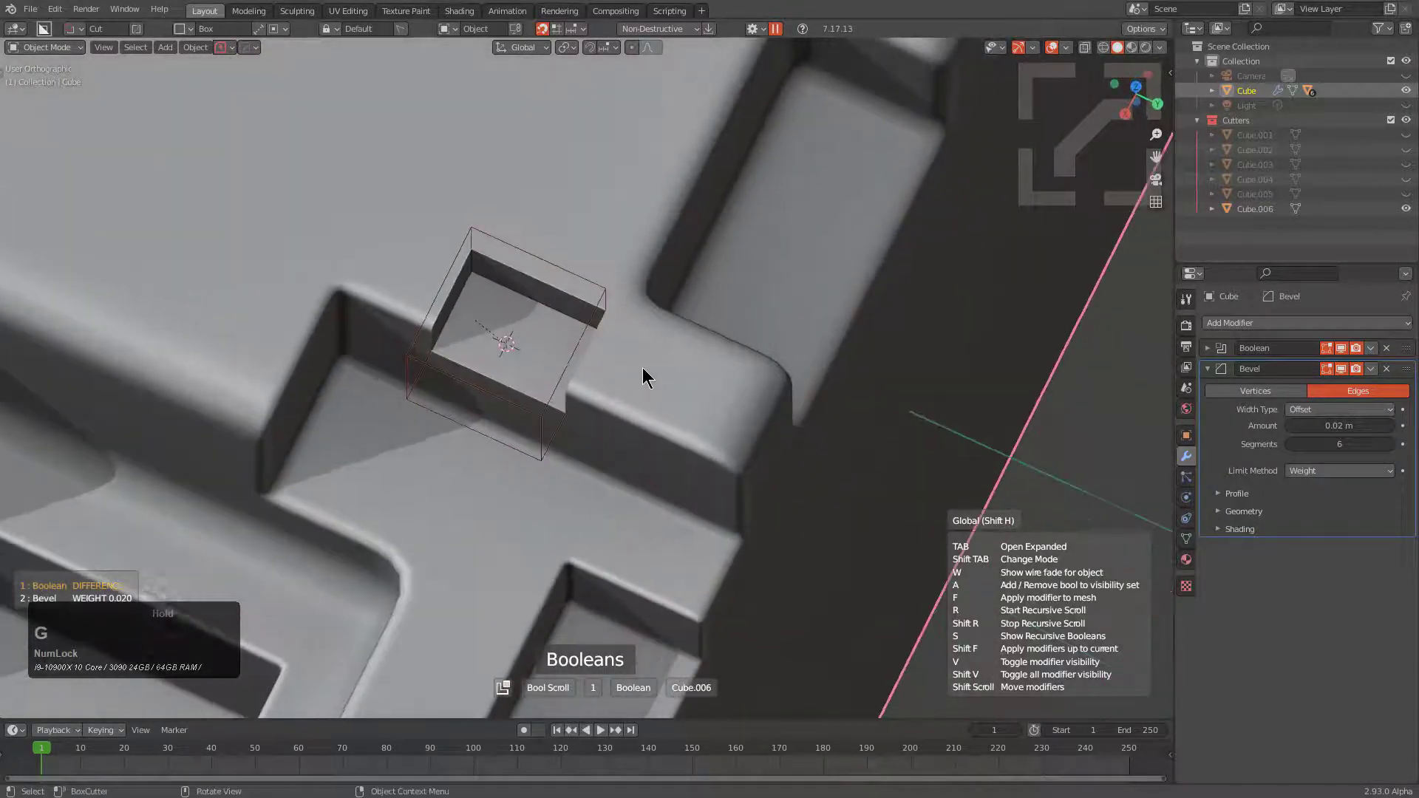
pyautogui.click(581, 343)
# Reposition the cutter so it cuts through the upper rim at the inner corner of the middle notch
pyautogui.press('g')
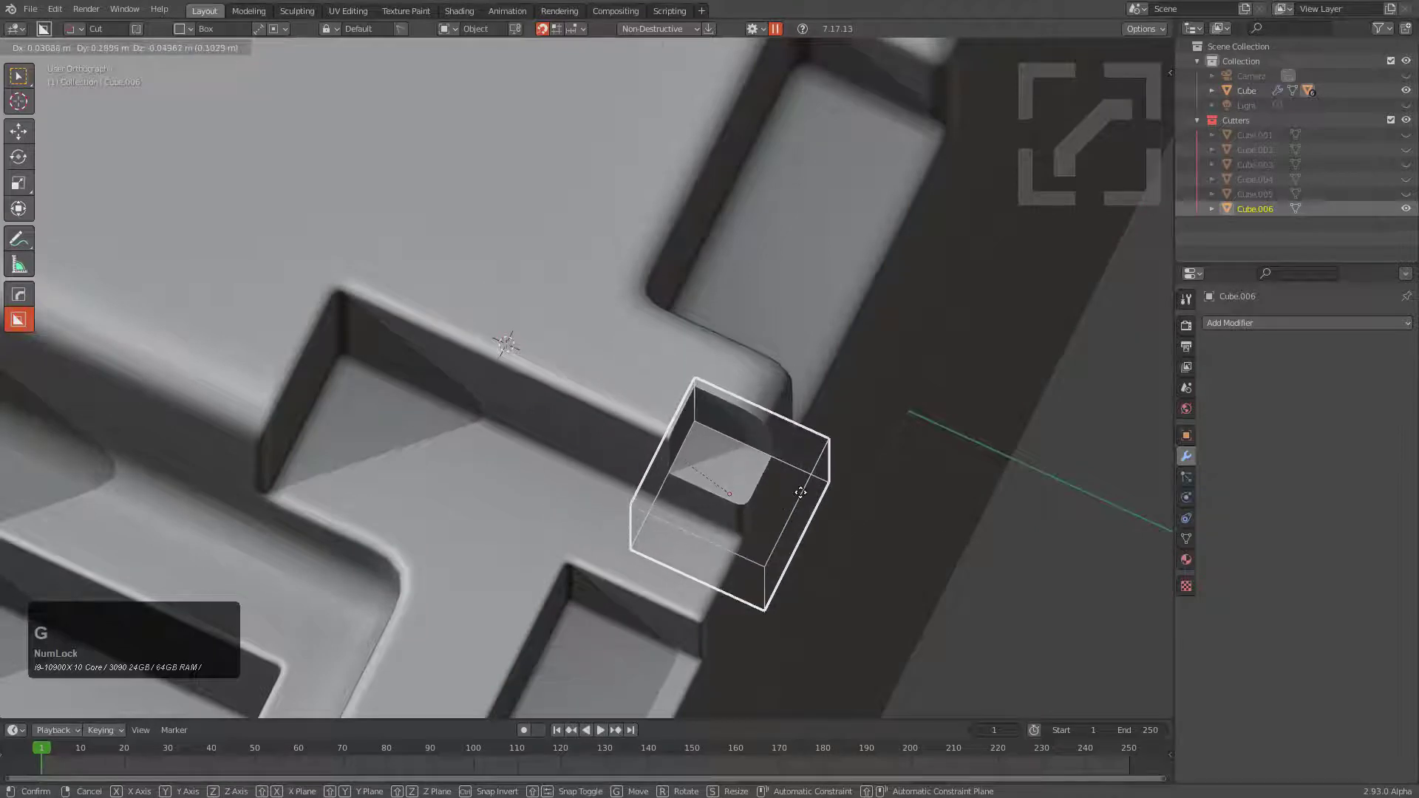
pyautogui.click(425, 326)
pyautogui.keyDown('shift'); pyautogui.moveTo(425, 325); pyautogui.dragTo(586, 399, button='middle'); pyautogui.keyUp('shift')
pyautogui.scroll(1, 585, 399)
pyautogui.press('g')
pyautogui.click(579, 340)
pyautogui.keyDown('shift'); pyautogui.moveTo(515, 332); pyautogui.dragTo(611, 374, button='middle'); pyautogui.keyUp('shift')
pyautogui.scroll(-2, 595, 363)
pyautogui.press('g')
pyautogui.click(581, 359)
# Stretch the cutter along Z and adjust its height so the cut reaches down the notch wall
pyautogui.scroll(1, 611, 374)
pyautogui.press('s')
pyautogui.press('z')
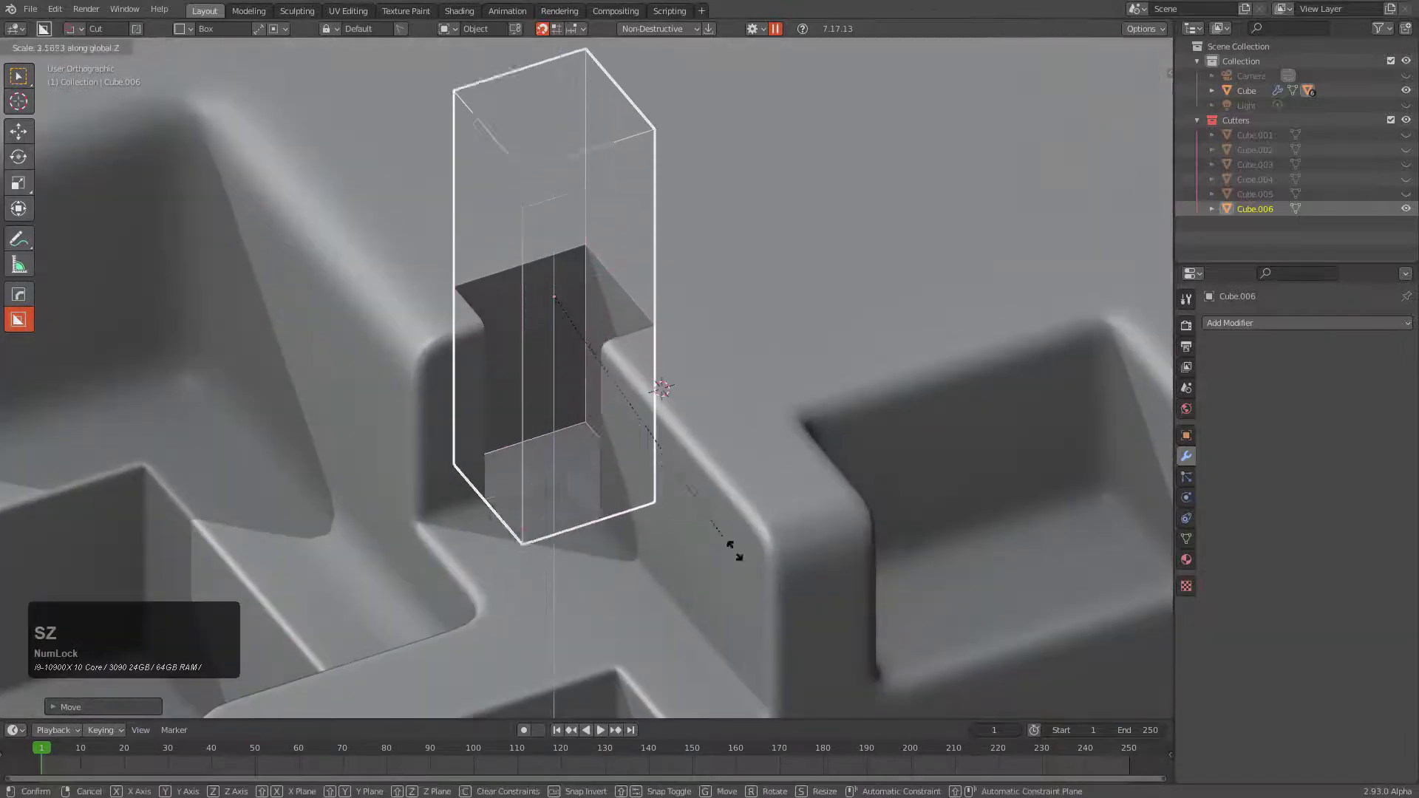
pyautogui.click(640, 405)
pyautogui.press('g')
pyautogui.press('z')
pyautogui.click(658, 392)
pyautogui.press('1')
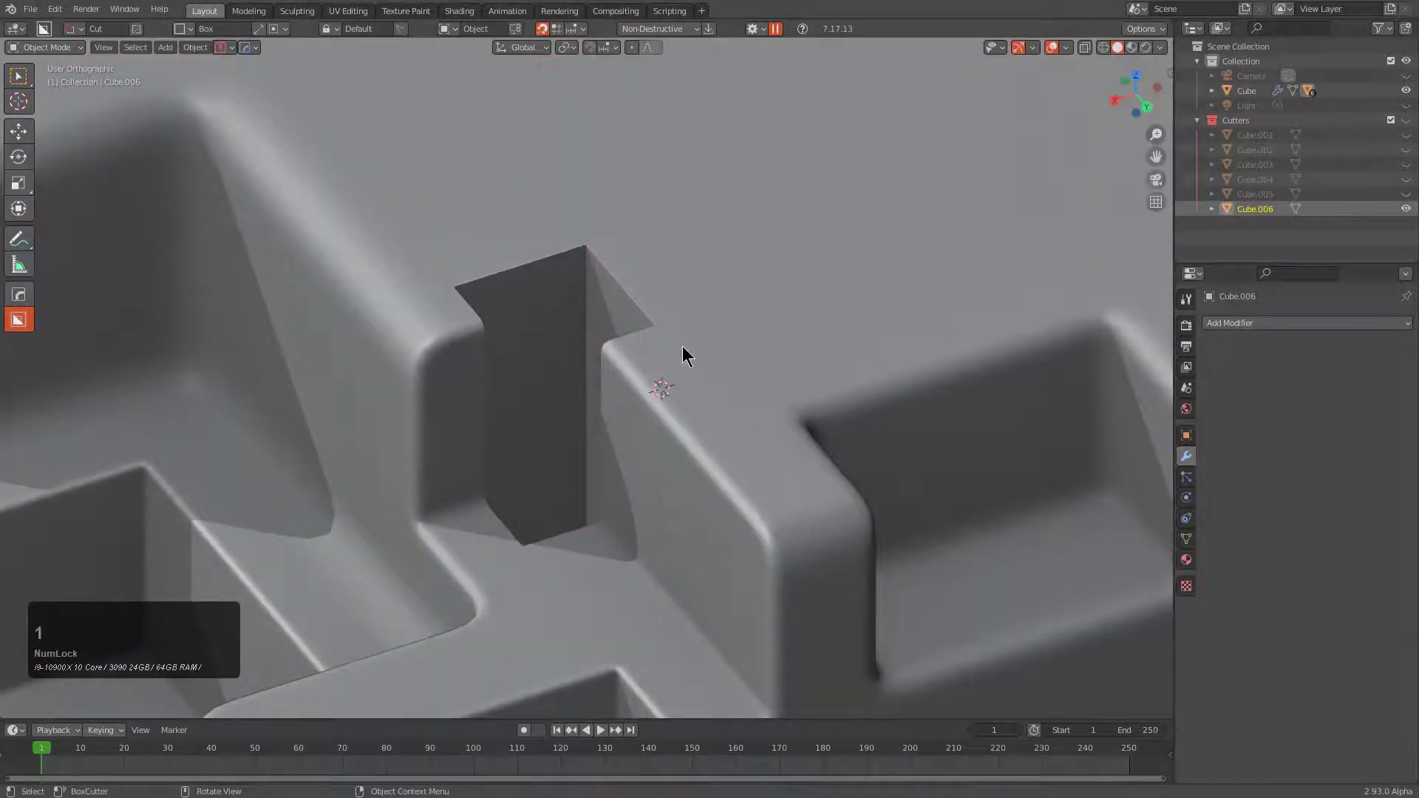
# Select the block and run Csharp to apply the tall notch cut
pyautogui.click(667, 370)
pyautogui.moveTo(667, 369); pyautogui.dragTo(742, 303, button='middle')
pyautogui.press('q')
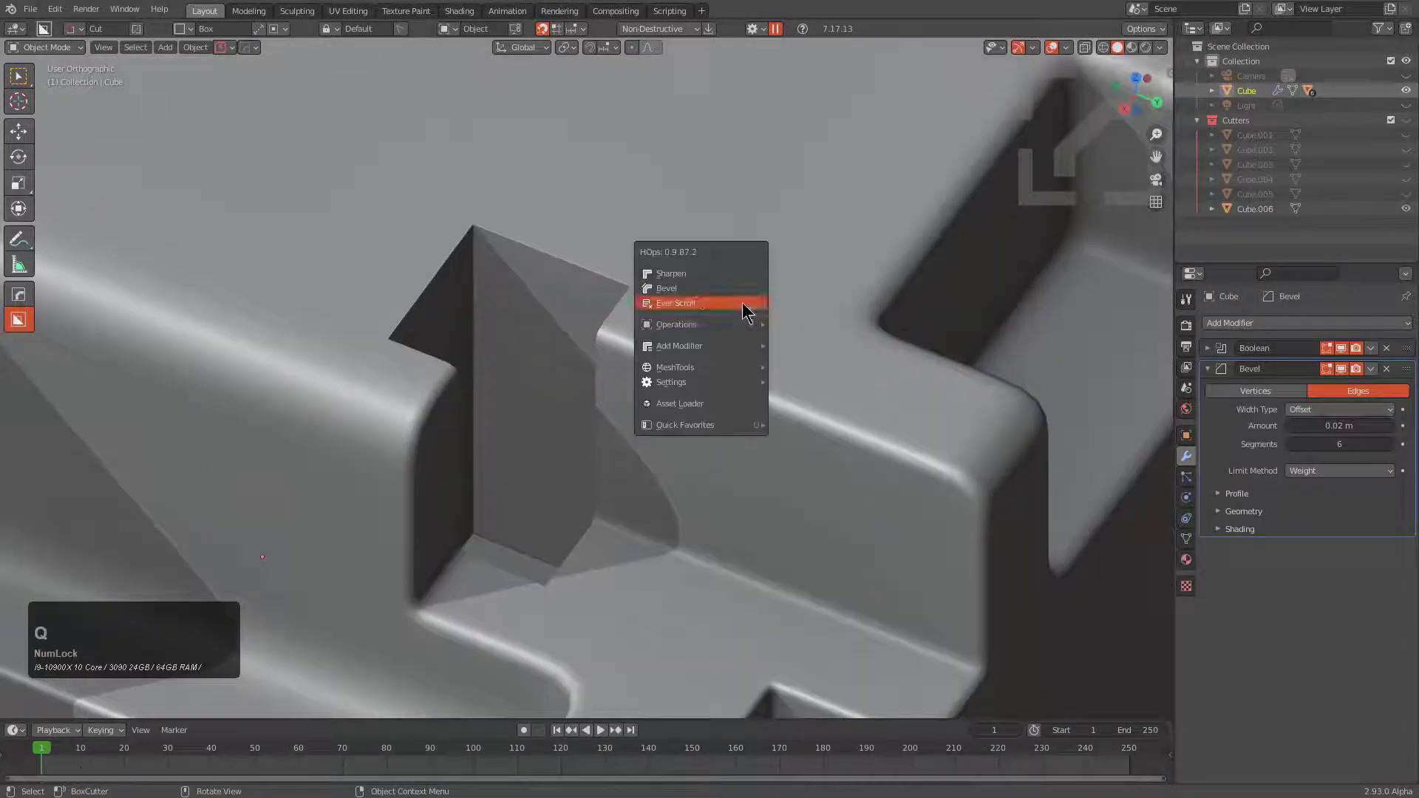
pyautogui.click(700, 275)
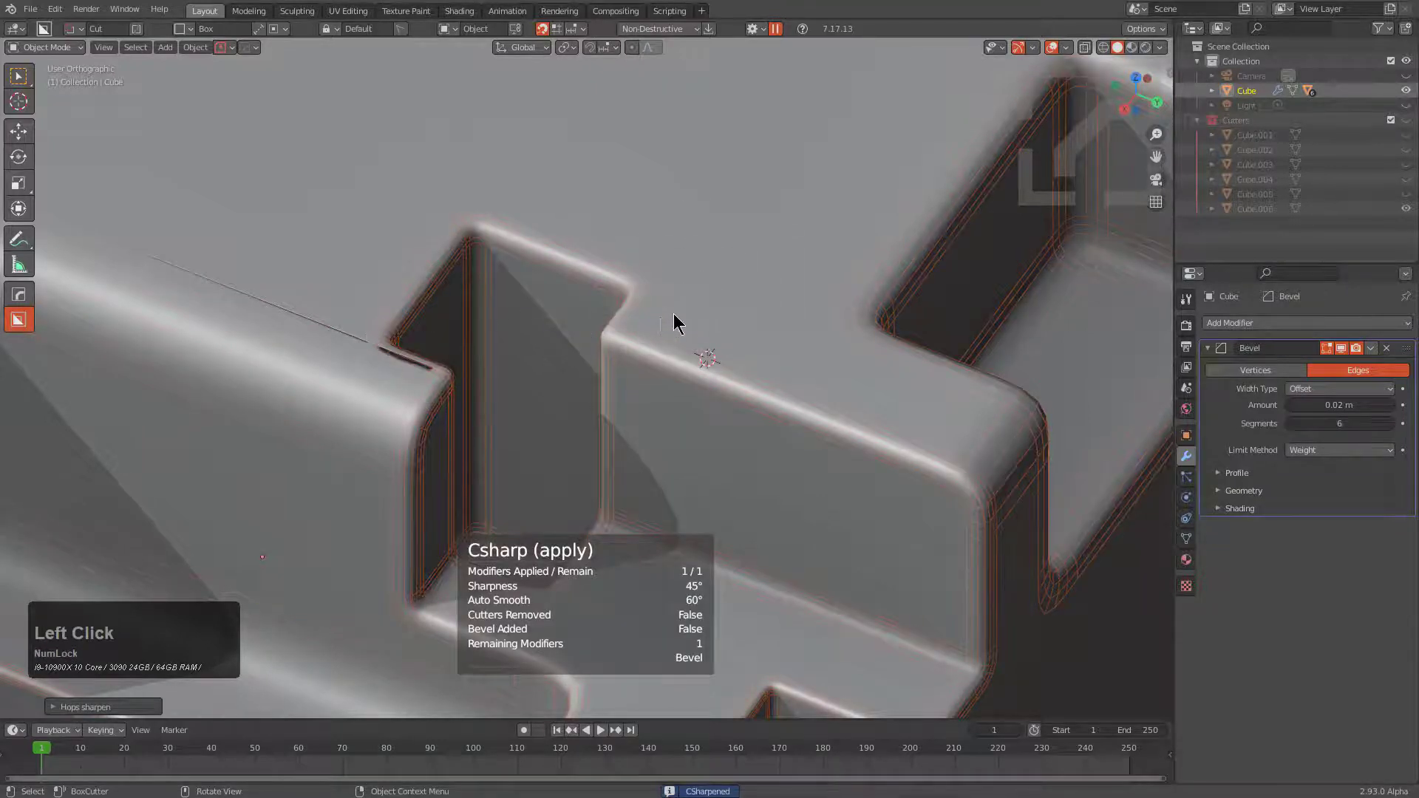
# Narrow the block's weight-limited bevel to 0.007 m with the HardOps bevel adjustment
pyautogui.press('q')
pyautogui.click(642, 322)
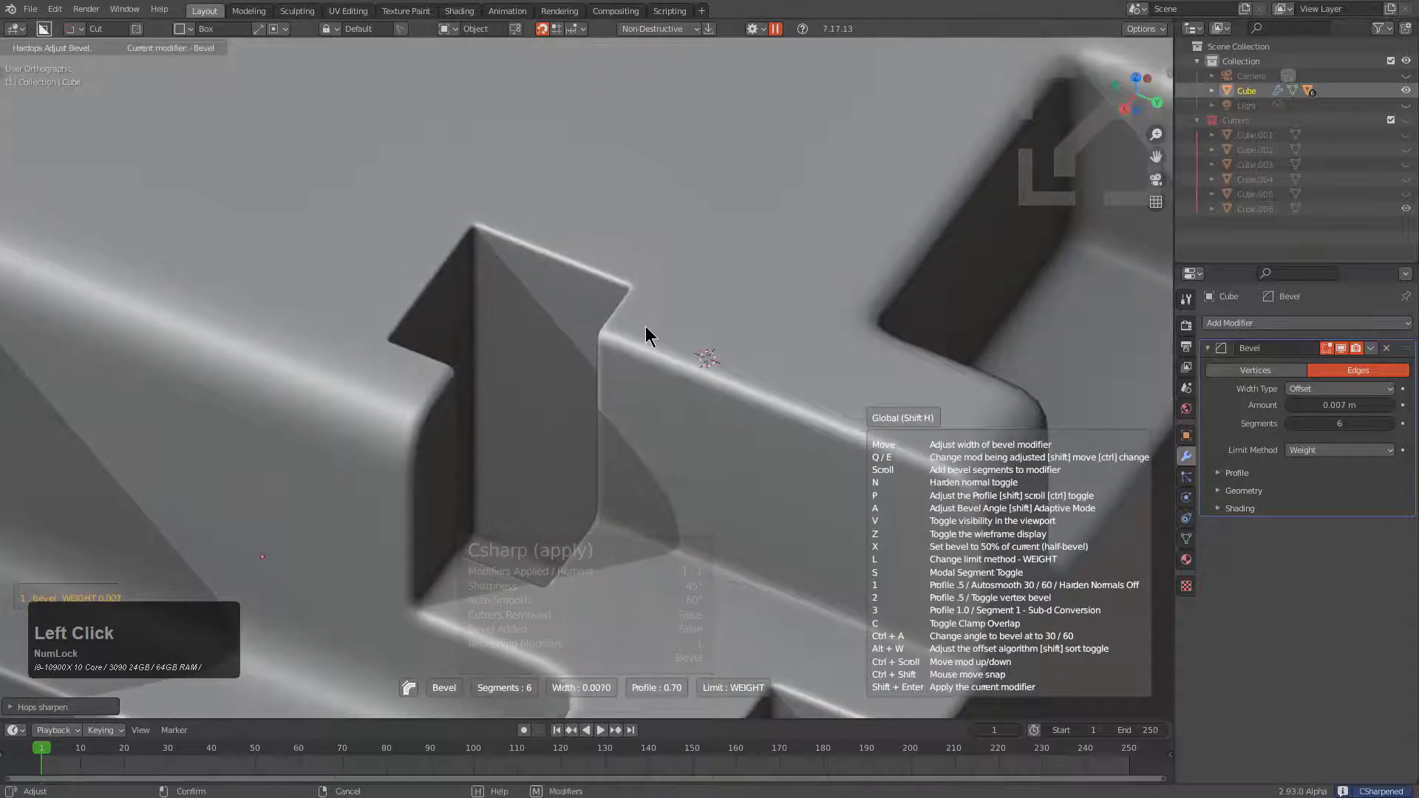
pyautogui.click(645, 337)
pyautogui.moveTo(646, 337); pyautogui.dragTo(558, 311, button='middle')
pyautogui.scroll(-2, 673, 296)
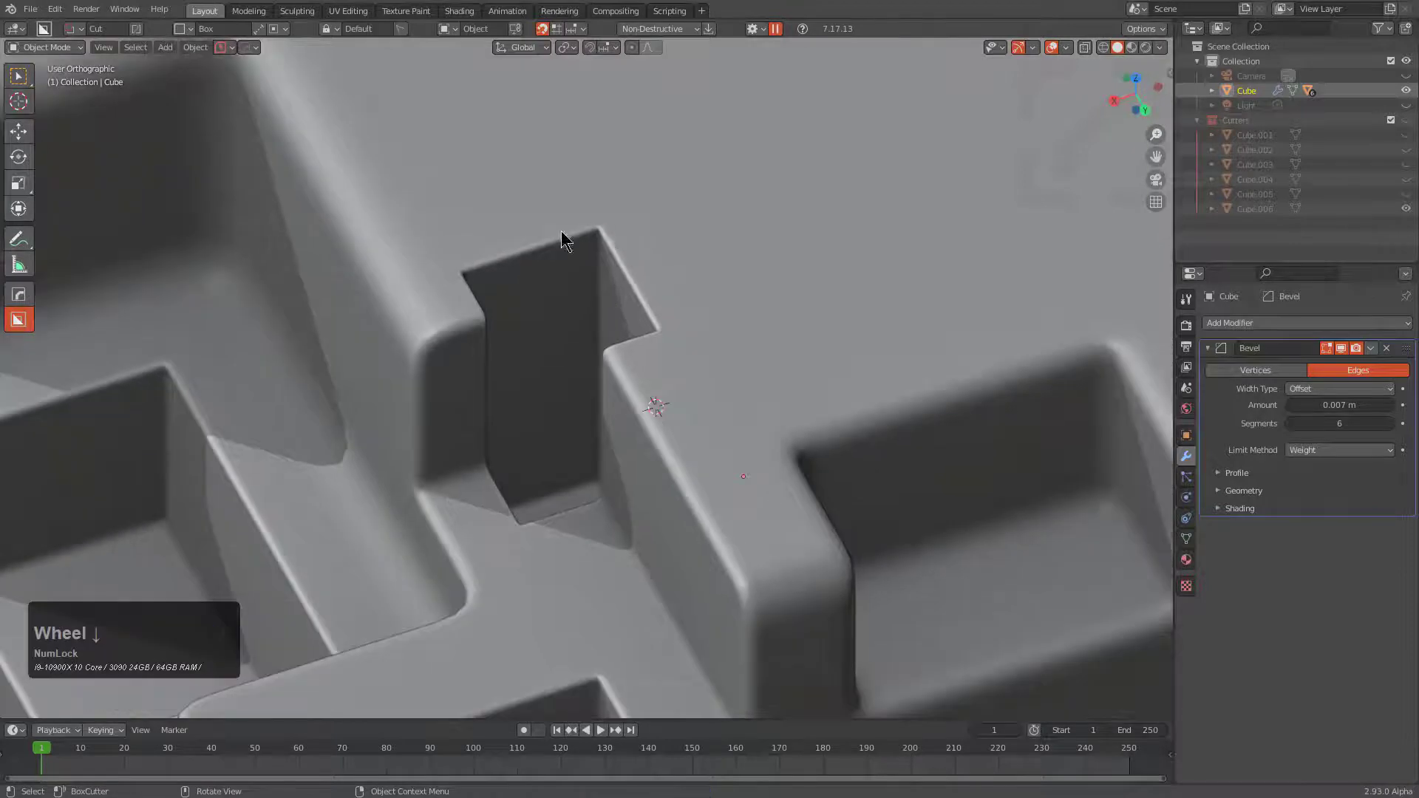
# Examine the tall notch and its unhidden geometry in Edit Mode
pyautogui.moveTo(499, 347); pyautogui.dragTo(655, 370, button='middle')
pyautogui.scroll(4, 644, 412)
pyautogui.press('Tab')
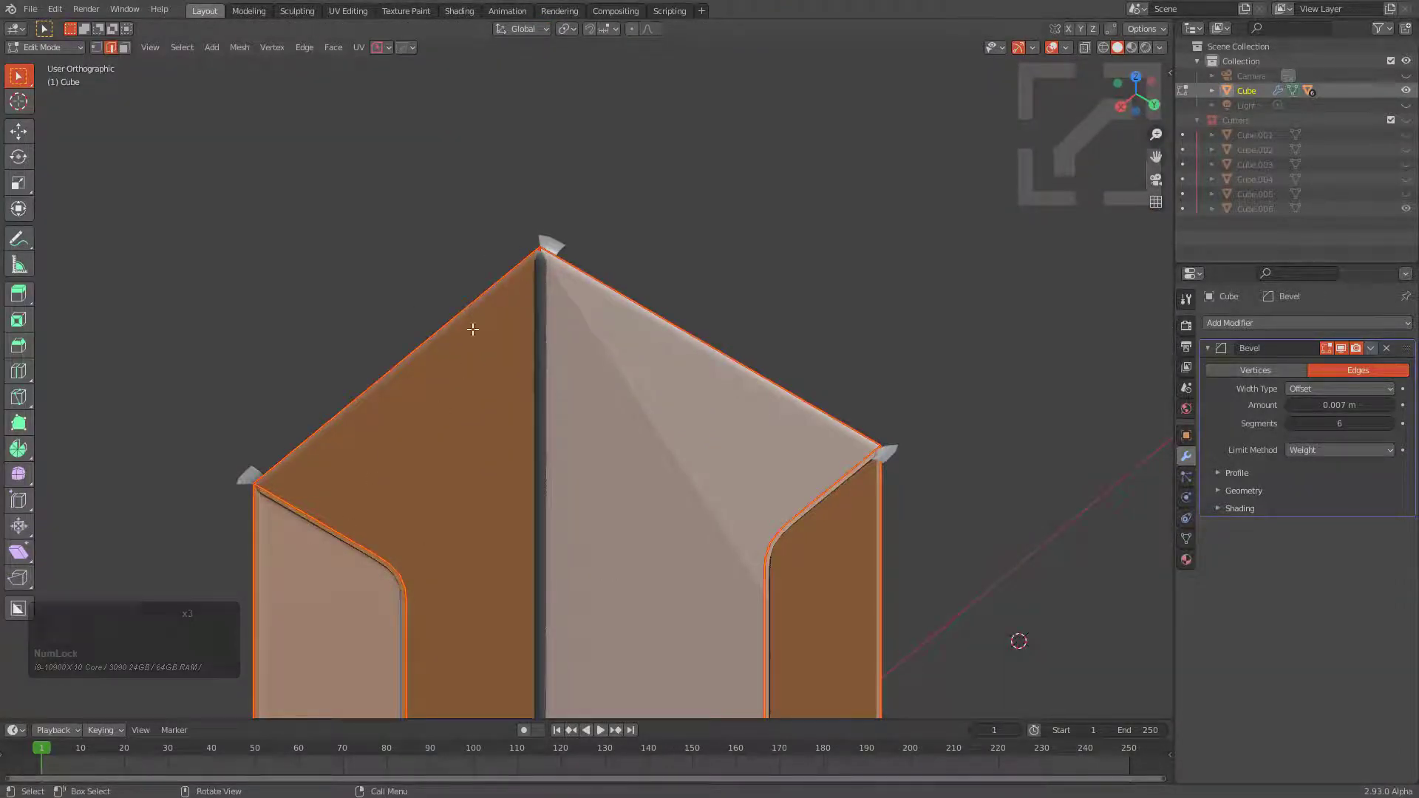
pyautogui.scroll(-4, 476, 326)
pyautogui.keyDown('shift'); pyautogui.moveTo(498, 600); pyautogui.dragTo(557, 344, button='middle'); pyautogui.keyUp('shift')
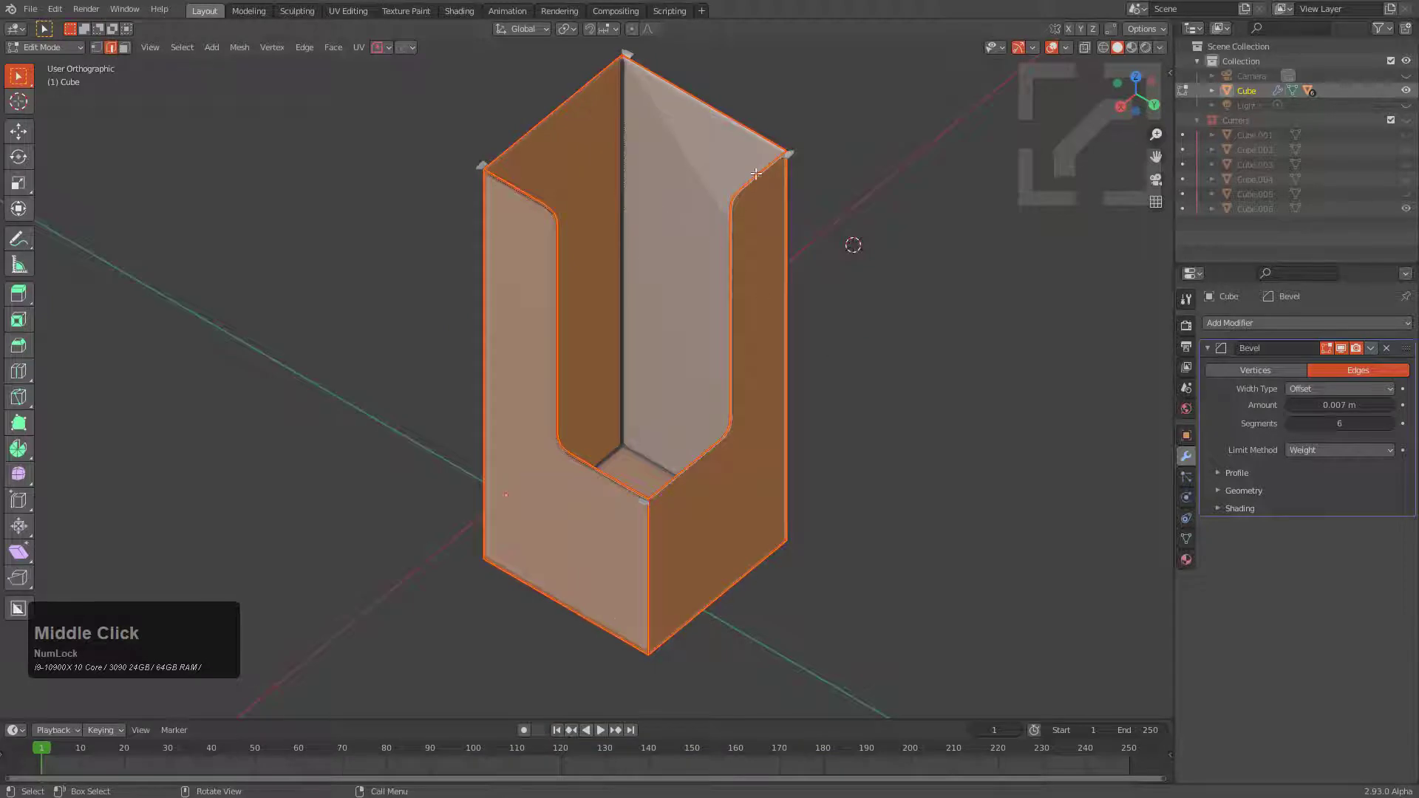
pyautogui.press('Tab')
pyautogui.scroll(-2, 667, 242)
pyautogui.moveTo(610, 287); pyautogui.dragTo(717, 322, button='middle')
# Run HardOps Step on the block to bake the 0.007 m bevel and add a new weight-limited bevel
pyautogui.click(721, 327)
pyautogui.press('q')
pyautogui.moveTo(680, 381)
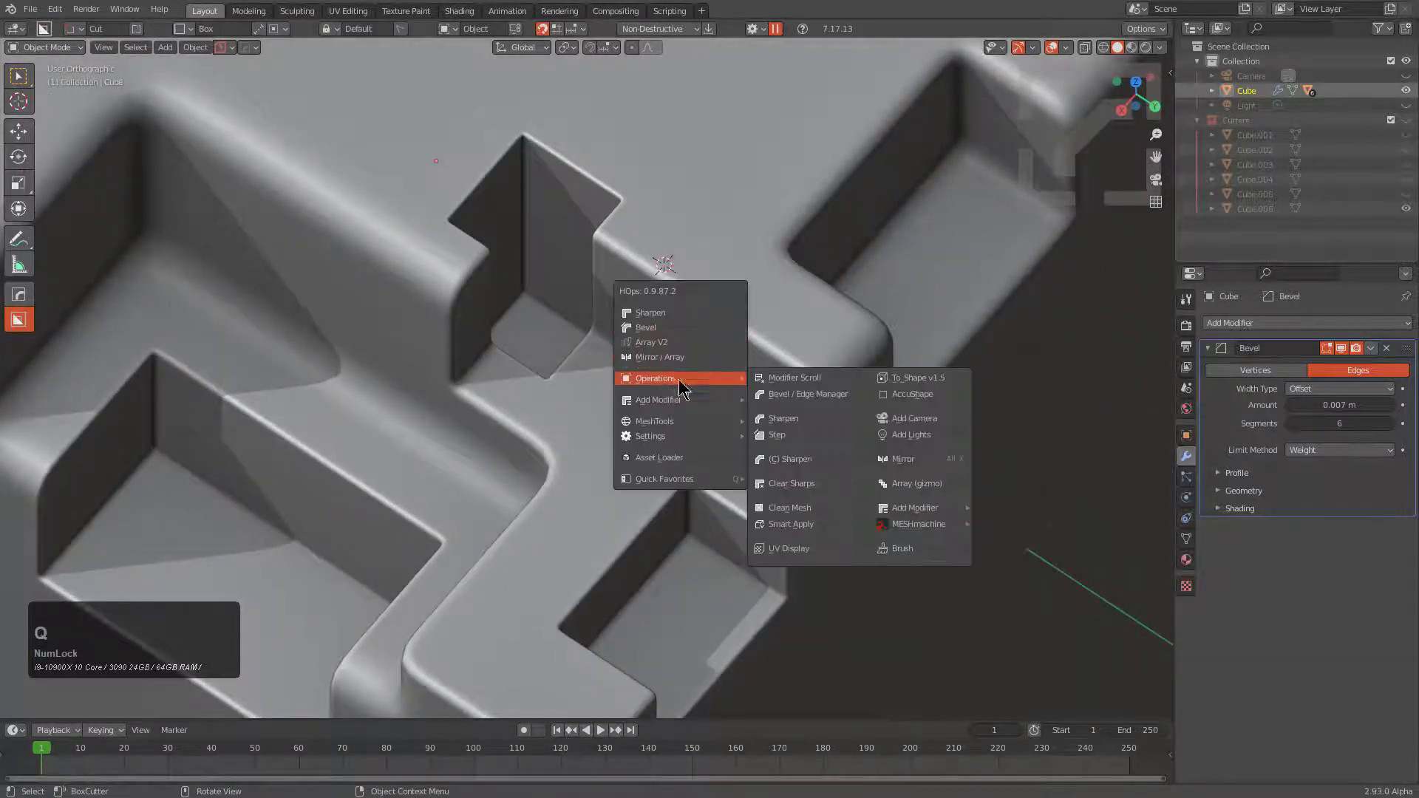
pyautogui.click(791, 437)
pyautogui.scroll(-2, 567, 346)
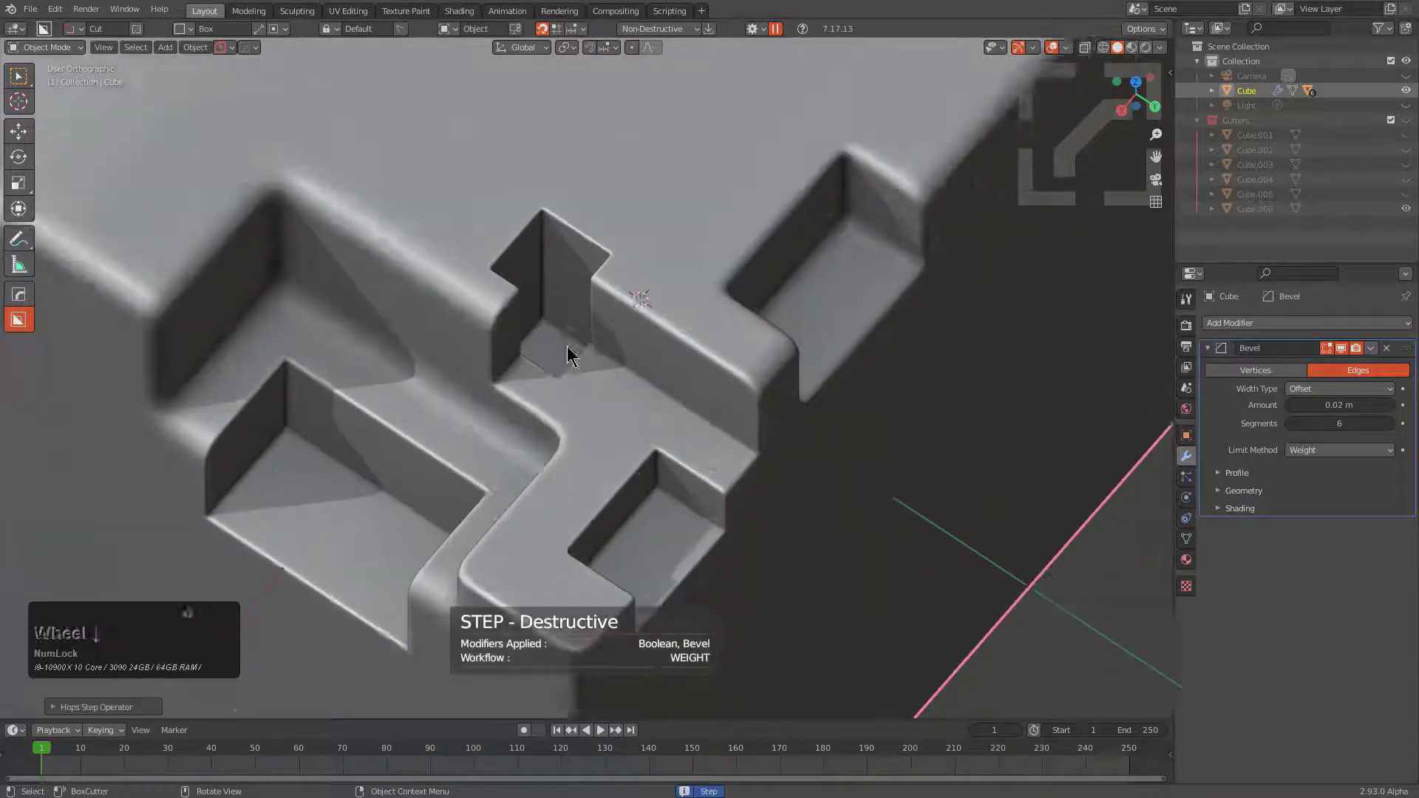
# Place the 3D cursor on the rim above the largest notch, add a cube there and scale it down
pyautogui.moveTo(567, 346); pyautogui.dragTo(704, 392, button='middle')
pyautogui.keyDown('shift'); pyautogui.scroll(3, 457, 220); pyautogui.keyUp('shift')
pyautogui.hotkey('shift', 'a')
pyautogui.moveTo(477, 210)
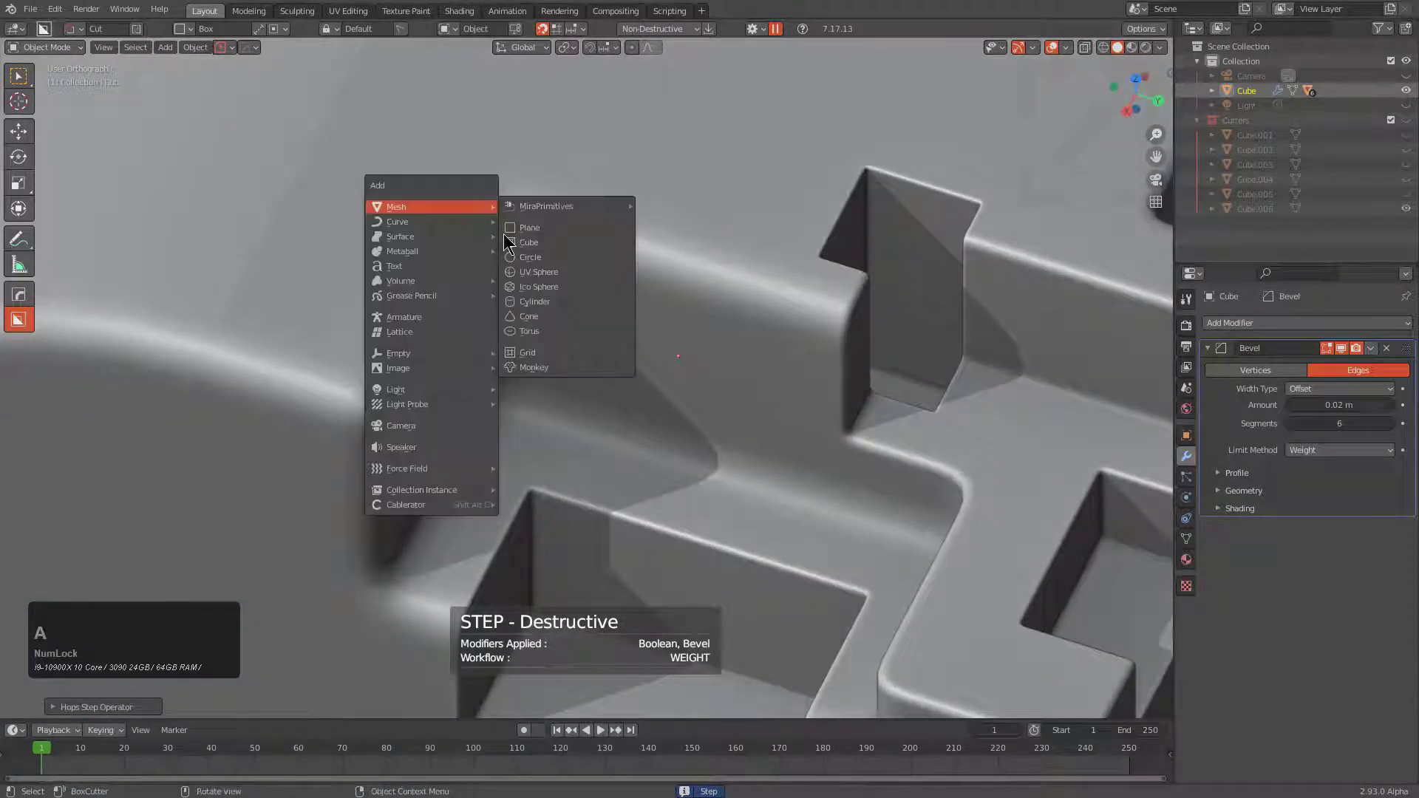
pyautogui.click(530, 242)
pyautogui.press('s')
pyautogui.click(579, 256)
# Subtract the cube above the largest notch from the block with a HardOps Difference boolean
pyautogui.press('q')
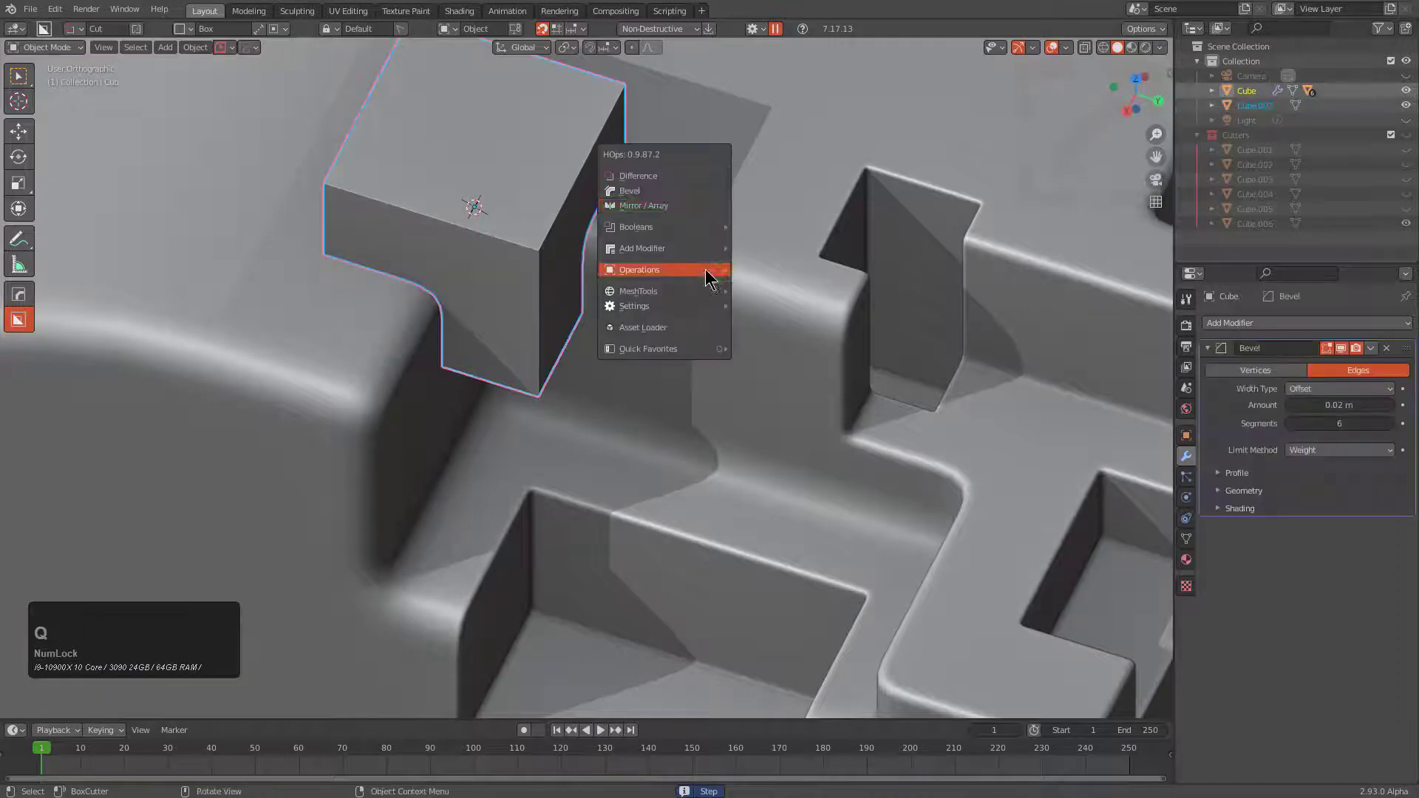
pyautogui.click(673, 178)
pyautogui.scroll(3, 660, 308)
# Select the block and run Csharp to apply the cut above the largest notch
pyautogui.click(812, 327)
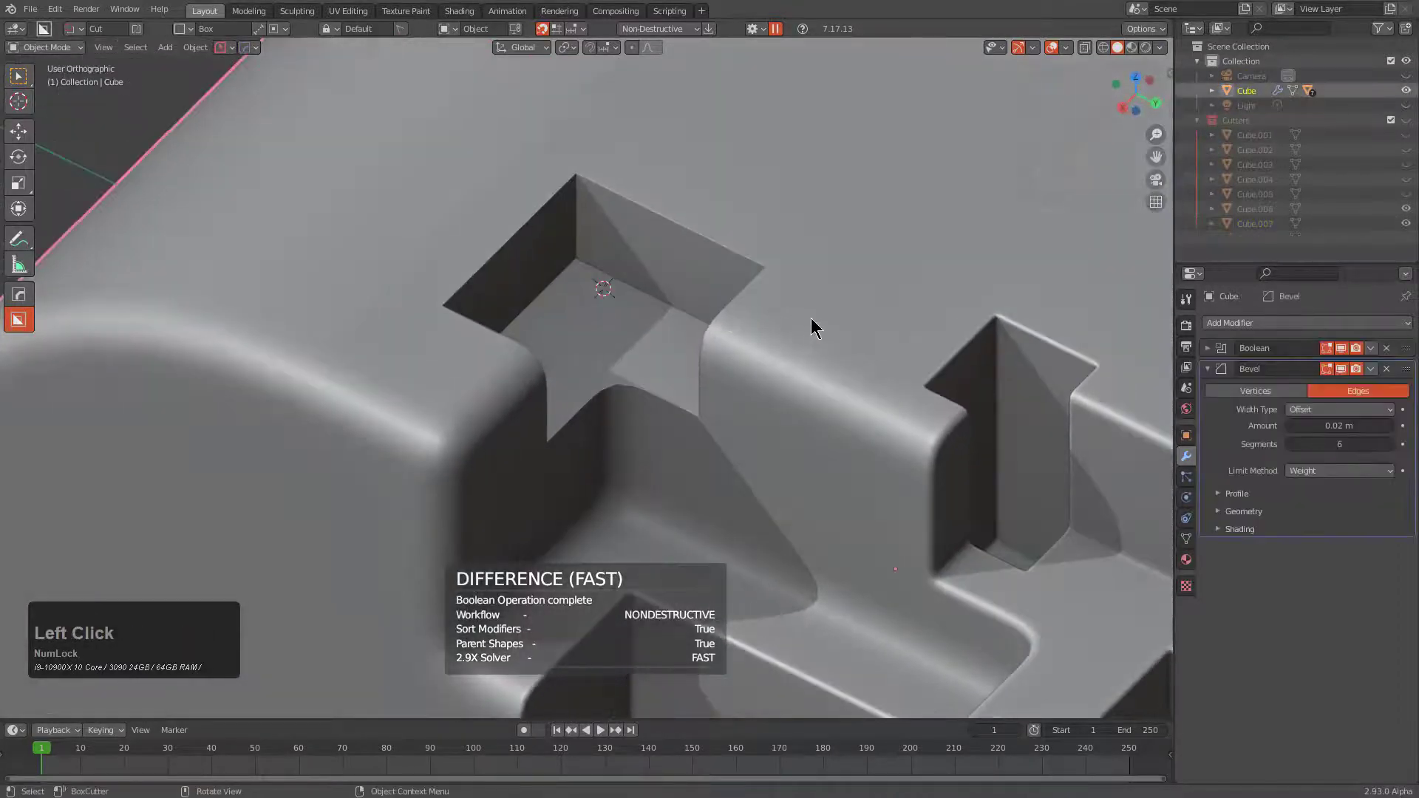
pyautogui.press('q')
pyautogui.click(800, 319)
# Adjust the block's bevel to 0.024 m width, 21 segments and profile 0.50, with autosmooth at 60
pyautogui.press('q')
pyautogui.click(797, 349)
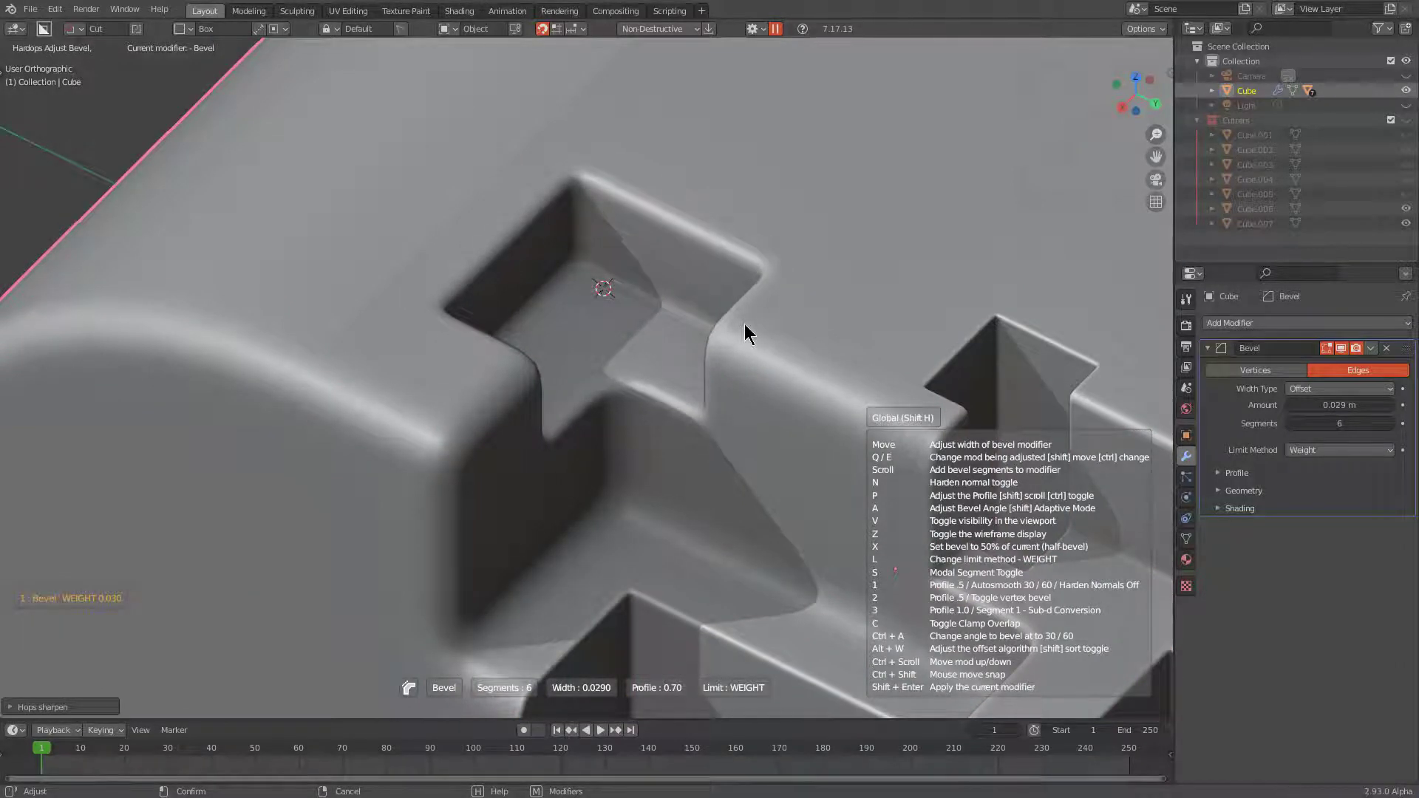
pyautogui.press('1')
pyautogui.scroll(4, 744, 325)
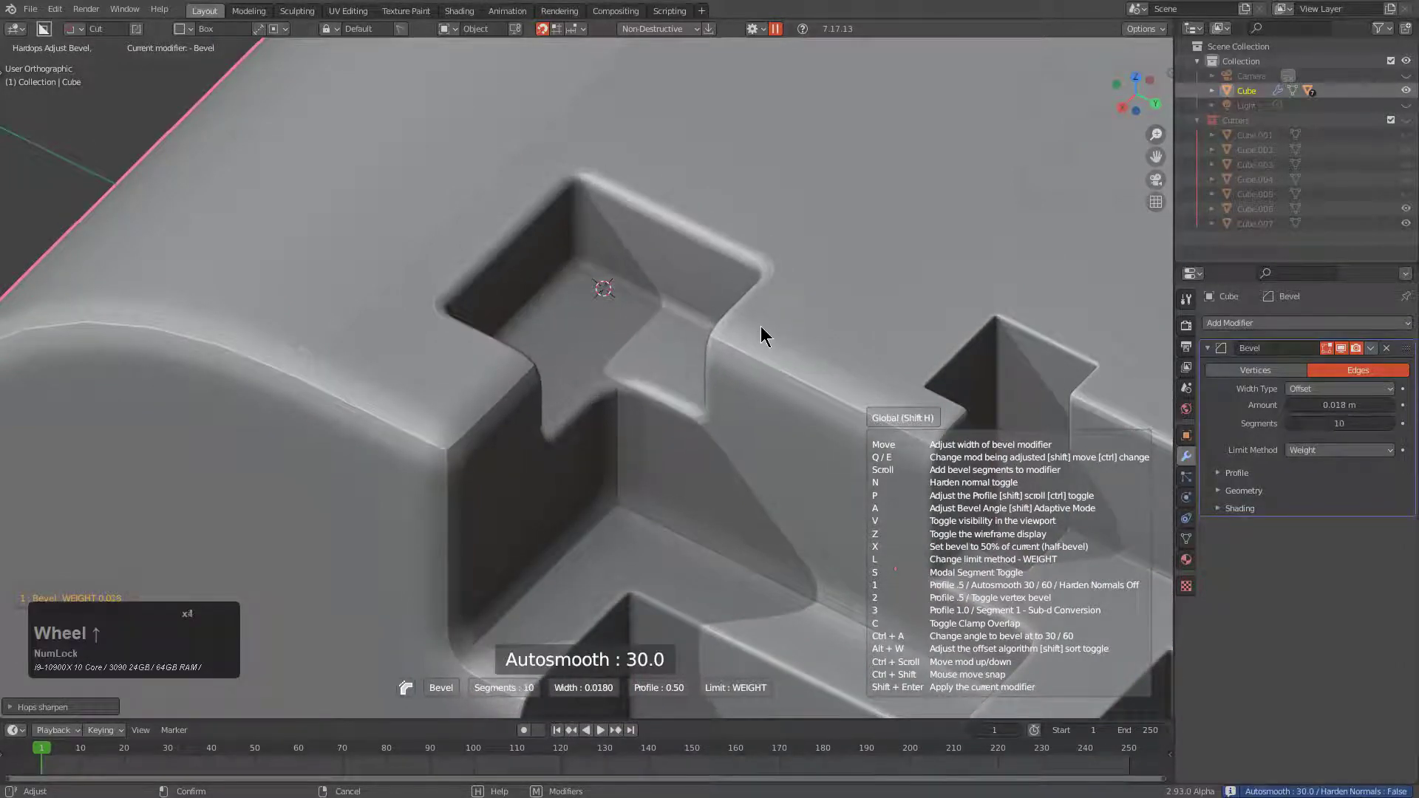
pyautogui.press('1')
pyautogui.scroll(5, 761, 326)
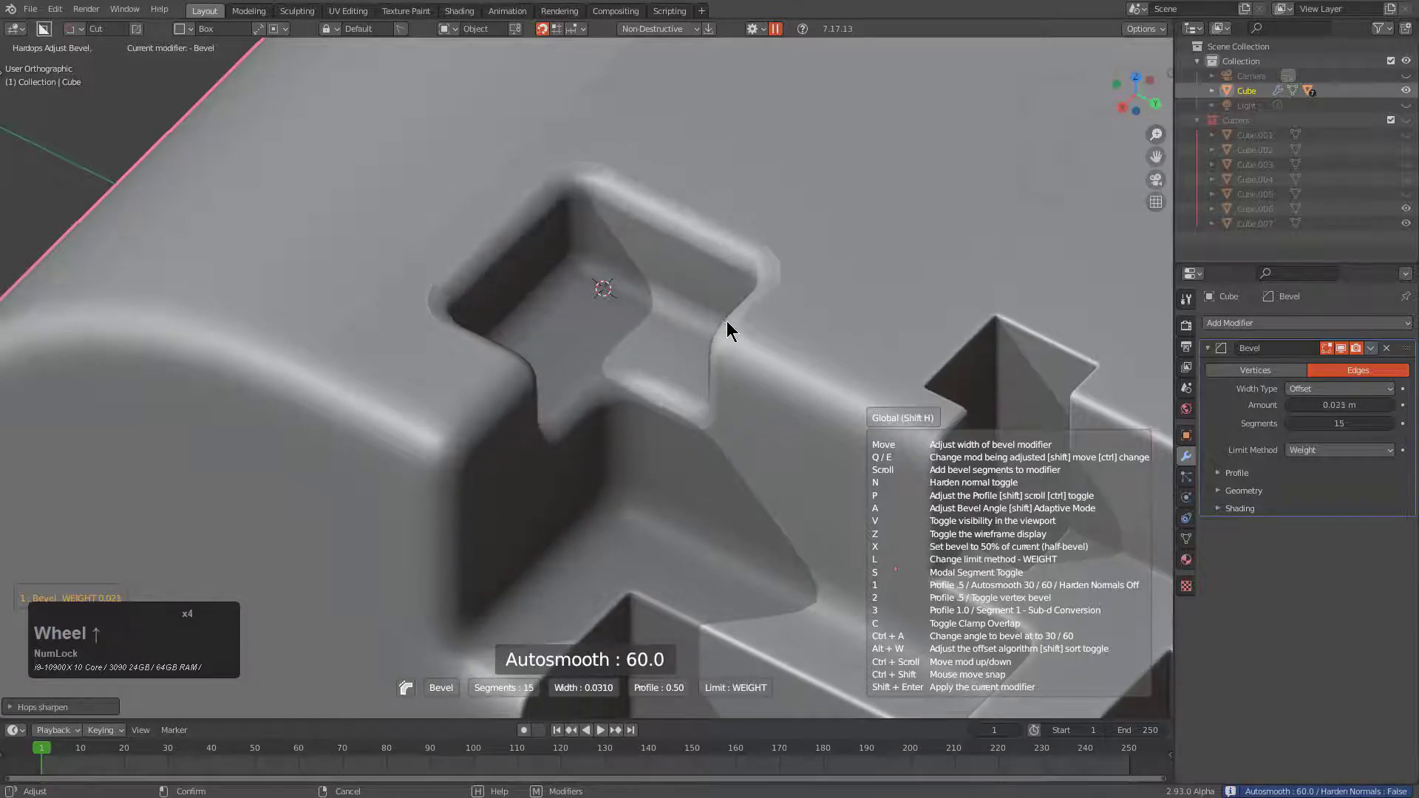
pyautogui.scroll(-2, 711, 313)
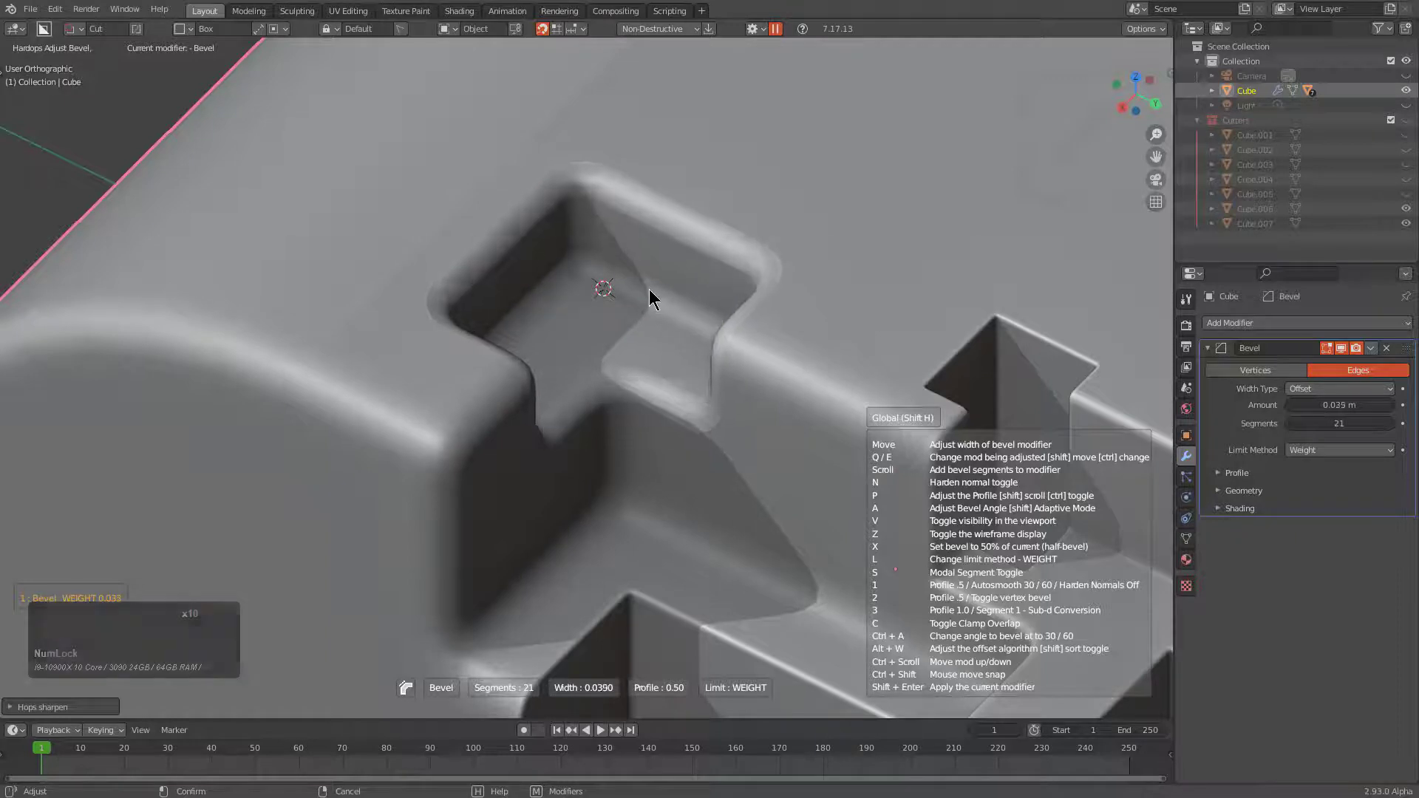
pyautogui.click(707, 296)
# Set the bevel modifier's segment count to 12
pyautogui.scroll(-2, 711, 329)
pyautogui.moveTo(713, 344); pyautogui.dragTo(726, 322, button='middle')
pyautogui.scroll(1, 529, 210)
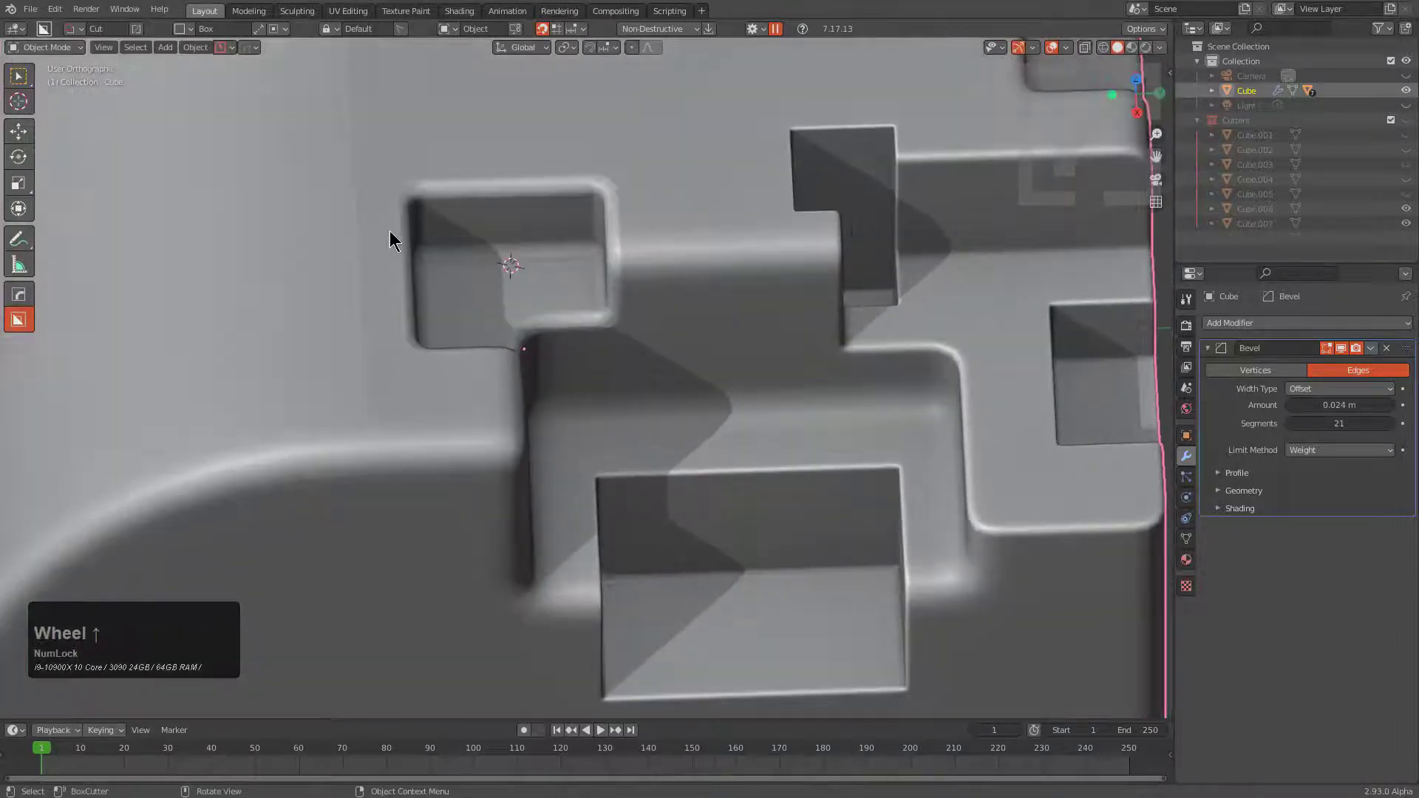
pyautogui.scroll(2, 796, 292)
pyautogui.scroll(-1, 675, 381)
pyautogui.moveTo(675, 381); pyautogui.dragTo(785, 314, button='middle')
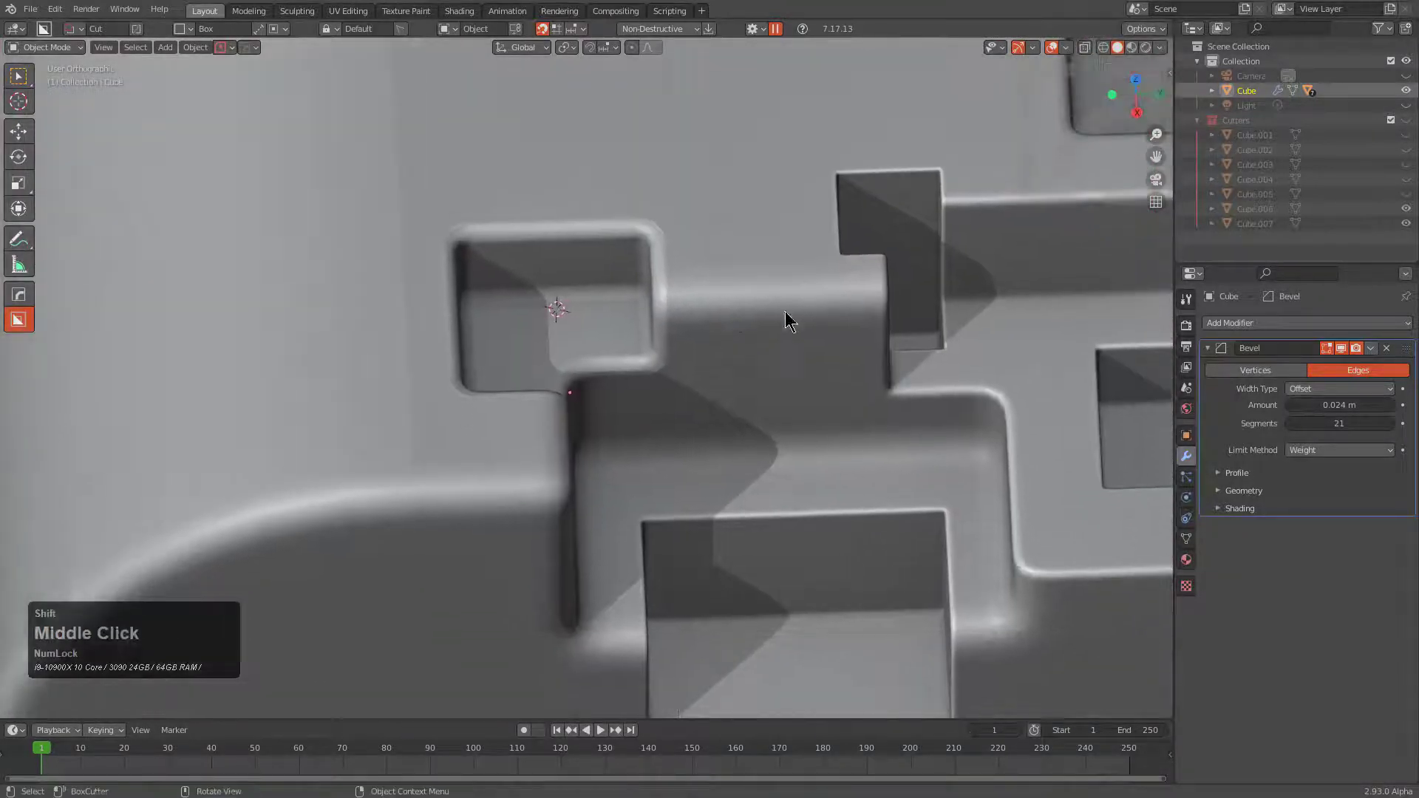
pyautogui.press('q')
pyautogui.moveTo(768, 359)
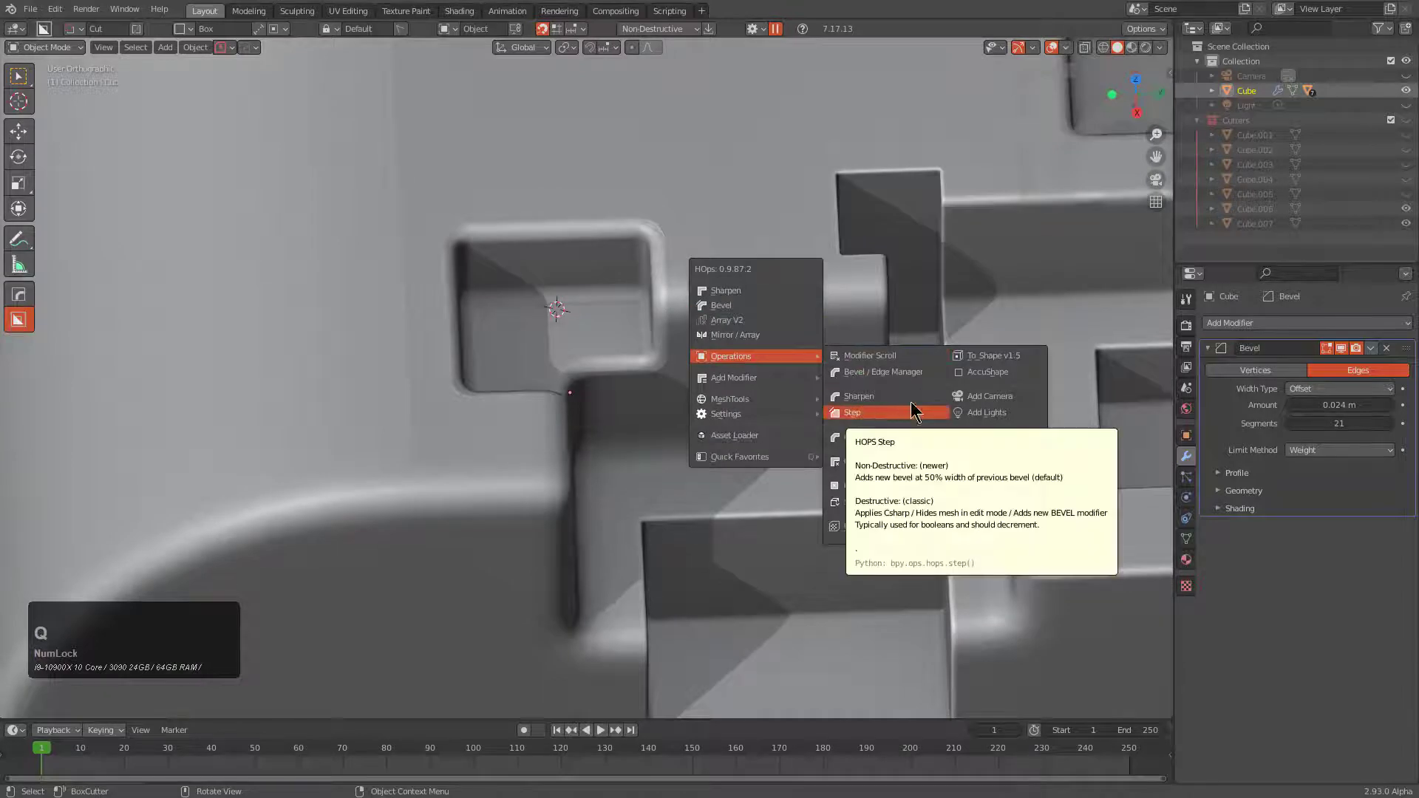
pyautogui.click(1343, 424)
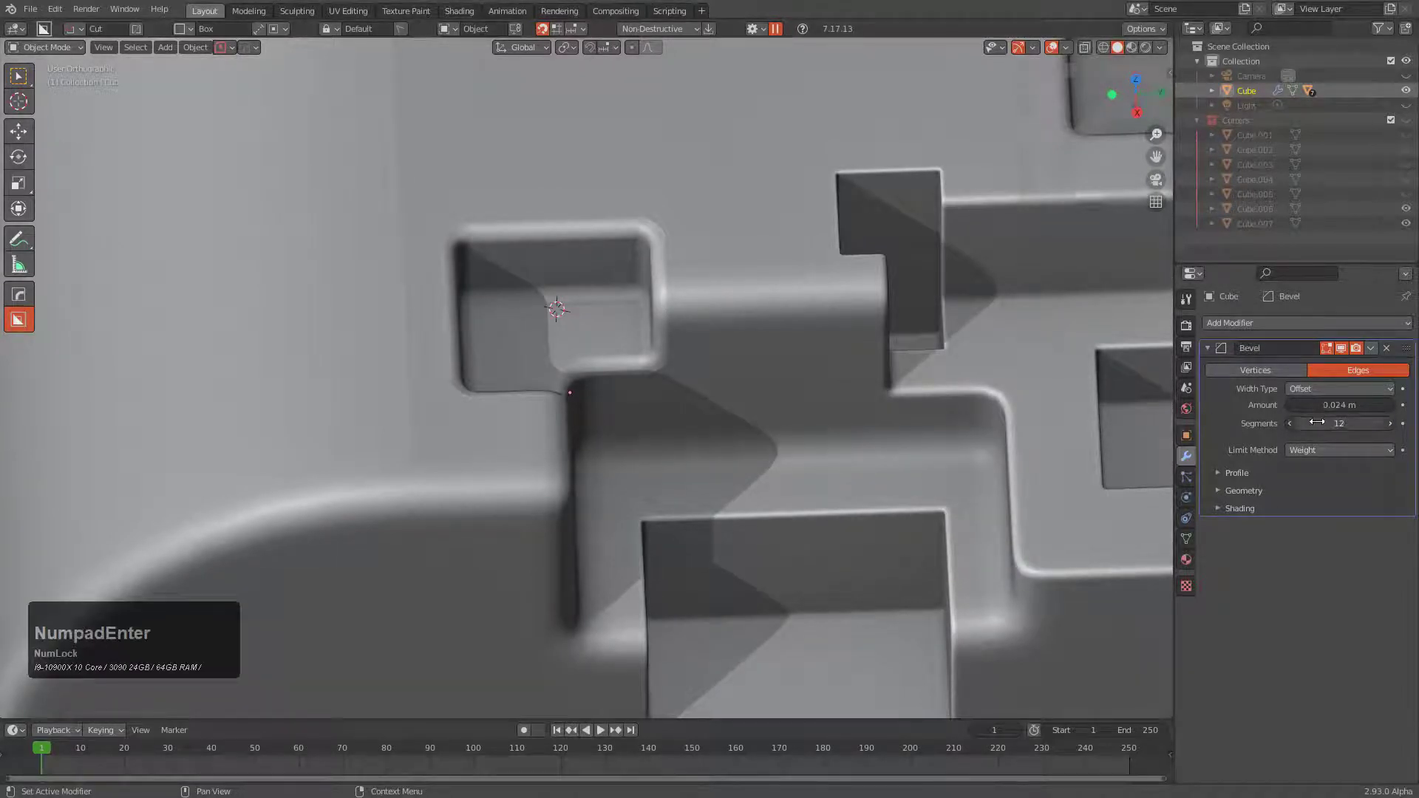
# Run the HardOps destructive Step on the block to apply its current bevel and start a new weight-limited one
pyautogui.press('q')
pyautogui.moveTo(650, 340)
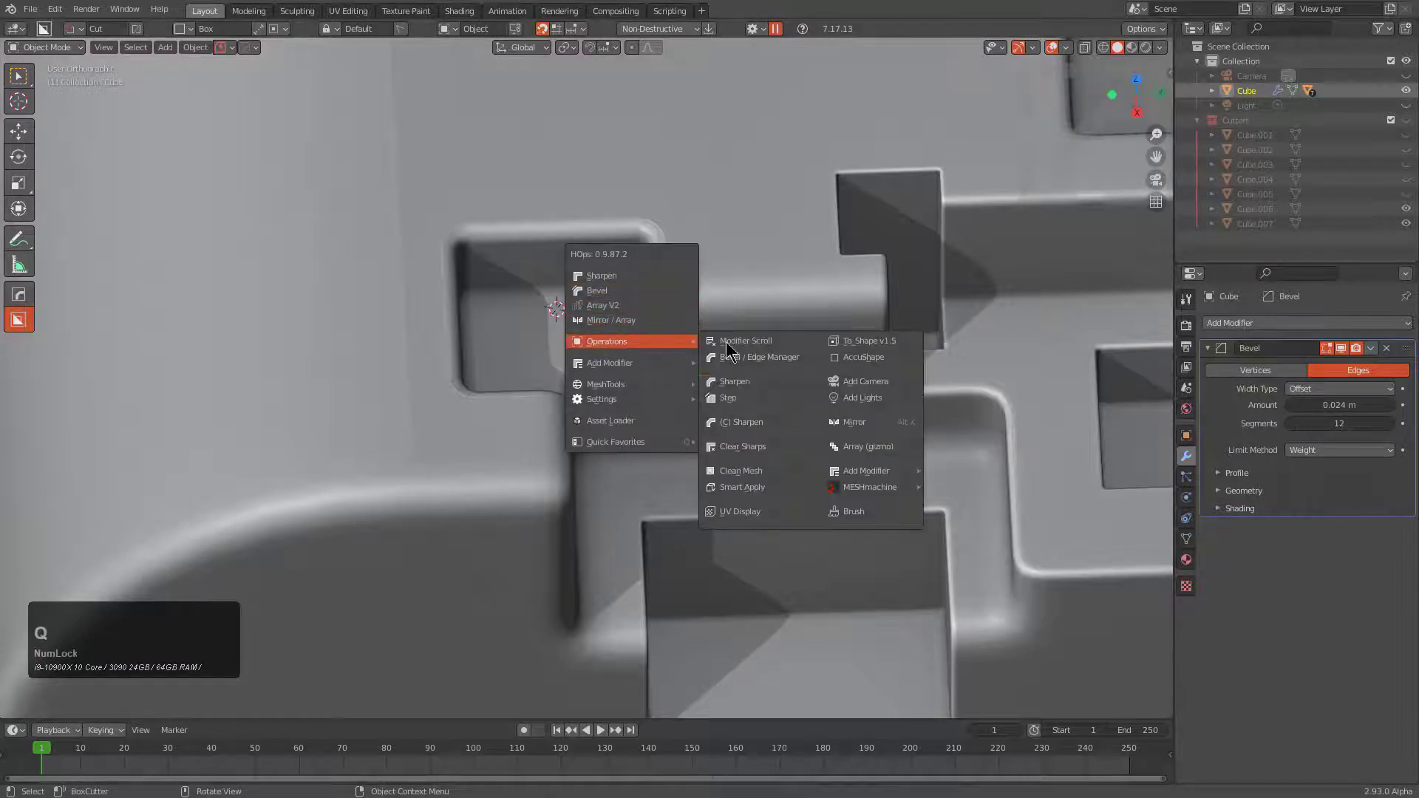
pyautogui.click(760, 406)
pyautogui.moveTo(760, 406); pyautogui.dragTo(770, 327, button='middle')
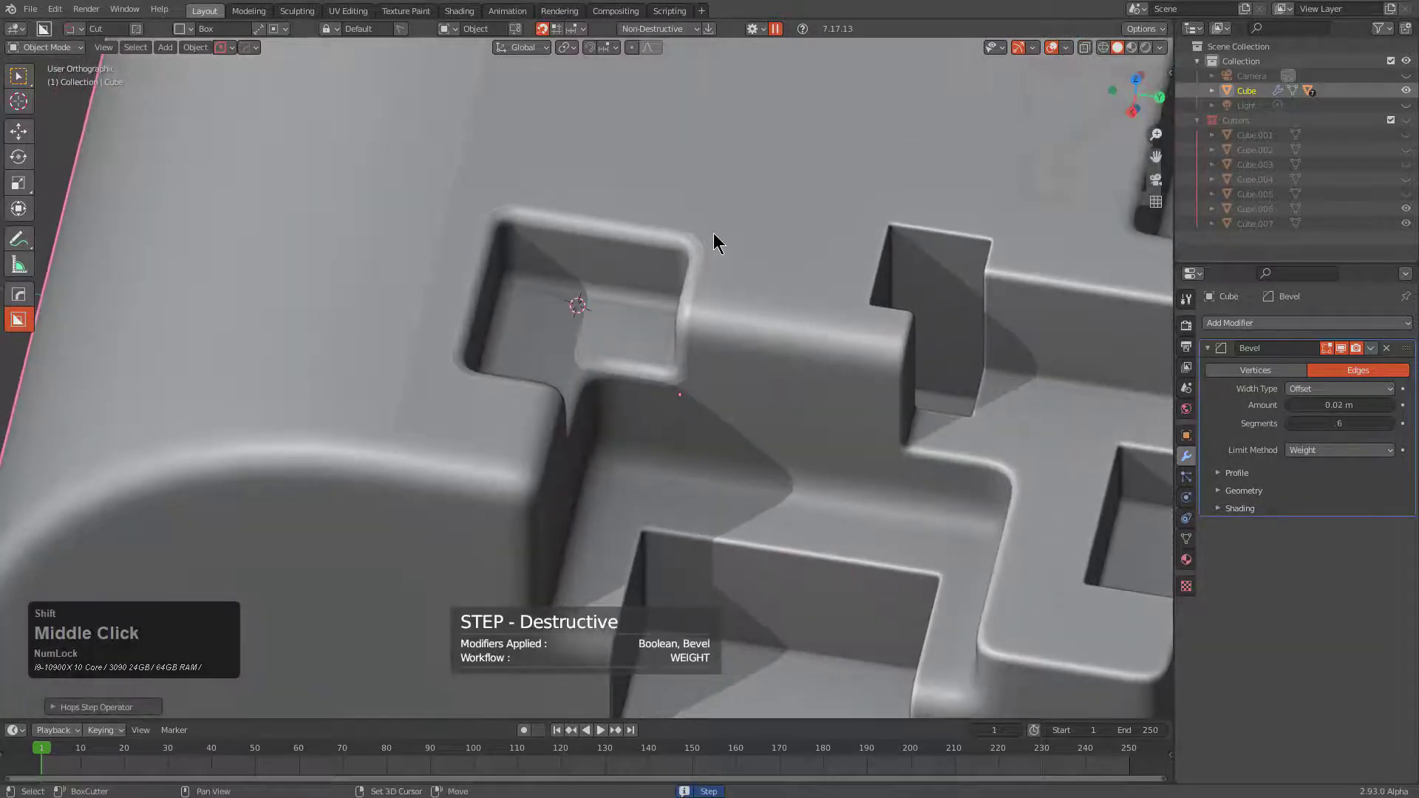
# Add a cube at the back corner of the most recent notch and scale it down into a small cutter
pyautogui.hotkey('shift', 'a')
pyautogui.moveTo(676, 233)
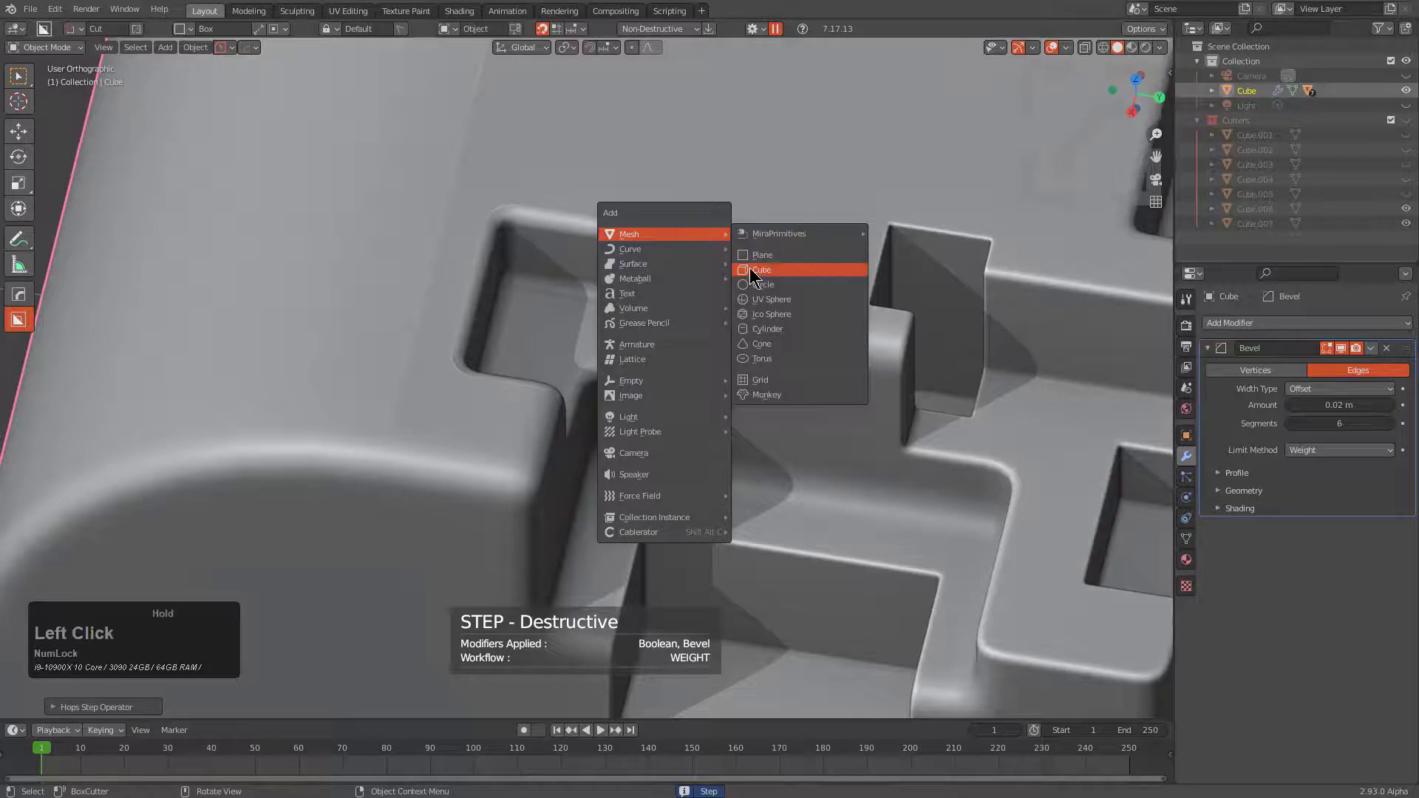
pyautogui.click(749, 268)
pyautogui.press('s')
pyautogui.click(684, 256)
pyautogui.moveTo(684, 255); pyautogui.dragTo(735, 405, button='middle')
pyautogui.scroll(3, 823, 431)
# Subtract the small corner cube from the block with a HardOps Difference boolean
pyautogui.keyDown('shift'); pyautogui.click(897, 455); pyautogui.keyUp('shift')
pyautogui.press('q')
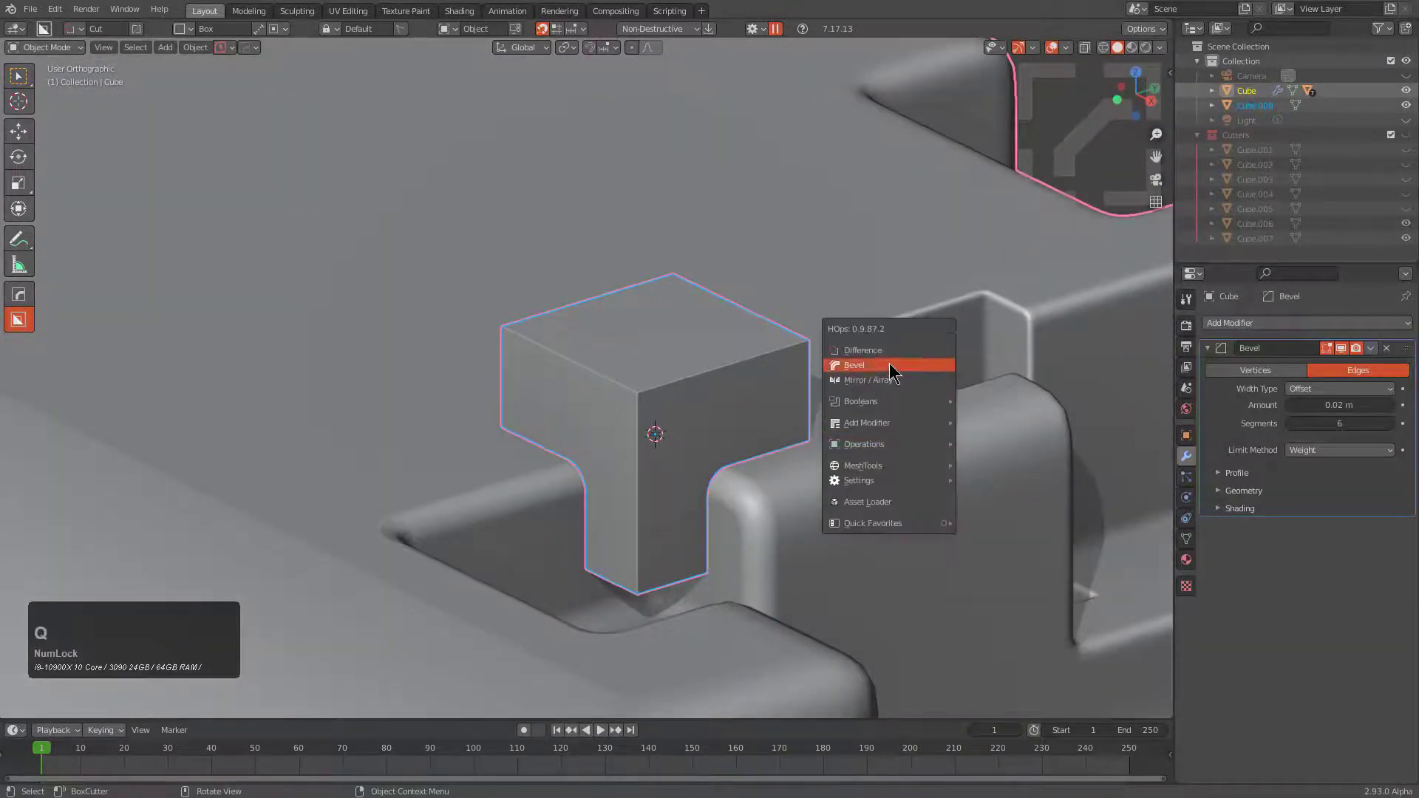
pyautogui.click(886, 350)
pyautogui.moveTo(783, 351)
pyautogui.mouseDown(button='middle')
pyautogui.moveTo(806, 399)
pyautogui.moveTo(787, 339)
pyautogui.mouseUp(button='middle')
pyautogui.click(793, 335)
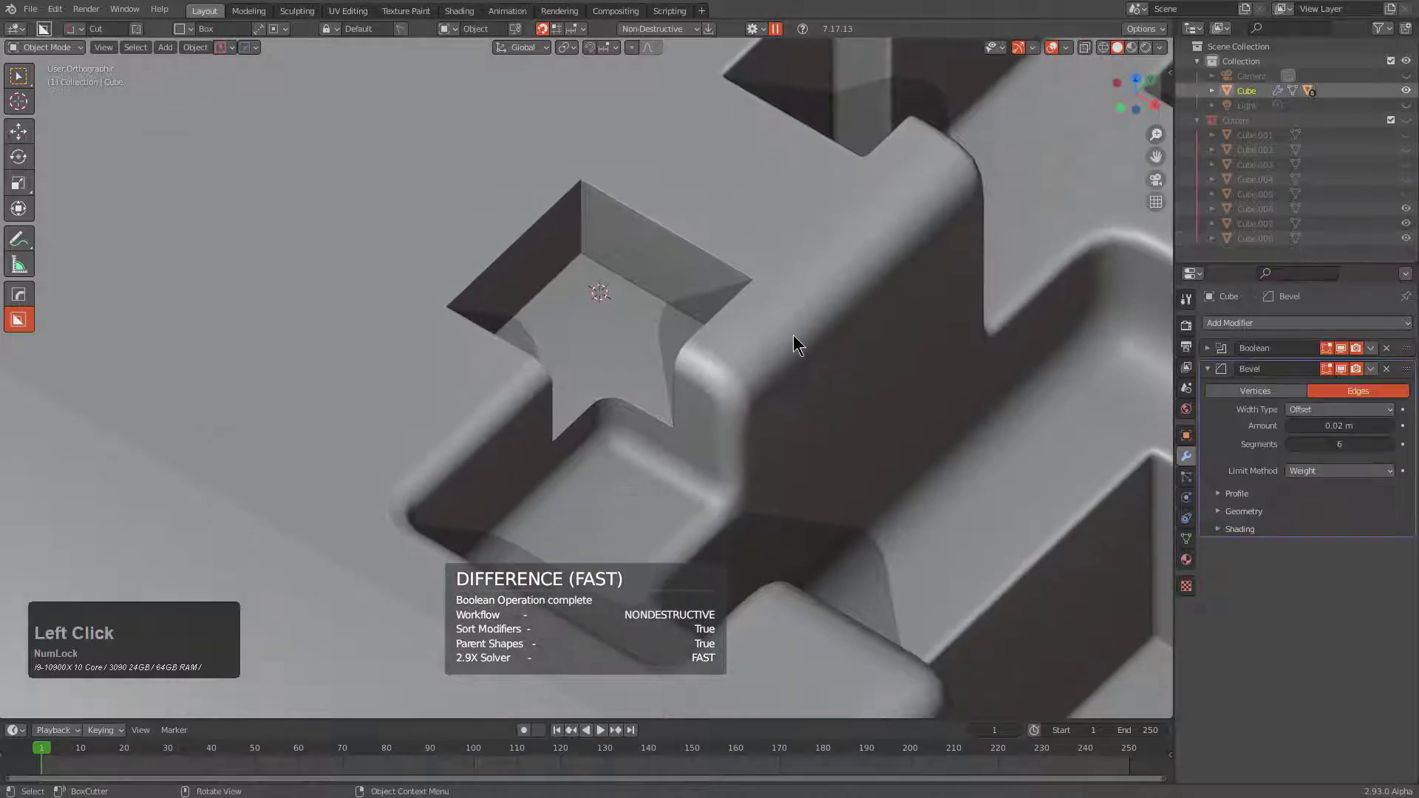
# Run Csharp on the block to apply the corner cut and adjust the bevel width to 0.013 m
pyautogui.press('q')
pyautogui.click(766, 328)
pyautogui.press('q')
pyautogui.click(735, 342)
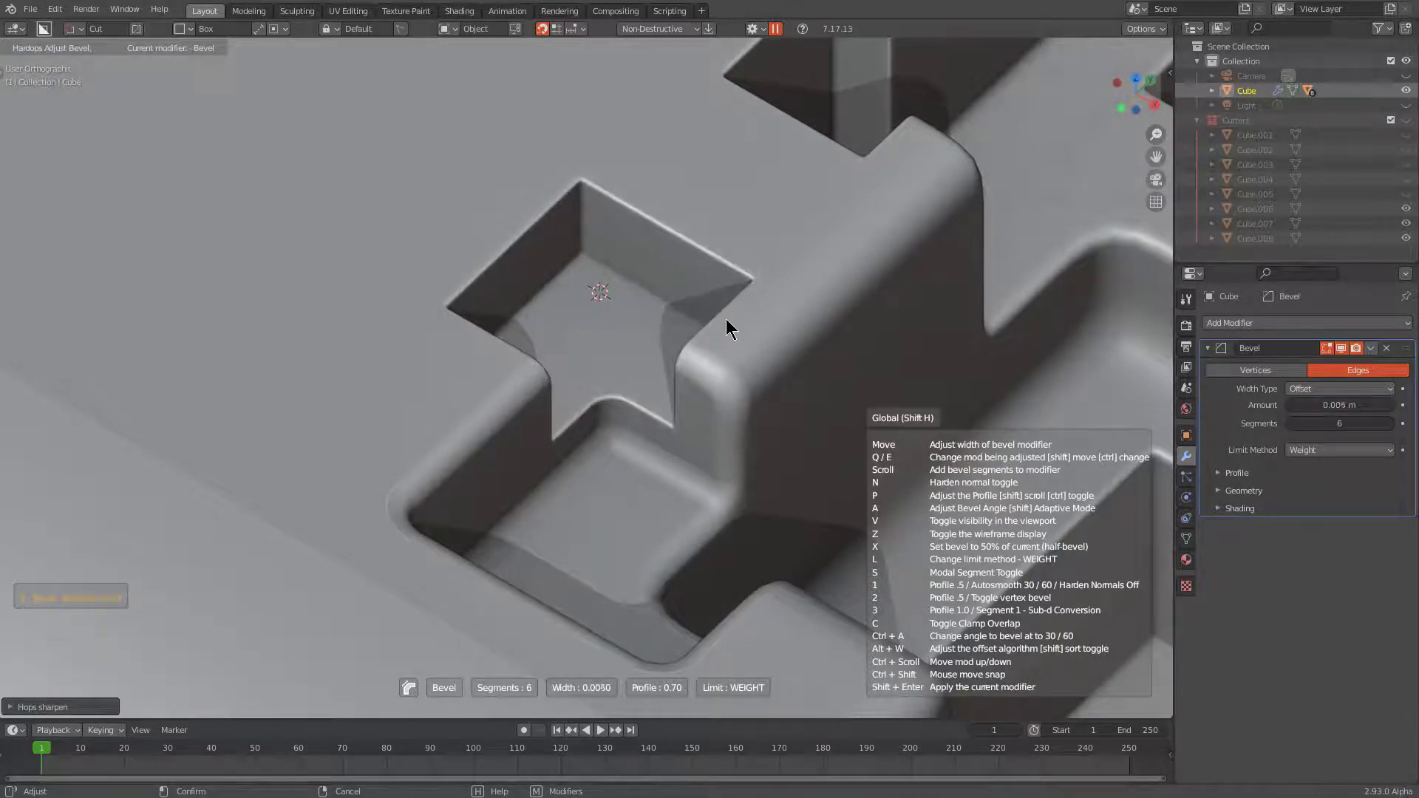
pyautogui.doubleClick(717, 326)
pyautogui.moveTo(717, 325); pyautogui.dragTo(680, 394, button='middle')
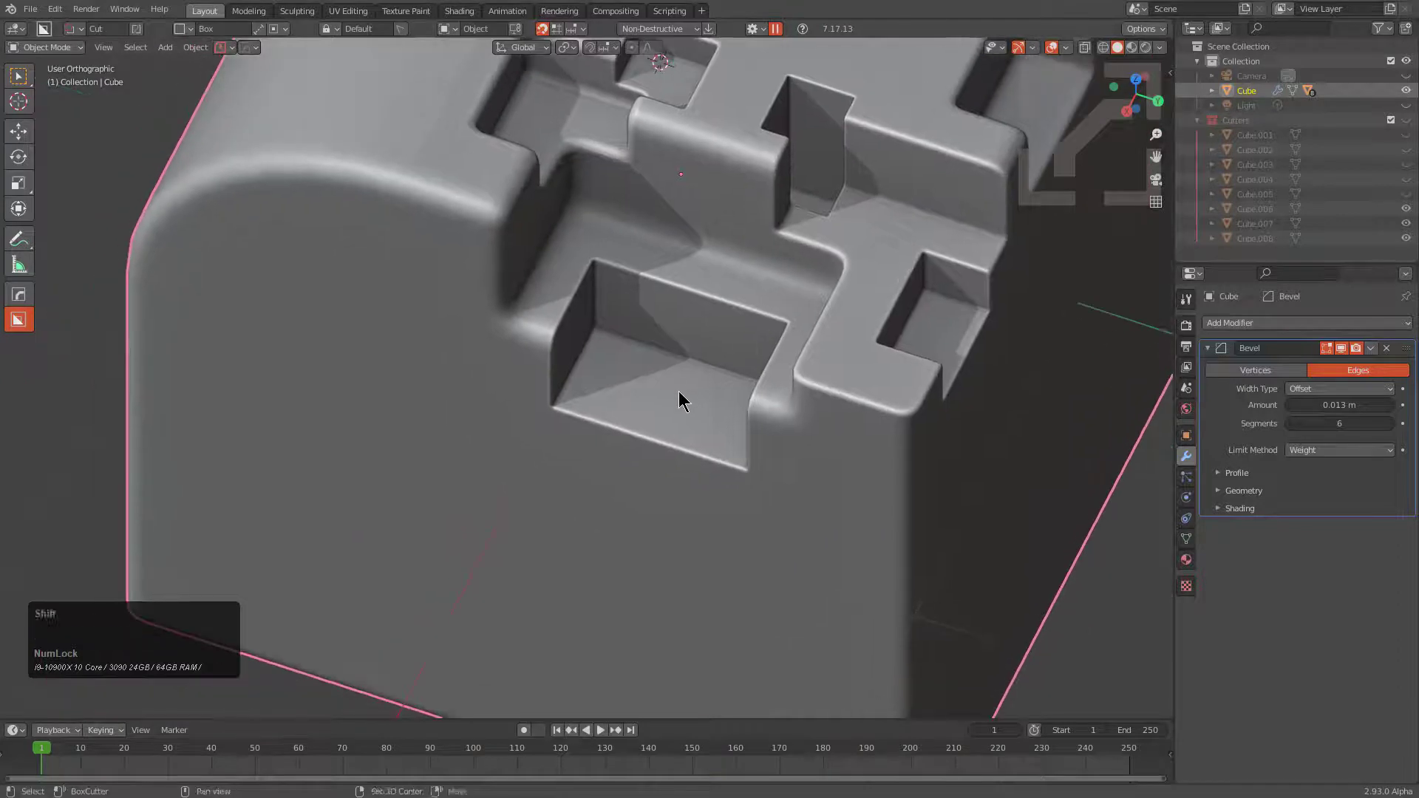
# Apply the 0.013 m bevel with another destructive Step on the block
pyautogui.press('q')
pyautogui.moveTo(697, 390)
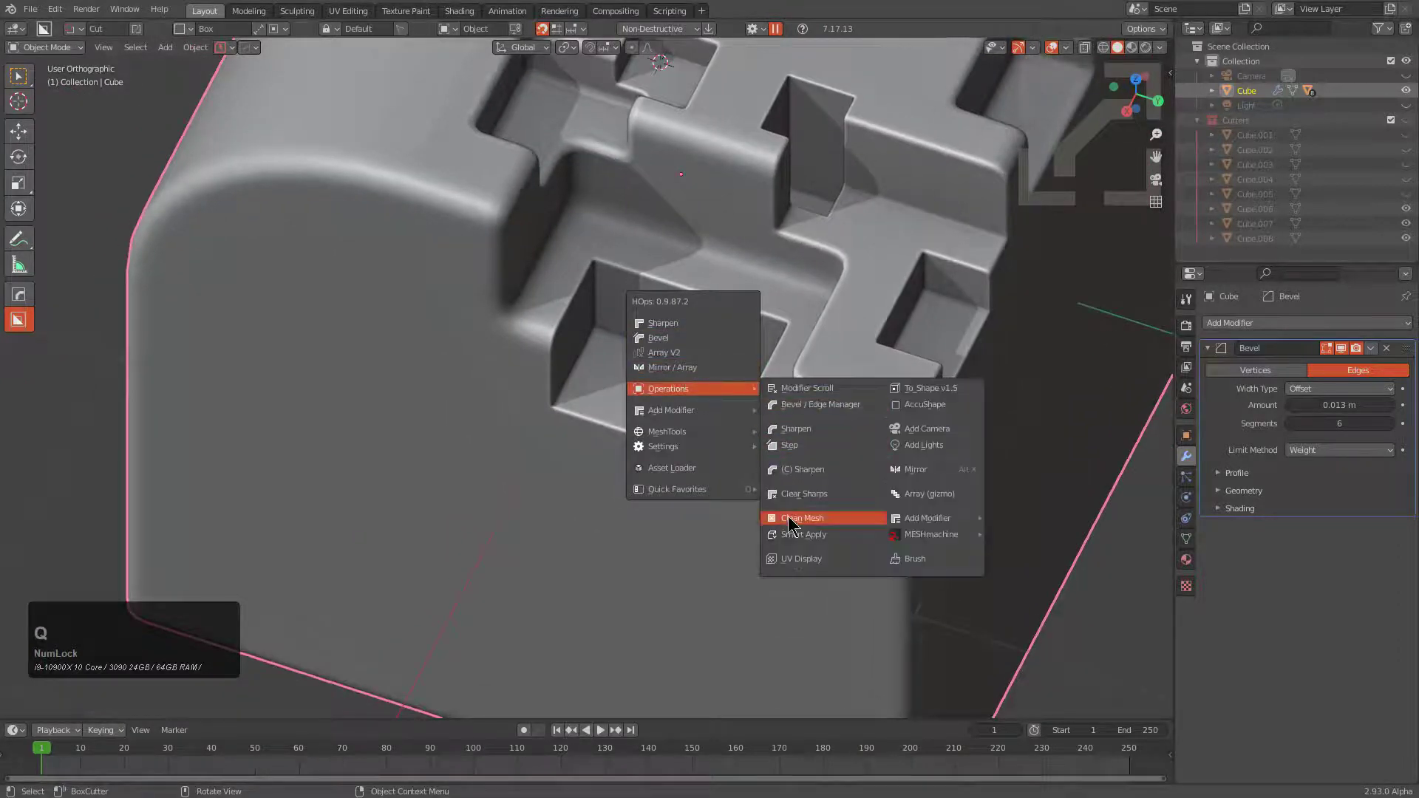
pyautogui.click(811, 445)
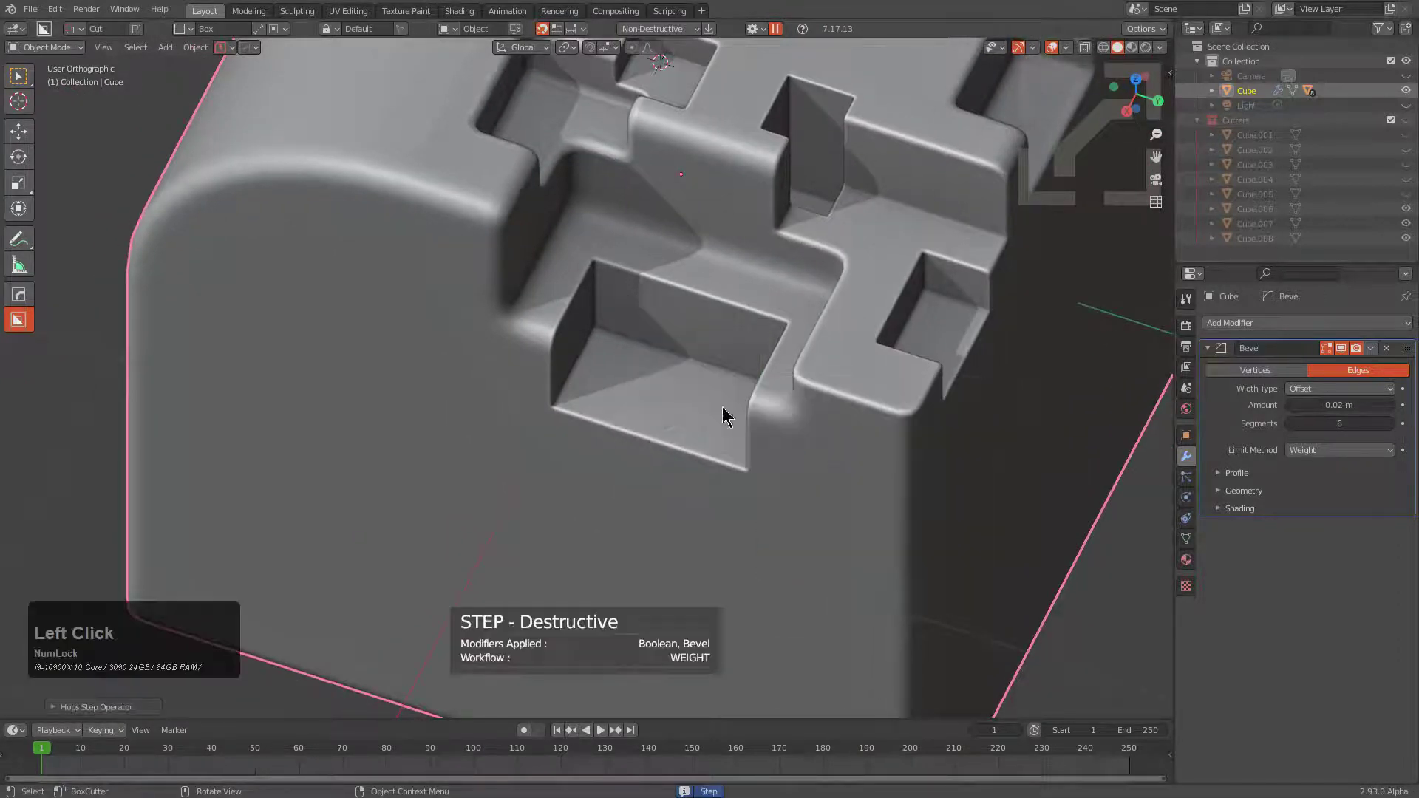
# Add a cube in the pocket on the block's front edge and scale it down to fit inside the pocket's width
pyautogui.hotkey('shift', 'a')
pyautogui.click(725, 468)
pyautogui.press('s')
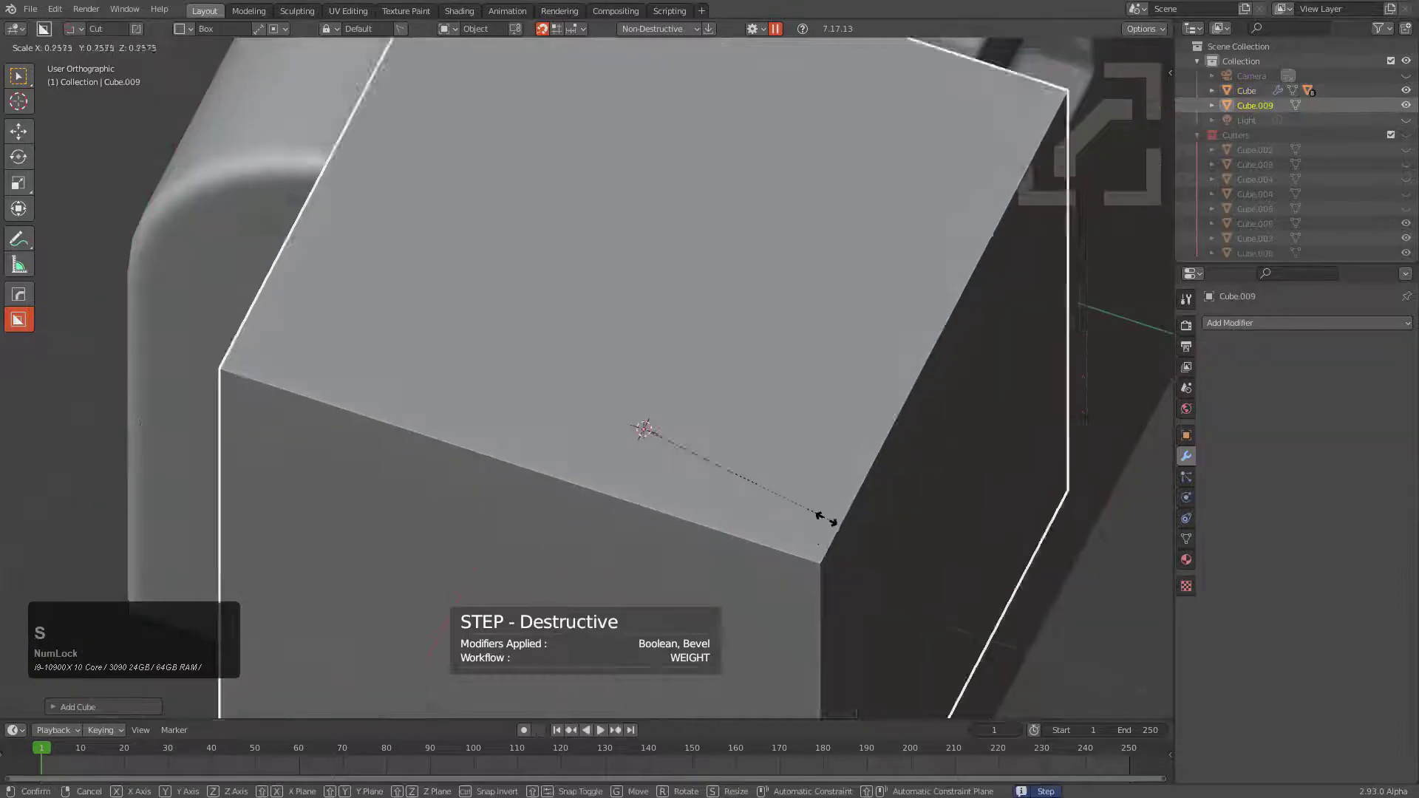
pyautogui.click(748, 442)
pyautogui.scroll(2, 732, 405)
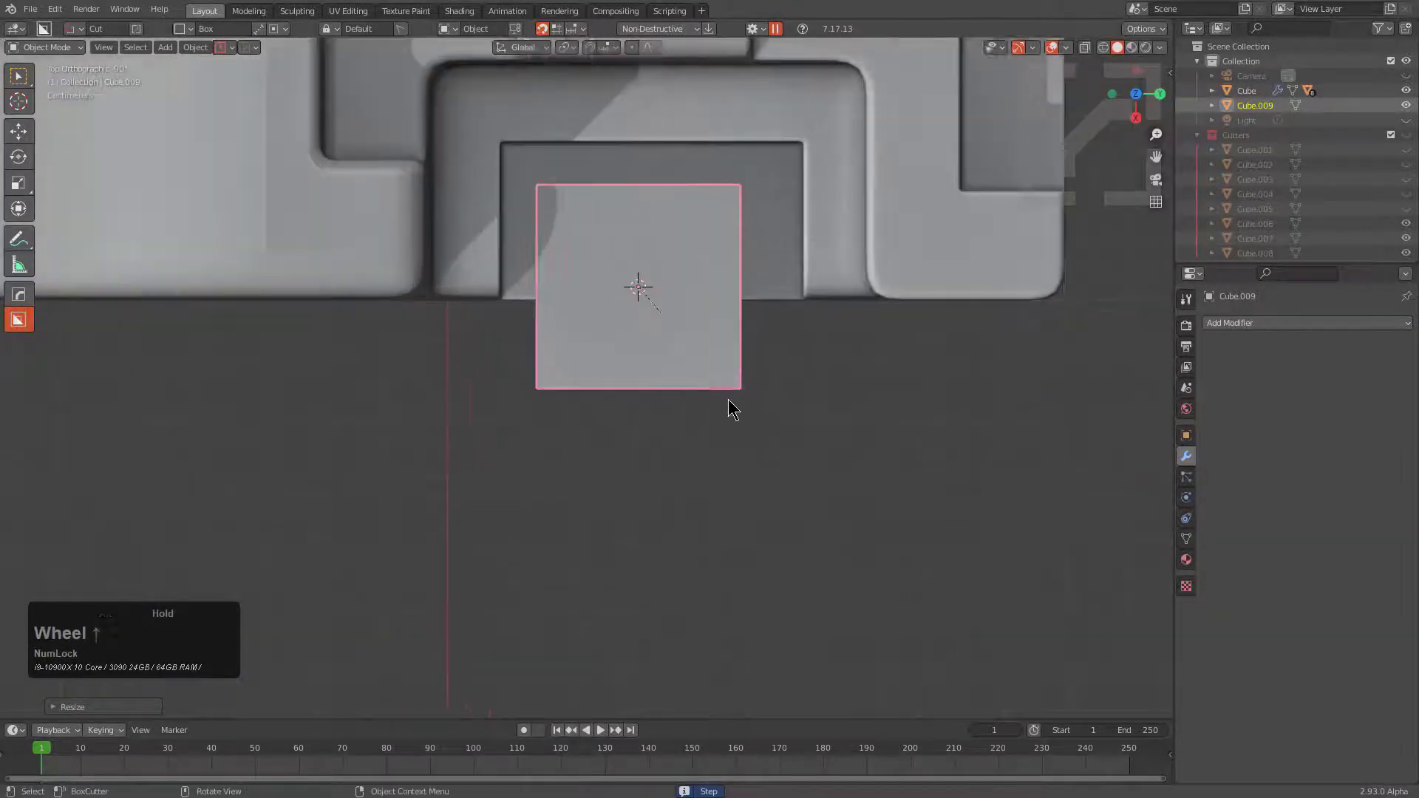
# Widen the front cutter cube along Y and centre it across the pocket from the top view
pyautogui.press('s')
pyautogui.press('x')
pyautogui.press('y')
pyautogui.press('g')
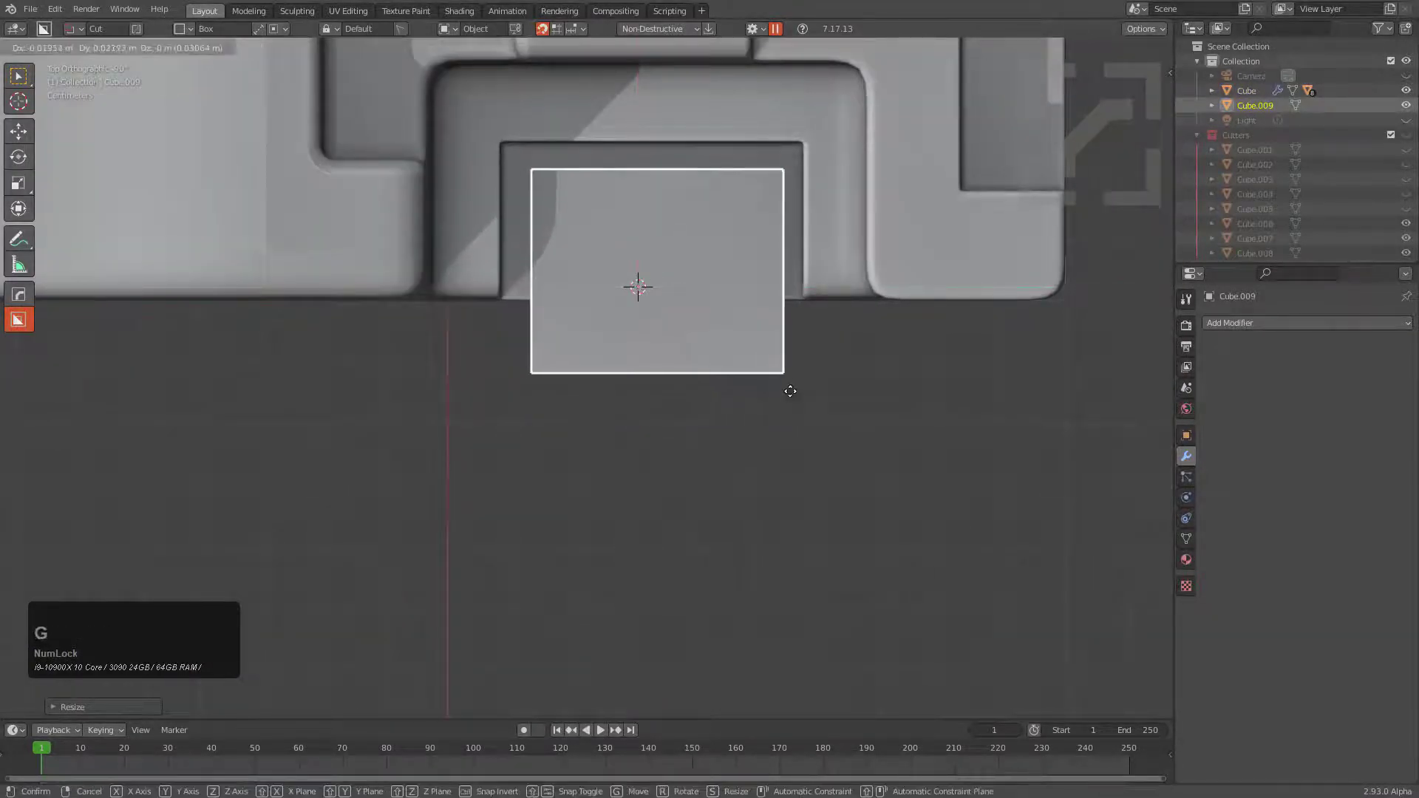
pyautogui.click(836, 434)
pyautogui.moveTo(836, 434); pyautogui.dragTo(763, 323, button='middle')
pyautogui.scroll(2, 760, 340)
# Subtract the widened front cube from the block with a HardOps Difference boolean
pyautogui.keyDown('shift'); pyautogui.click(833, 279); pyautogui.keyUp('shift')
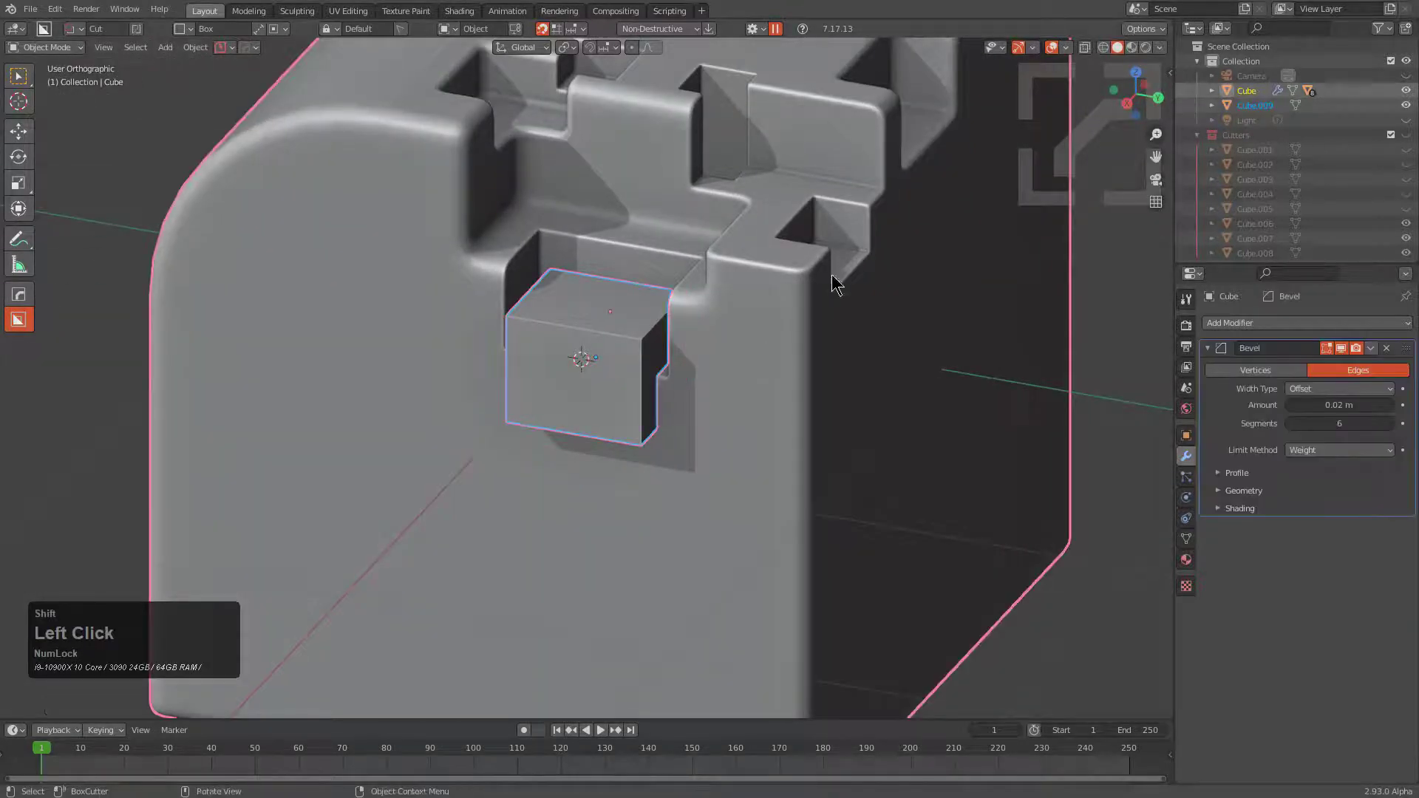
pyautogui.press('q')
pyautogui.click(801, 194)
pyautogui.scroll(3, 773, 296)
# Run Csharp on the block to apply the front pocket cut and adjust the bevel width to 0.015 m
pyautogui.press('q')
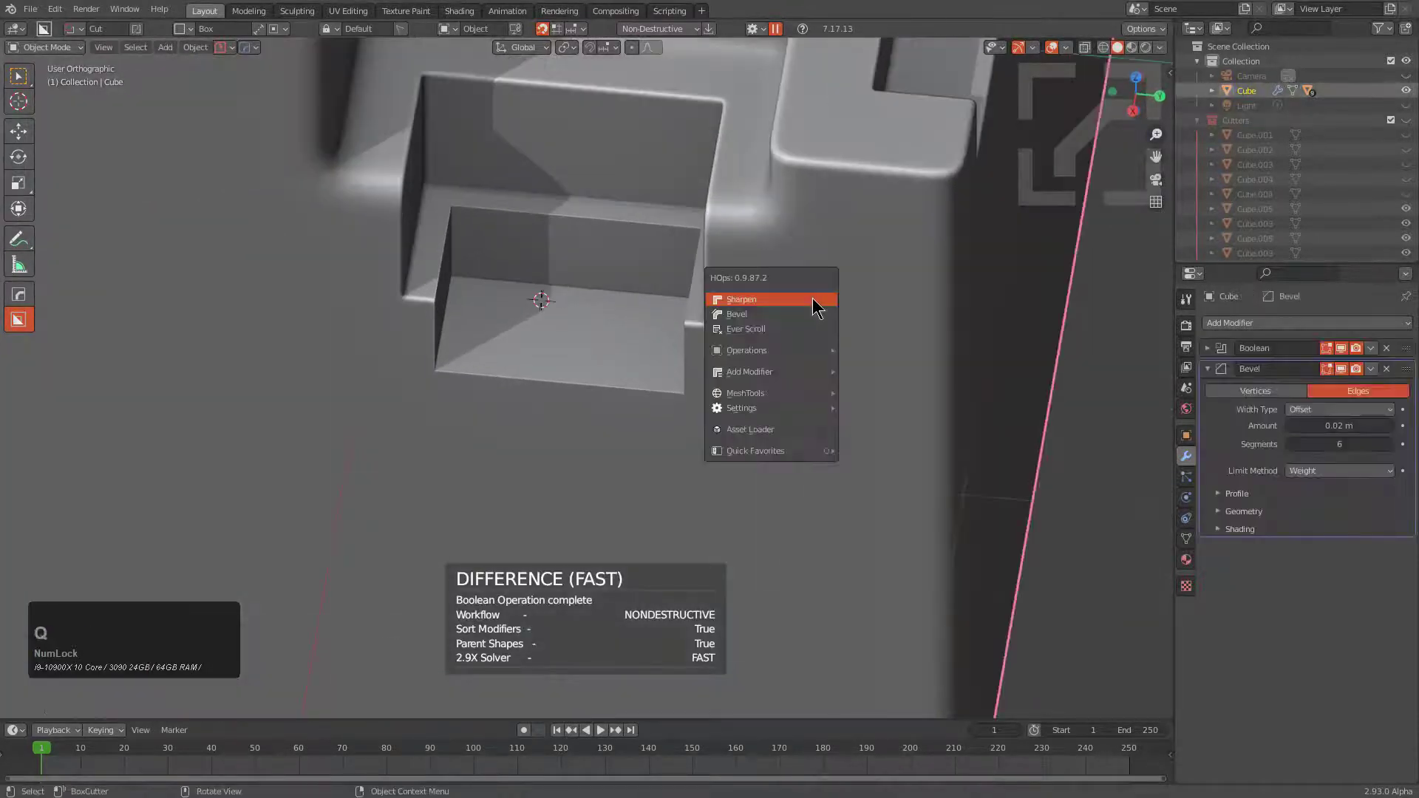
pyautogui.click(789, 299)
pyautogui.press('q')
pyautogui.click(770, 309)
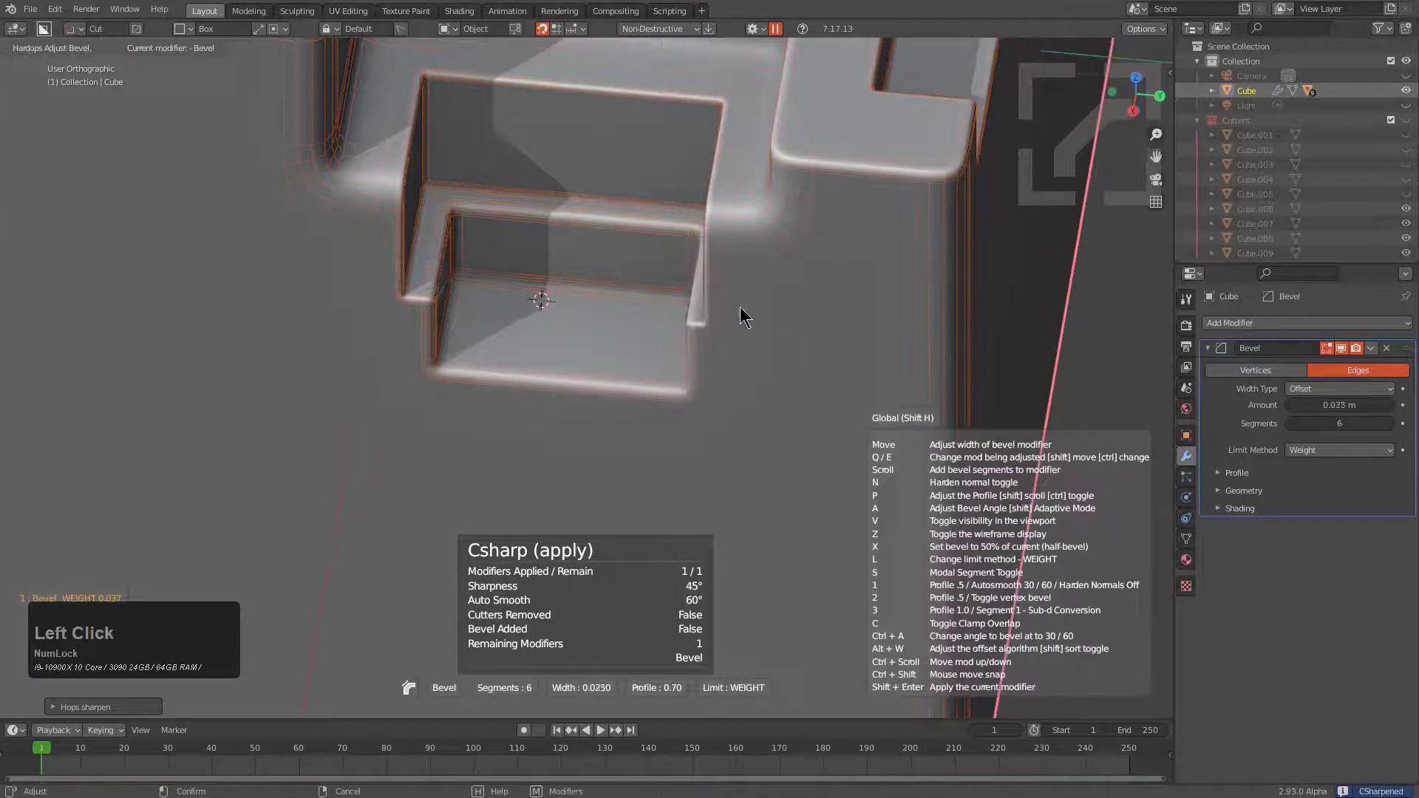
pyautogui.click(750, 309)
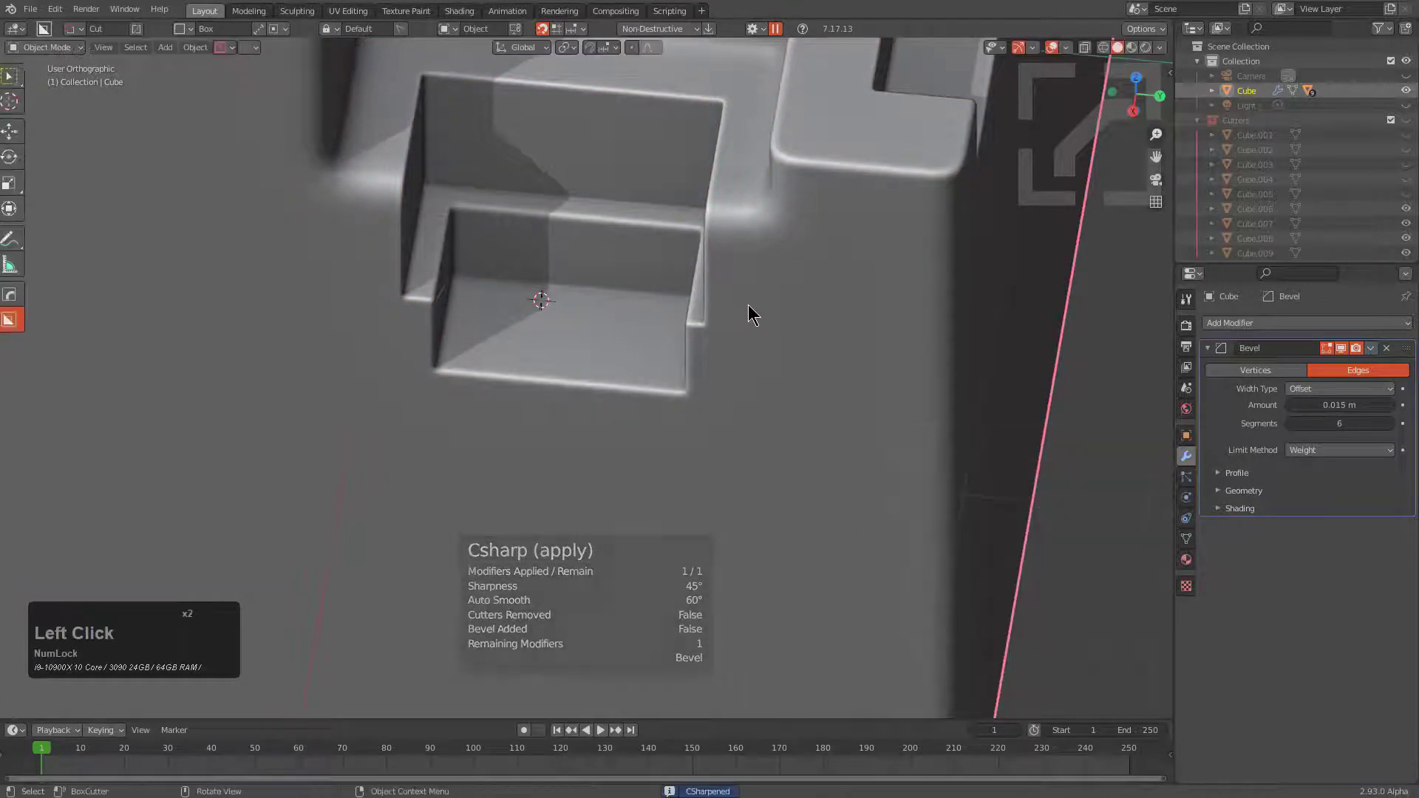
# Run the destructive Step on the block to apply the 0.015 m bevel of the front pocket
pyautogui.scroll(-2, 729, 425)
pyautogui.moveTo(729, 425); pyautogui.dragTo(423, 202, button='middle')
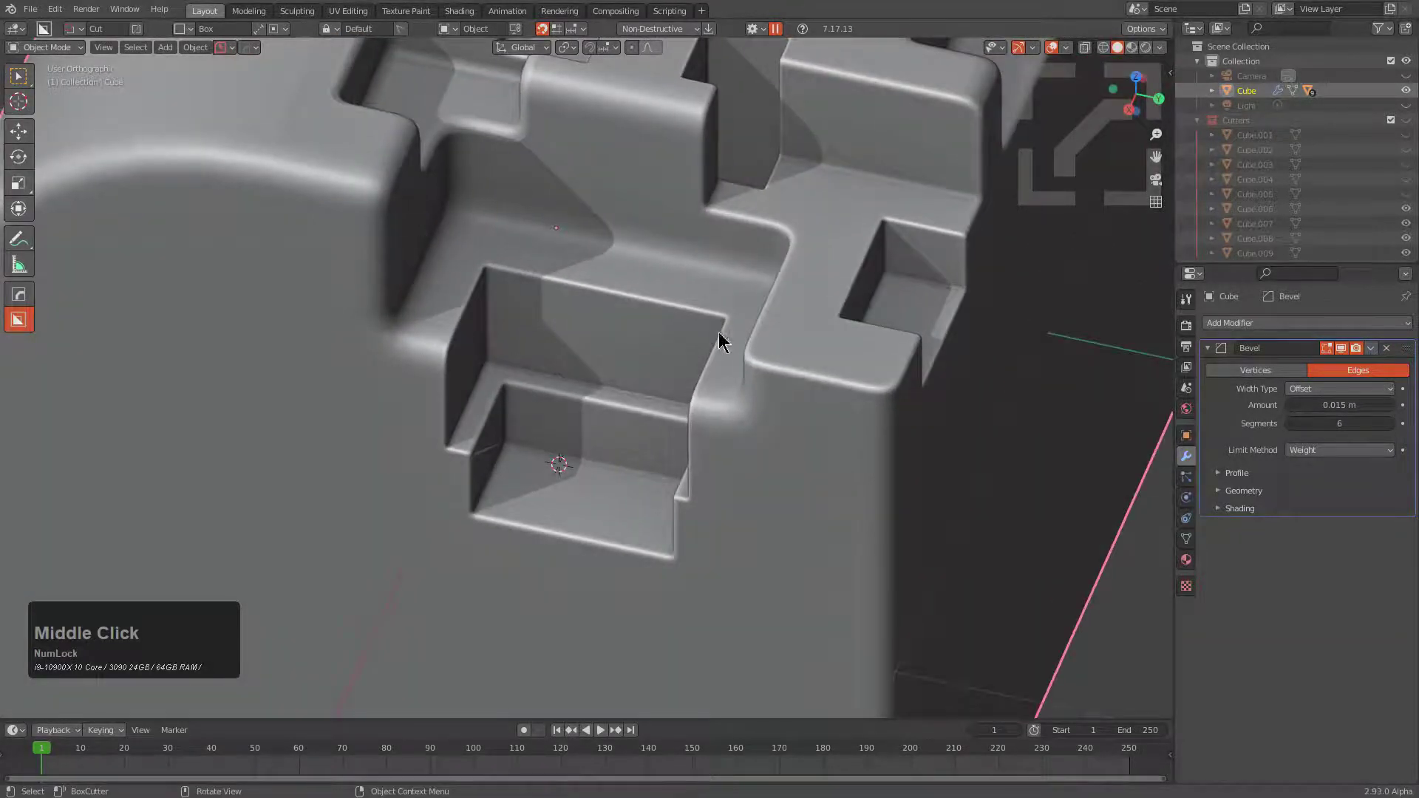
pyautogui.moveTo(718, 334); pyautogui.dragTo(748, 355, button='middle')
pyautogui.scroll(-3, 716, 362)
pyautogui.press('q')
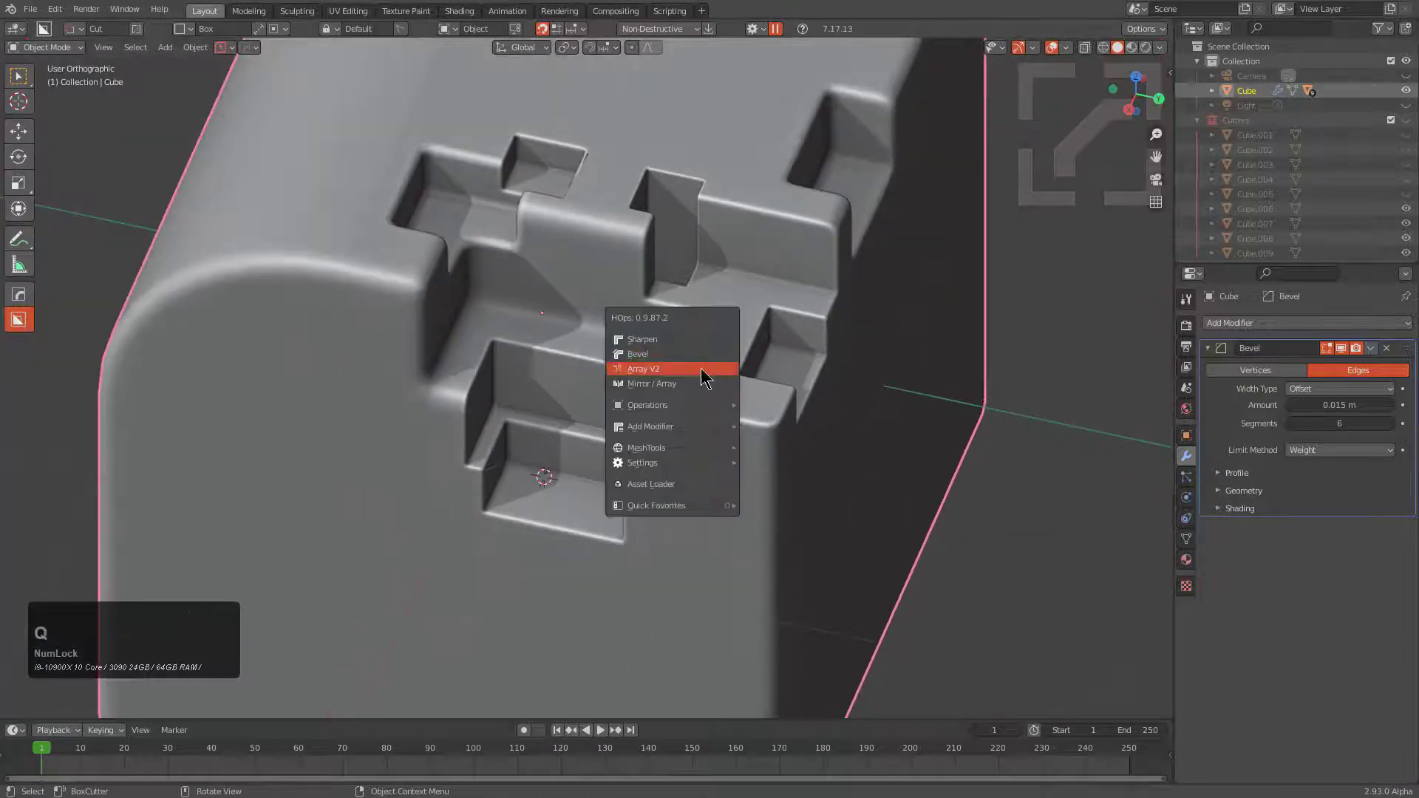
pyautogui.click(684, 406)
pyautogui.click(781, 461)
pyautogui.scroll(2, 654, 286)
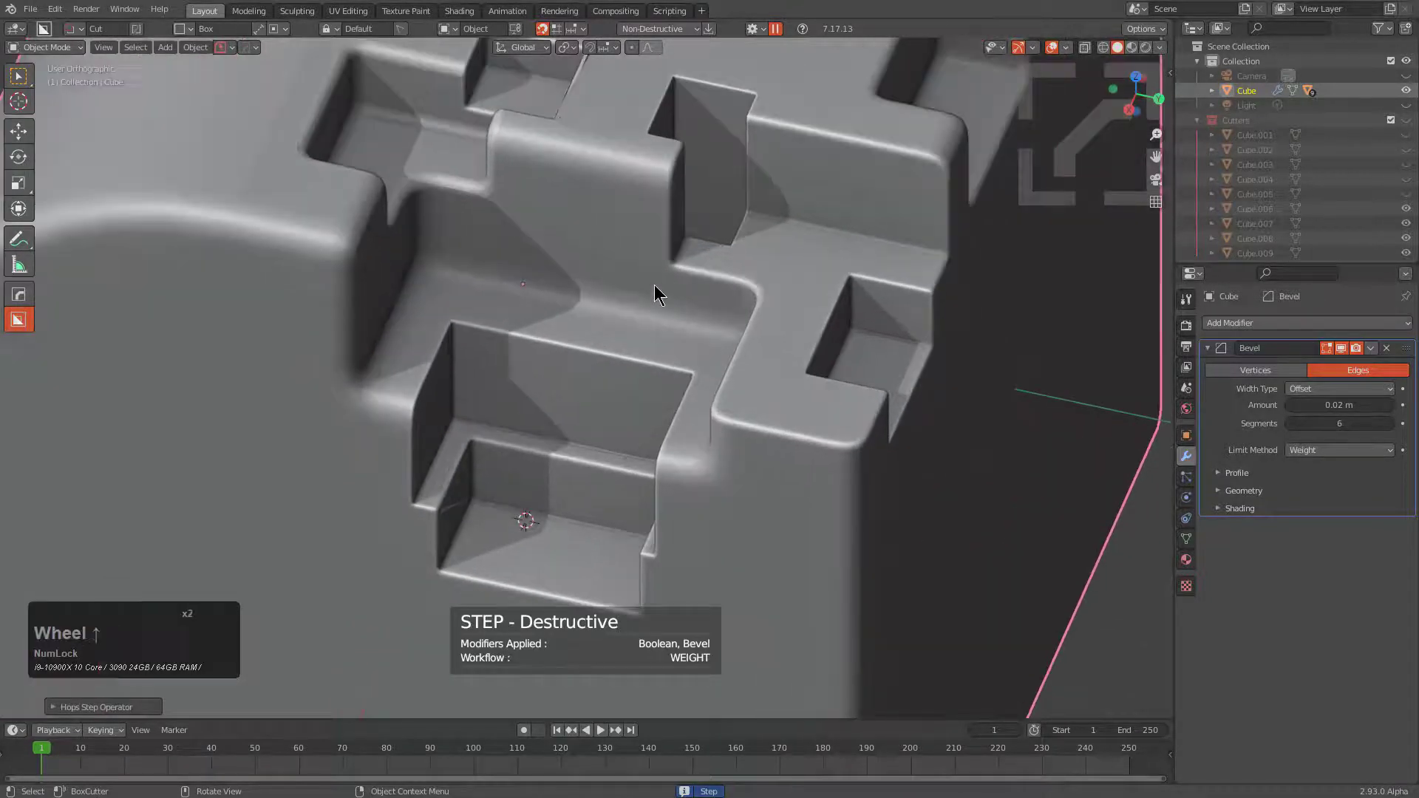
# Reveal all hidden geometry in the block's mesh and clear the selection
pyautogui.press('Tab')
pyautogui.moveTo(675, 295); pyautogui.dragTo(701, 318, button='middle')
pyautogui.hotkey('alt', 'h')
pyautogui.hotkey('alt', 'a')
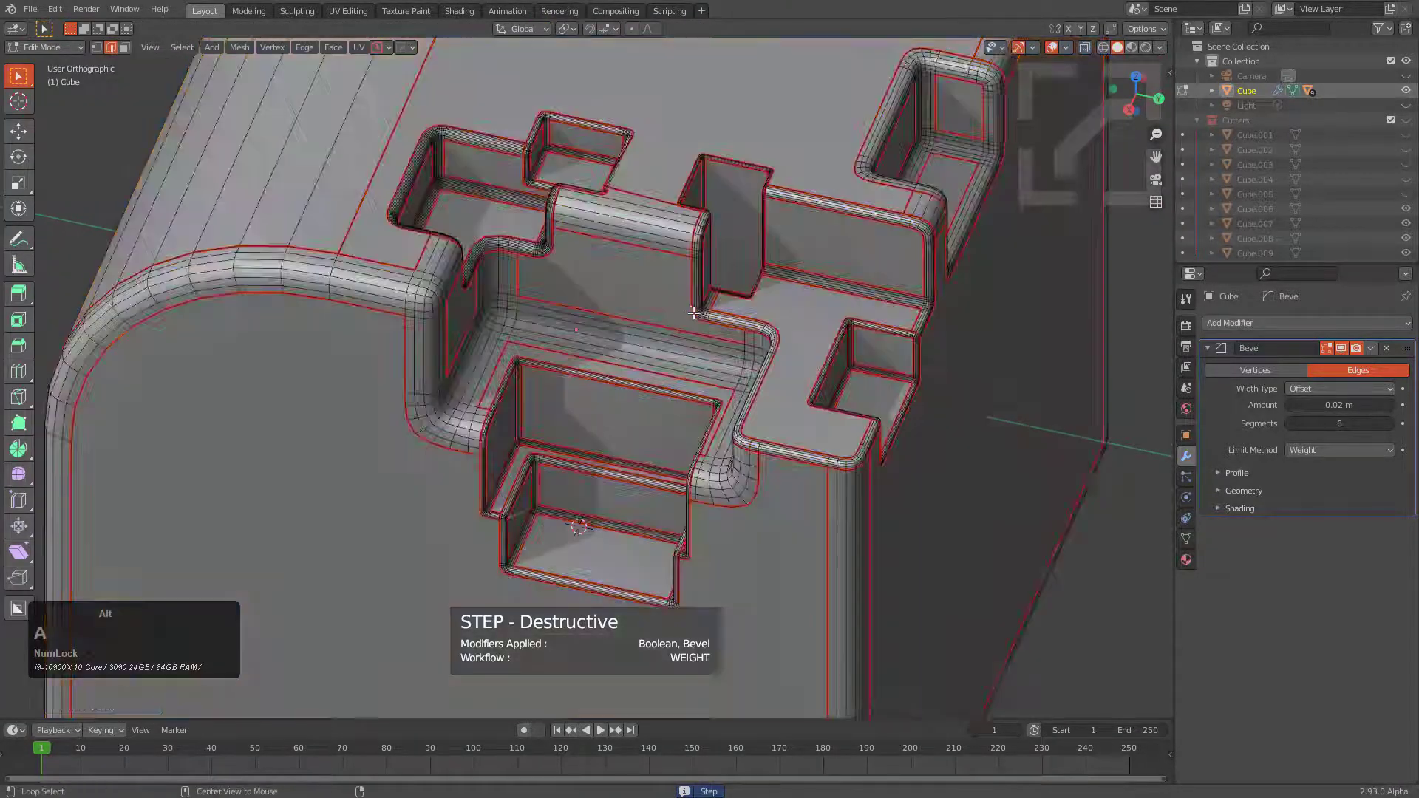
pyautogui.press('capslock')
pyautogui.press('Tab')
# Examine the block's mesh topology and shading around the ridge and the corner of the small upper notch
pyautogui.keyDown('shift'); pyautogui.moveTo(784, 306); pyautogui.dragTo(742, 415, button='middle'); pyautogui.keyUp('shift')
pyautogui.press('Tab')
pyautogui.scroll(6, 769, 362)
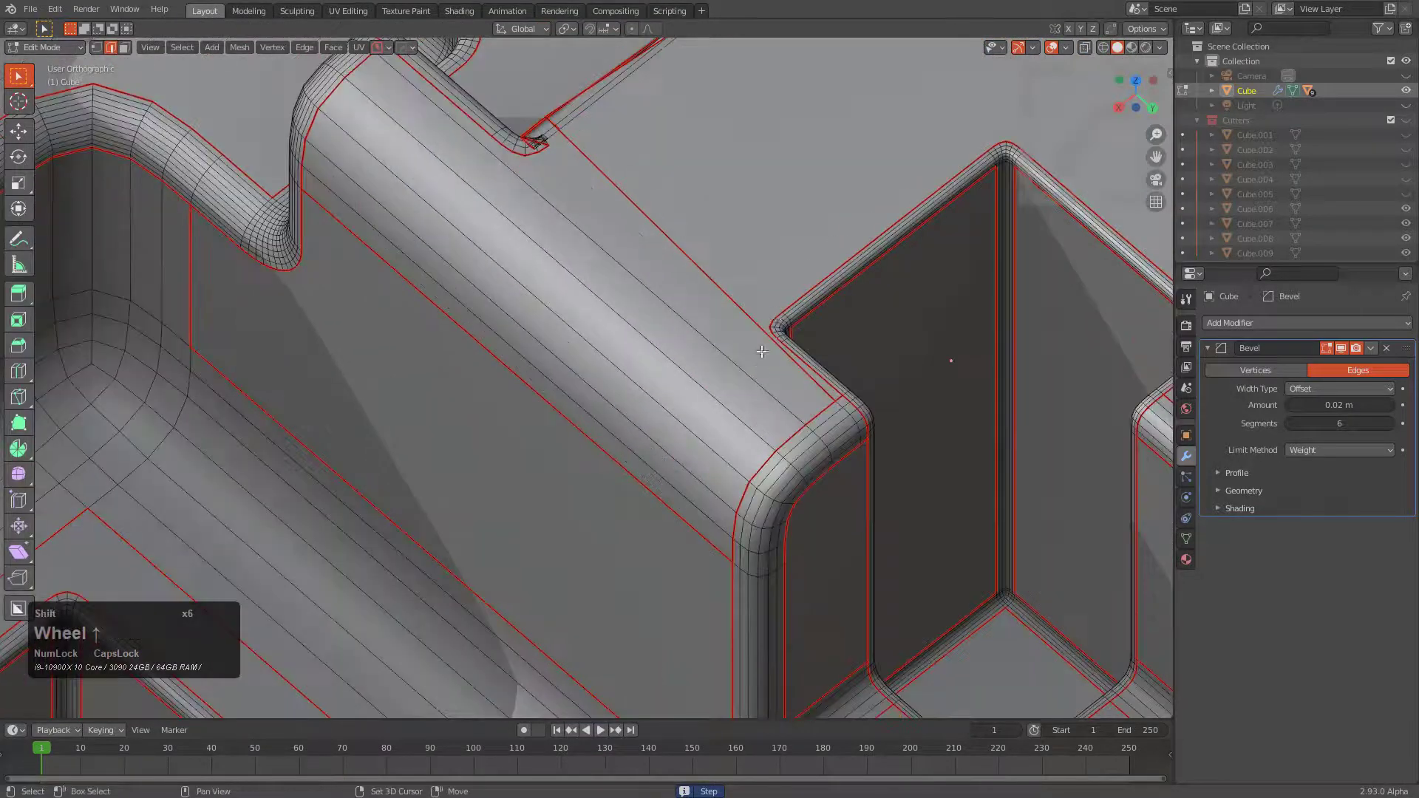
pyautogui.keyDown('shift'); pyautogui.moveTo(809, 288); pyautogui.dragTo(730, 476, button='middle'); pyautogui.keyUp('shift')
pyautogui.keyDown('shift'); pyautogui.moveTo(643, 466); pyautogui.dragTo(828, 443, button='middle'); pyautogui.keyUp('shift')
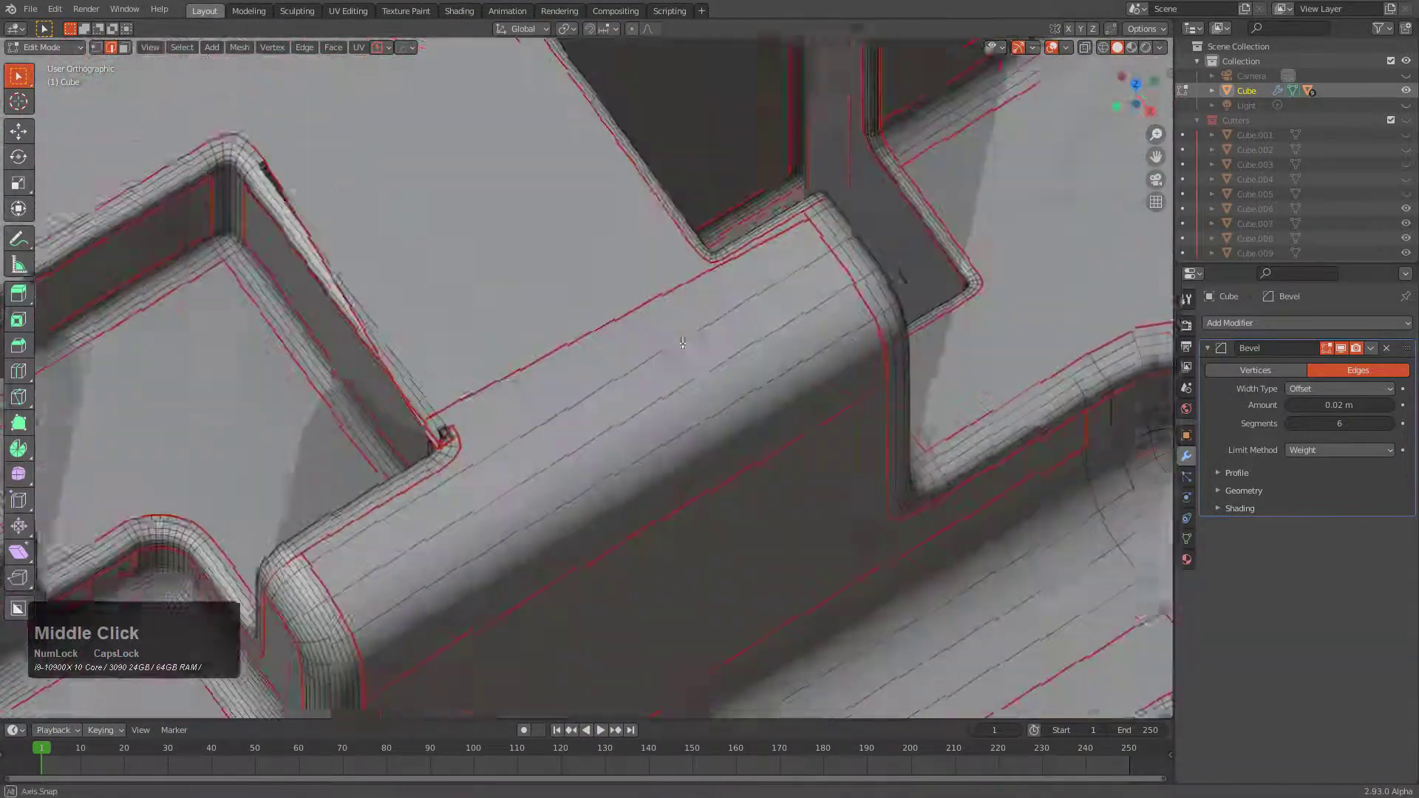
pyautogui.scroll(1, 554, 391)
pyautogui.keyDown('shift'); pyautogui.moveTo(384, 444); pyautogui.dragTo(734, 392, button='middle'); pyautogui.keyUp('shift')
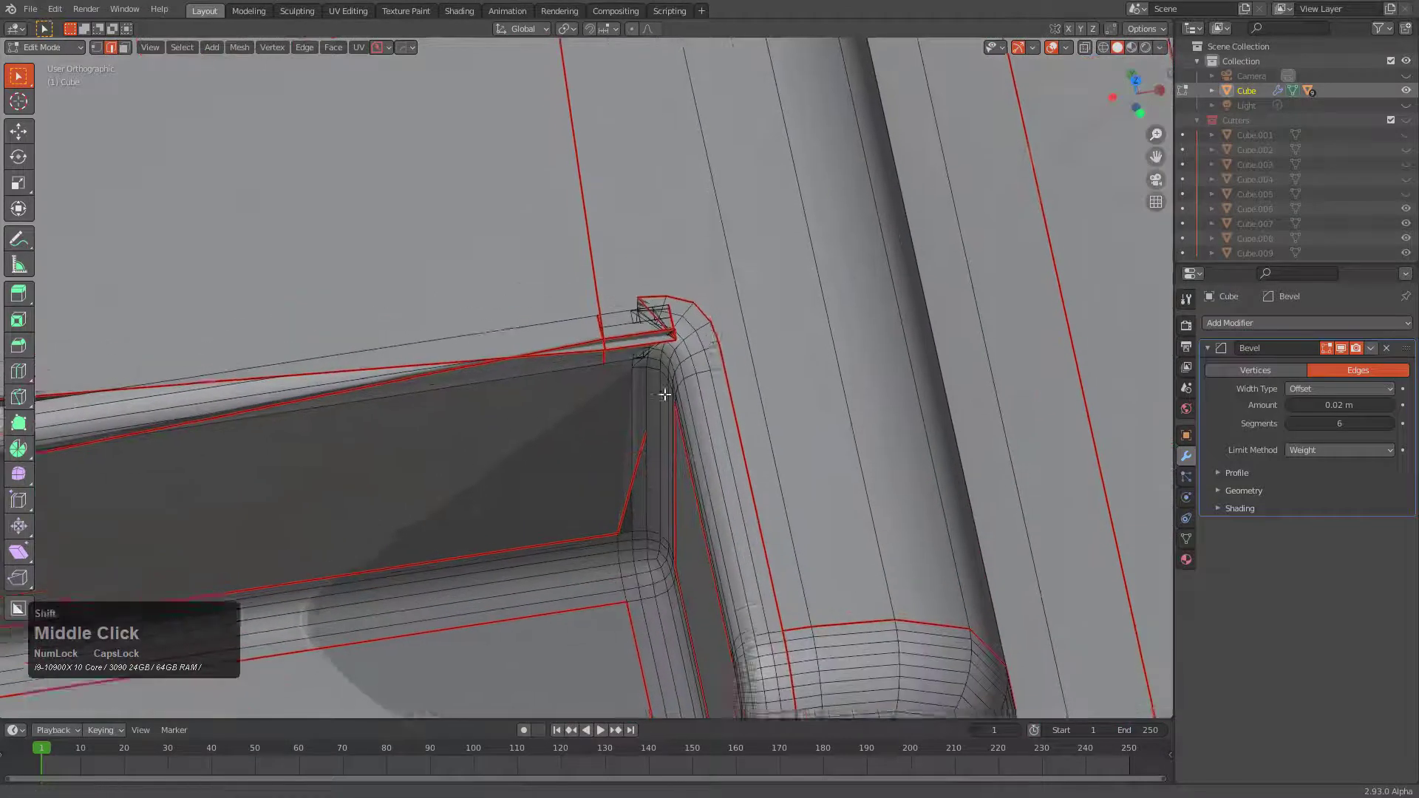
pyautogui.scroll(2, 734, 392)
pyautogui.hotkey('alt', 'z')
pyautogui.hotkey('alt', 'z')
pyautogui.press('Tab')
pyautogui.scroll(-7, 754, 296)
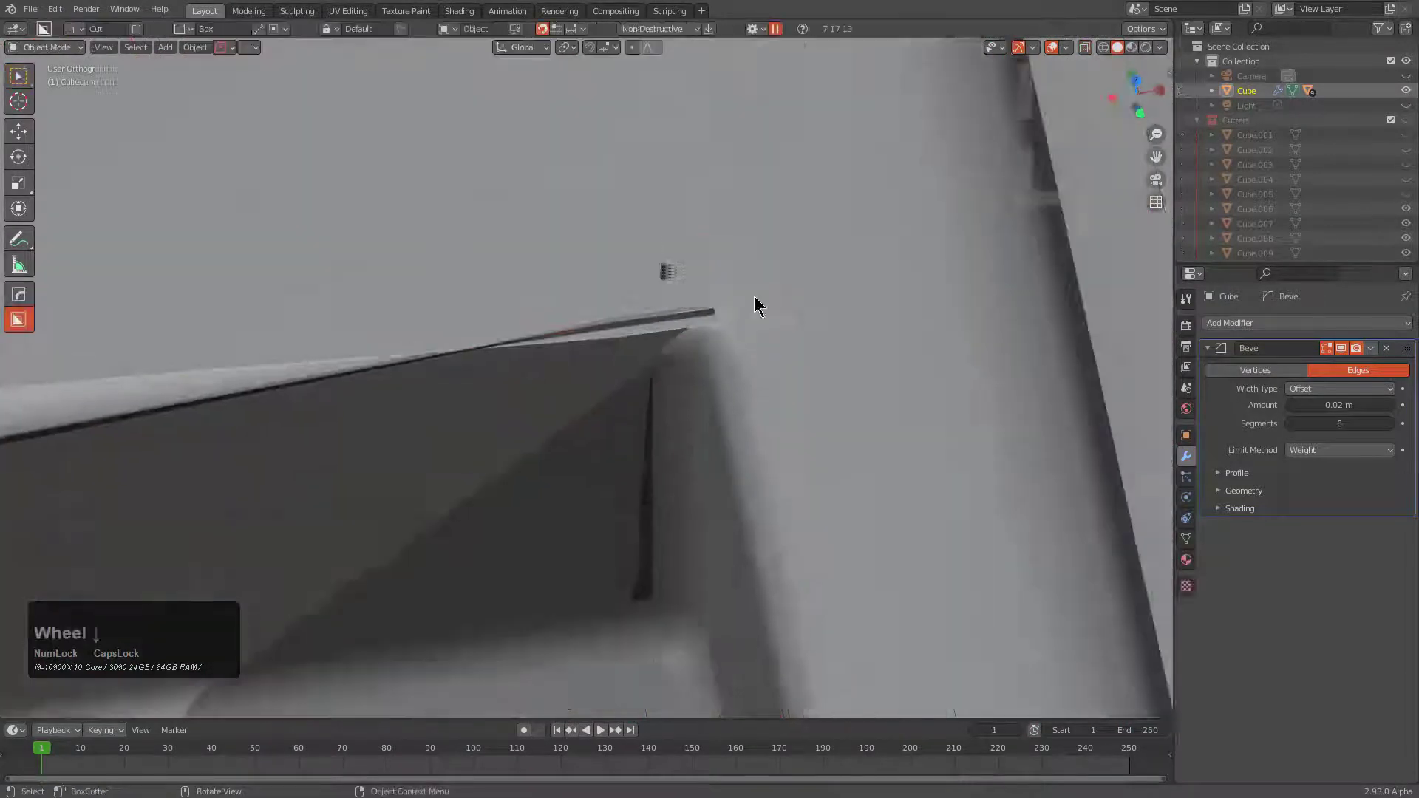
pyautogui.keyDown('shift'); pyautogui.moveTo(818, 398); pyautogui.dragTo(837, 312, button='middle'); pyautogui.keyUp('shift')
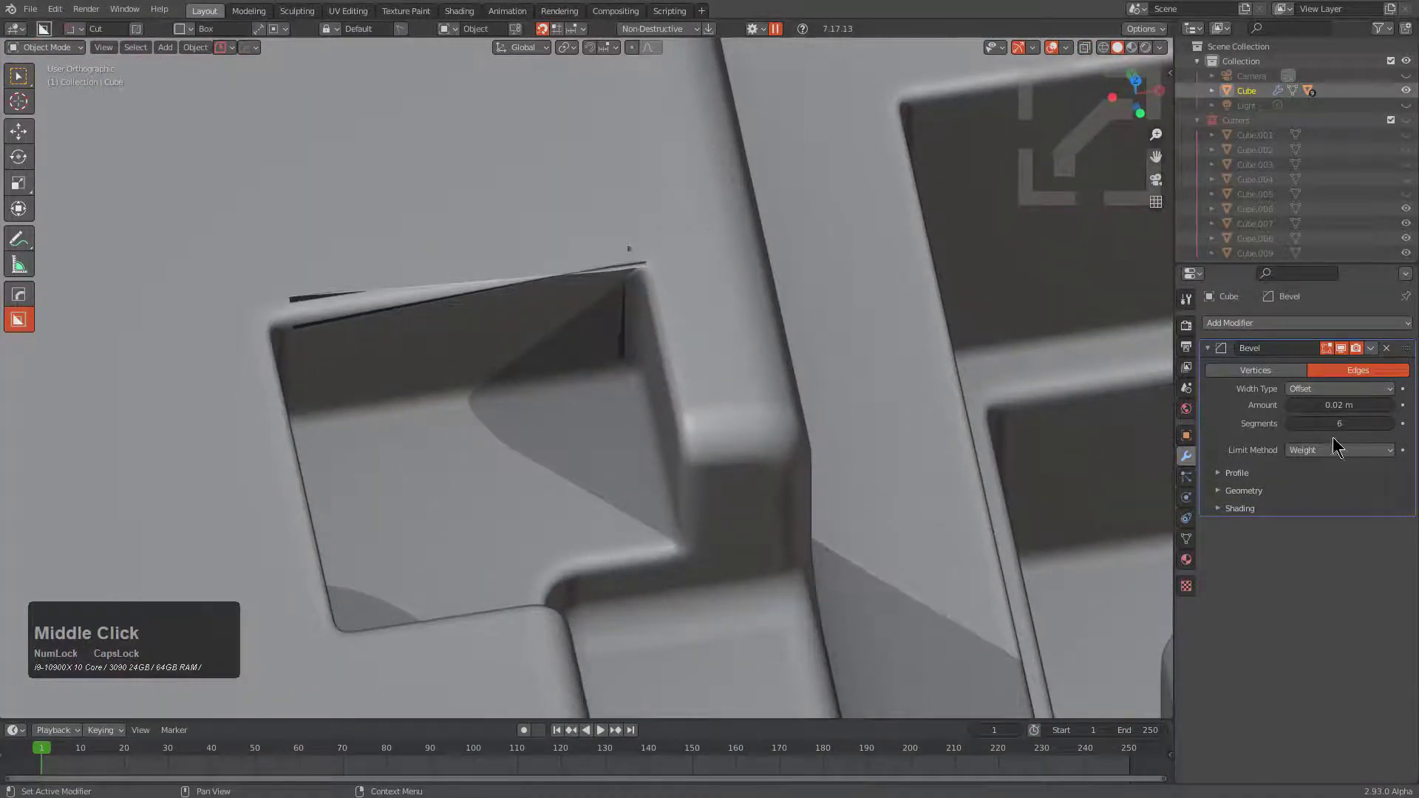
# Set the bevel modifier's limit method to Angle and inspect the edges around the notches
pyautogui.click(1311, 485)
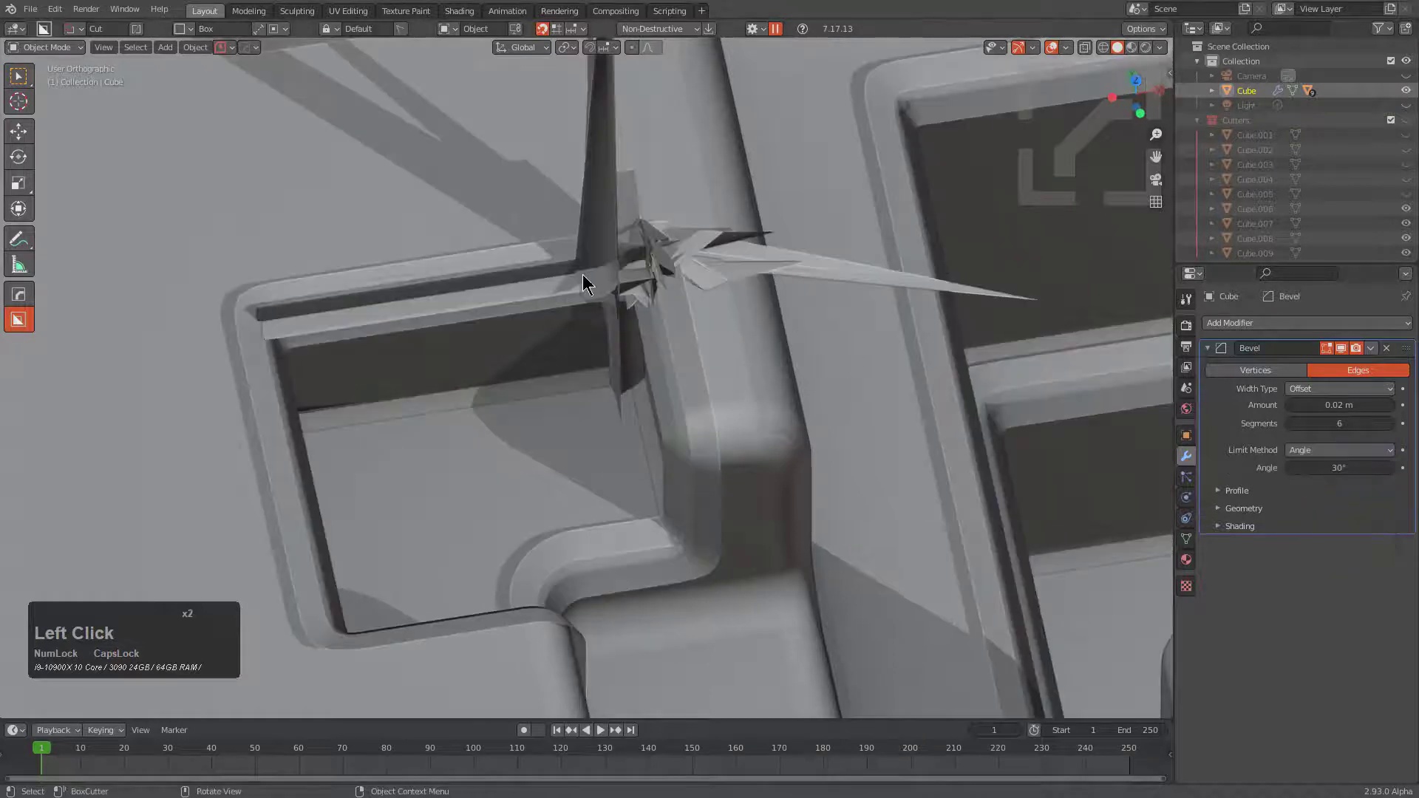
pyautogui.moveTo(660, 294); pyautogui.dragTo(902, 436, button='middle')
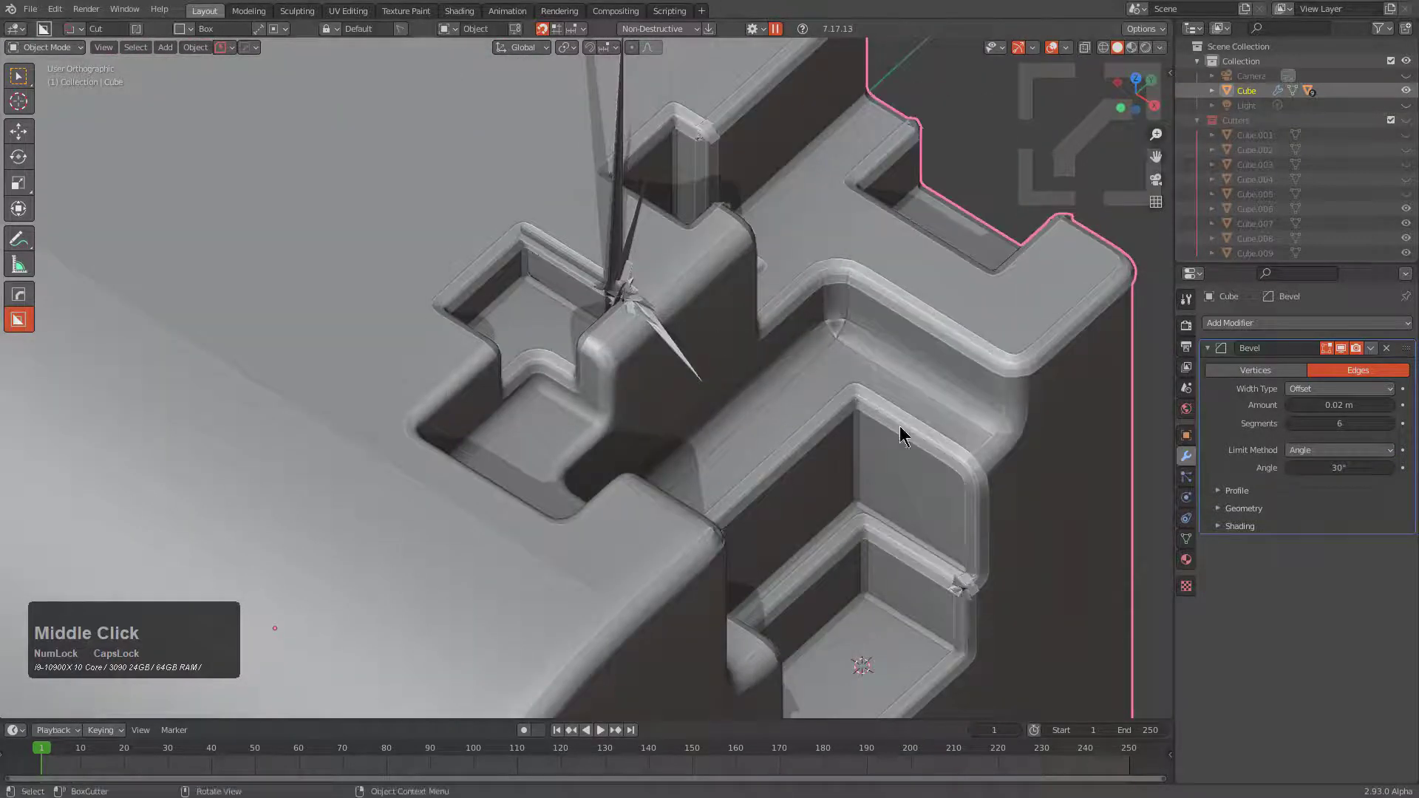
pyautogui.moveTo(905, 306); pyautogui.dragTo(861, 323, button='middle')
pyautogui.scroll(2, 751, 290)
pyautogui.moveTo(858, 271); pyautogui.dragTo(812, 281, button='middle')
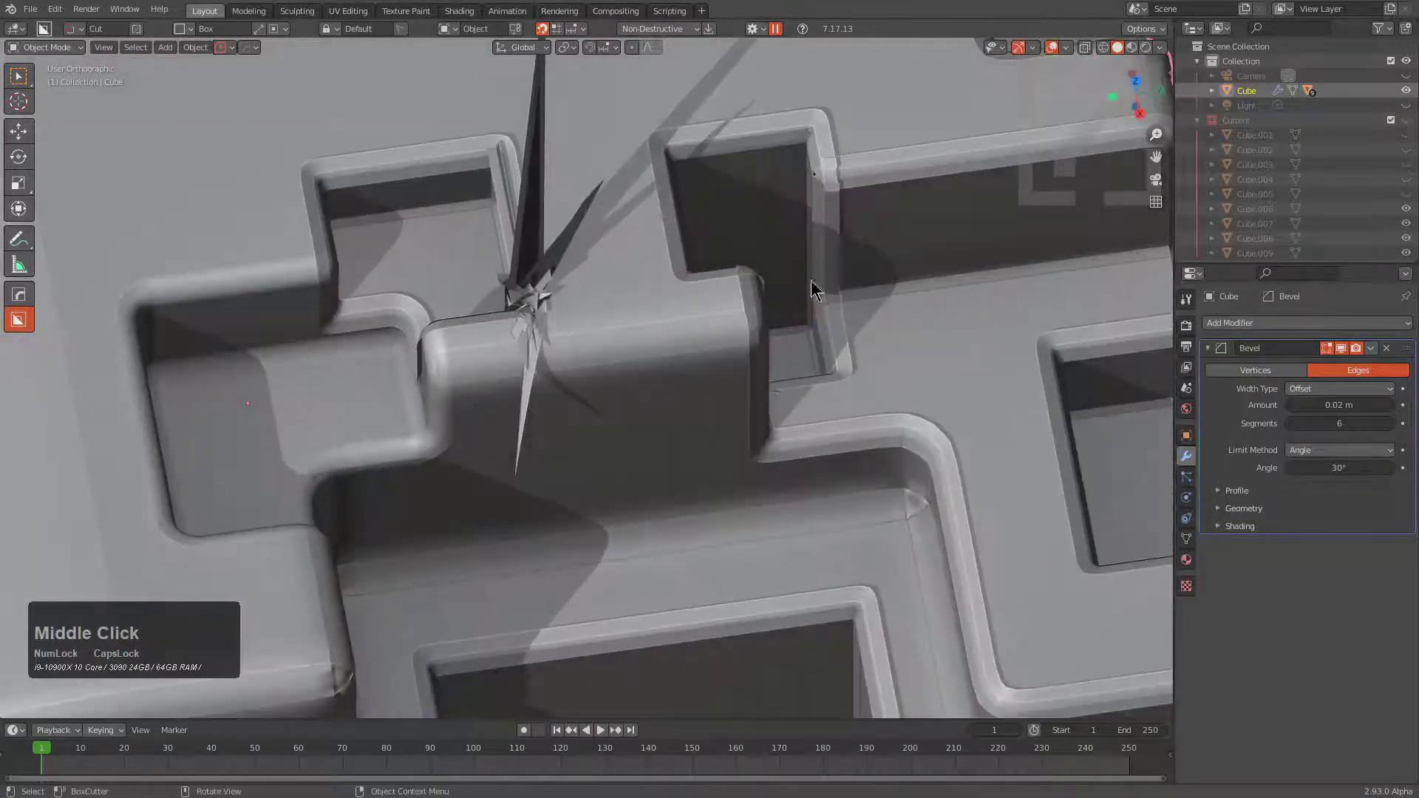
pyautogui.moveTo(817, 216); pyautogui.dragTo(547, 295, button='middle')
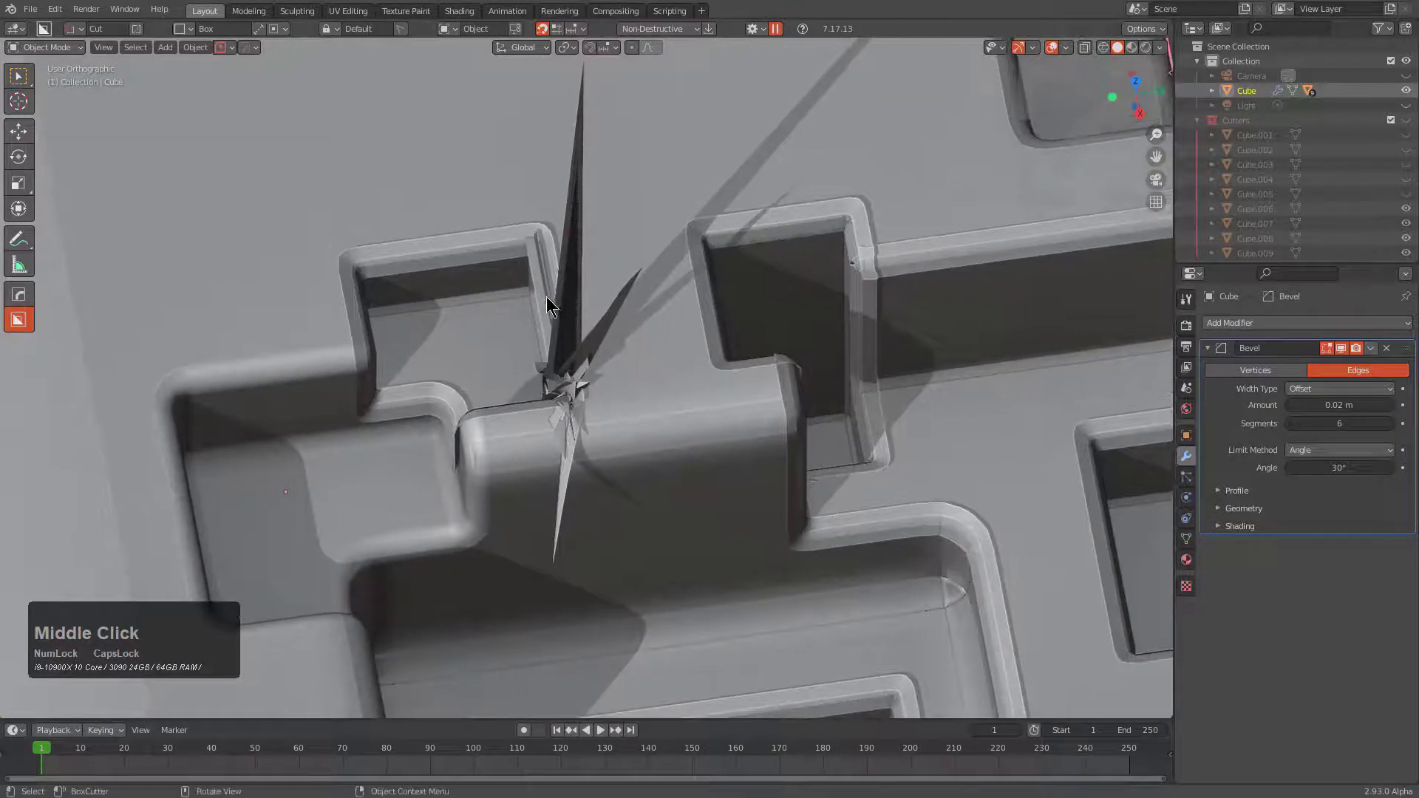
# Turn off the bevel modifier's viewport display and open the block's mesh for editing at the small notch's tangled corner
pyautogui.click(1341, 348)
pyautogui.moveTo(643, 318); pyautogui.dragTo(735, 342, button='middle')
pyautogui.scroll(3, 734, 341)
pyautogui.press('Tab')
pyautogui.scroll(3, 783, 368)
pyautogui.moveTo(629, 355); pyautogui.dragTo(769, 405, button='middle')
pyautogui.scroll(2, 749, 370)
pyautogui.press('z')
pyautogui.scroll(-2, 703, 346)
pyautogui.hotkey('alt', 'z')
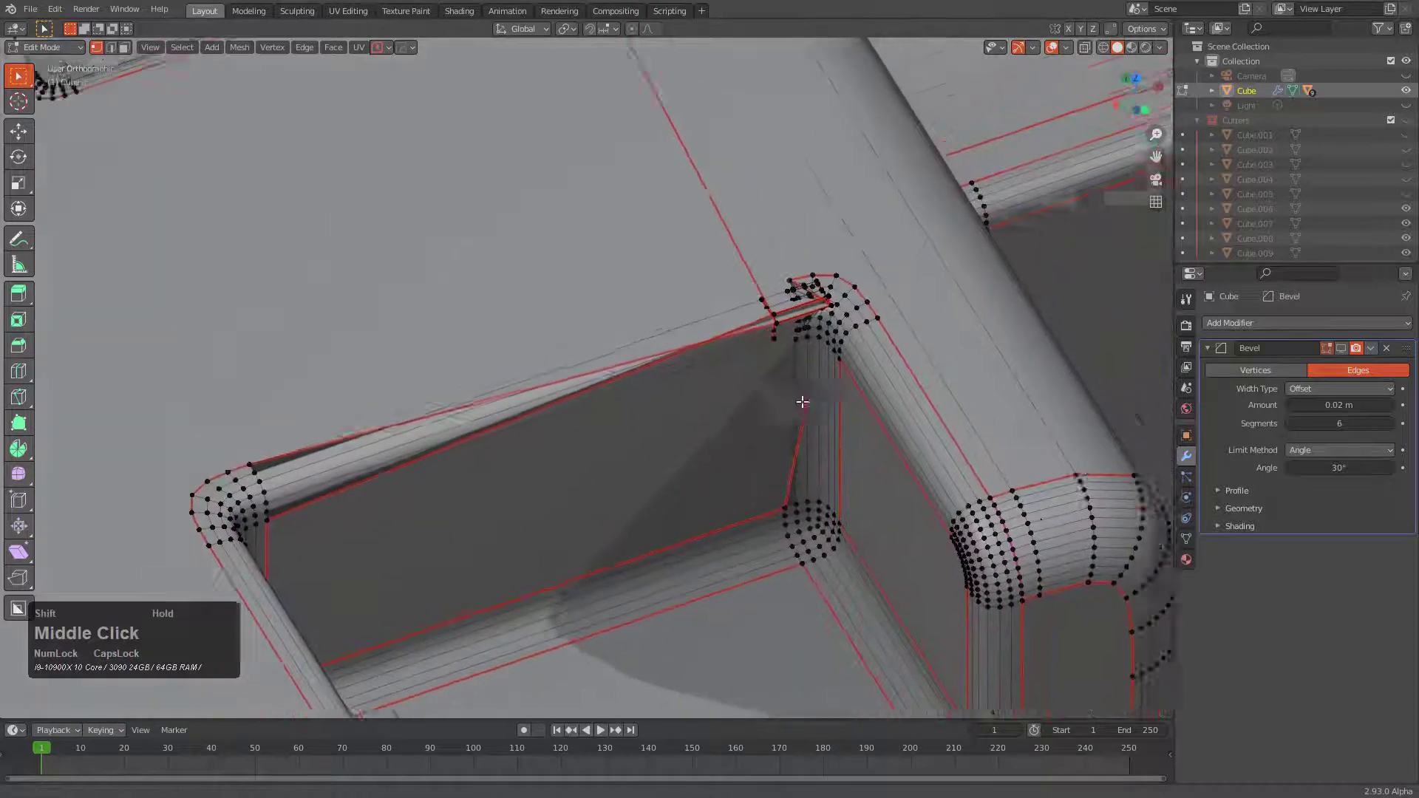
# Select a path of bevel vertices at the small notch's tangled corner in X-ray and move it along X away from the corner
pyautogui.scroll(2, 768, 405)
pyautogui.hotkey('alt', 'z')
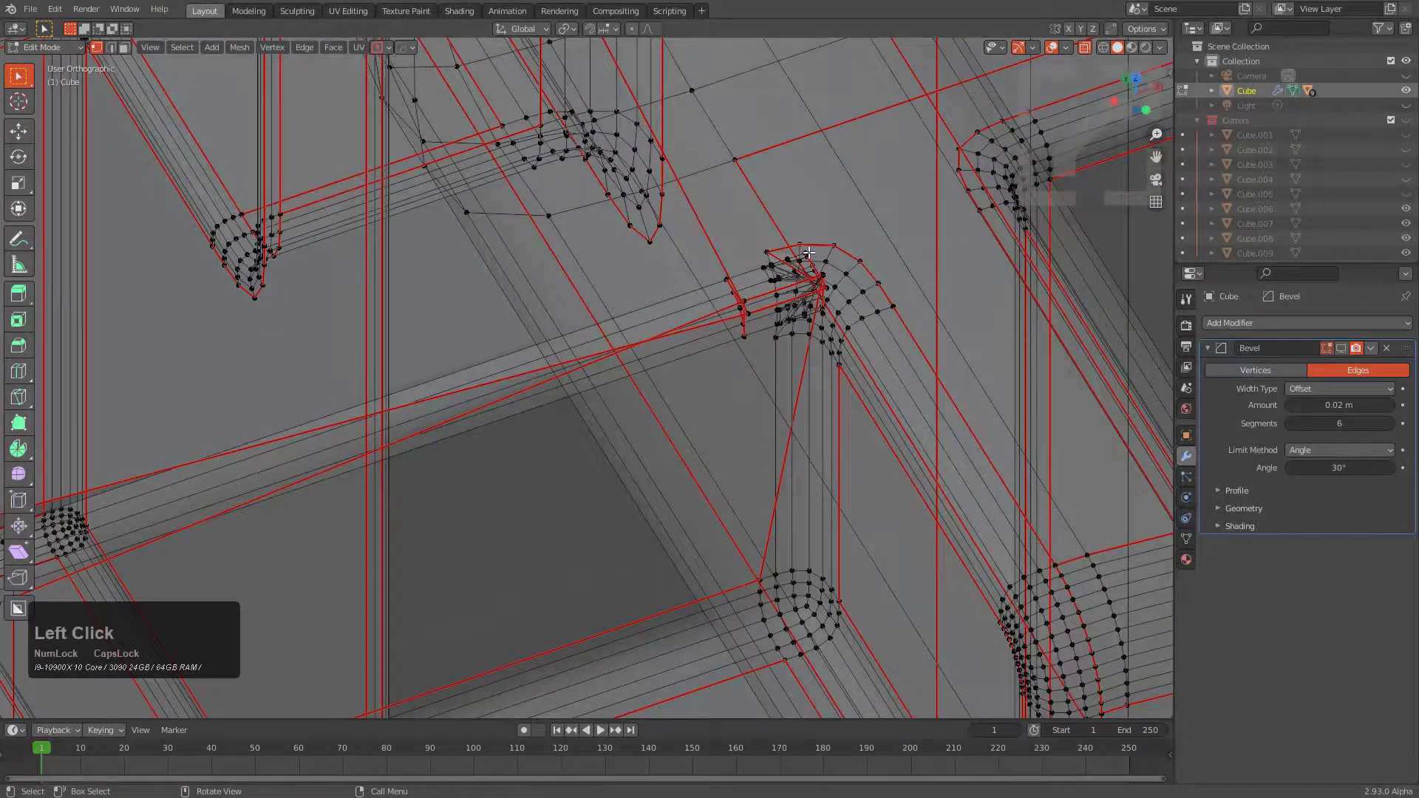
pyautogui.press('KP_Decimal')
pyautogui.scroll(3, 587, 384)
pyautogui.hotkey('alt', 'z')
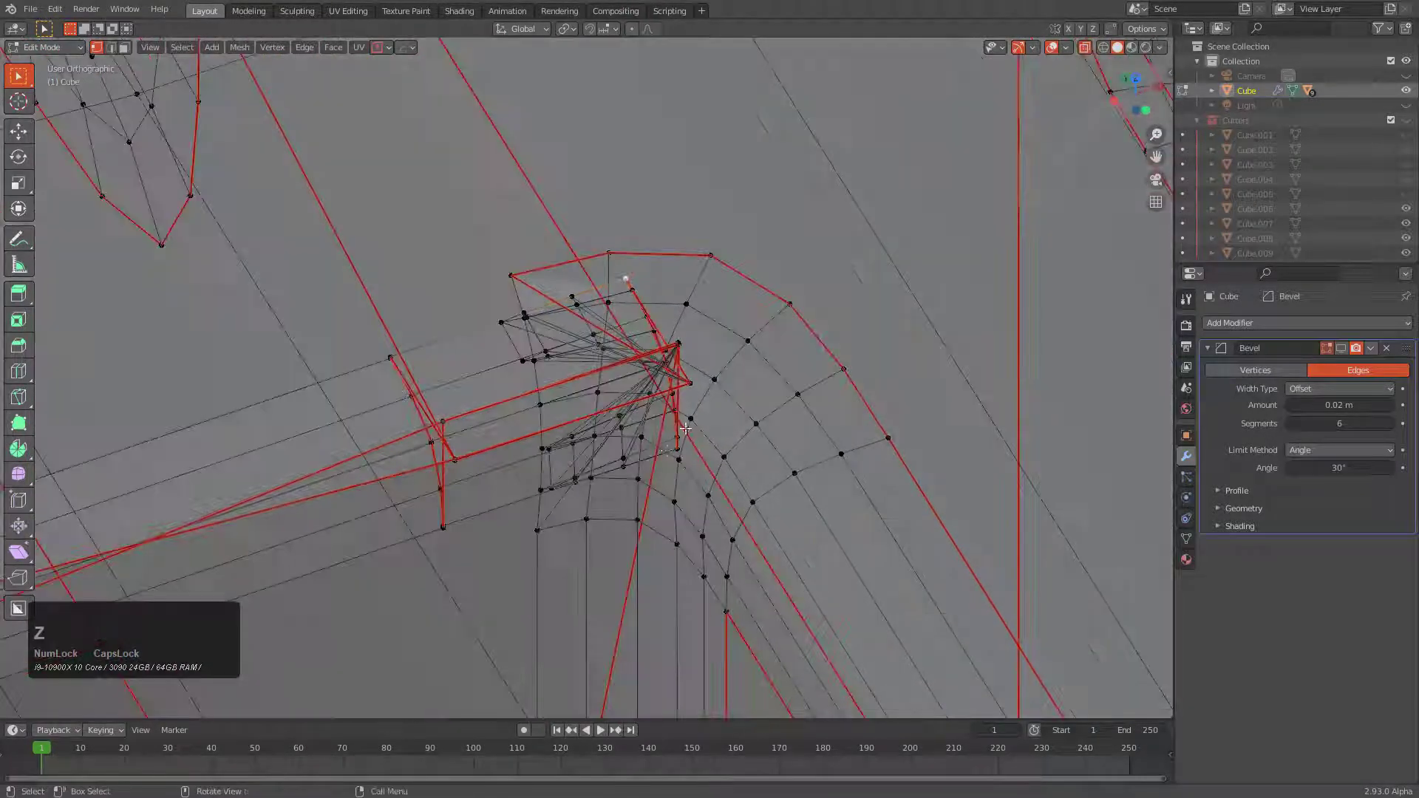
pyautogui.press('g')
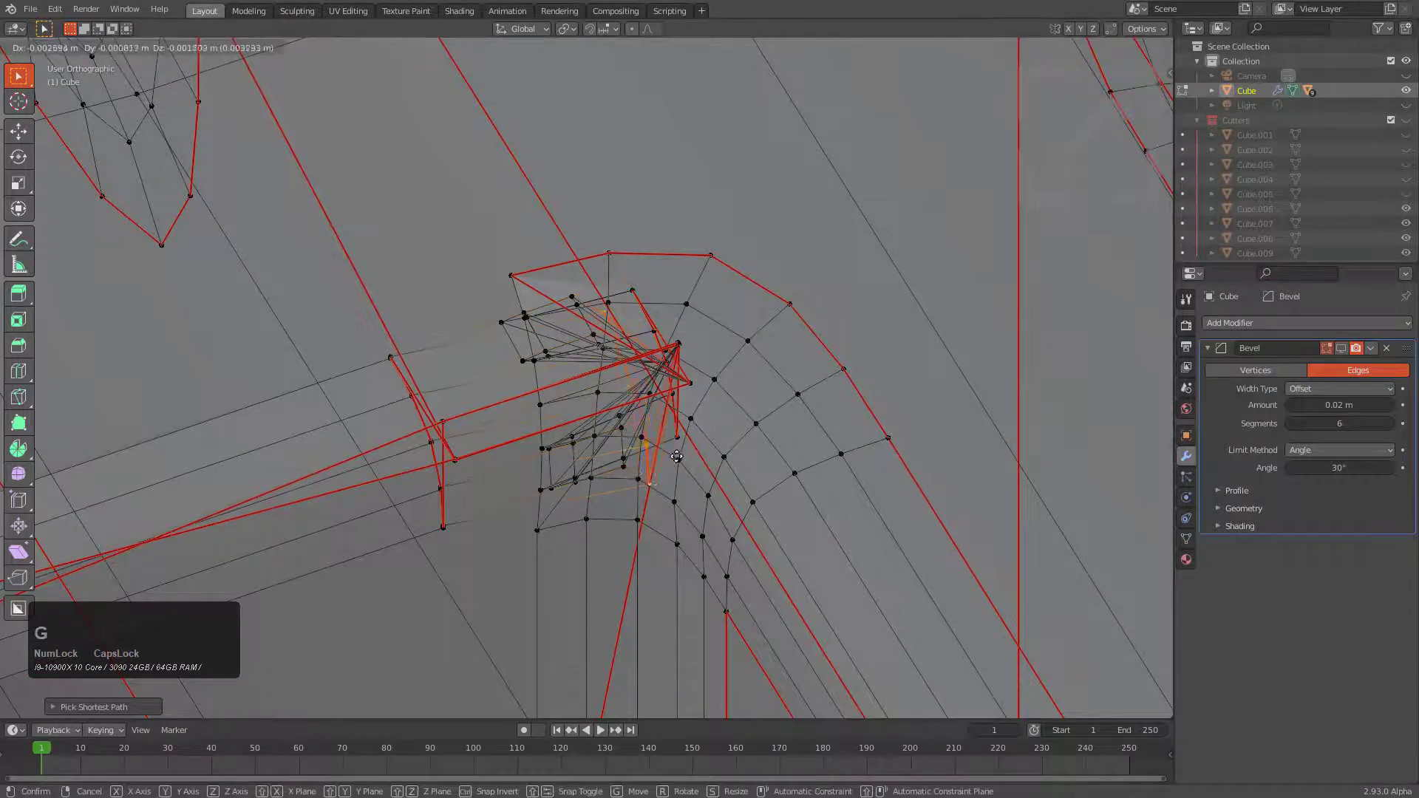
pyautogui.rightClick(680, 436)
pyautogui.press('g')
pyautogui.press('x')
pyautogui.click(533, 456)
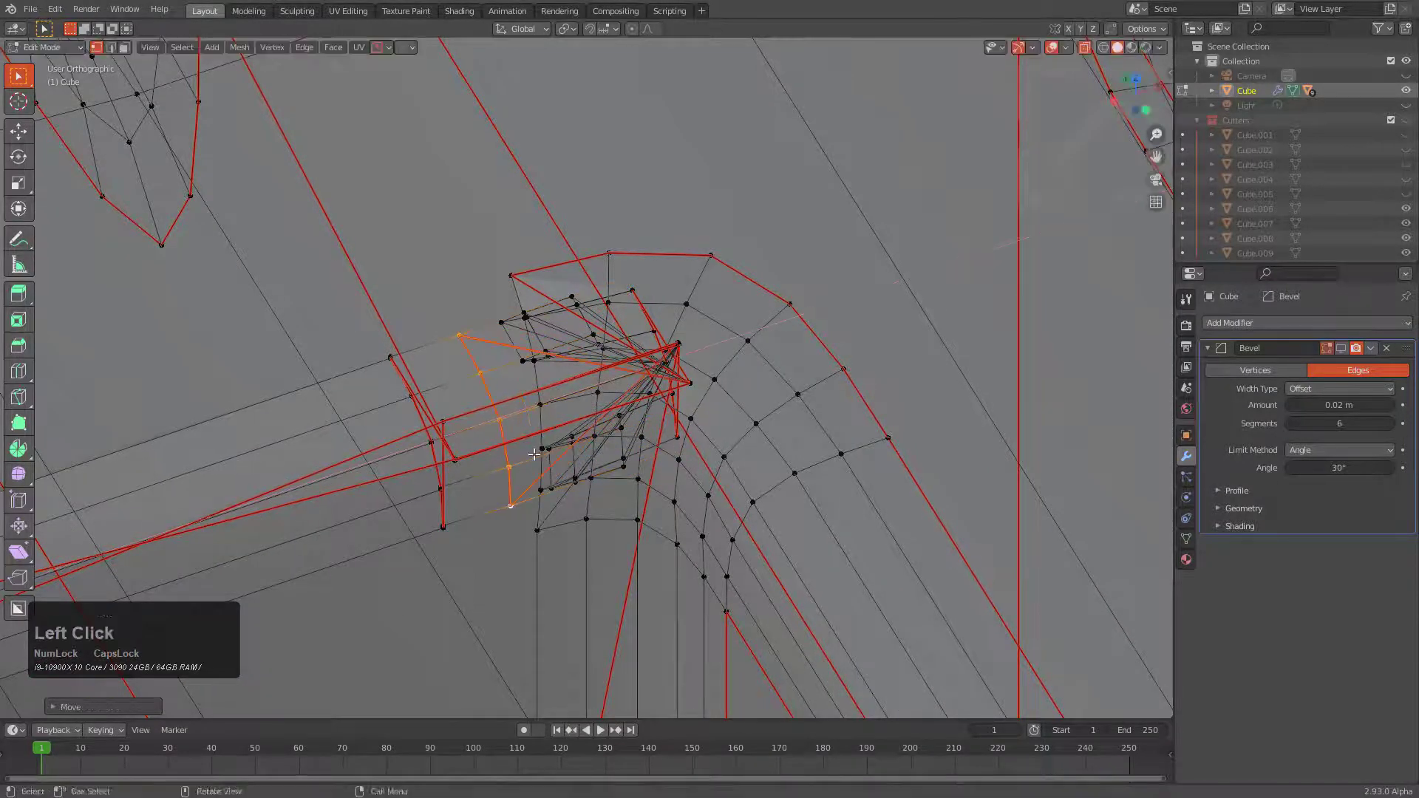
# Move the next path of bevel vertices at the small notch's tangled corner about 0.018 m along negative X
pyautogui.hotkey('alt', 'z')
pyautogui.scroll(-1, 664, 371)
pyautogui.moveTo(664, 371); pyautogui.dragTo(664, 437, button='middle')
pyautogui.scroll(1, 665, 399)
pyautogui.hotkey('alt', 'z')
pyautogui.press('g')
pyautogui.press('x')
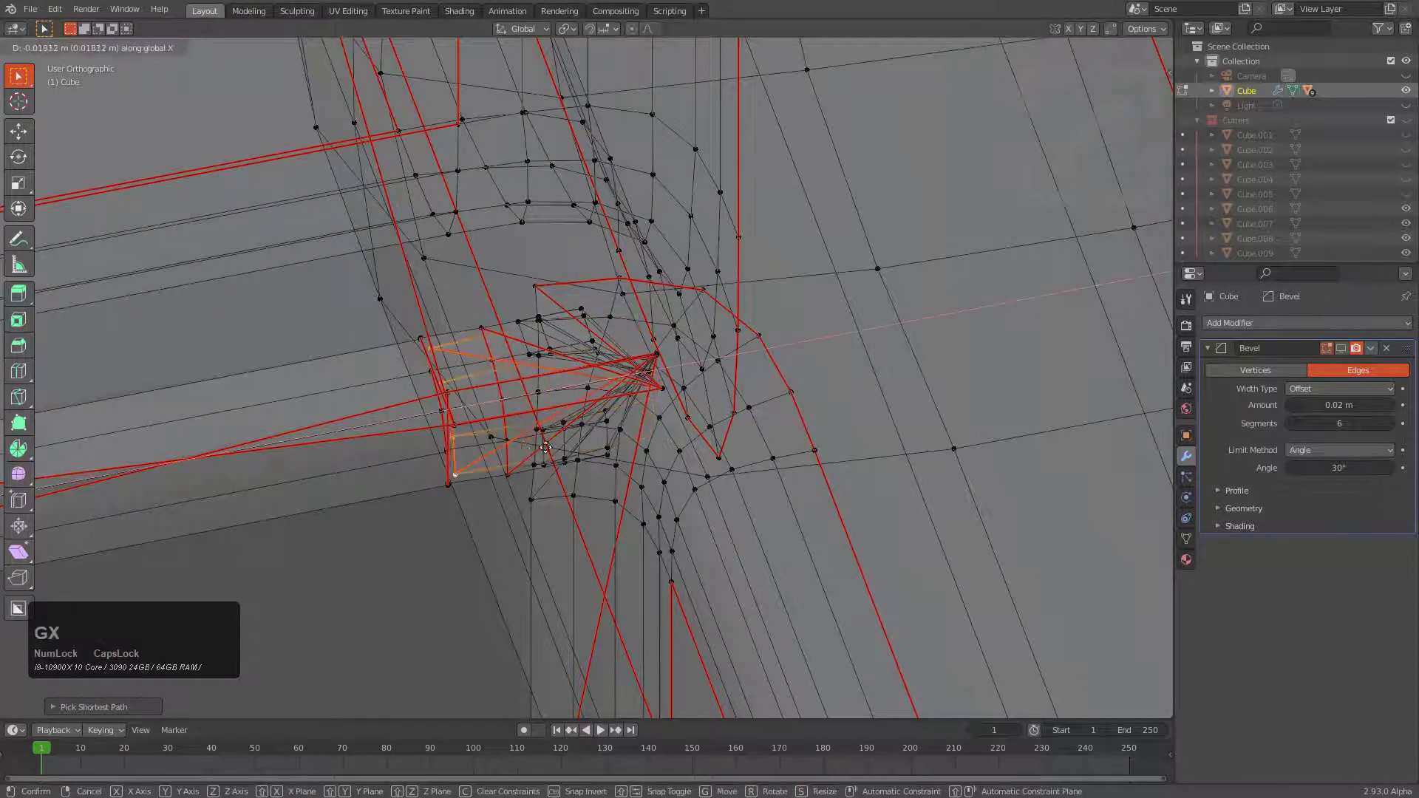
pyautogui.click(545, 448)
pyautogui.scroll(3, 700, 349)
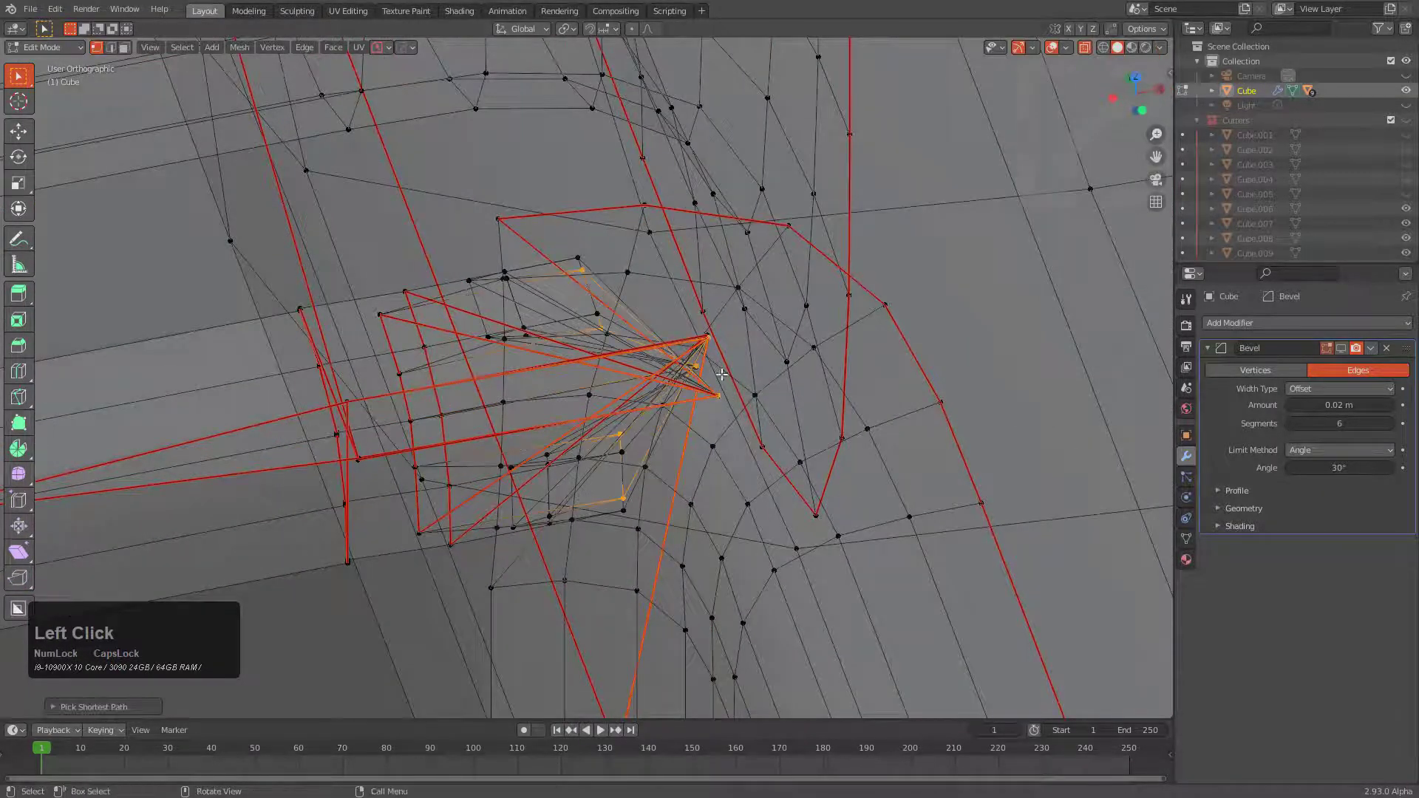
pyautogui.hotkey('alt', 'z')
pyautogui.moveTo(716, 382); pyautogui.dragTo(625, 375, button='middle')
pyautogui.scroll(-1, 632, 380)
pyautogui.press('g')
pyautogui.press('x')
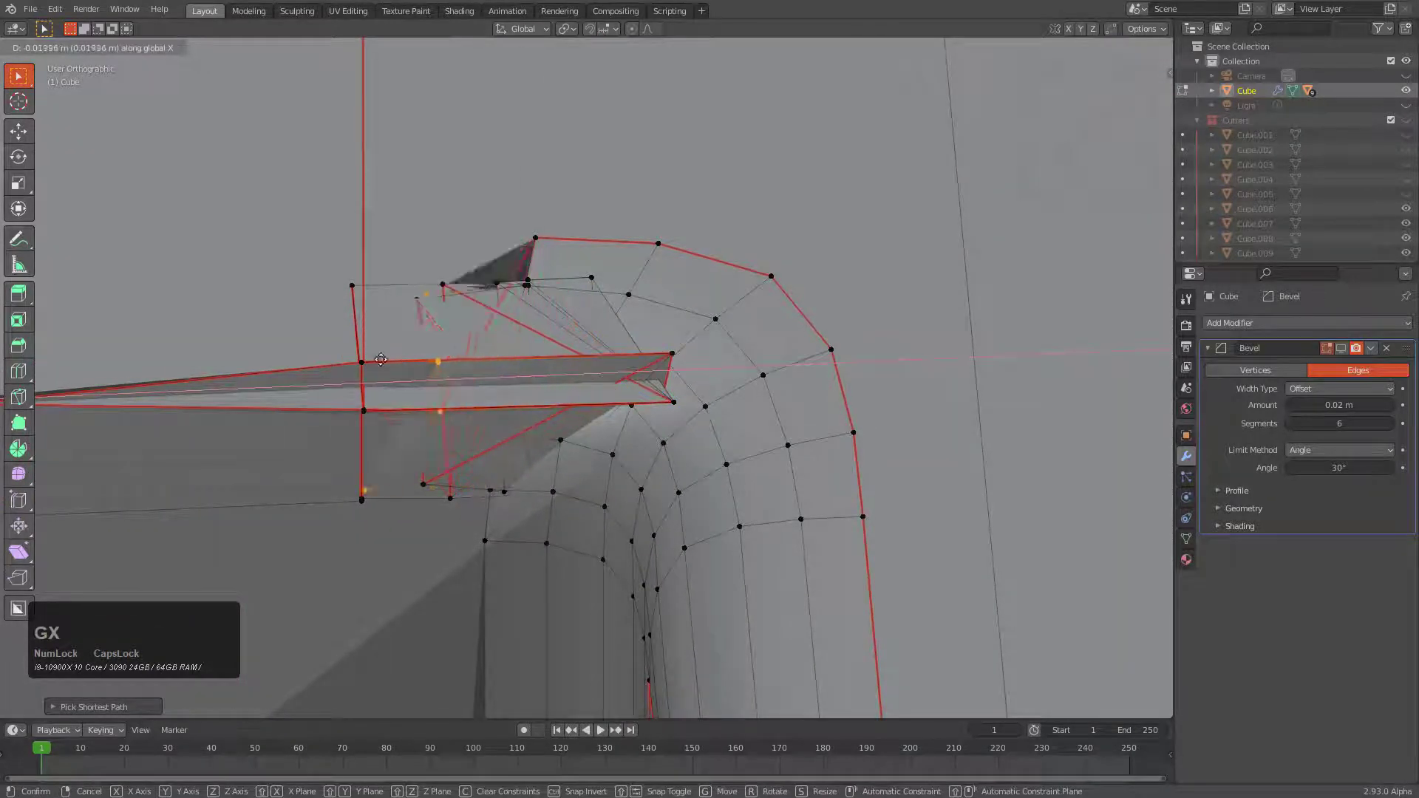
pyautogui.rightClick(483, 377)
pyautogui.hotkey('alt', 'z')
pyautogui.hotkey('alt', 'z')
pyautogui.scroll(-2, 748, 366)
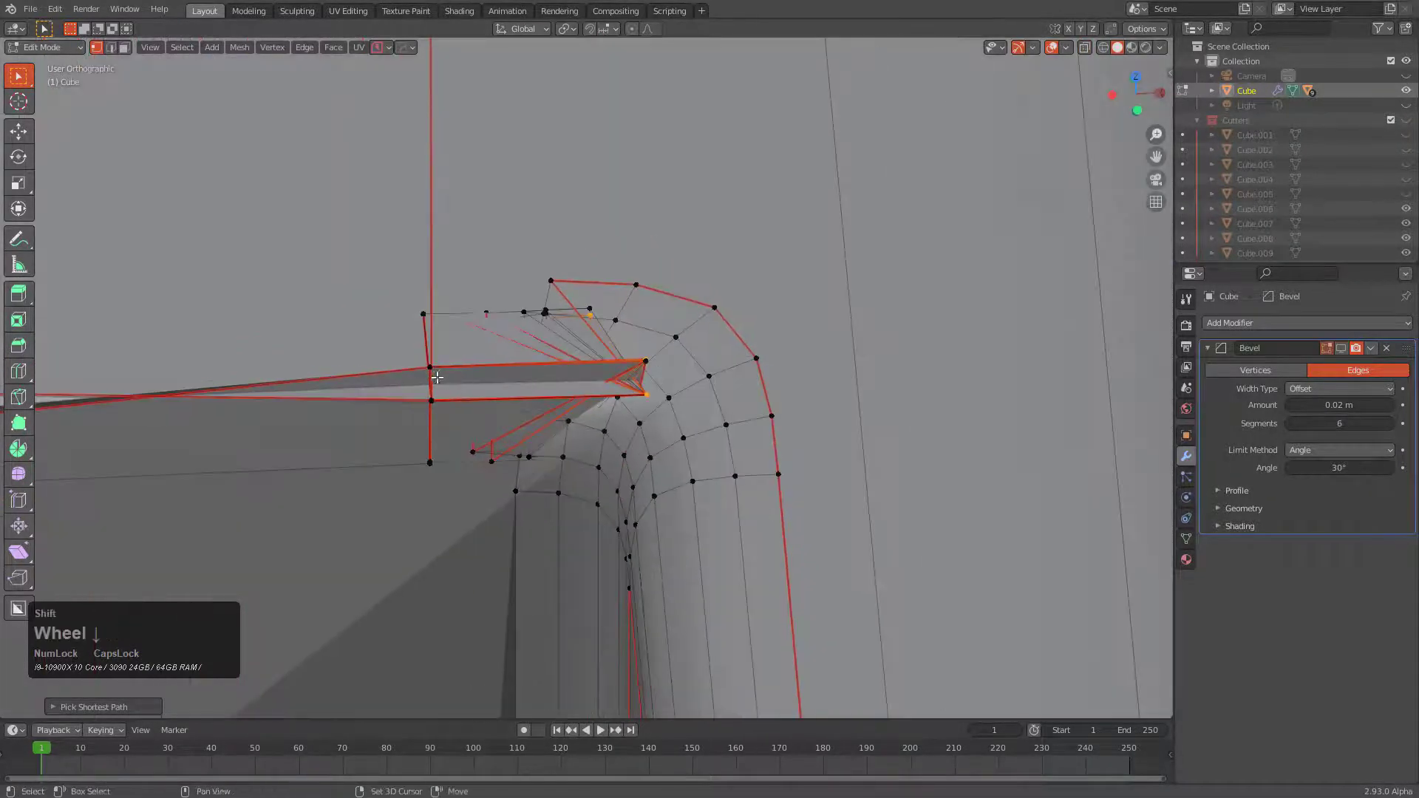
# Circle-select the vertices of the small notch's tangled corner, including the hidden ones, and assign them to a new vertex group
pyautogui.hotkey('alt', 'z')
pyautogui.moveTo(748, 366); pyautogui.dragTo(714, 446, button='middle')
pyautogui.scroll(2, 713, 446)
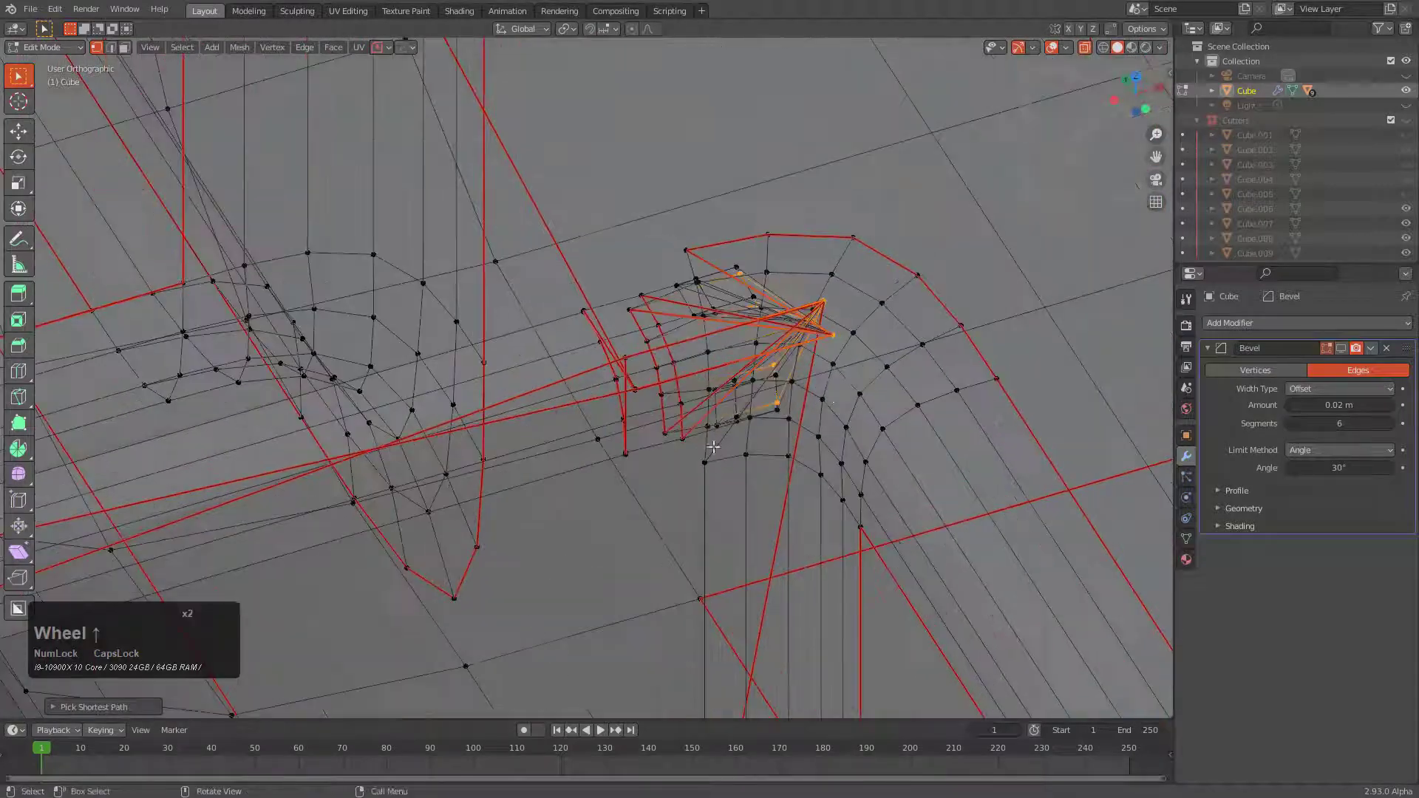
pyautogui.moveTo(753, 338); pyautogui.dragTo(714, 342, button='middle')
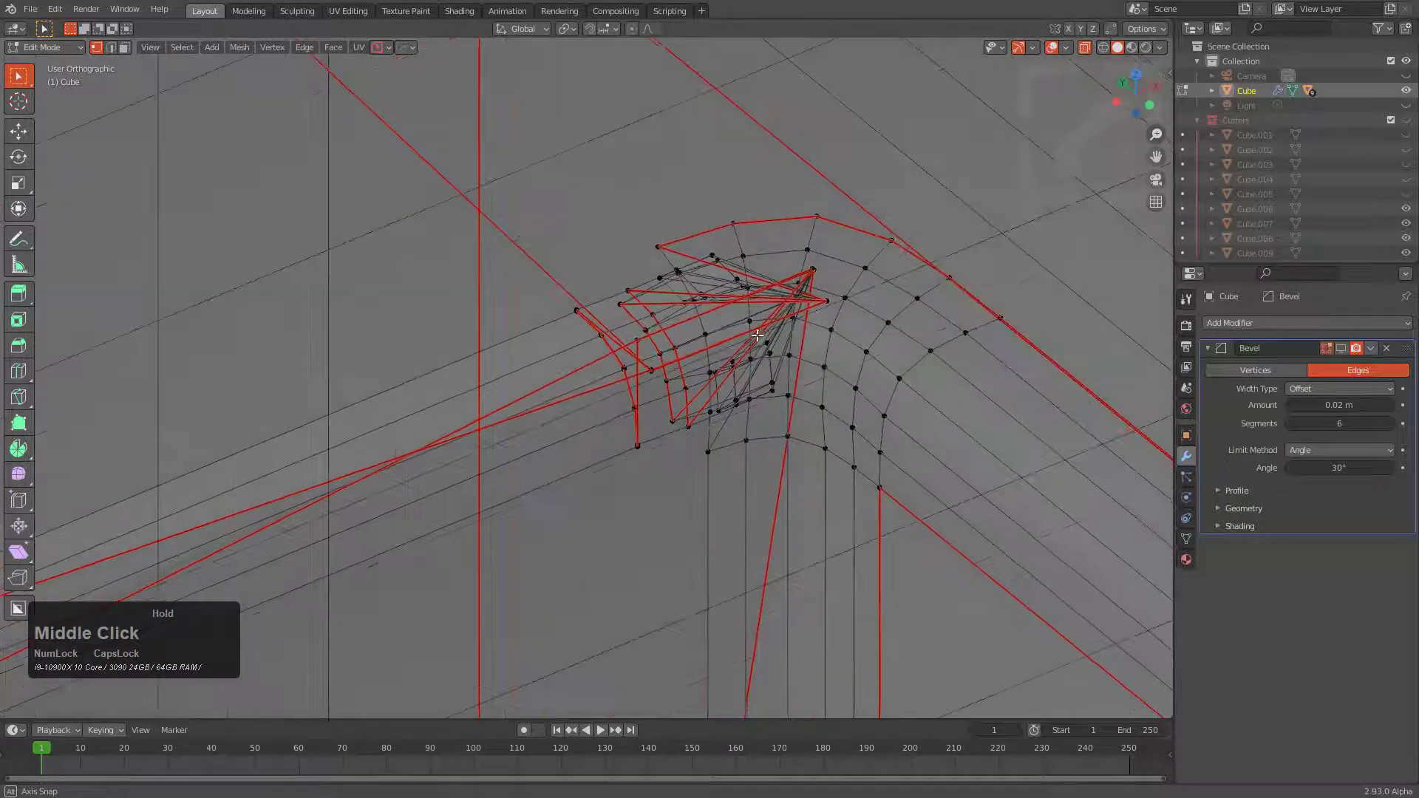
pyautogui.hotkey('alt', 'z')
pyautogui.scroll(-4, 715, 342)
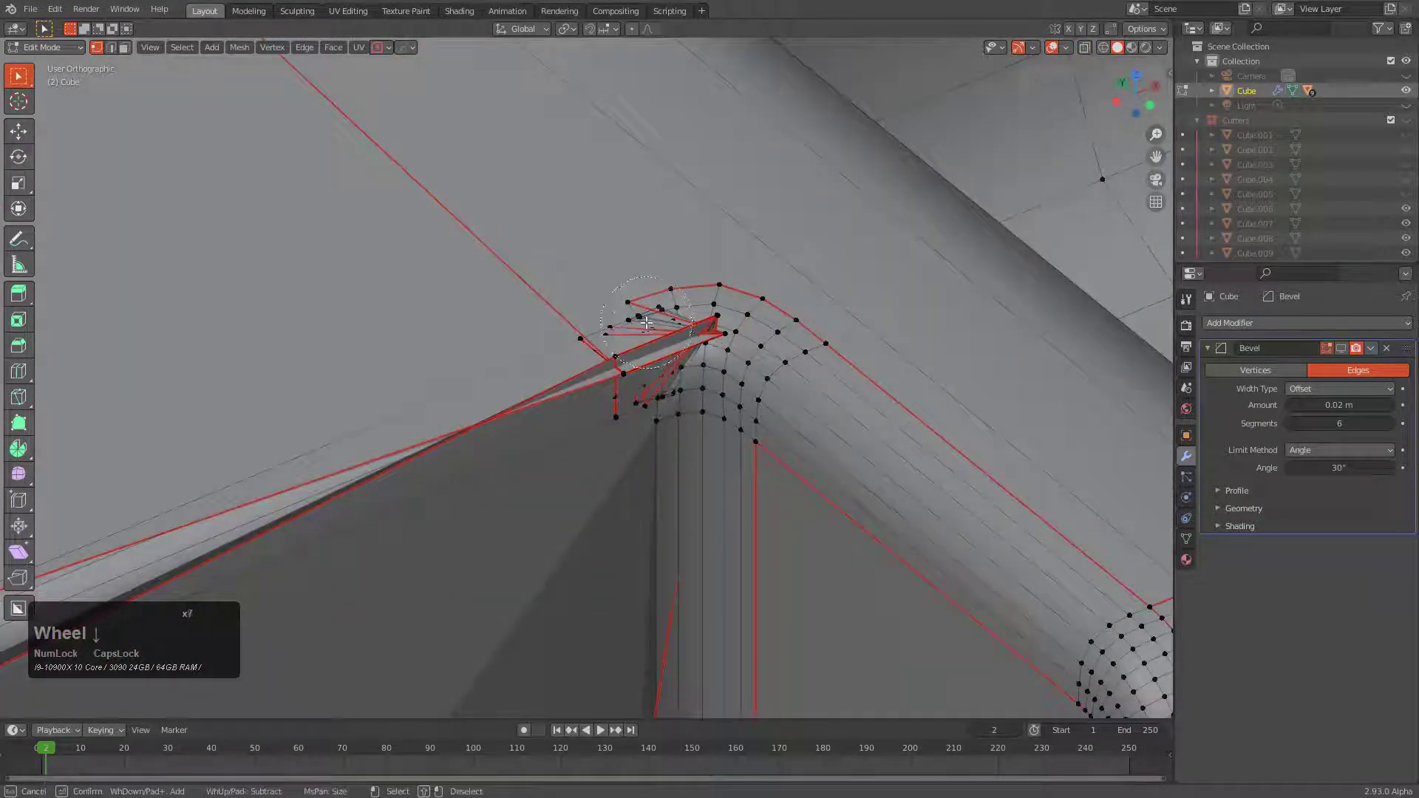
pyautogui.moveTo(631, 346); pyautogui.dragTo(704, 363)
pyautogui.hotkey('alt', 'z')
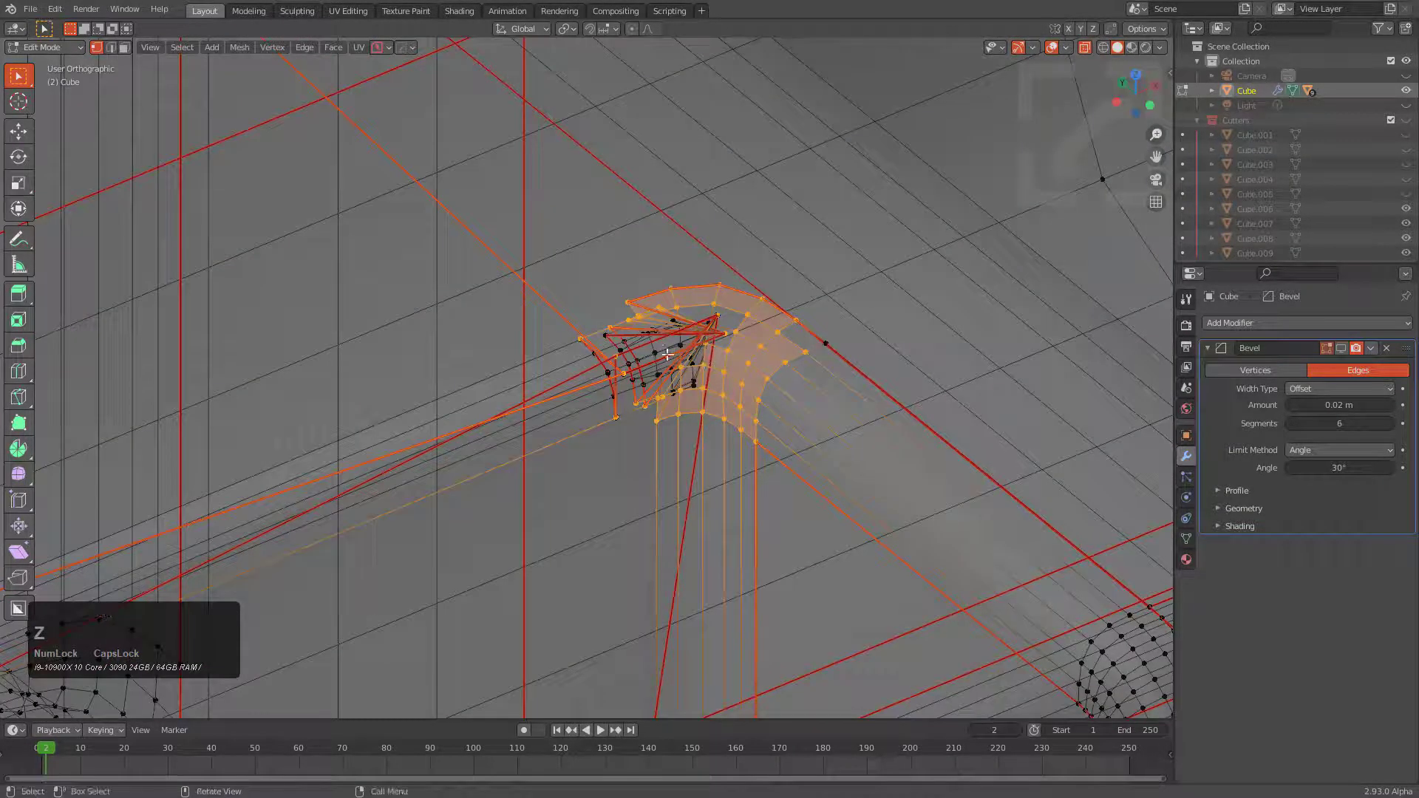
pyautogui.press('c')
pyautogui.click(667, 349)
pyautogui.rightClick(667, 349)
pyautogui.hotkey('alt', 'z')
pyautogui.moveTo(669, 350); pyautogui.dragTo(733, 380, button='middle')
pyautogui.scroll(-1, 733, 379)
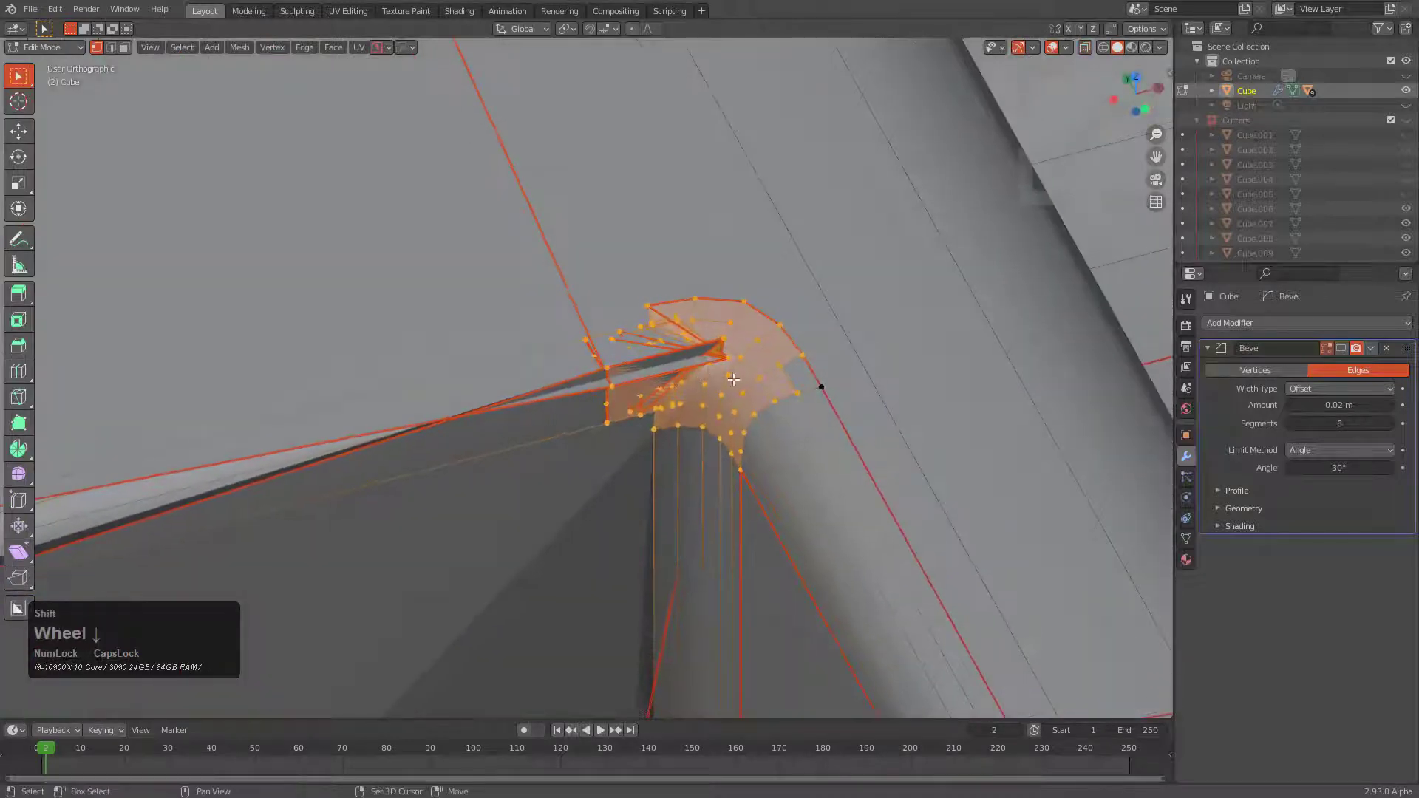
# Add a HardOps Smooth modifier with 10 iterations to the block
pyautogui.press('Tab')
pyautogui.scroll(-2, 760, 380)
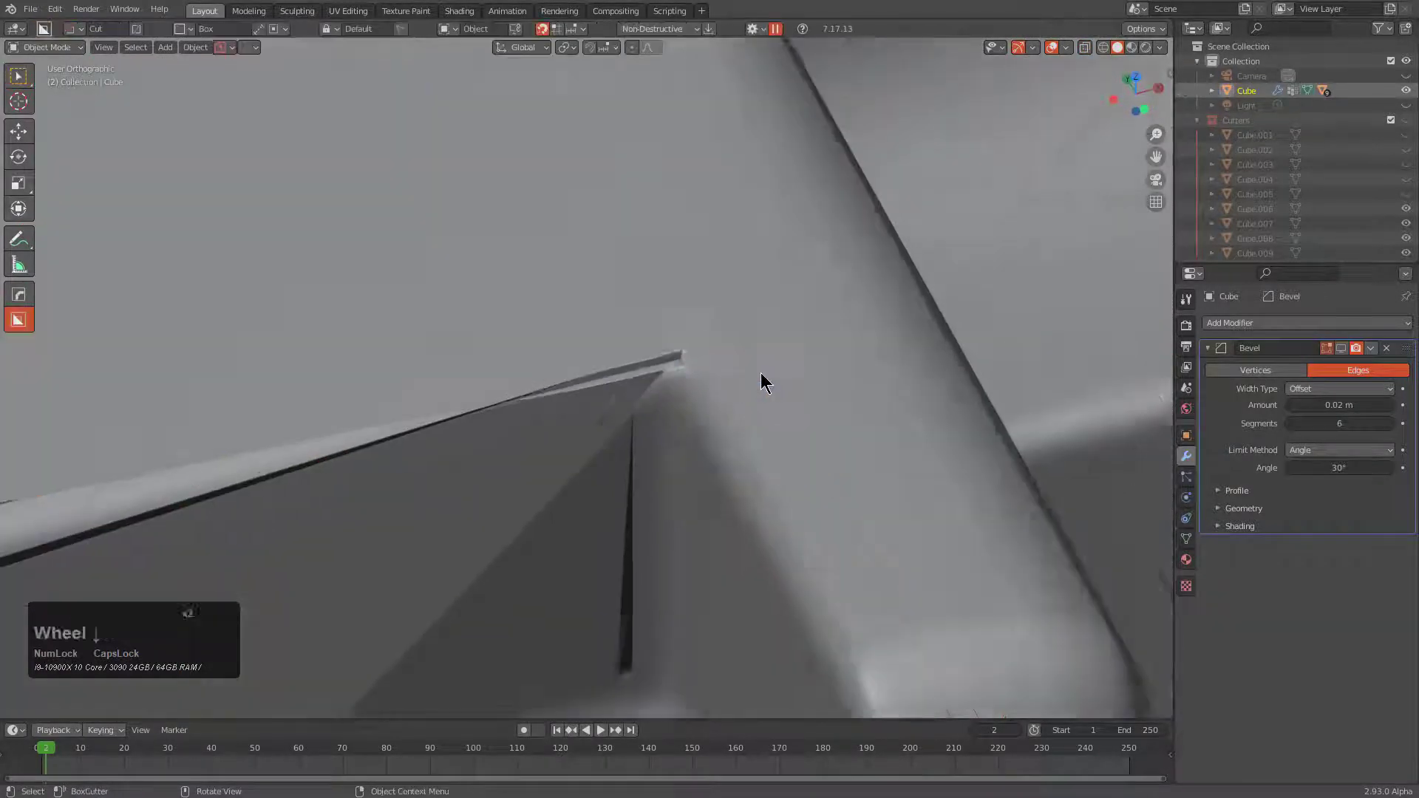
pyautogui.press('q')
pyautogui.moveTo(739, 398)
pyautogui.click(1050, 395)
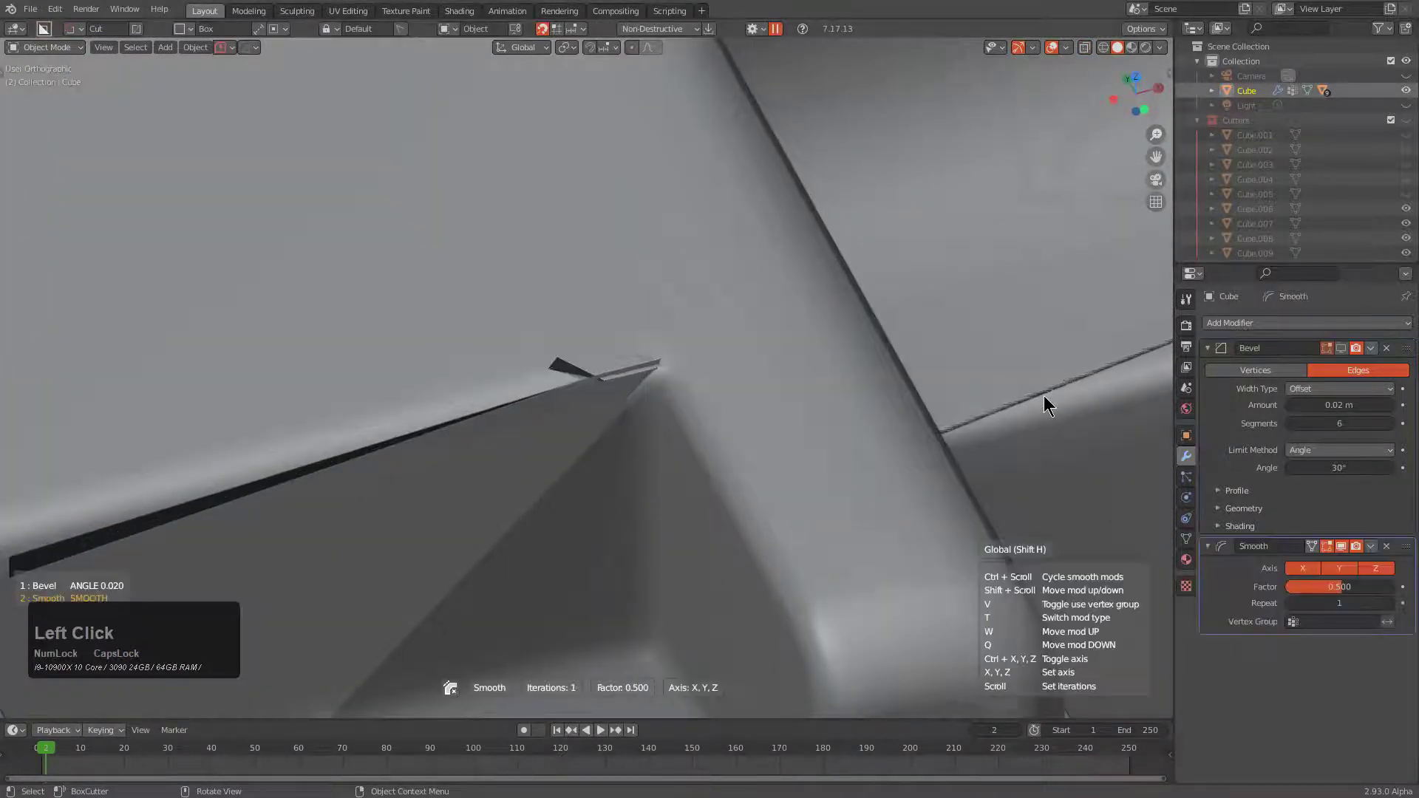
pyautogui.scroll(9, 1045, 401)
pyautogui.click(1047, 401)
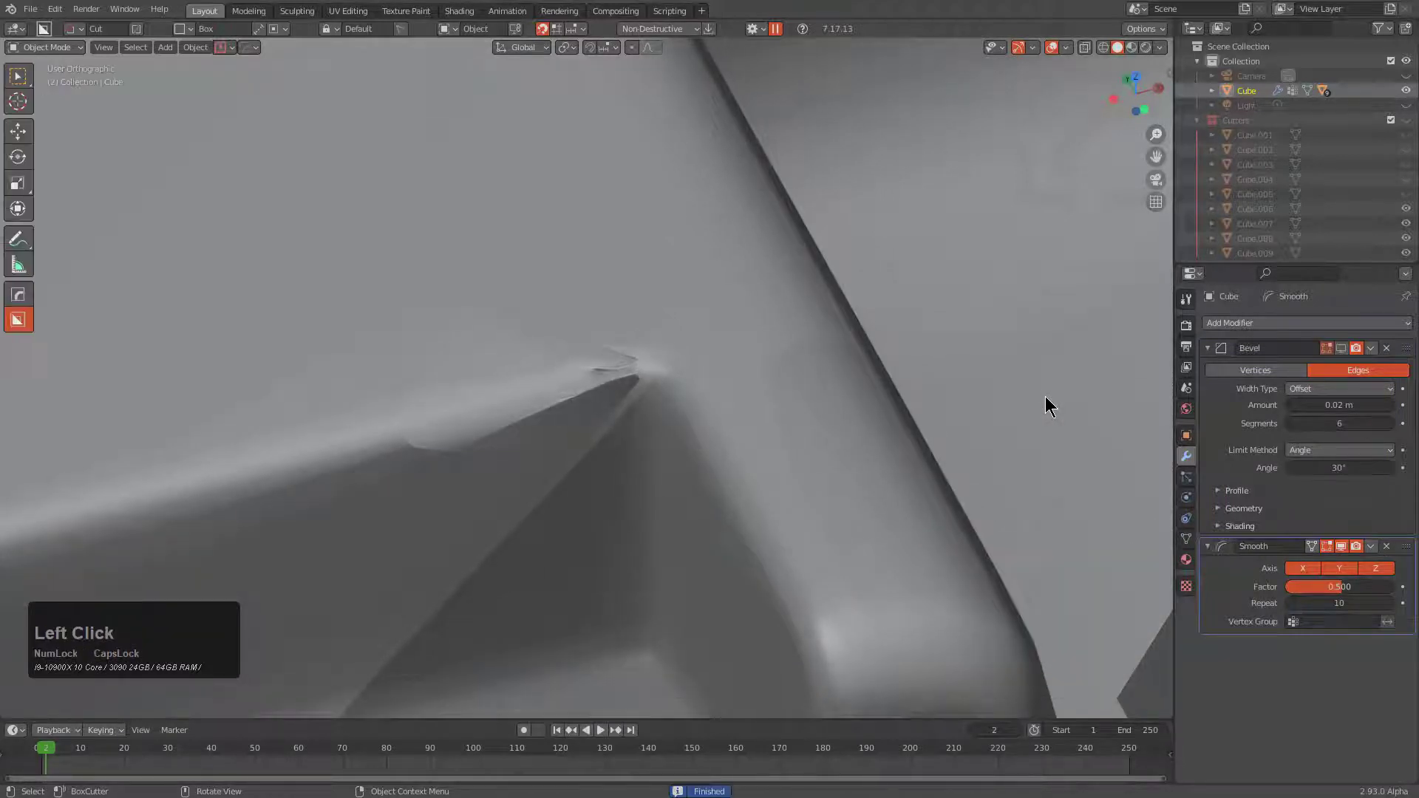
# Assign the vertex group Group to the Smooth modifier and invert the group's influence
pyautogui.click(1291, 644)
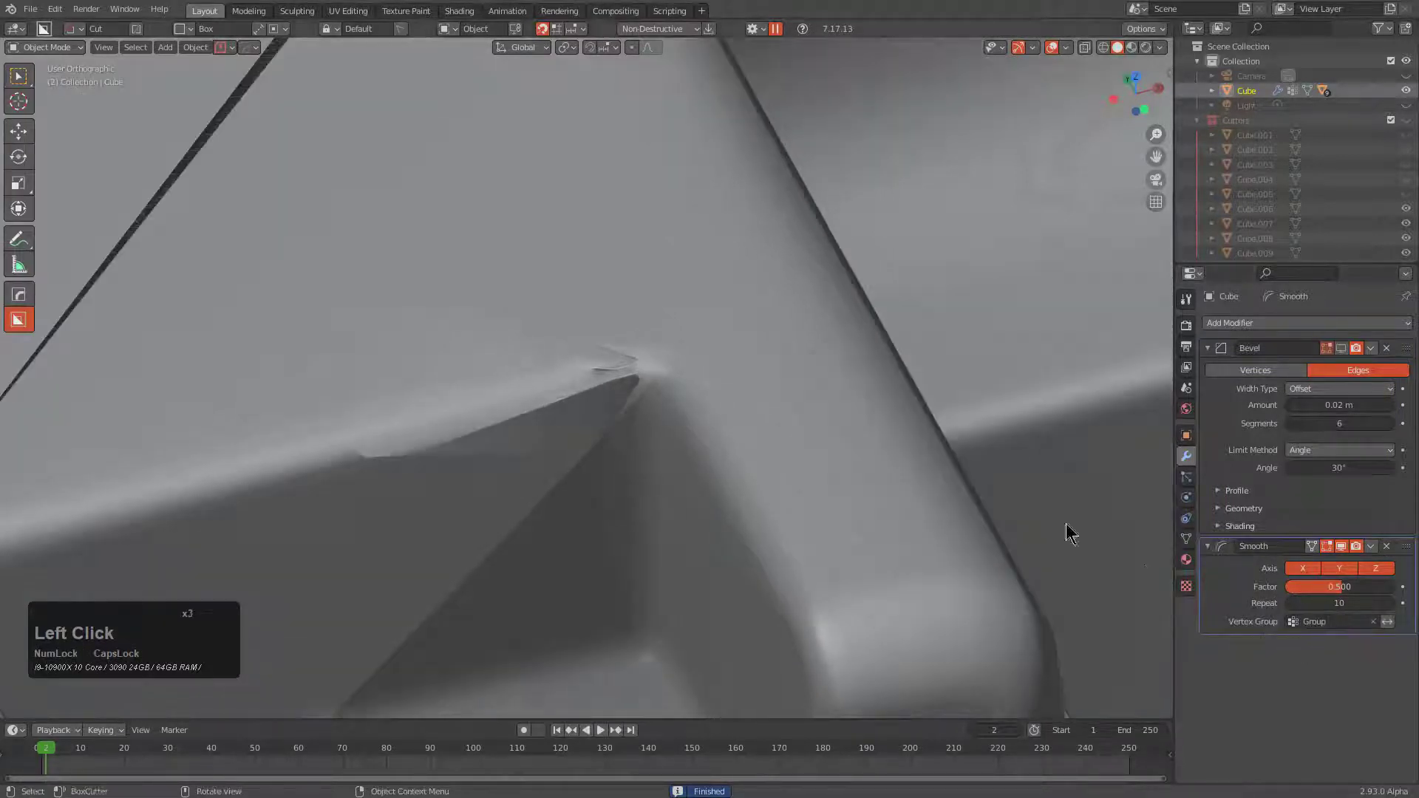
pyautogui.scroll(-3, 804, 442)
pyautogui.moveTo(805, 442); pyautogui.dragTo(1080, 494, button='middle')
pyautogui.click(1388, 625)
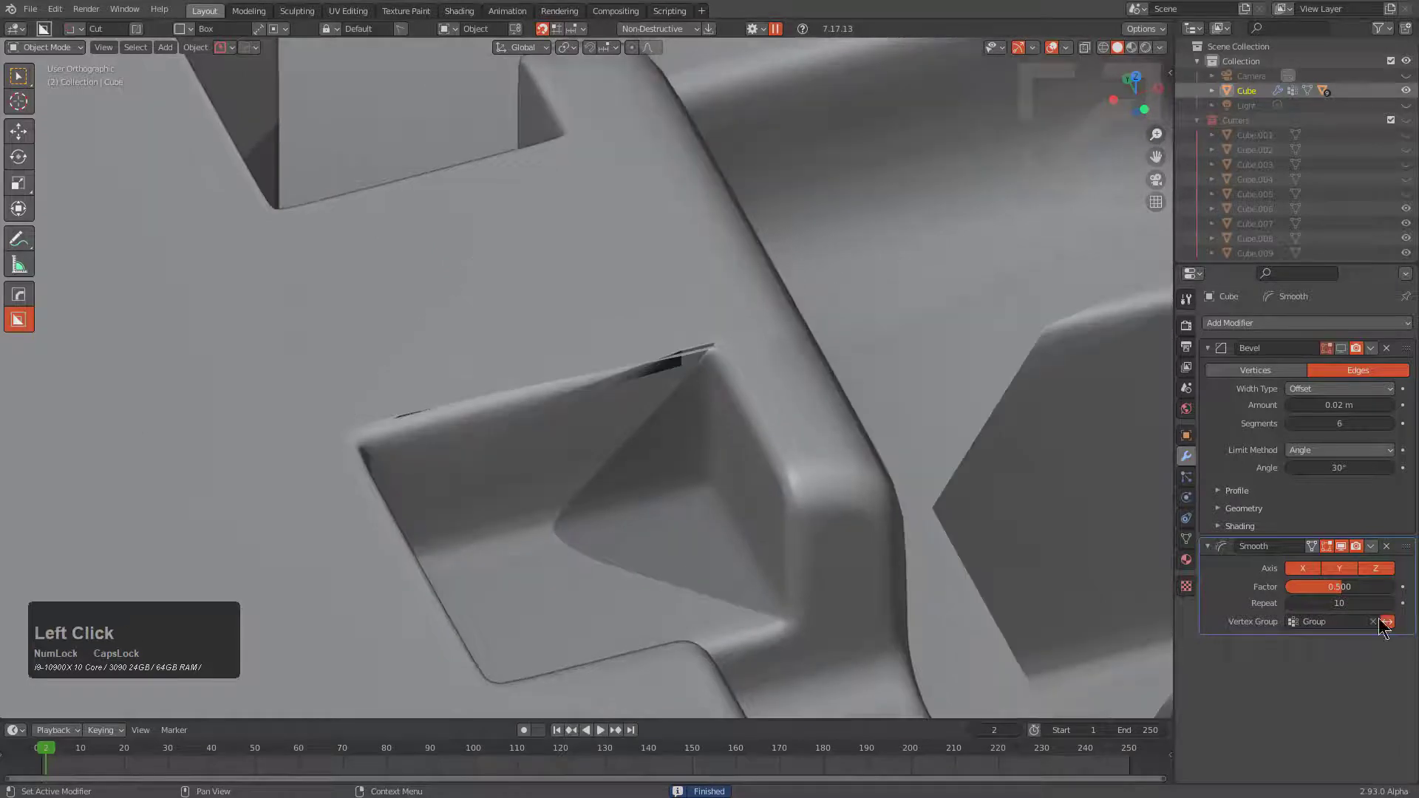
pyautogui.scroll(2, 851, 403)
pyautogui.press('Tab')
pyautogui.press('Tab')
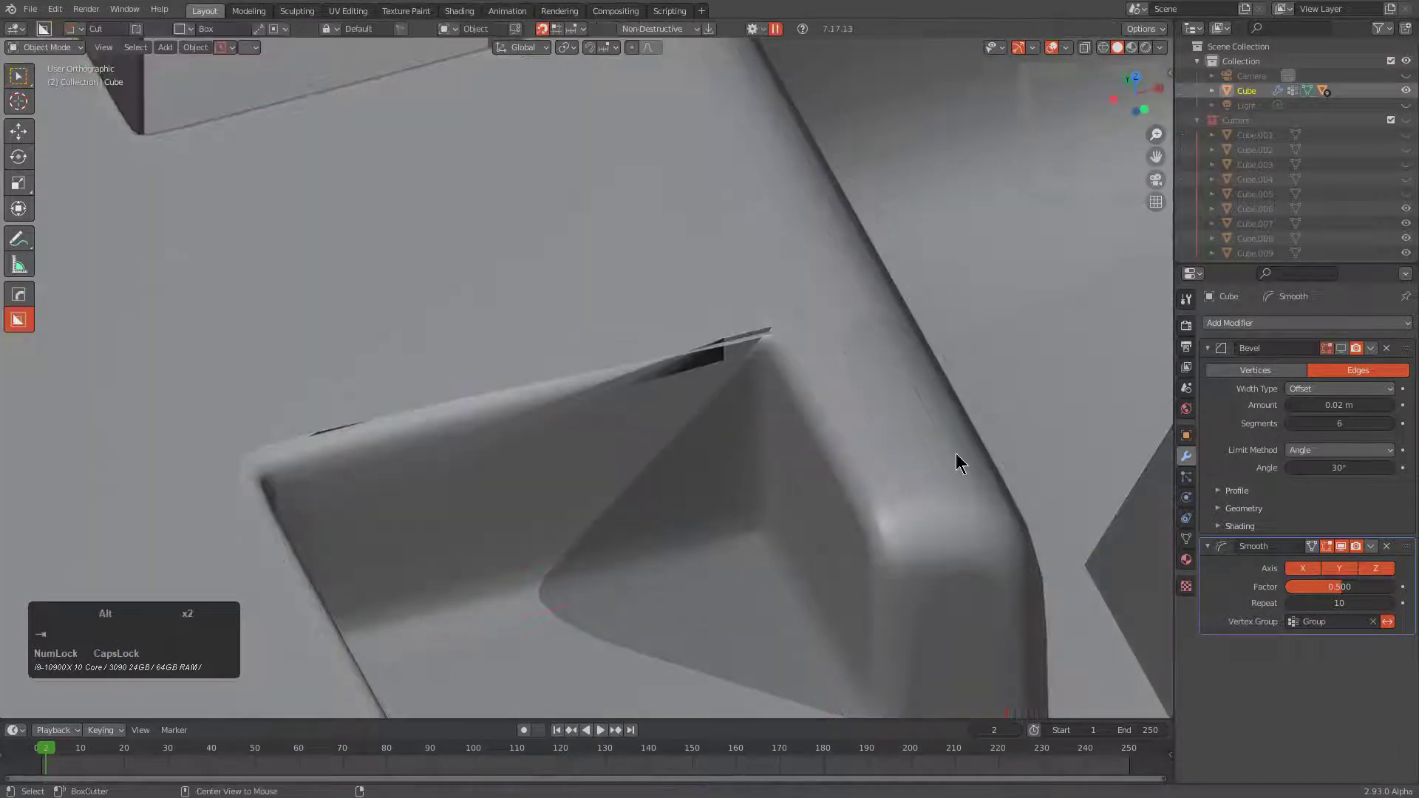
# Display the block's wireframe and compare the small notch's corner with the Smooth modifier's viewport display off and on
pyautogui.press('v')
pyautogui.click(865, 488)
pyautogui.scroll(4, 969, 453)
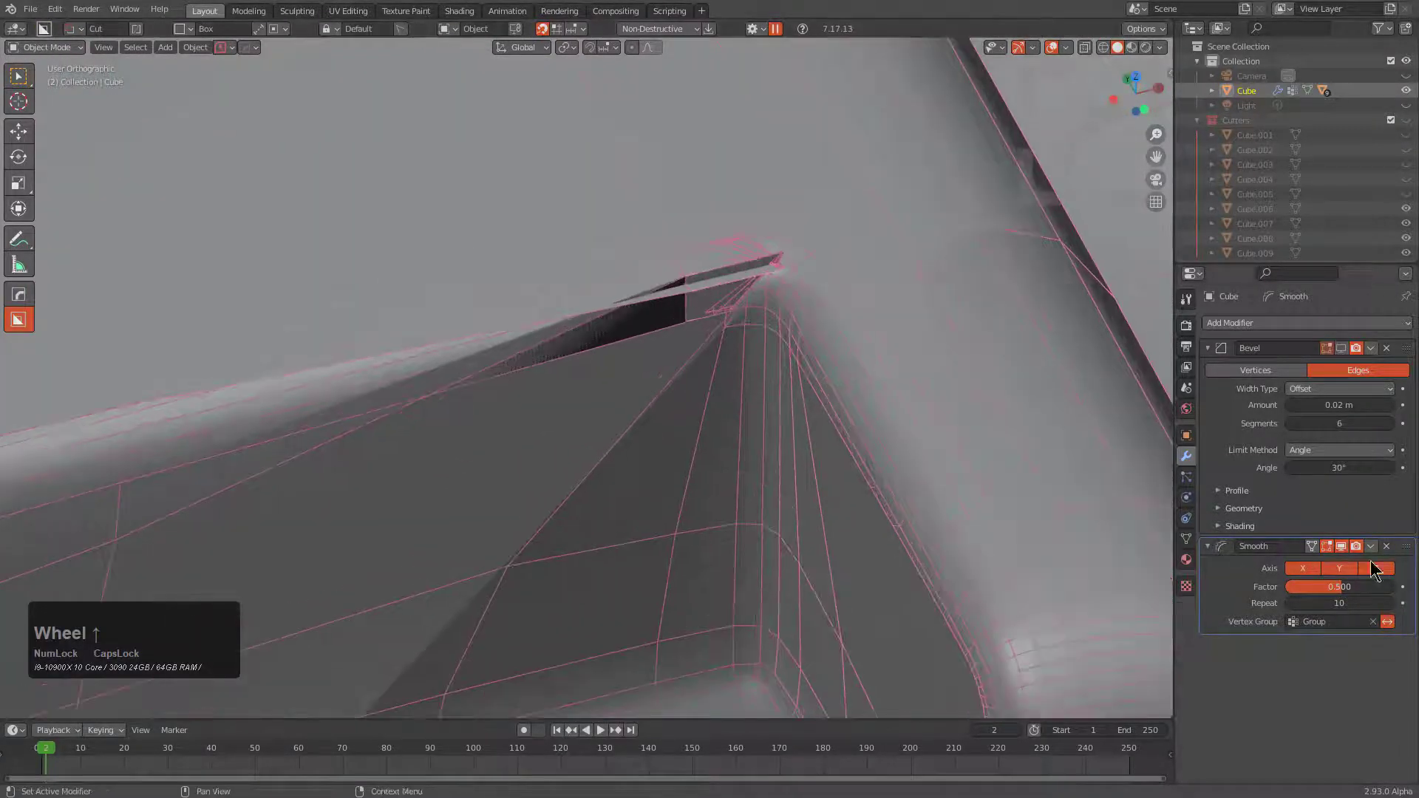
pyautogui.click(1344, 543)
pyautogui.click(1344, 542)
pyautogui.click(1344, 543)
pyautogui.click(1344, 542)
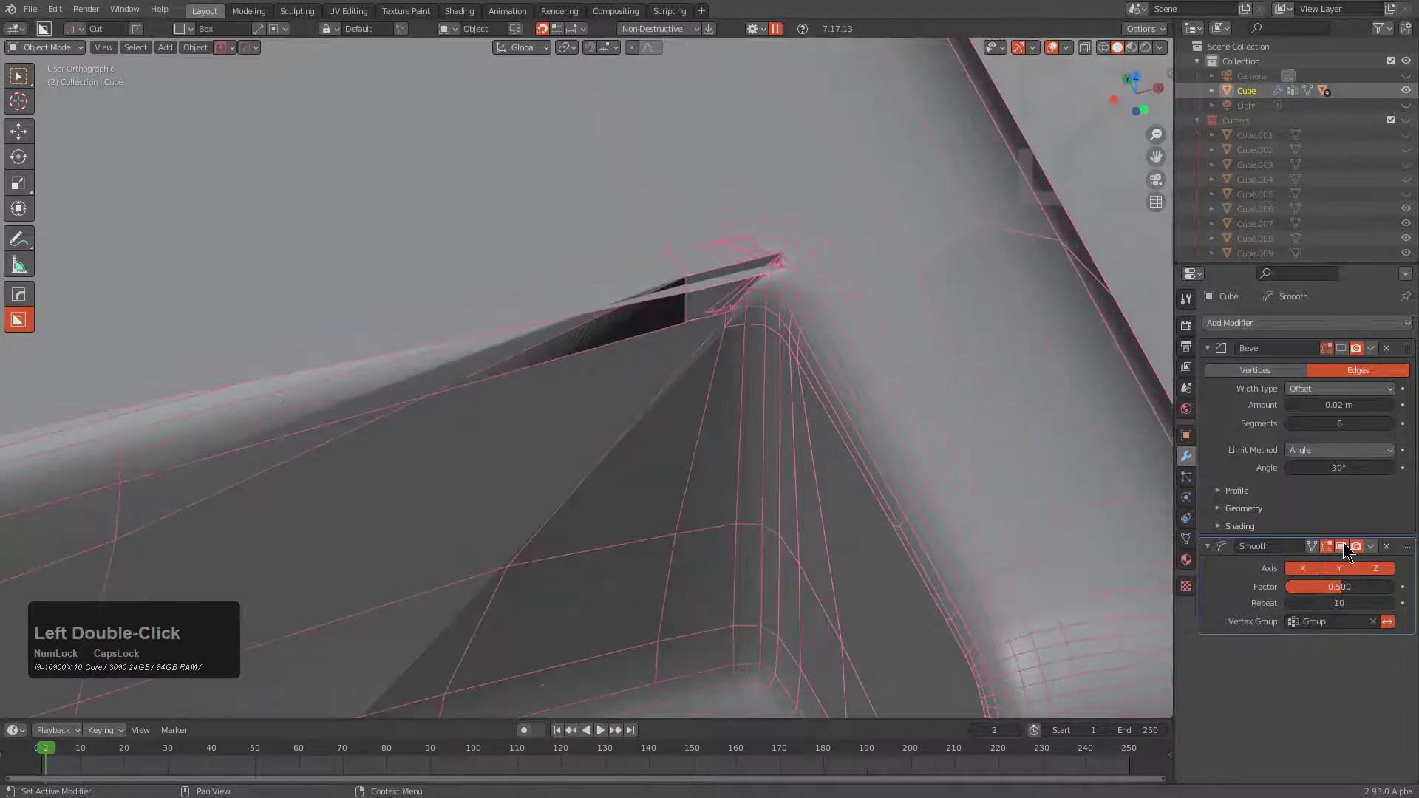
pyautogui.click(1344, 542)
pyautogui.click(1344, 542)
pyautogui.scroll(-4, 833, 481)
pyautogui.scroll(2, 937, 444)
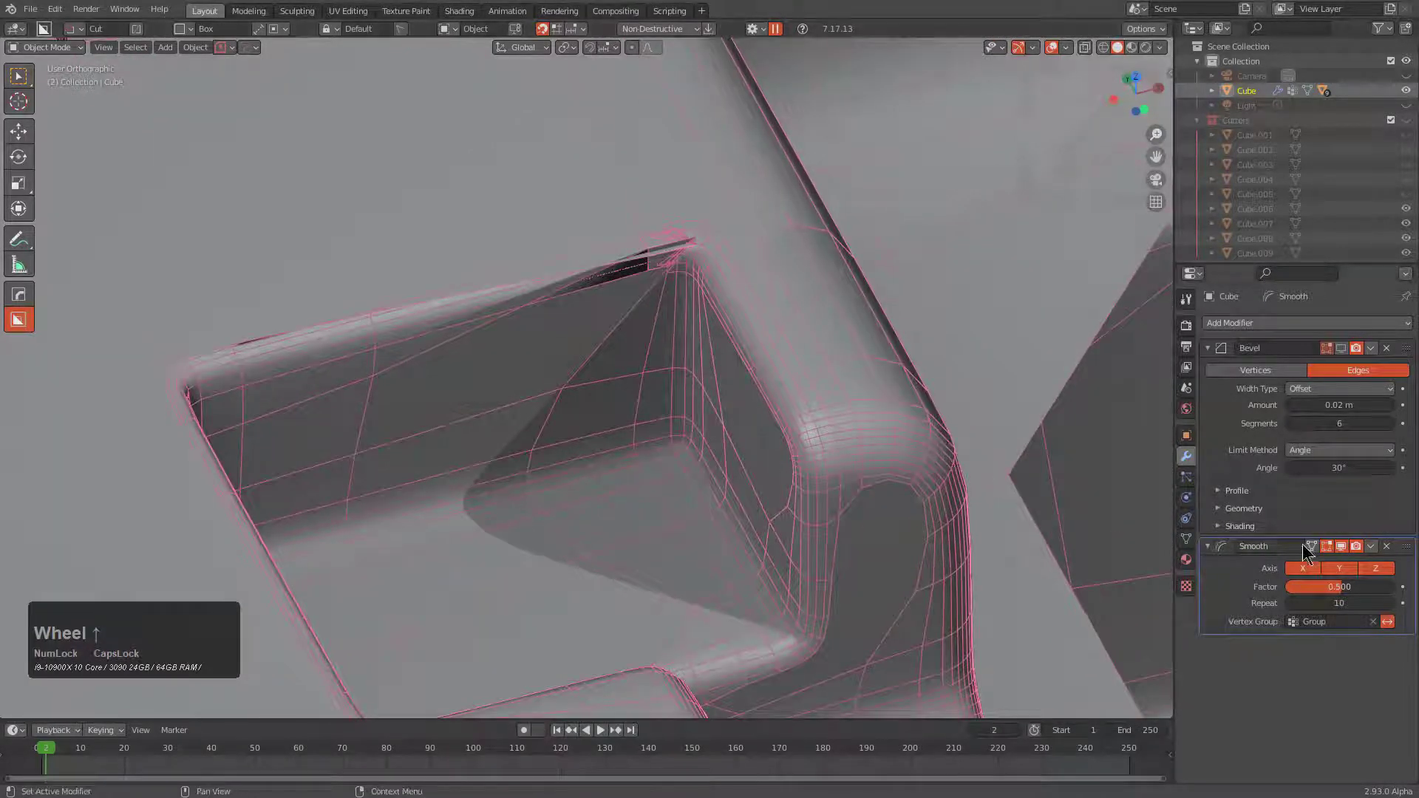
pyautogui.doubleClick(1341, 548)
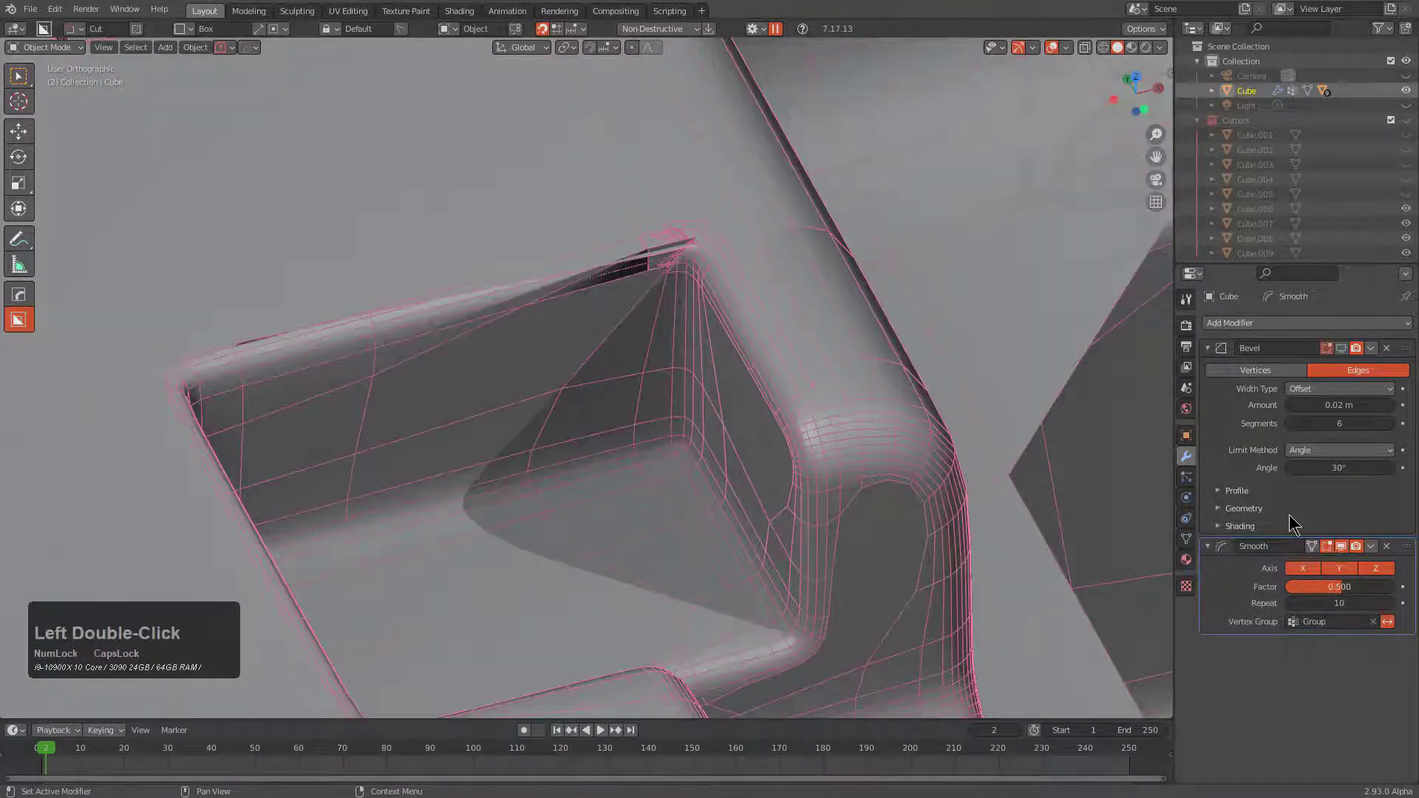
# Examine the grouped vertices at the small notch's corner and the wireframe around the block's other notches
pyautogui.press('Tab')
pyautogui.scroll(2, 808, 351)
pyautogui.scroll(1, 781, 265)
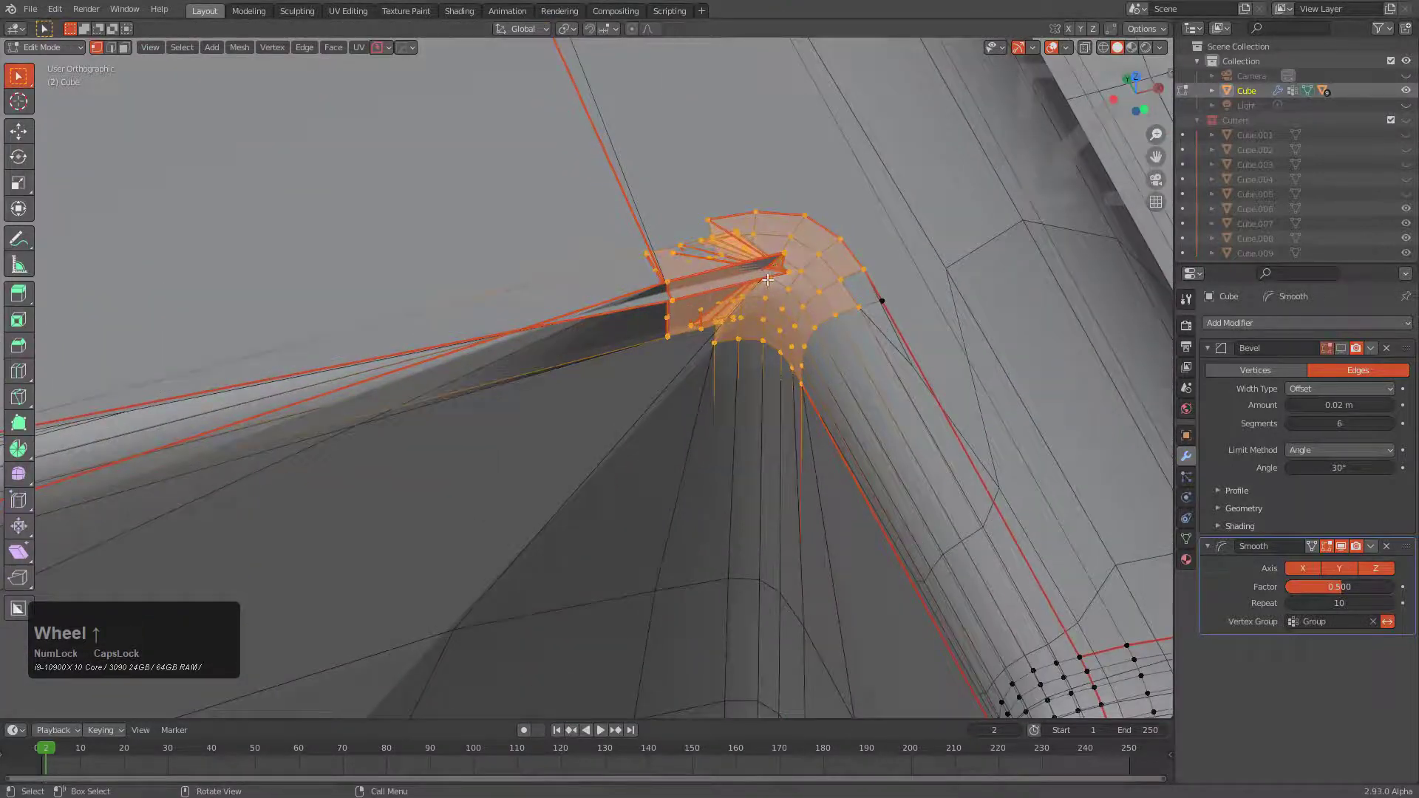
pyautogui.hotkey('alt', 'z')
pyautogui.hotkey('alt', 'z')
pyautogui.scroll(-3, 629, 344)
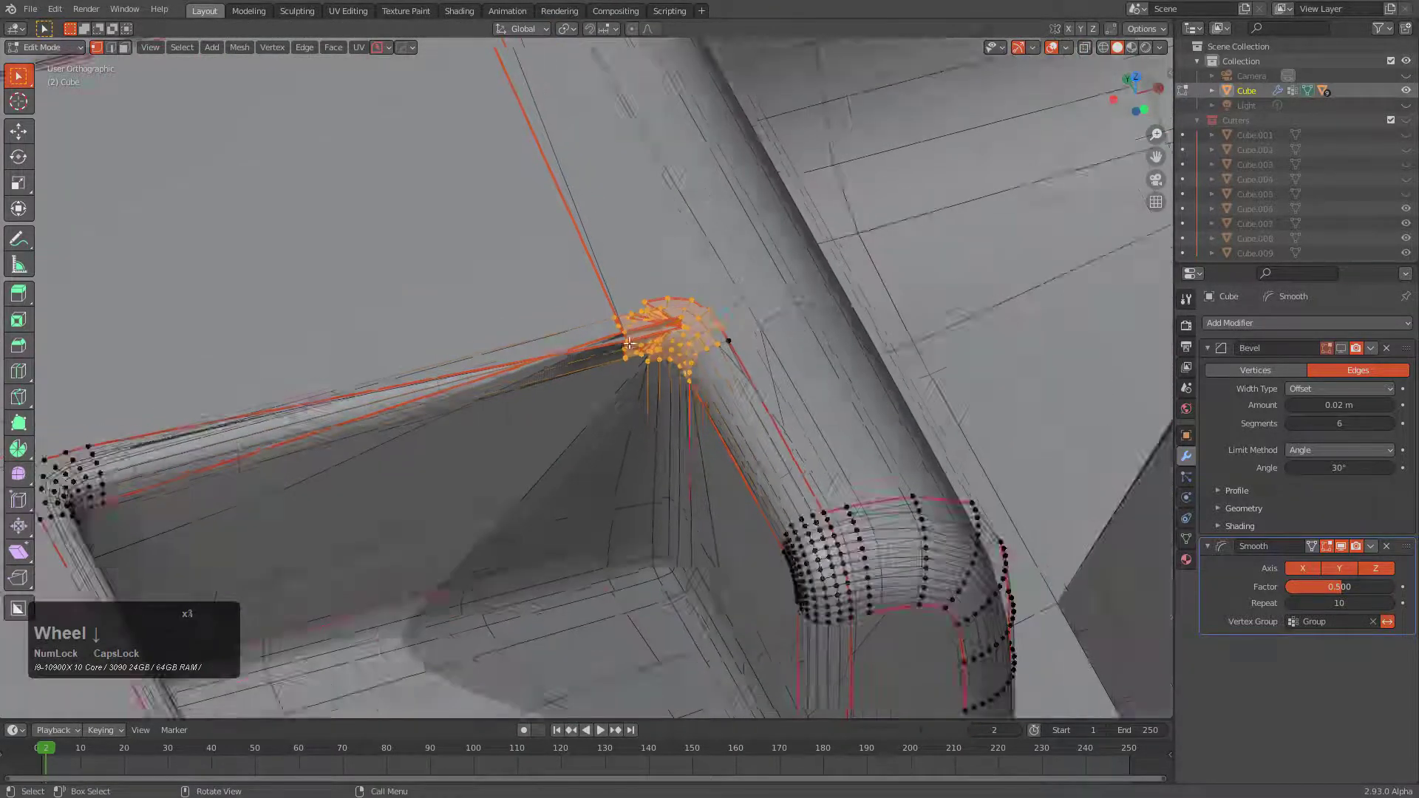
pyautogui.scroll(-3, 629, 344)
pyautogui.scroll(1, 629, 343)
pyautogui.press('Tab')
pyautogui.moveTo(776, 417); pyautogui.dragTo(646, 384, button='middle')
pyautogui.scroll(1, 658, 444)
pyautogui.scroll(-2, 688, 307)
pyautogui.scroll(2, 597, 337)
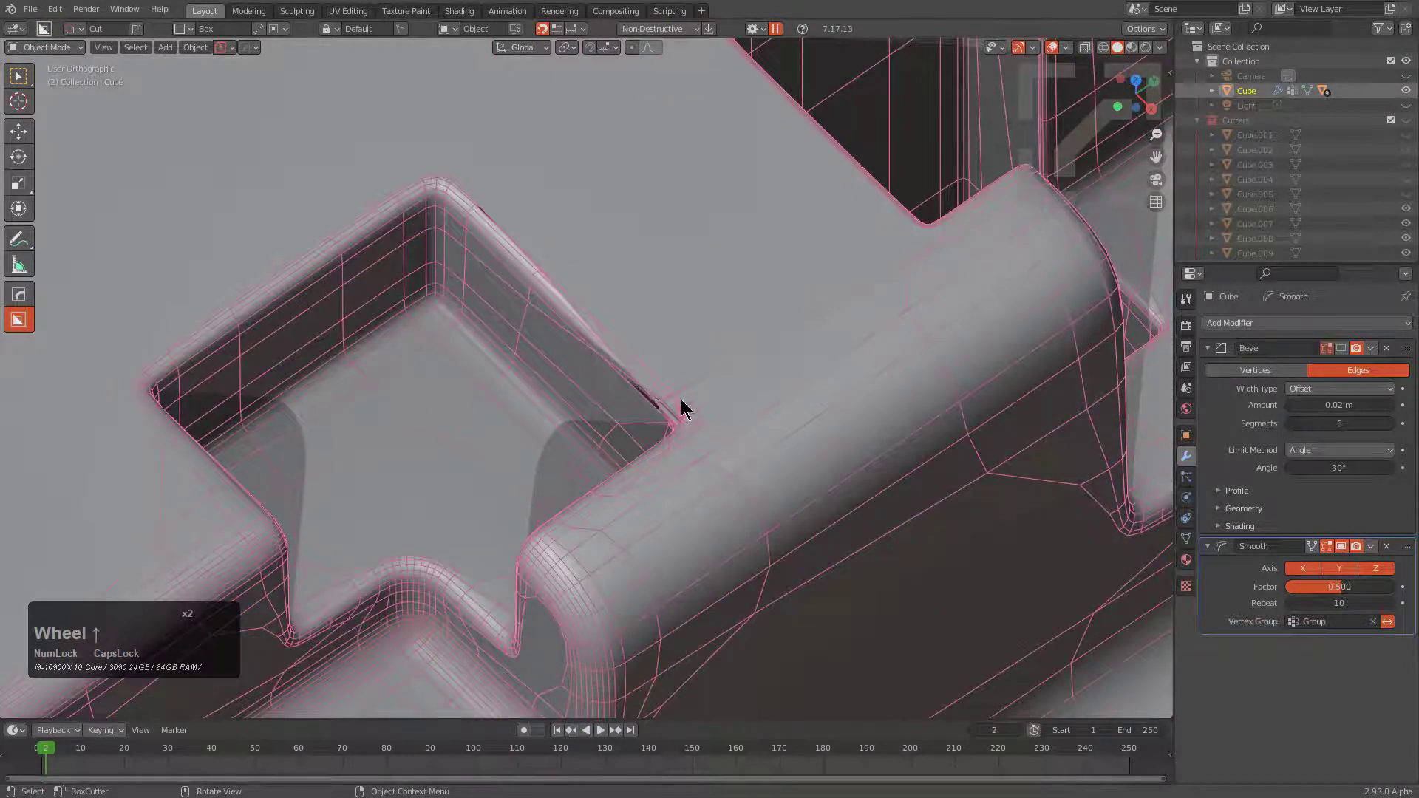
pyautogui.scroll(-4, 875, 469)
pyautogui.moveTo(877, 421); pyautogui.dragTo(770, 466, button='middle')
pyautogui.scroll(-2, 887, 362)
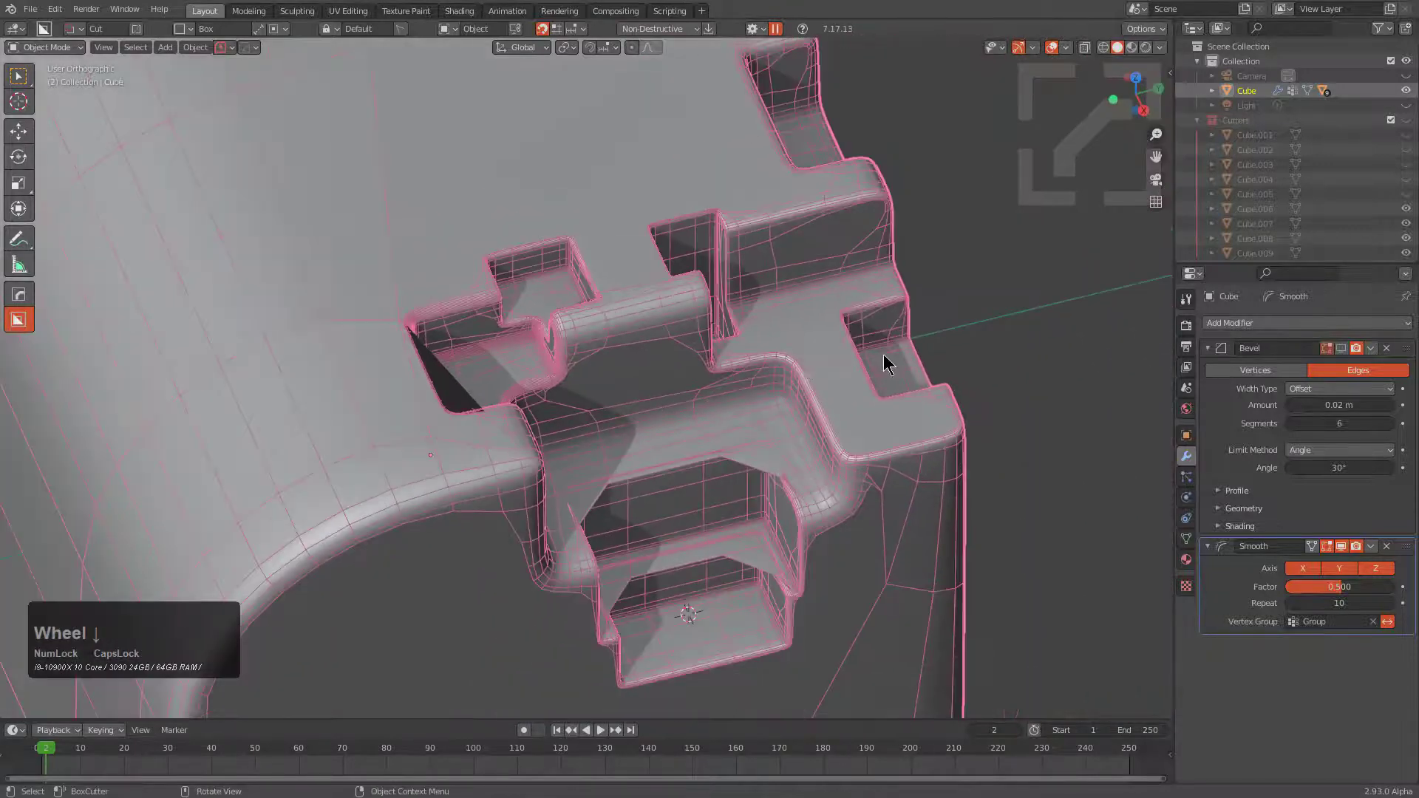
# Turn off the wireframe display and inspect the smoothed shading around the block's notches
pyautogui.press('v')
pyautogui.click(793, 372)
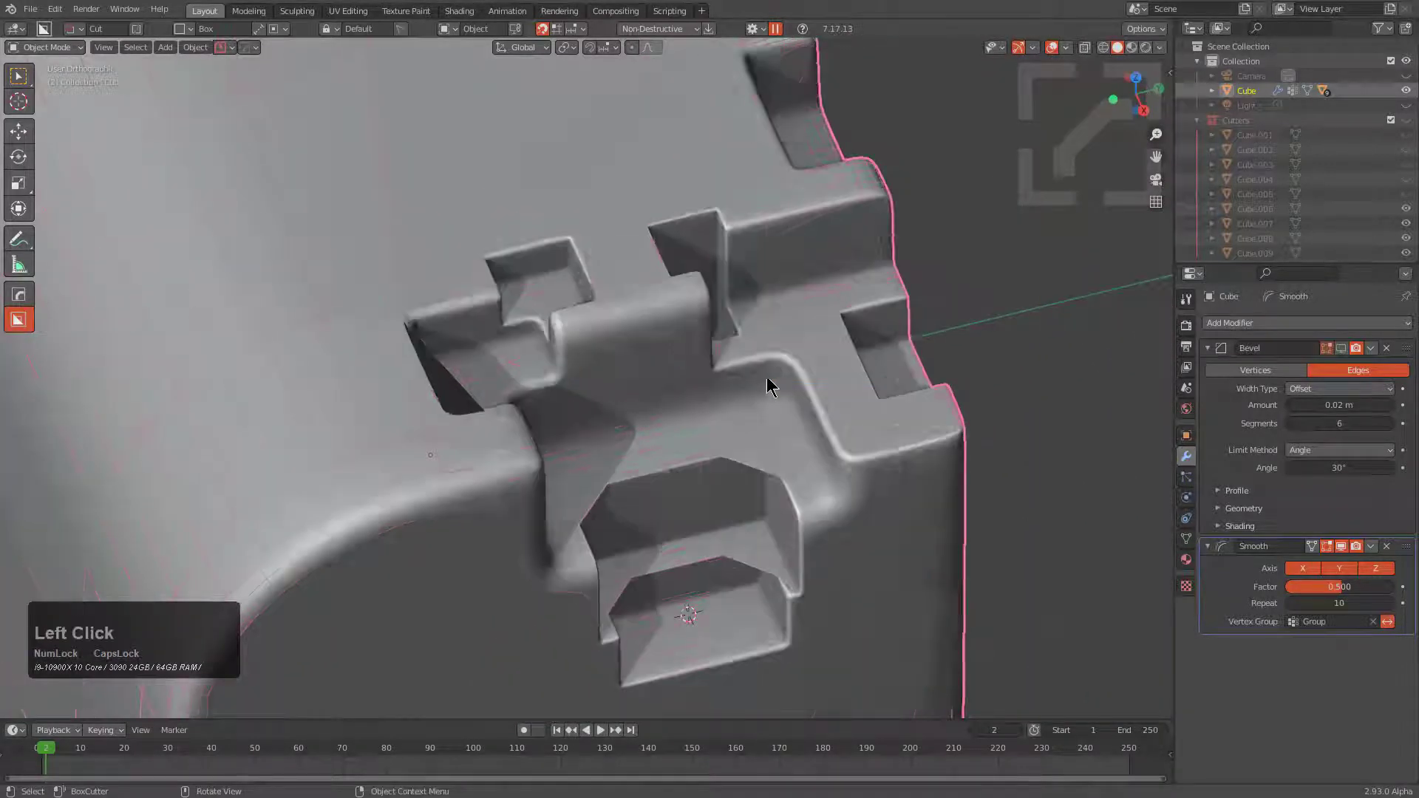
pyautogui.moveTo(770, 387); pyautogui.dragTo(784, 333, button='middle')
pyautogui.scroll(3, 758, 266)
pyautogui.keyDown('shift'); pyautogui.moveTo(758, 266); pyautogui.dragTo(639, 353, button='middle'); pyautogui.keyUp('shift')
pyautogui.scroll(4, 639, 354)
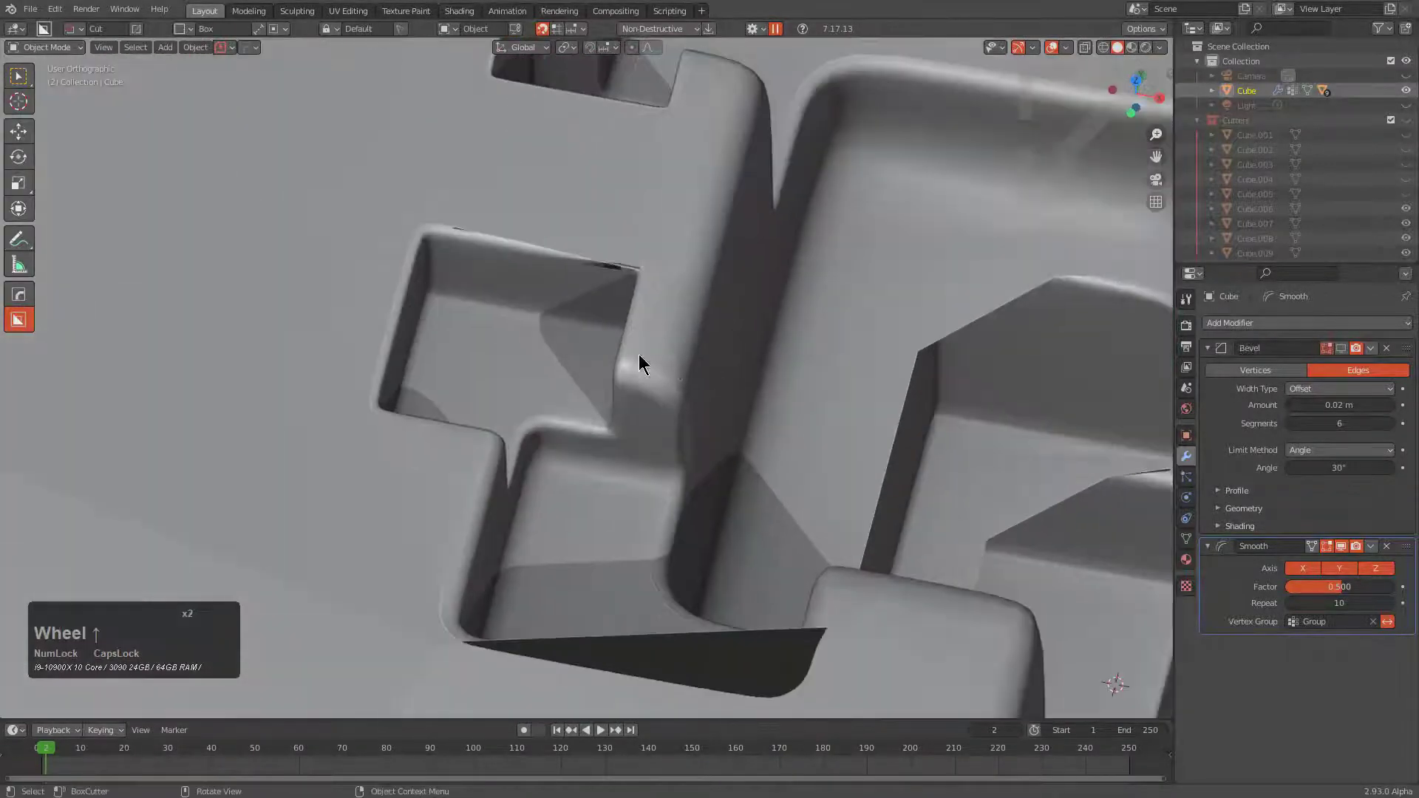
pyautogui.press('Tab')
pyautogui.scroll(-7, 724, 392)
pyautogui.press('Tab')
# Replace the block with a new cube and clear the cube's location
pyautogui.moveTo(818, 433); pyautogui.dragTo(745, 355, button='middle')
pyautogui.press('x')
pyautogui.click(745, 354)
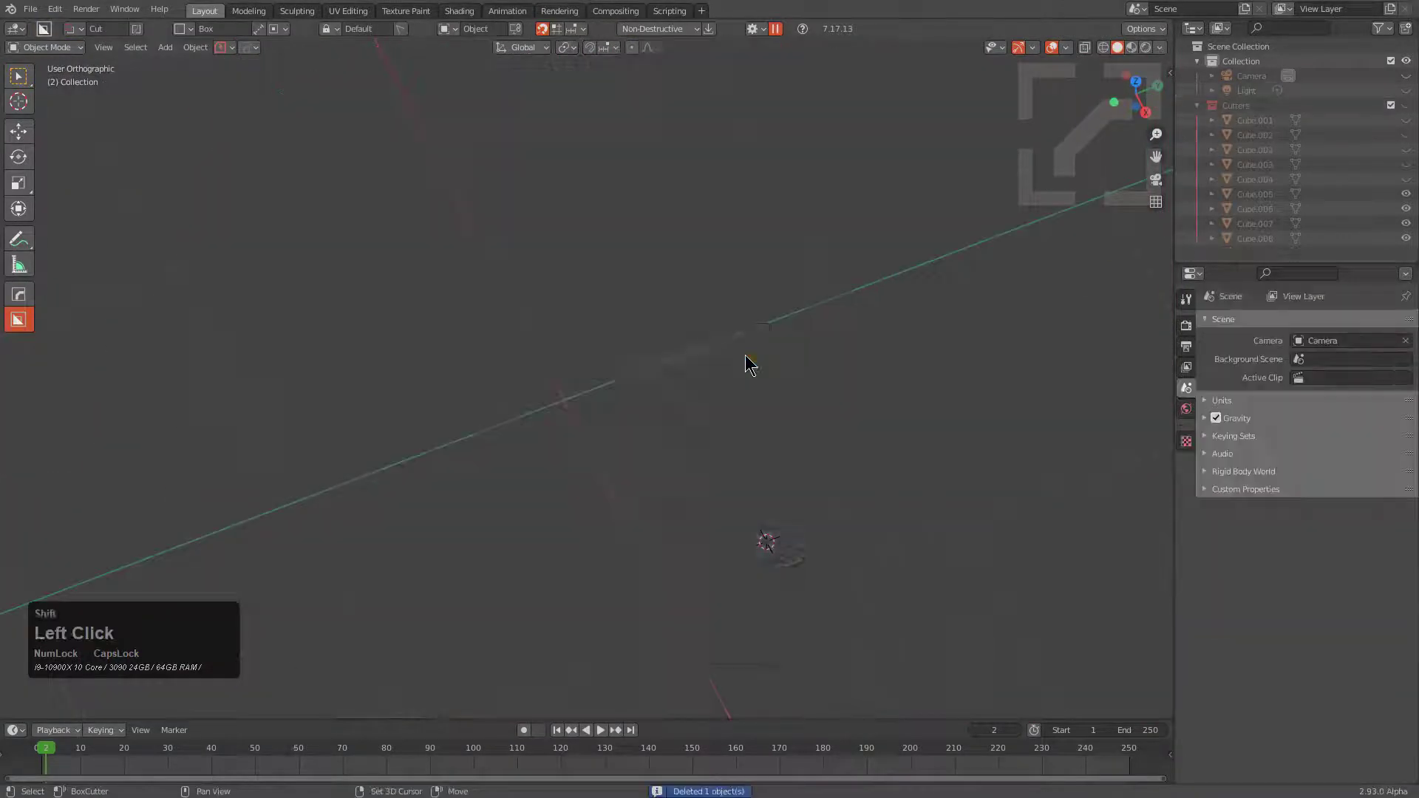
pyautogui.hotkey('shift', 'a')
pyautogui.moveTo(746, 356)
pyautogui.doubleClick(815, 388)
pyautogui.press('KP_Decimal')
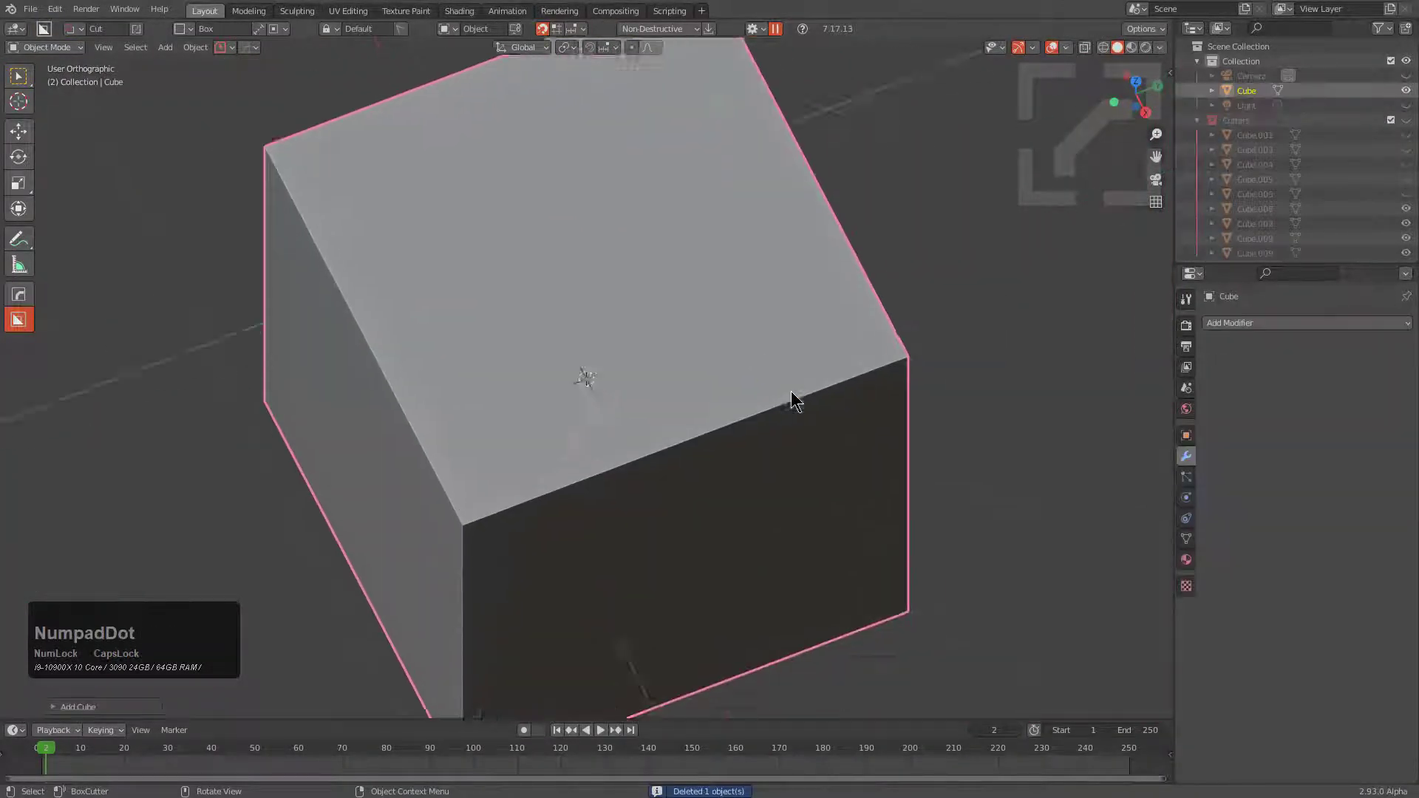
pyautogui.moveTo(791, 392); pyautogui.dragTo(751, 380, button='middle')
pyautogui.hotkey('alt', 'g')
pyautogui.keyDown('shift'); pyautogui.moveTo(605, 355); pyautogui.dragTo(742, 341, button='middle'); pyautogui.keyUp('shift')
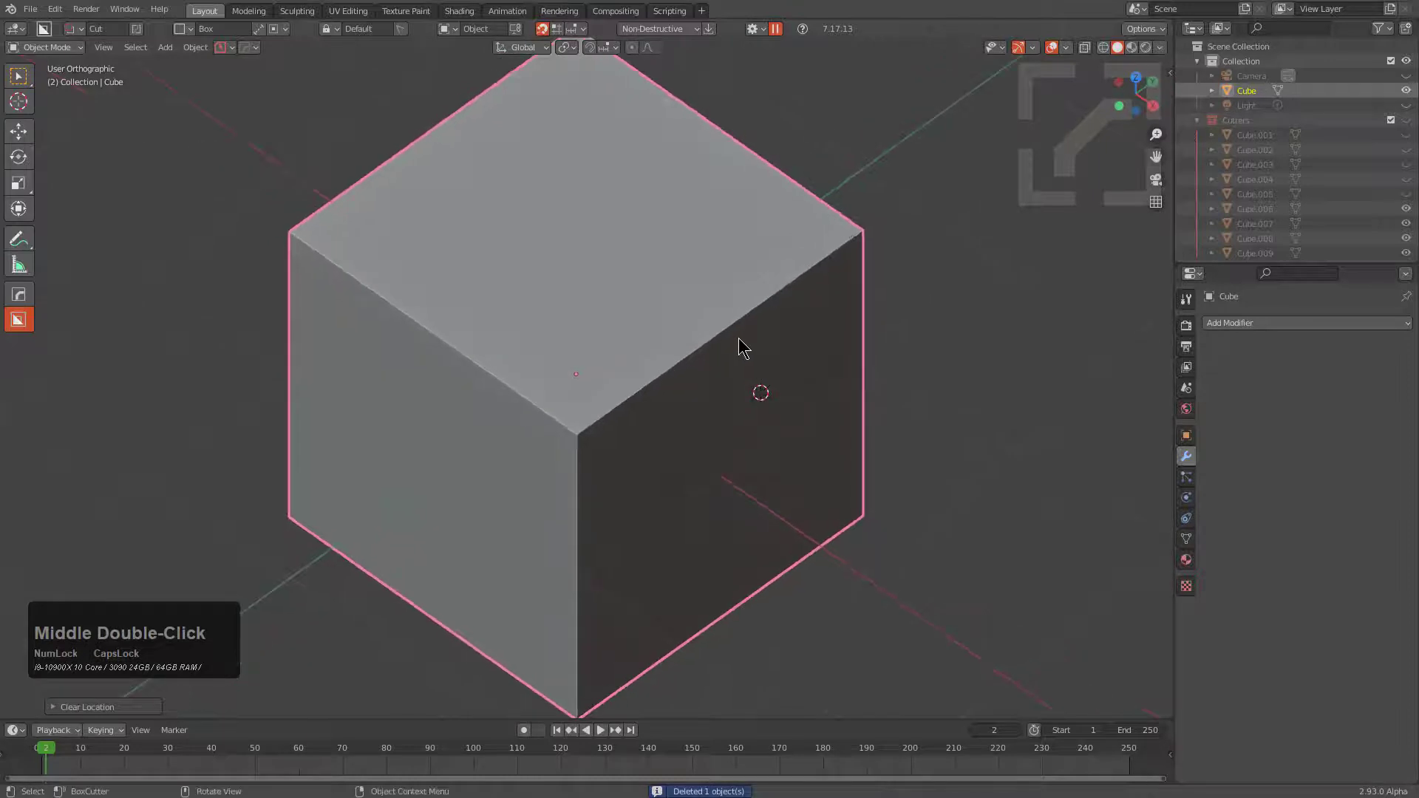
# Set the HardOps workflow to Angle and add a 0.45 m, 14-segment bevel limited to 30° to the cube
pyautogui.hotkey('ctrl', '`')
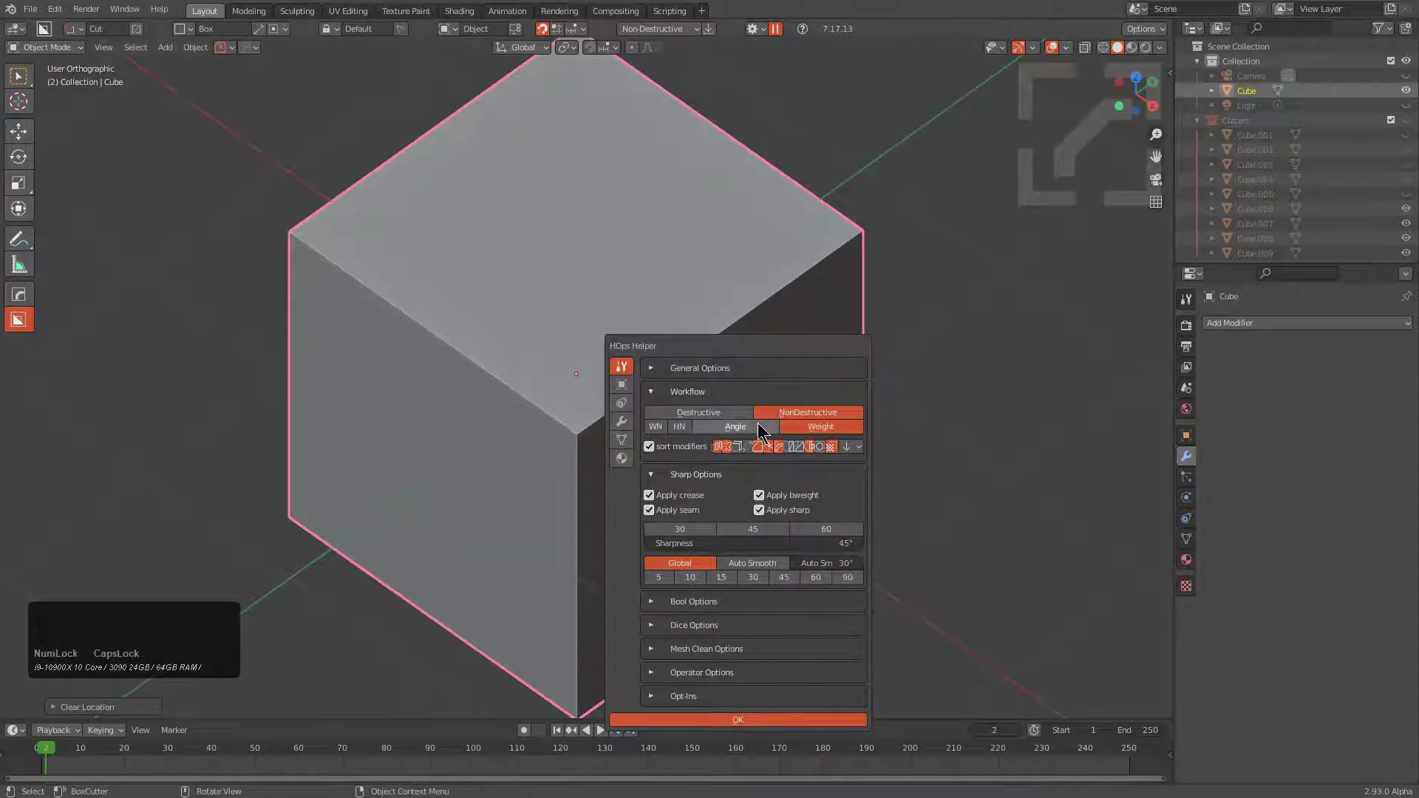
pyautogui.click(762, 429)
pyautogui.press('q')
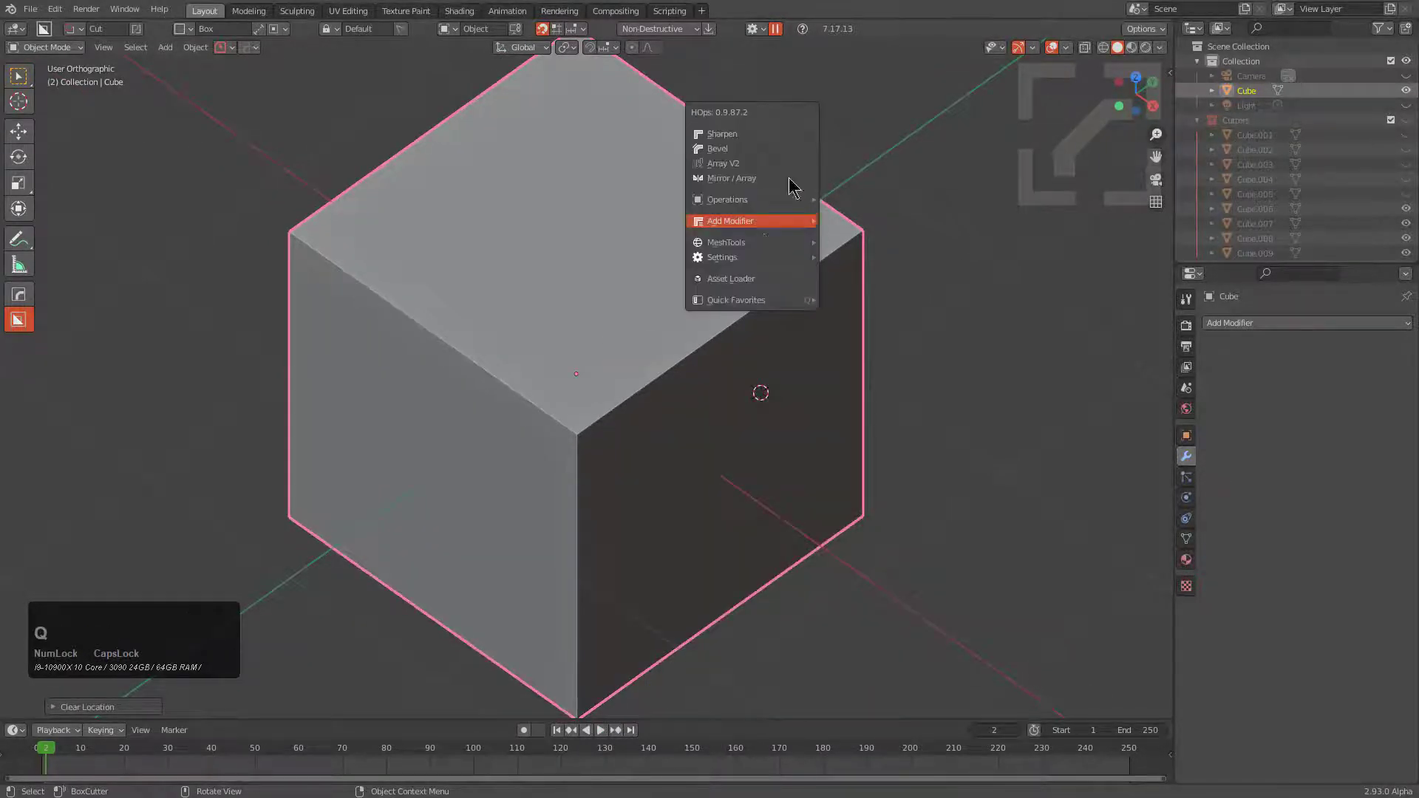
pyautogui.click(791, 150)
pyautogui.scroll(1, 1062, 209)
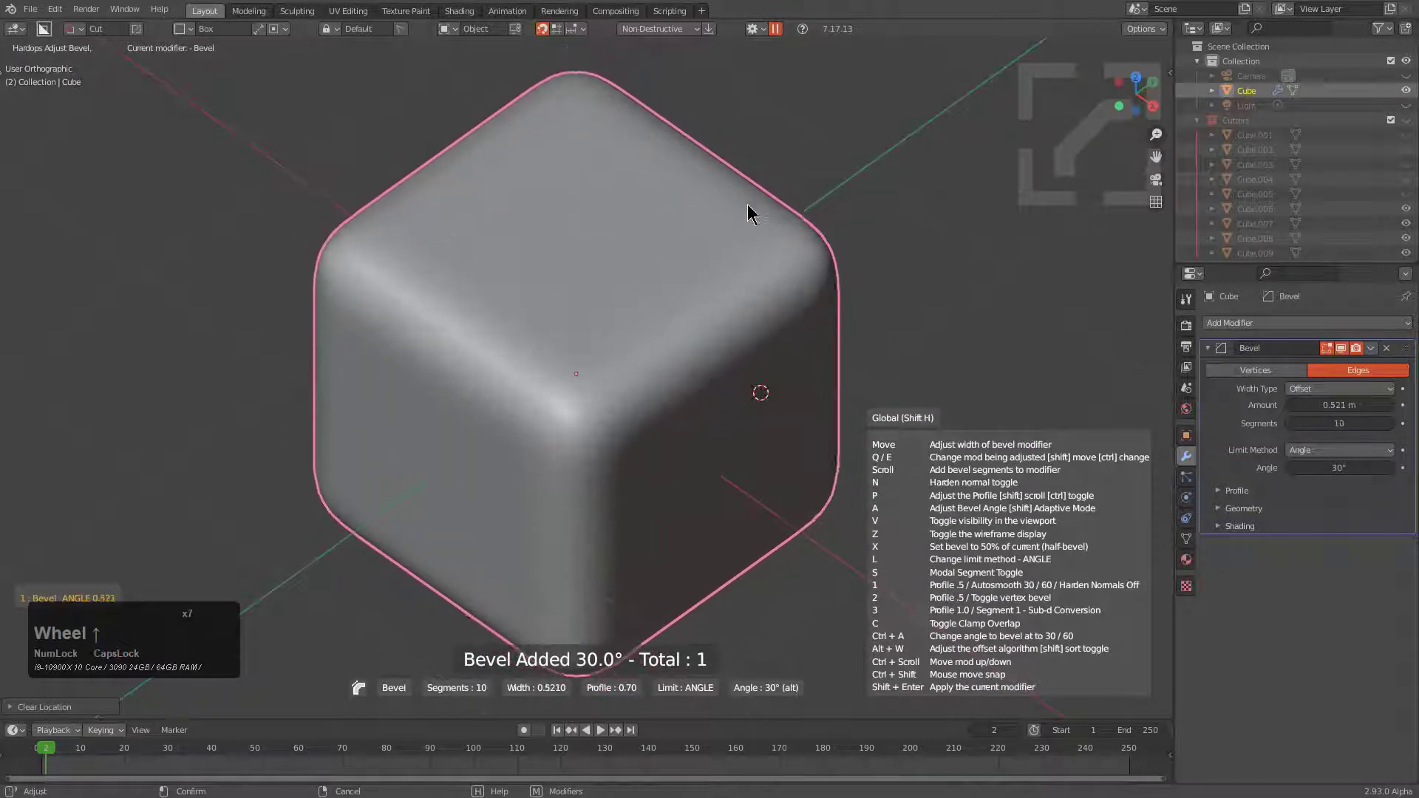
pyautogui.click(654, 292)
pyautogui.keyDown('shift'); pyautogui.moveTo(654, 292); pyautogui.dragTo(735, 263, button='middle'); pyautogui.keyUp('shift')
# Add a second 3-segment bevel limited to 60° and set it to half the first bevel's width, 0.225 m
pyautogui.press('q')
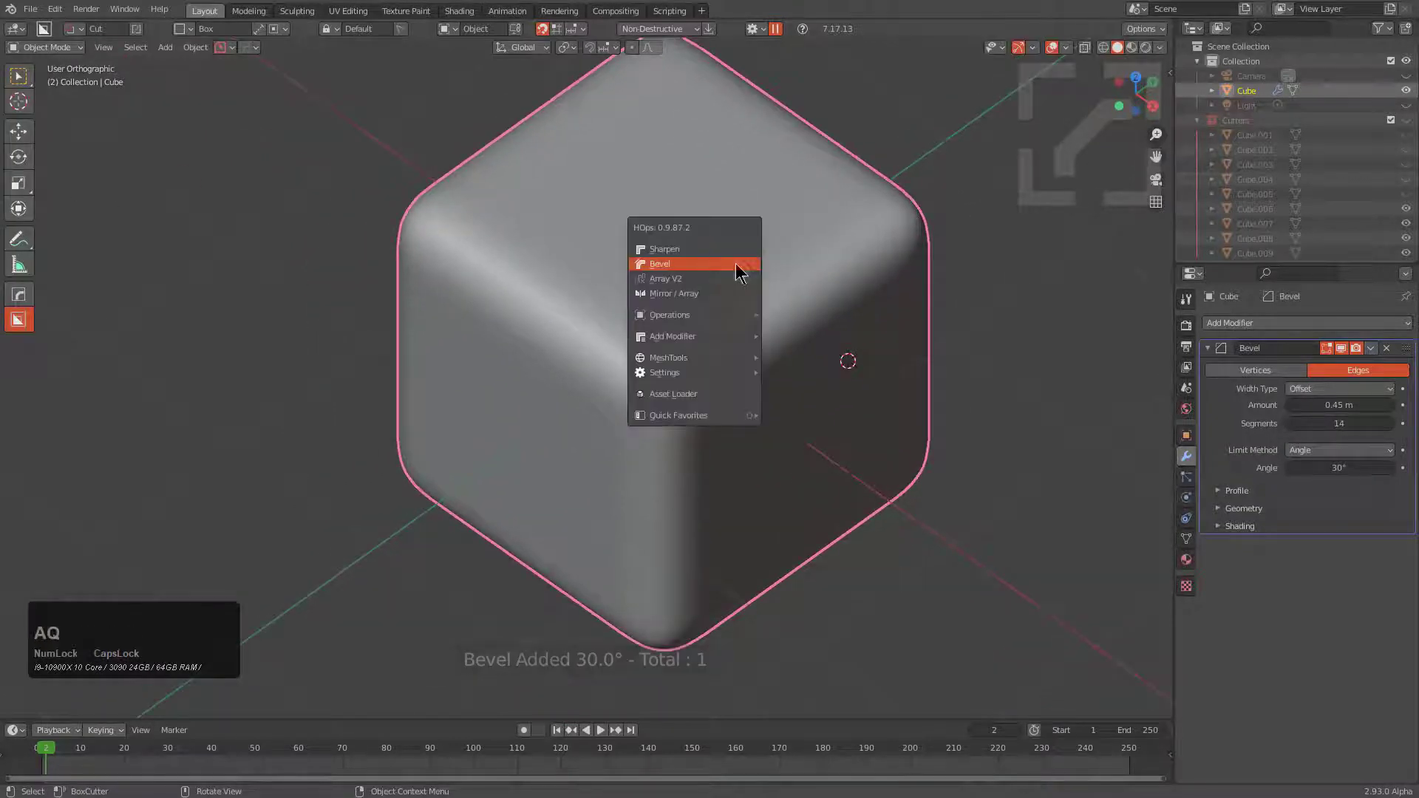
pyautogui.click(699, 275)
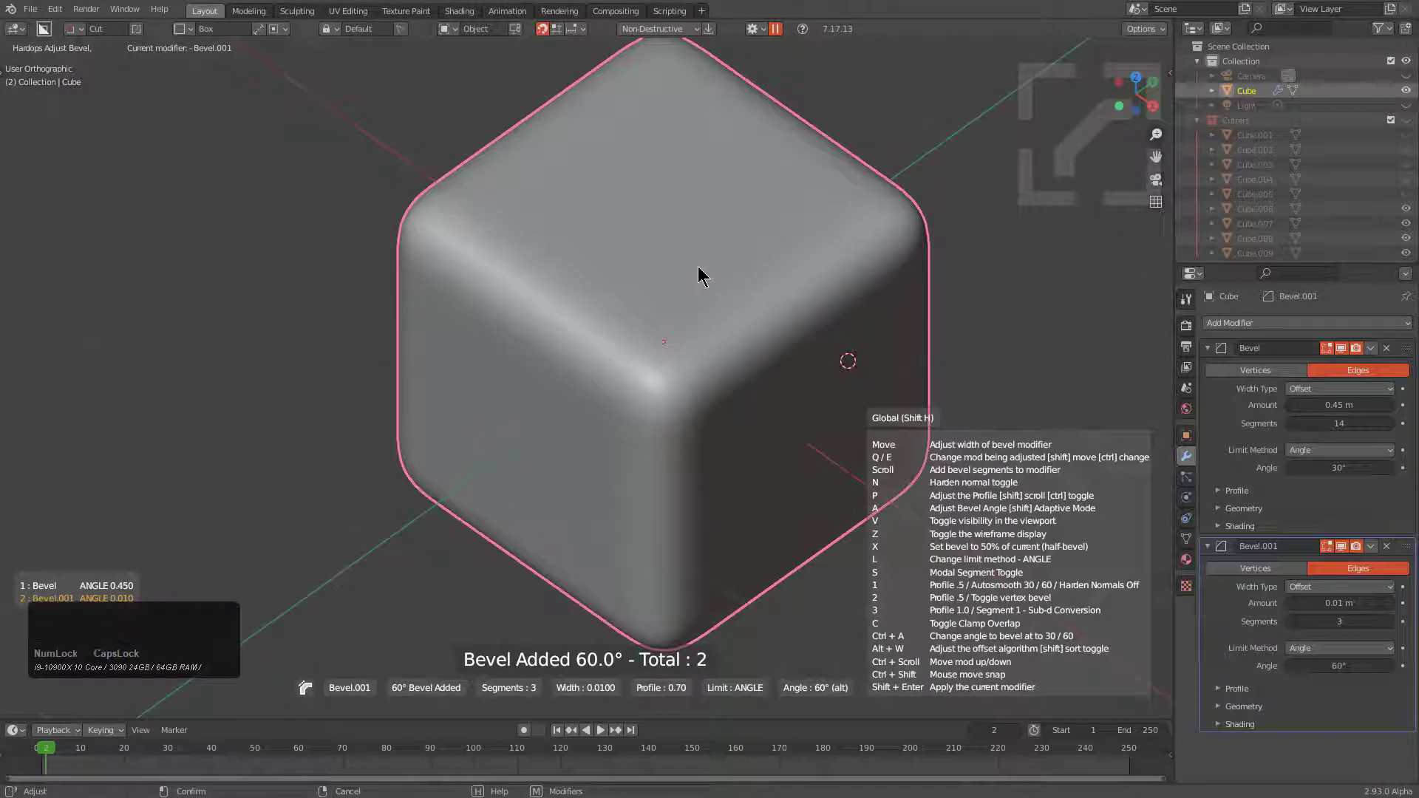
pyautogui.press('x')
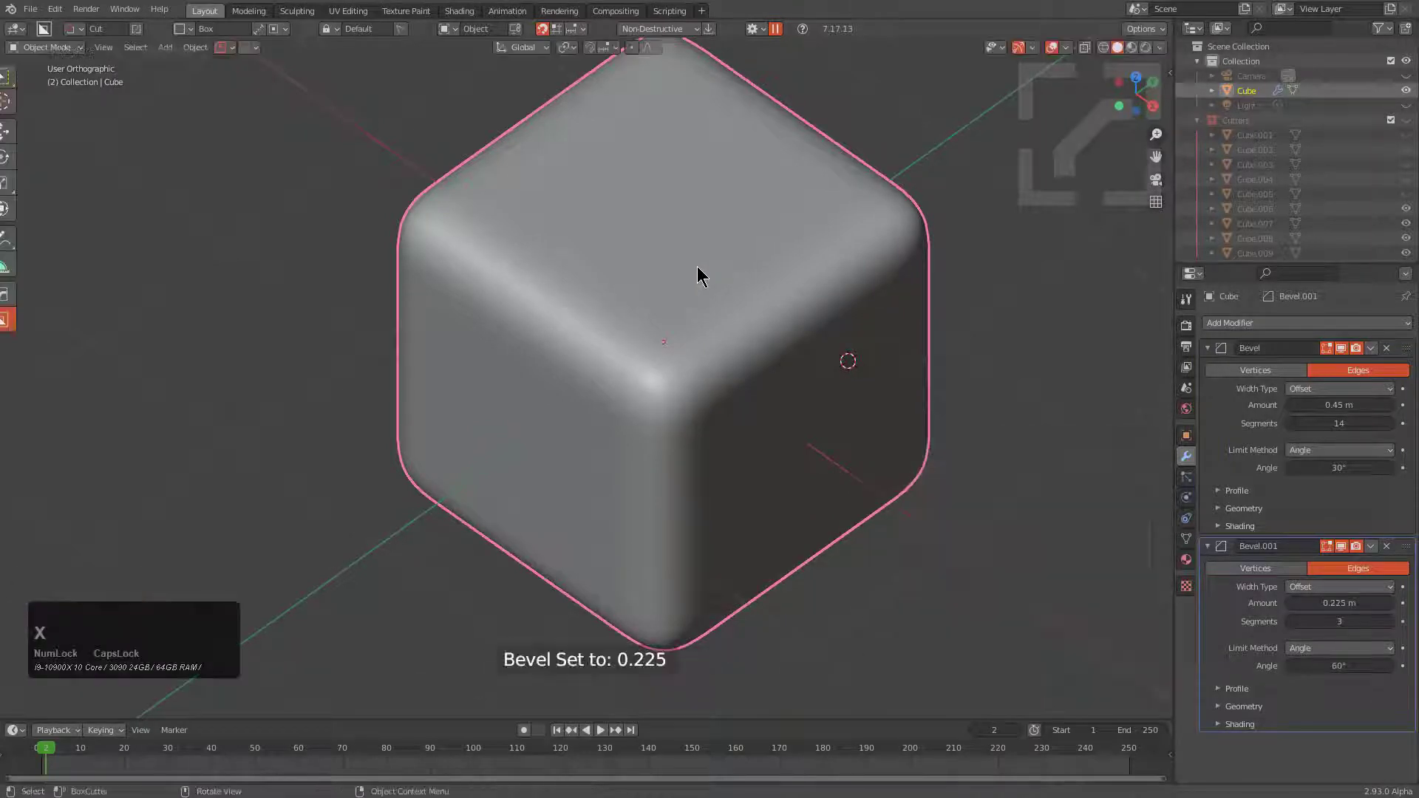
# Cut a box notch about 1.11 m deep into the cube's near corner and set the second bevel's width to 0.09 m
pyautogui.click(727, 224)
pyautogui.click(650, 436)
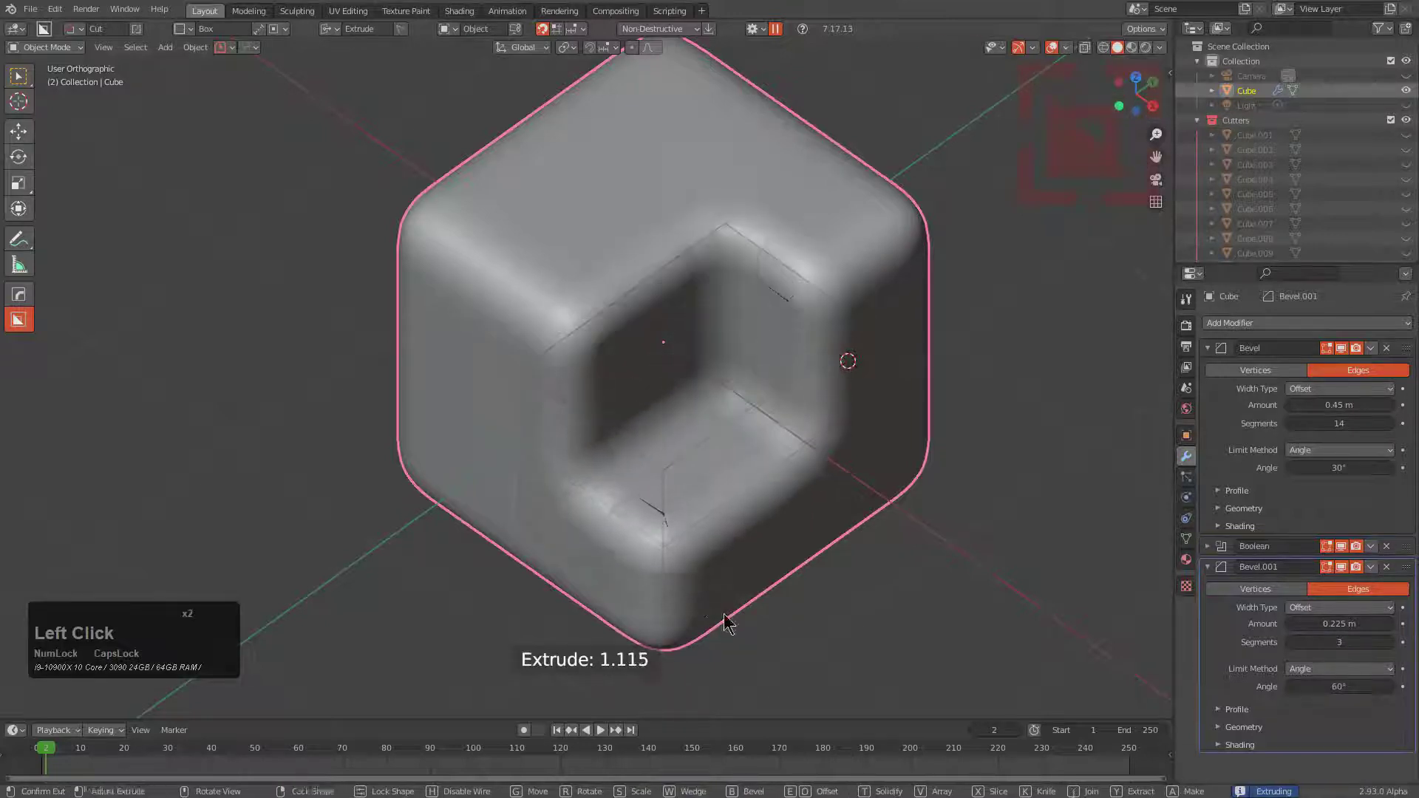
pyautogui.press('q')
pyautogui.click(799, 279)
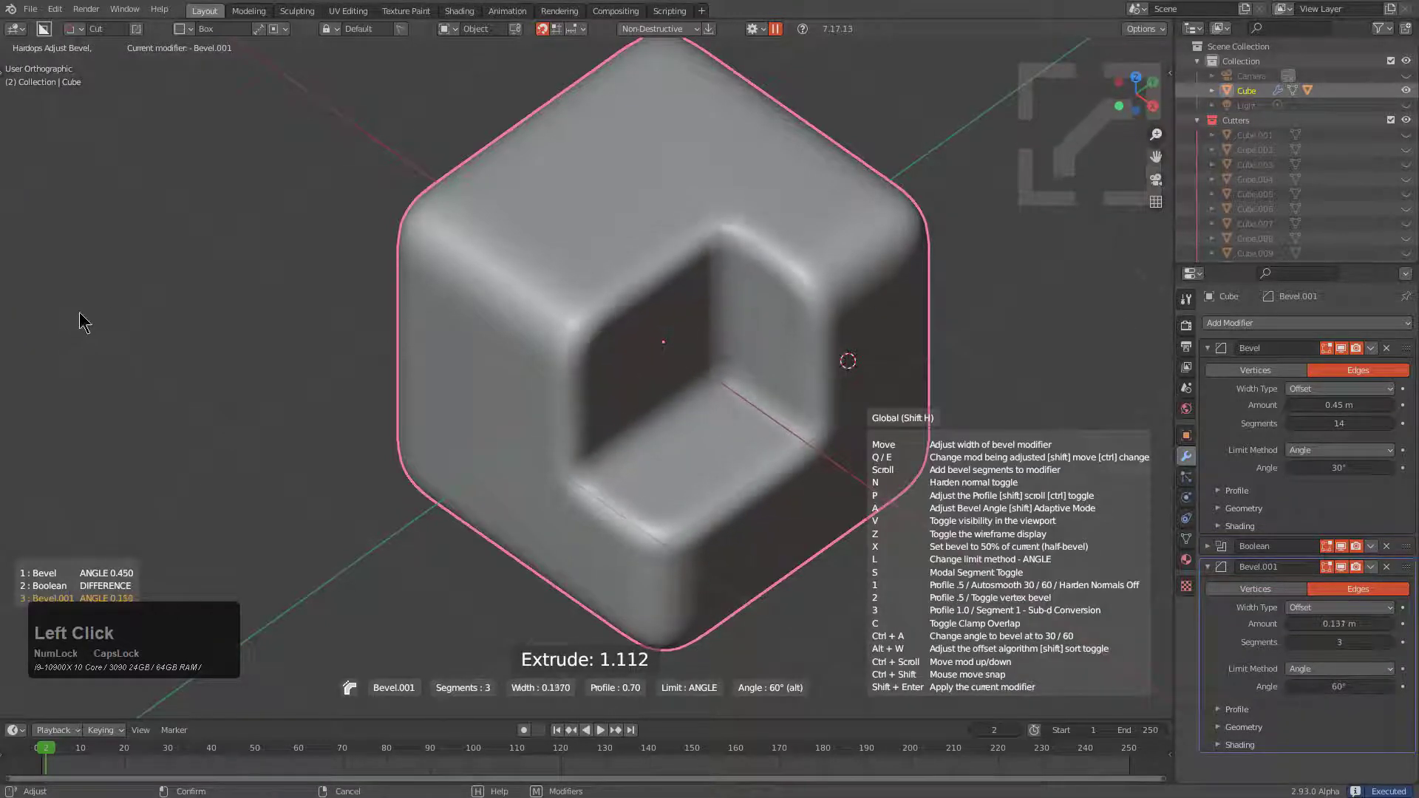
pyautogui.click(238, 308)
# Add a half-width 3-segment bevel limited to 60°, 0.045 m wide, and cut a smaller box notch about 0.47 m deep beside the first
pyautogui.scroll(1, 862, 260)
pyautogui.press('q')
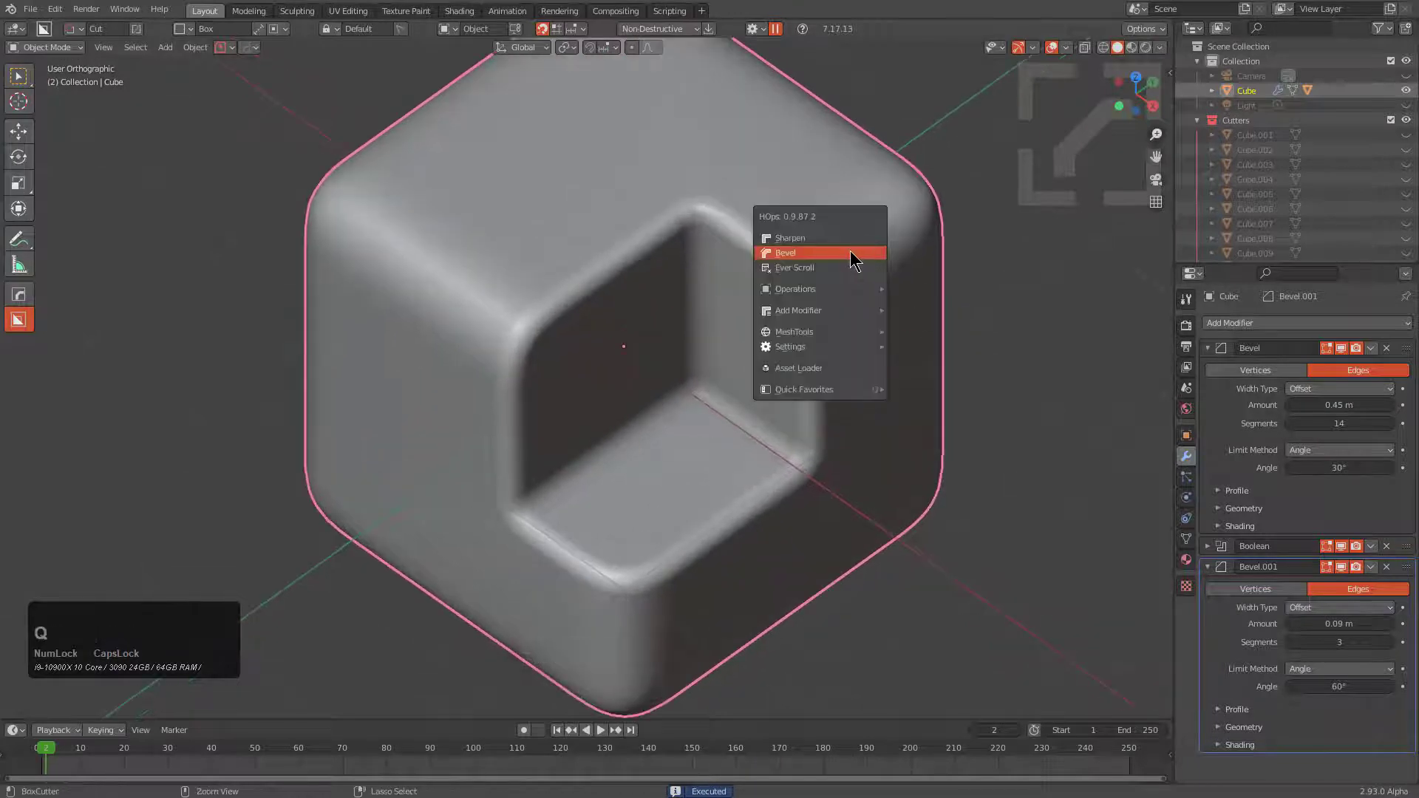
pyautogui.click(850, 252)
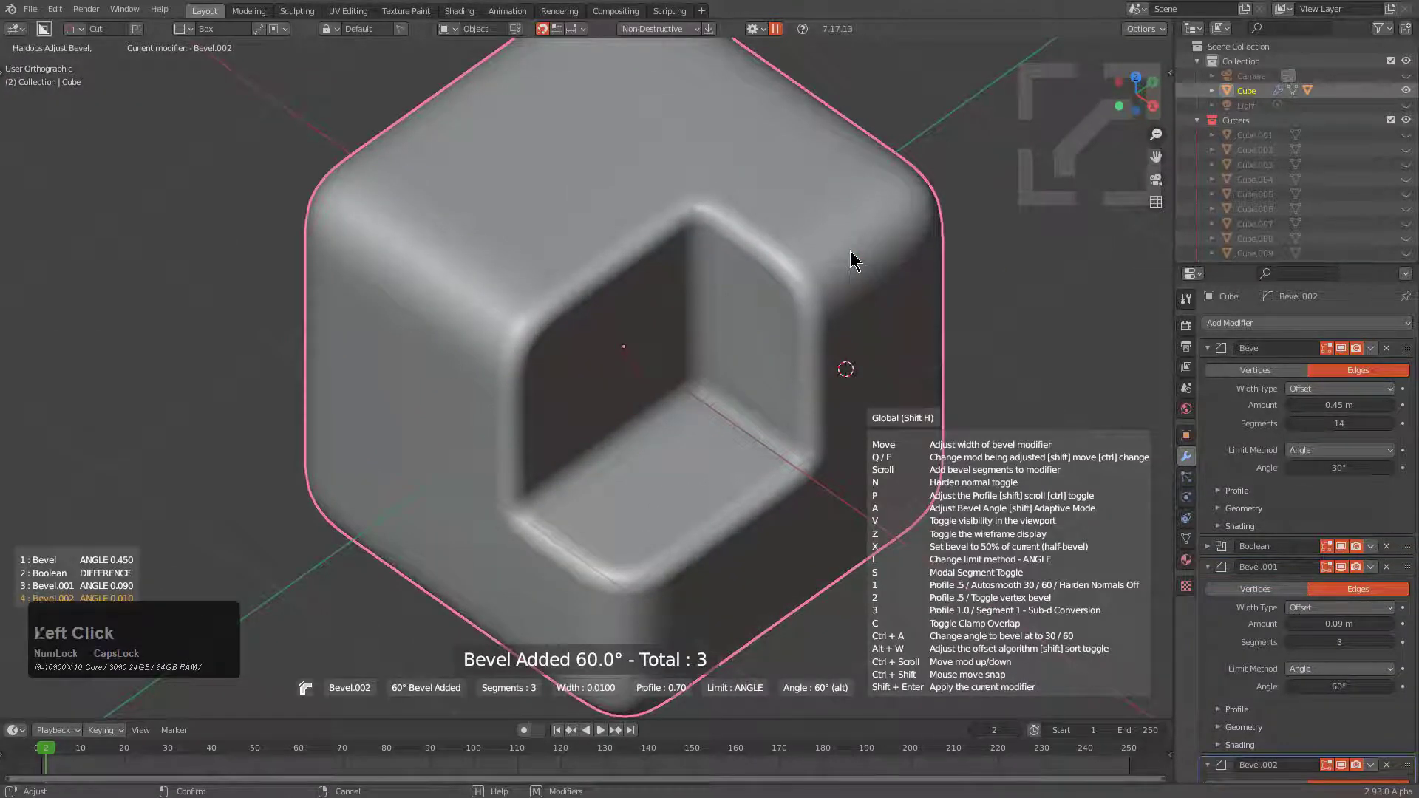
pyautogui.press('x')
pyautogui.moveTo(747, 330)
pyautogui.mouseDown()
pyautogui.moveTo(948, 207)
pyautogui.moveTo(897, 244)
pyautogui.mouseUp()
pyautogui.scroll(2, 682, 285)
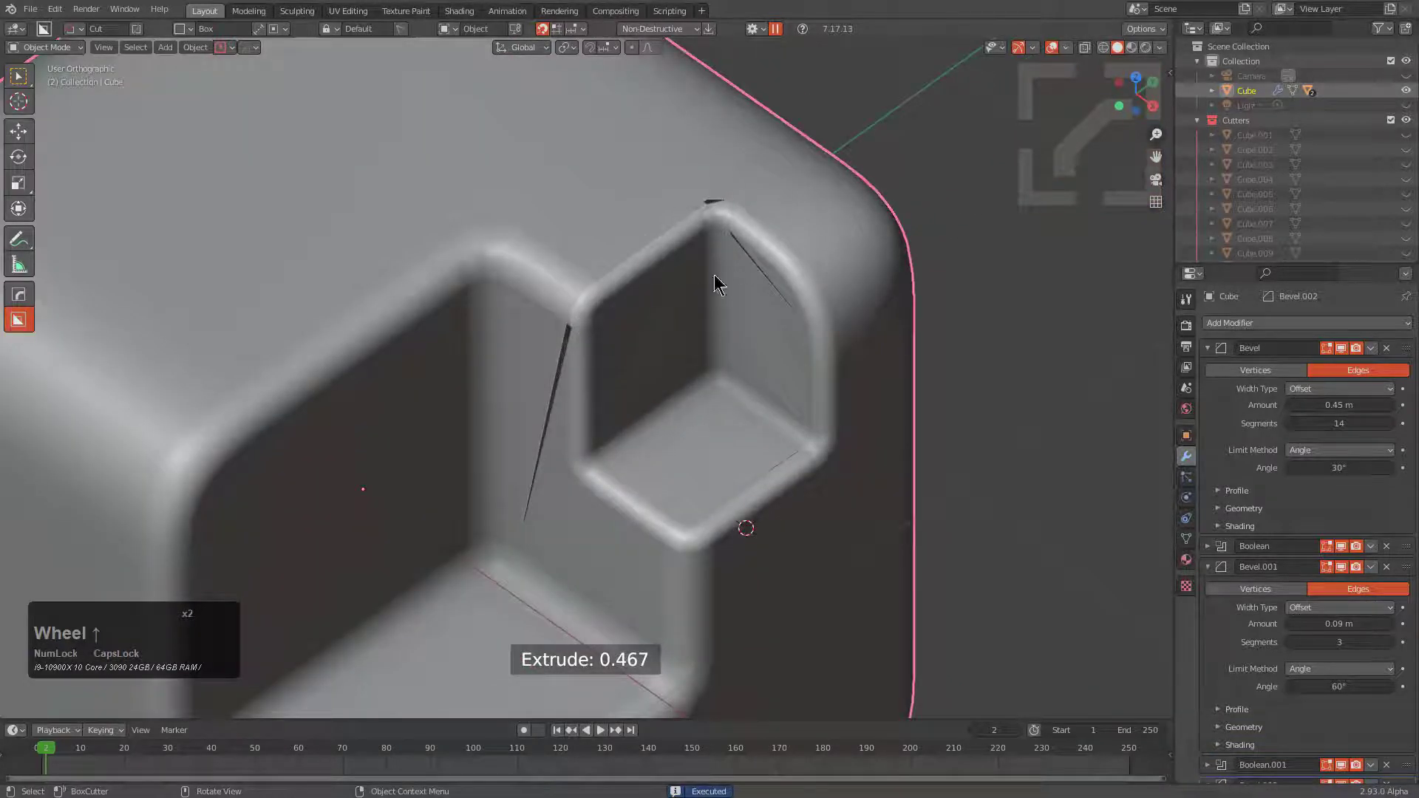
# Bring up the smaller notch's boolean cutter with Ever Scroll and shift it slightly freehand
pyautogui.press('q')
pyautogui.click(632, 295)
pyautogui.click(640, 296)
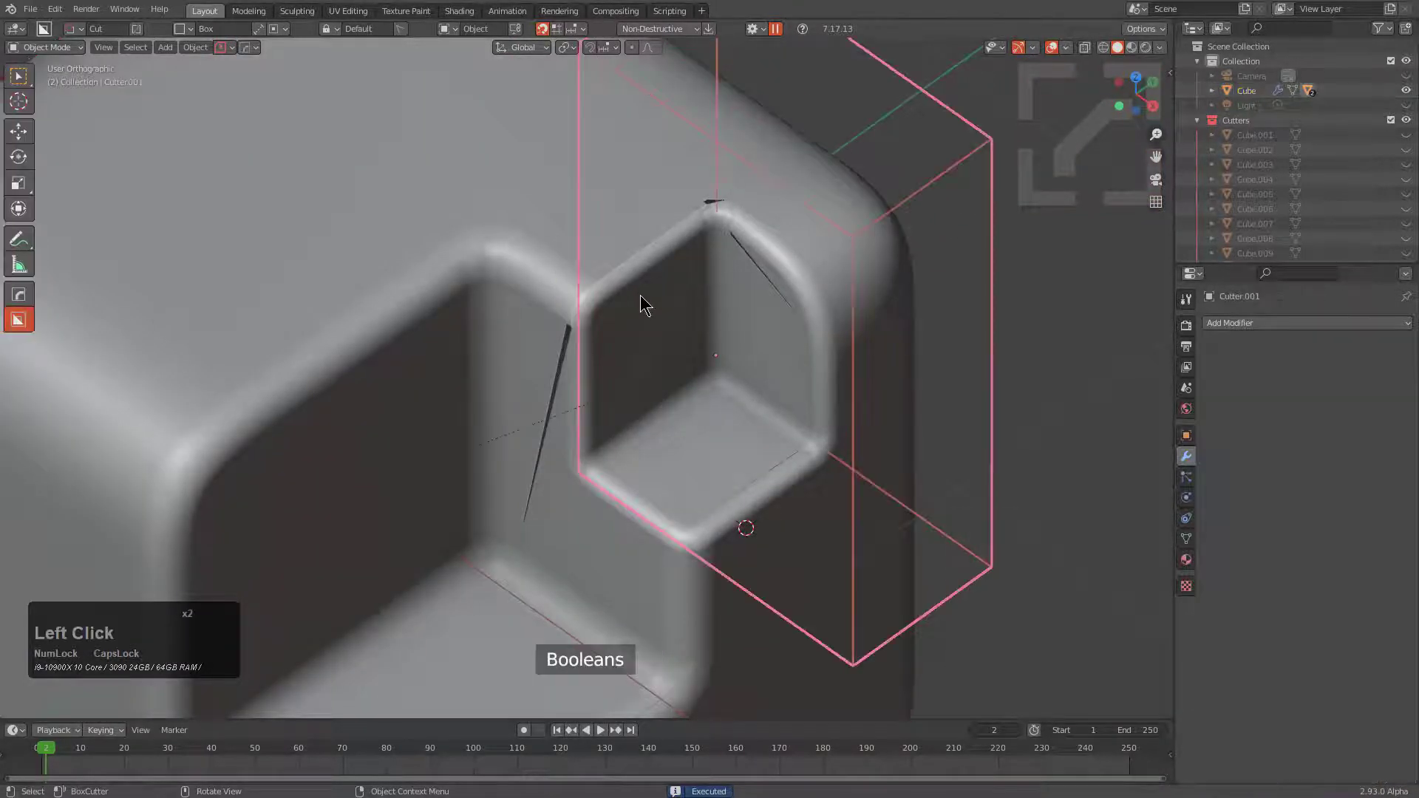
pyautogui.moveTo(641, 295); pyautogui.dragTo(775, 346, button='middle')
pyautogui.press('g')
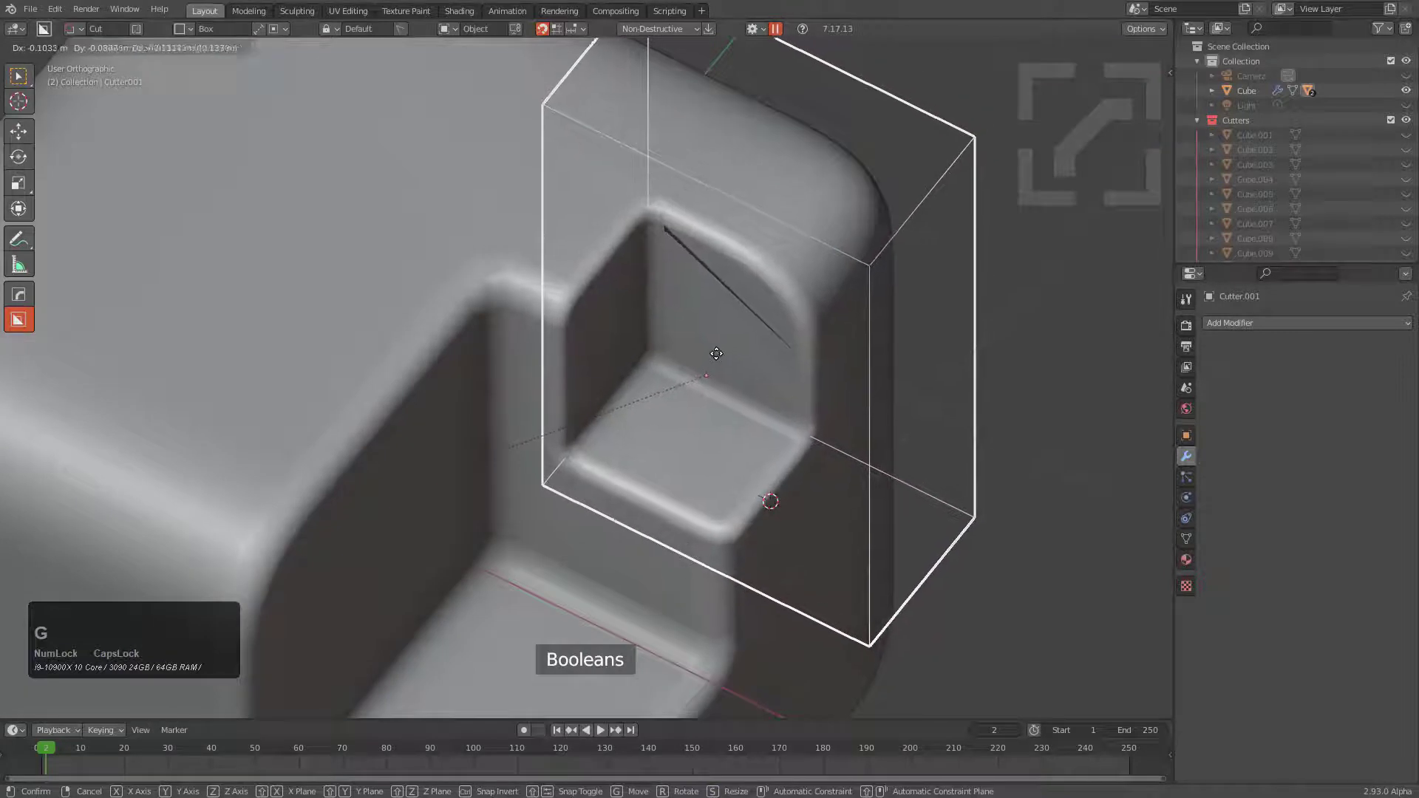
pyautogui.click(765, 295)
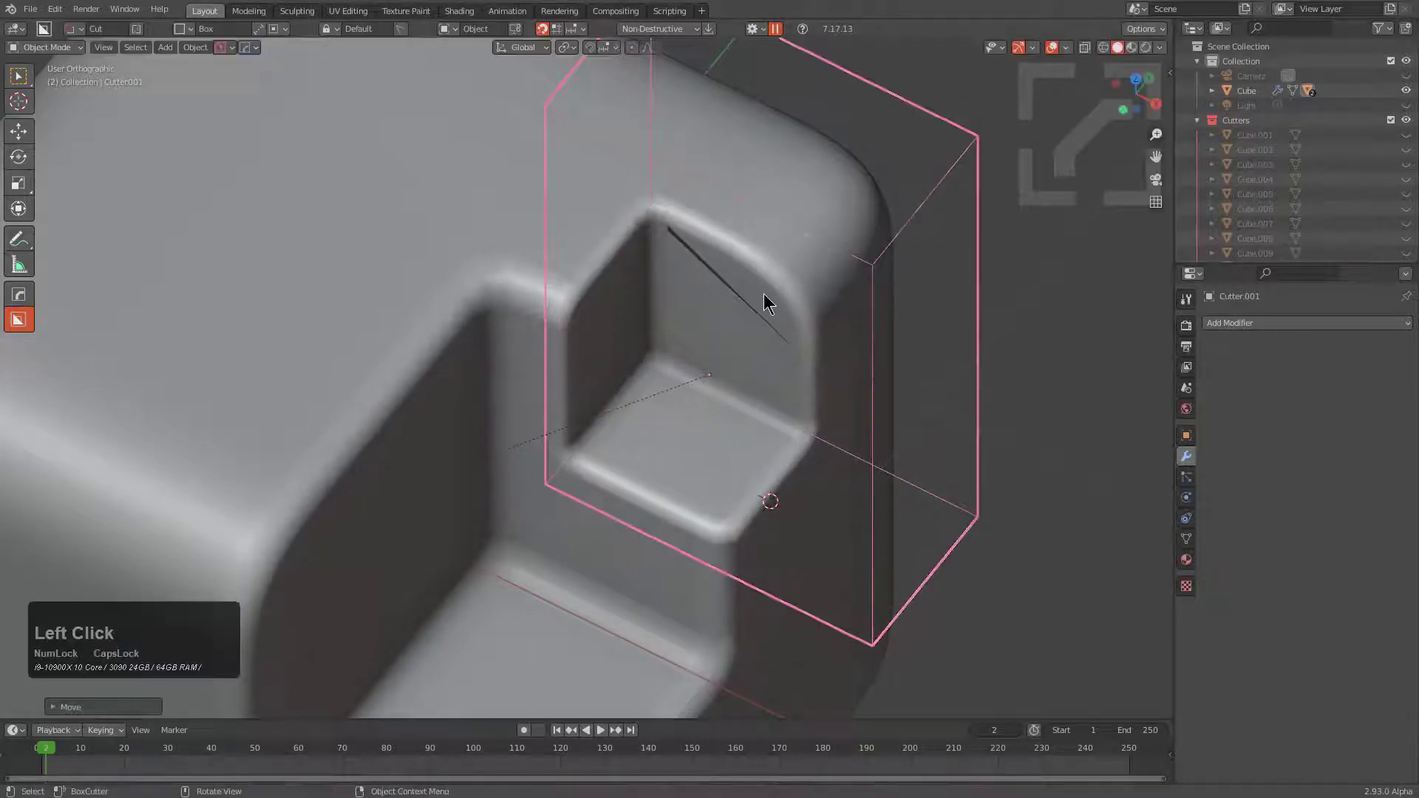
pyautogui.press('h')
pyautogui.moveTo(775, 250); pyautogui.dragTo(737, 261, button='middle')
pyautogui.hotkey('ctrl', 'z')
# Move the smaller notch's cutter along the Y axis and scale it up along Y
pyautogui.scroll(1, 725, 294)
pyautogui.press('g')
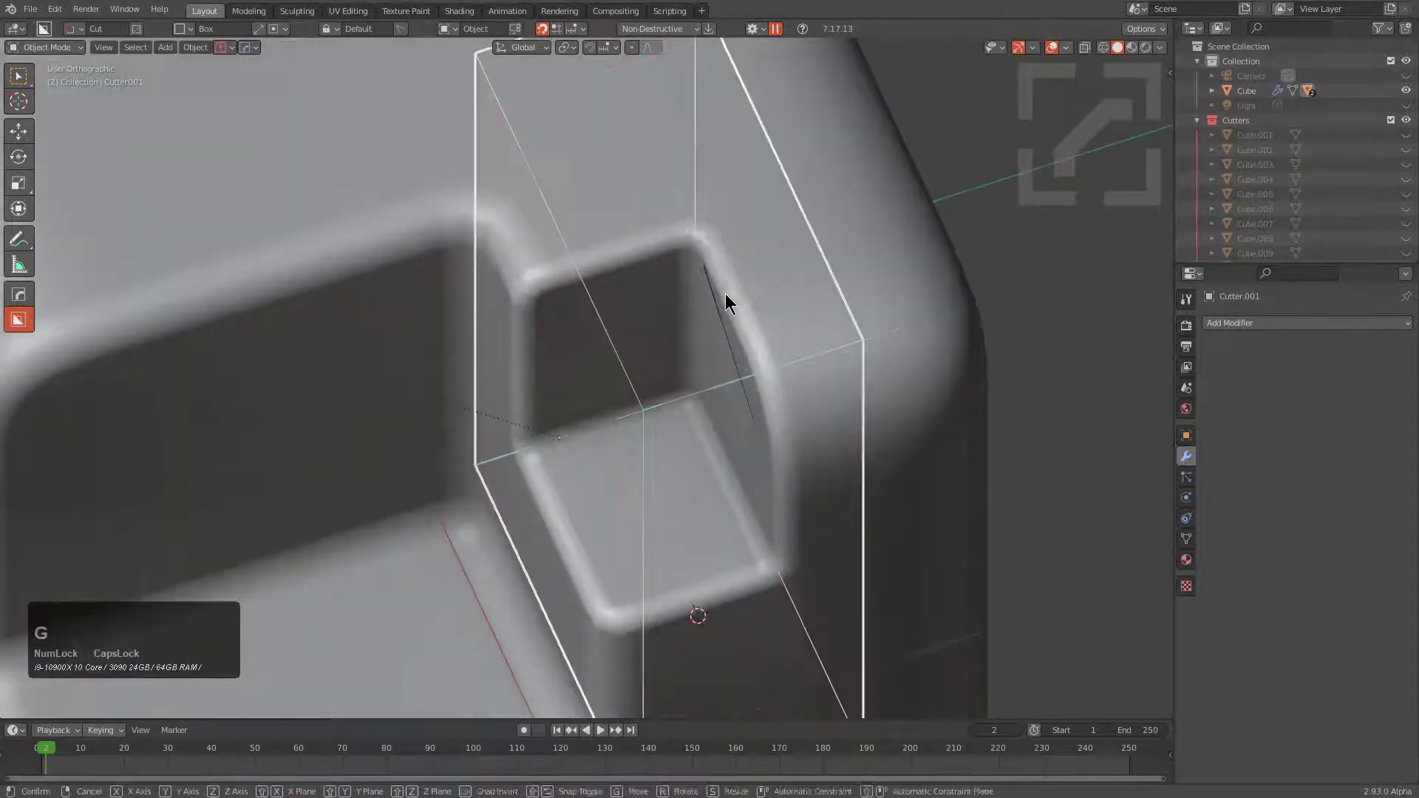
pyautogui.press('y')
pyautogui.click(769, 284)
pyautogui.press('s')
pyautogui.press('x')
pyautogui.press('y')
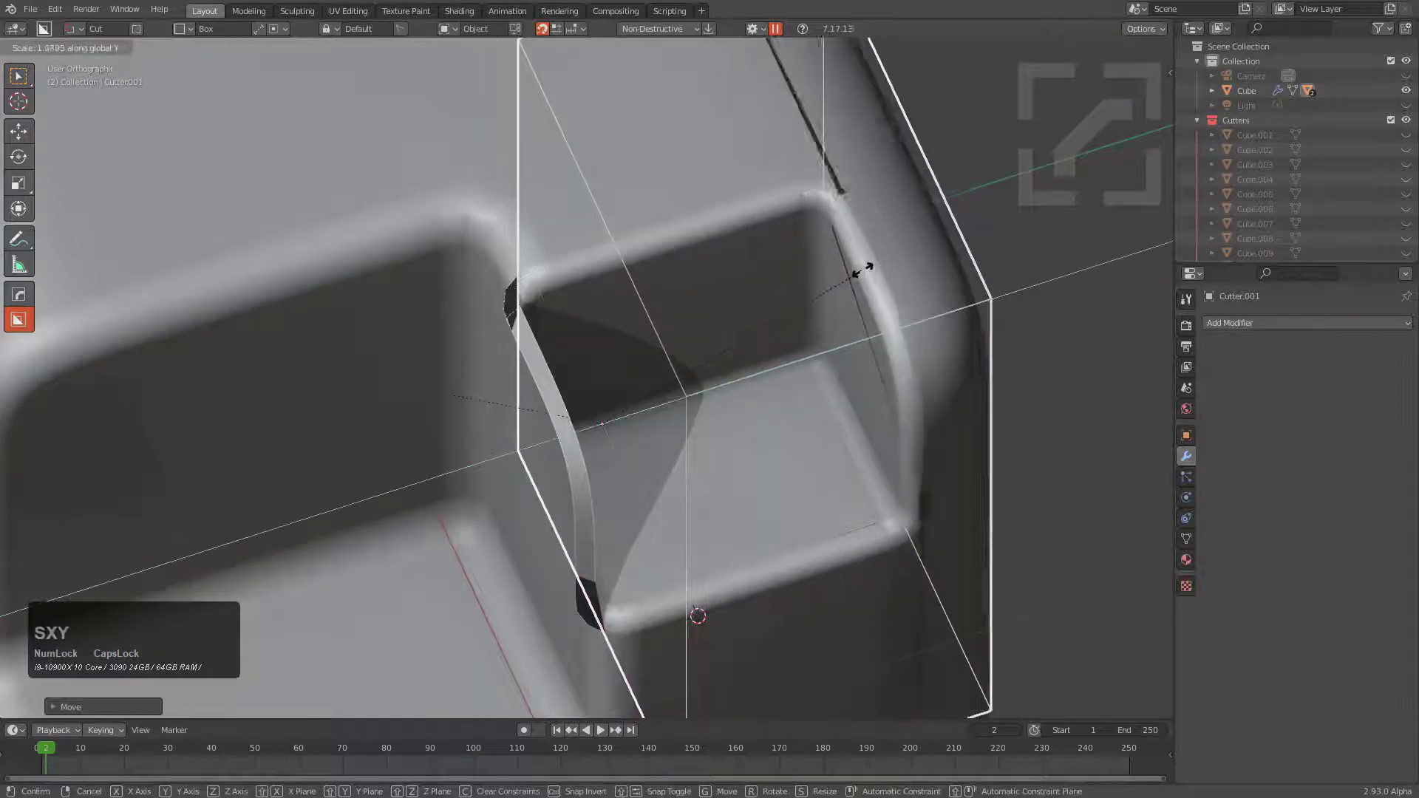
pyautogui.click(868, 270)
# Slide the enlarged cutter back along Y toward the large notch and return to the cube
pyautogui.press('g')
pyautogui.press('x')
pyautogui.press('y')
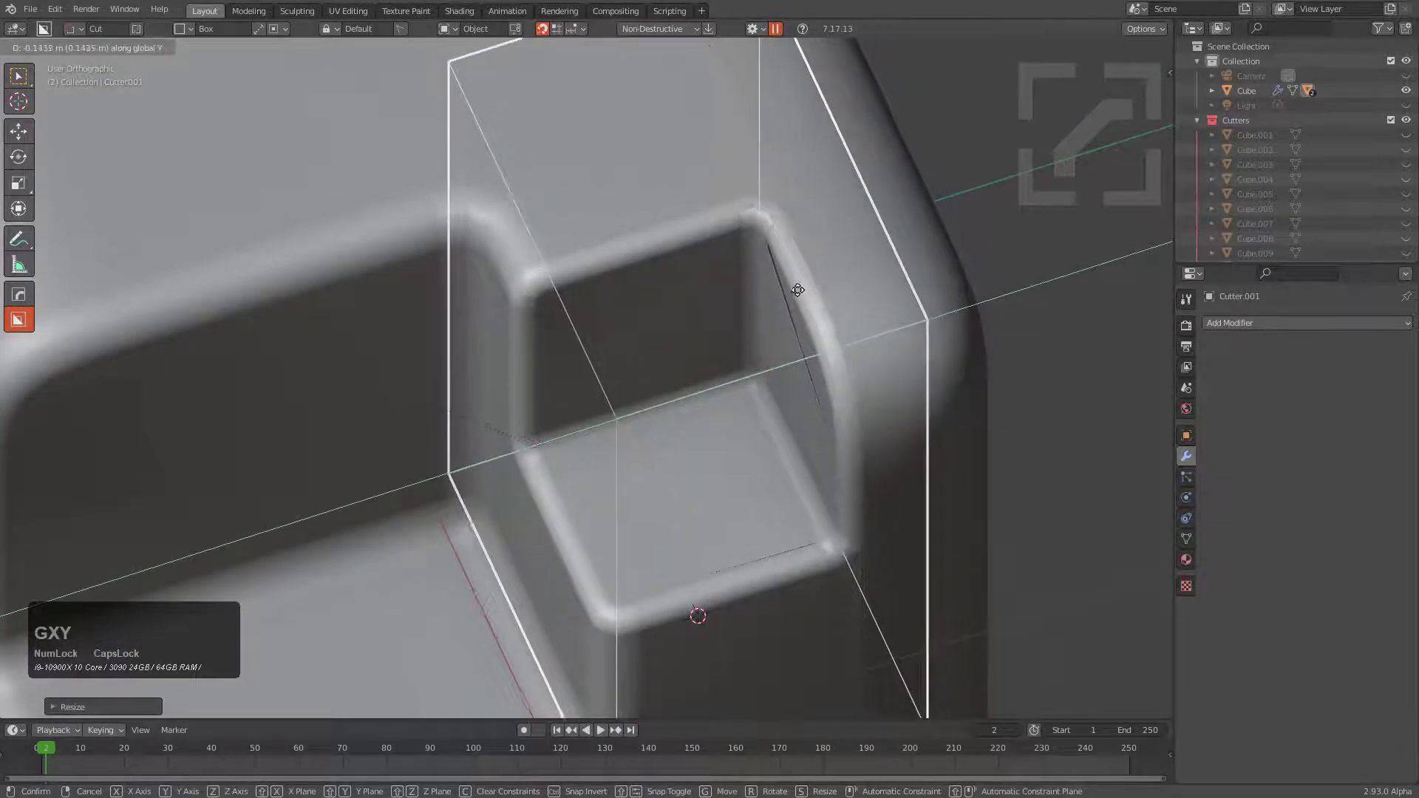
pyautogui.click(804, 287)
pyautogui.keyDown('shift'); pyautogui.scroll(2, 695, 312); pyautogui.keyUp('shift')
pyautogui.click(776, 302)
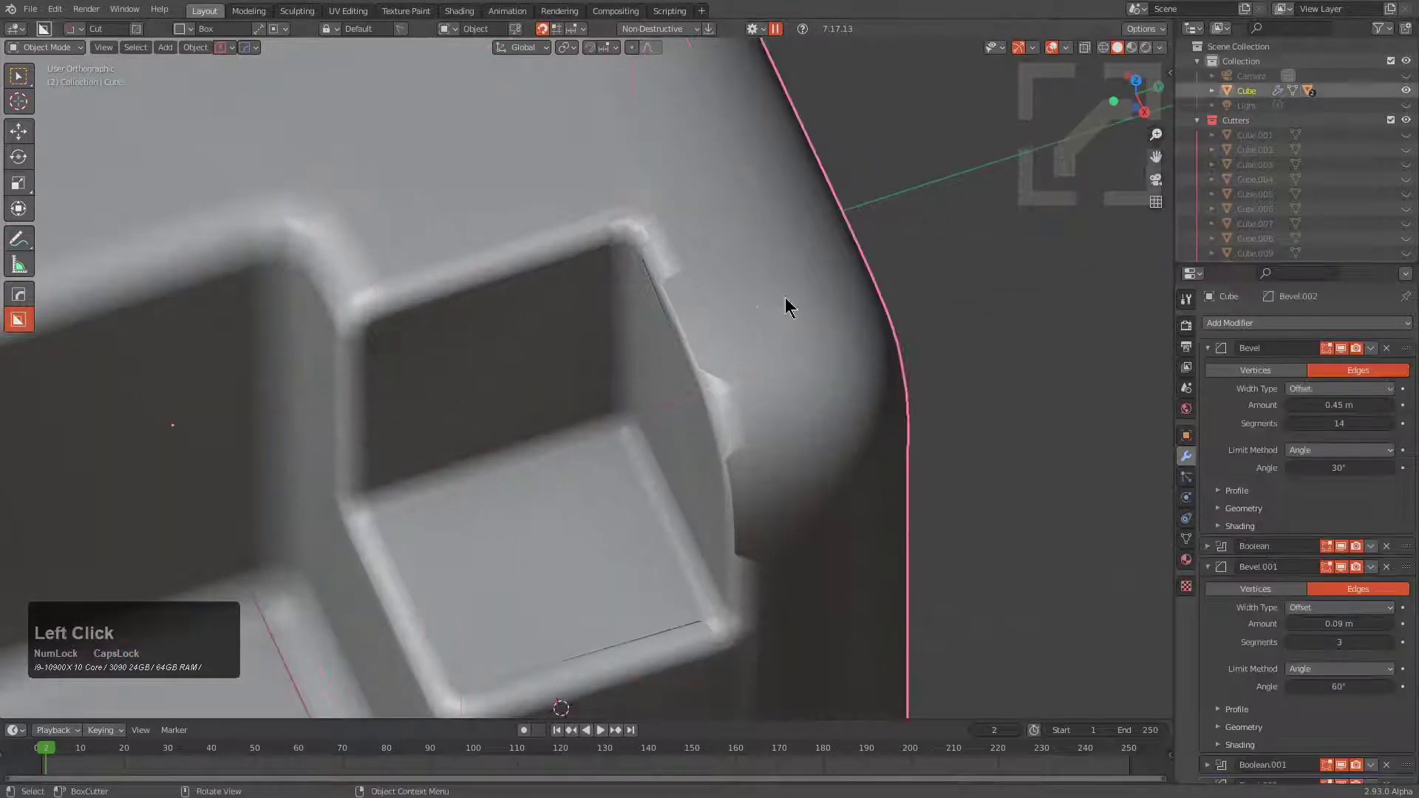
# Reduce the cube's first bevel to 0.329 m wide and set Autosmooth to 30° with a 0.5 profile
pyautogui.press('q')
pyautogui.click(797, 268)
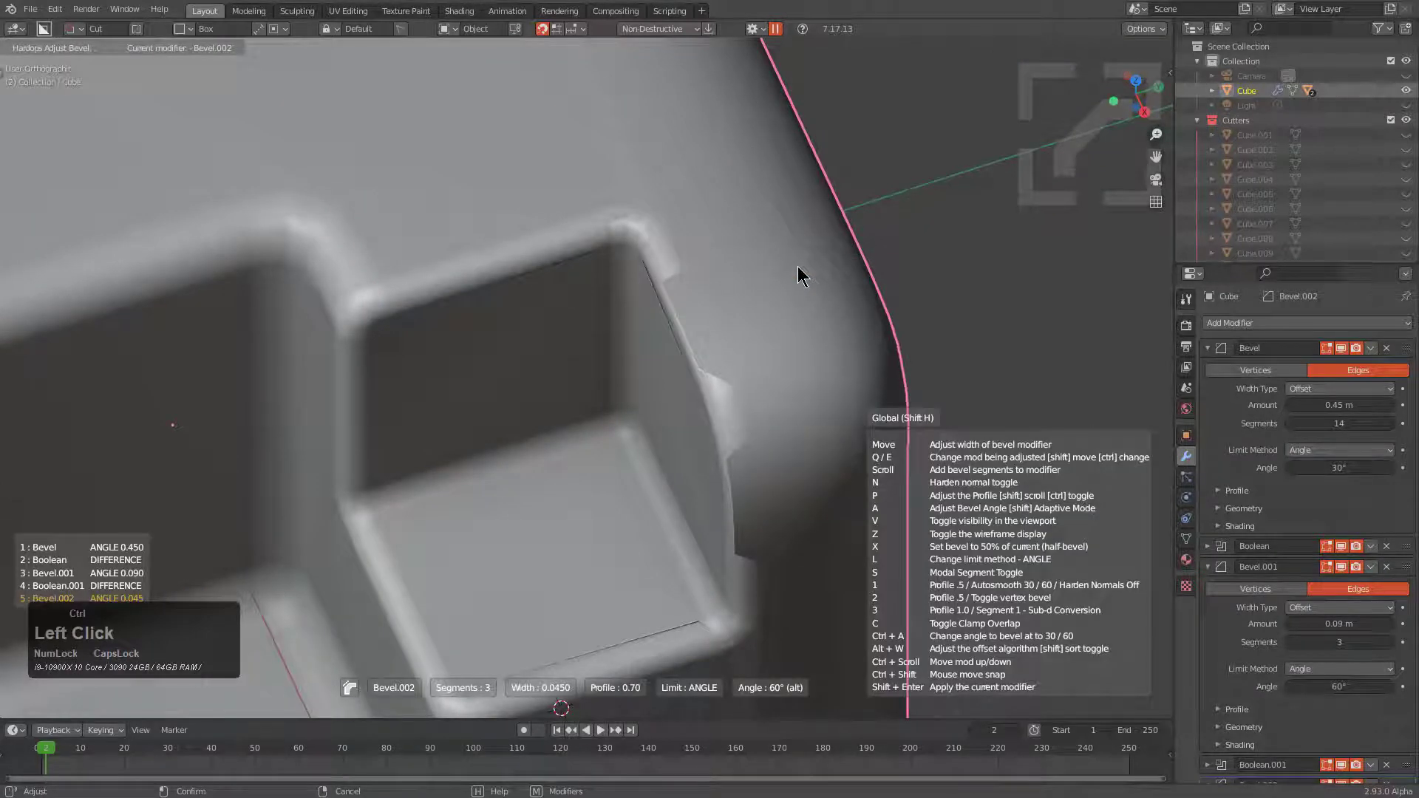
pyautogui.scroll(-2, 797, 267)
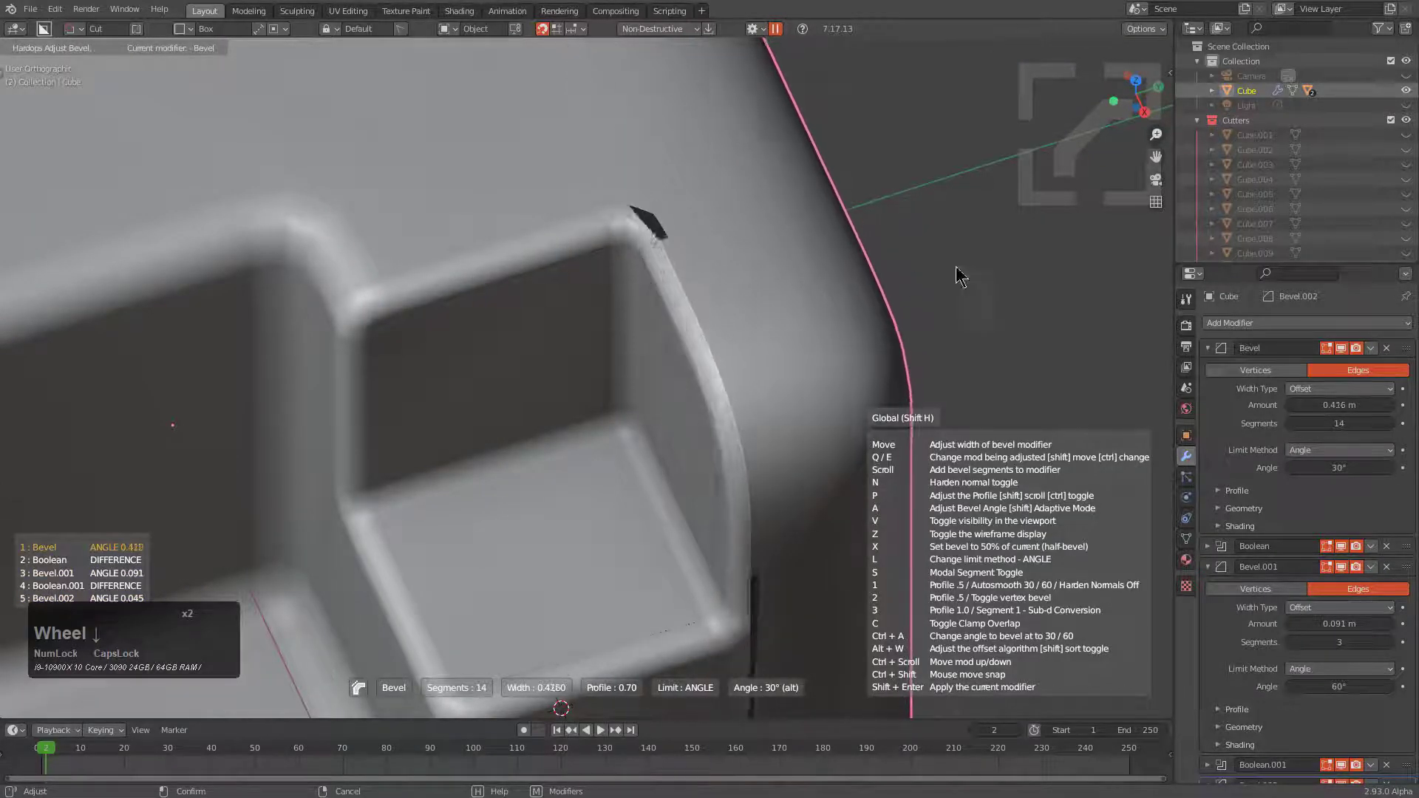
pyautogui.press('1')
pyautogui.click(89, 247)
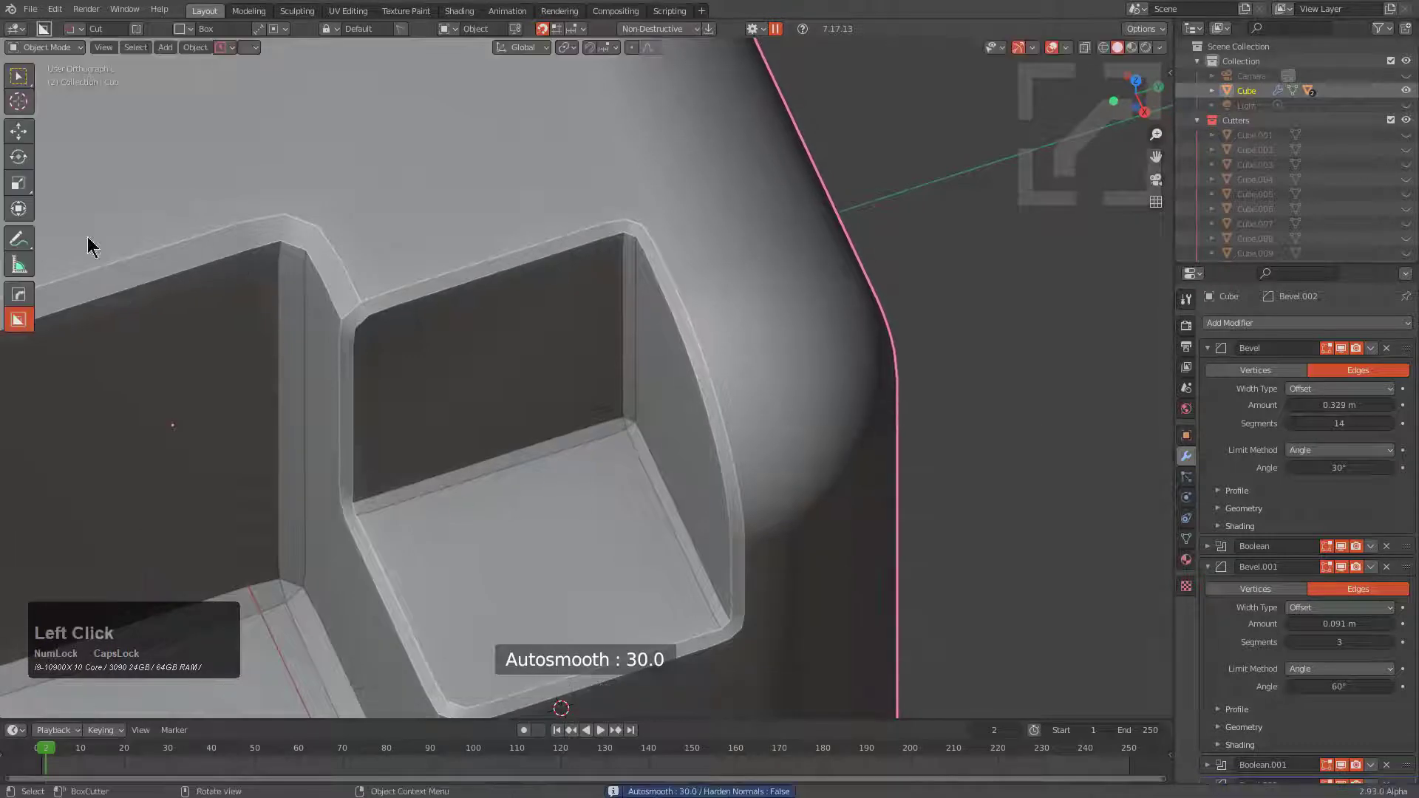
# Narrow the small notch's bevel with Autosmooth at 60°, and run Sharpen to add a Weighted Normal modifier with Keep Sharp
pyautogui.press('q')
pyautogui.click(619, 267)
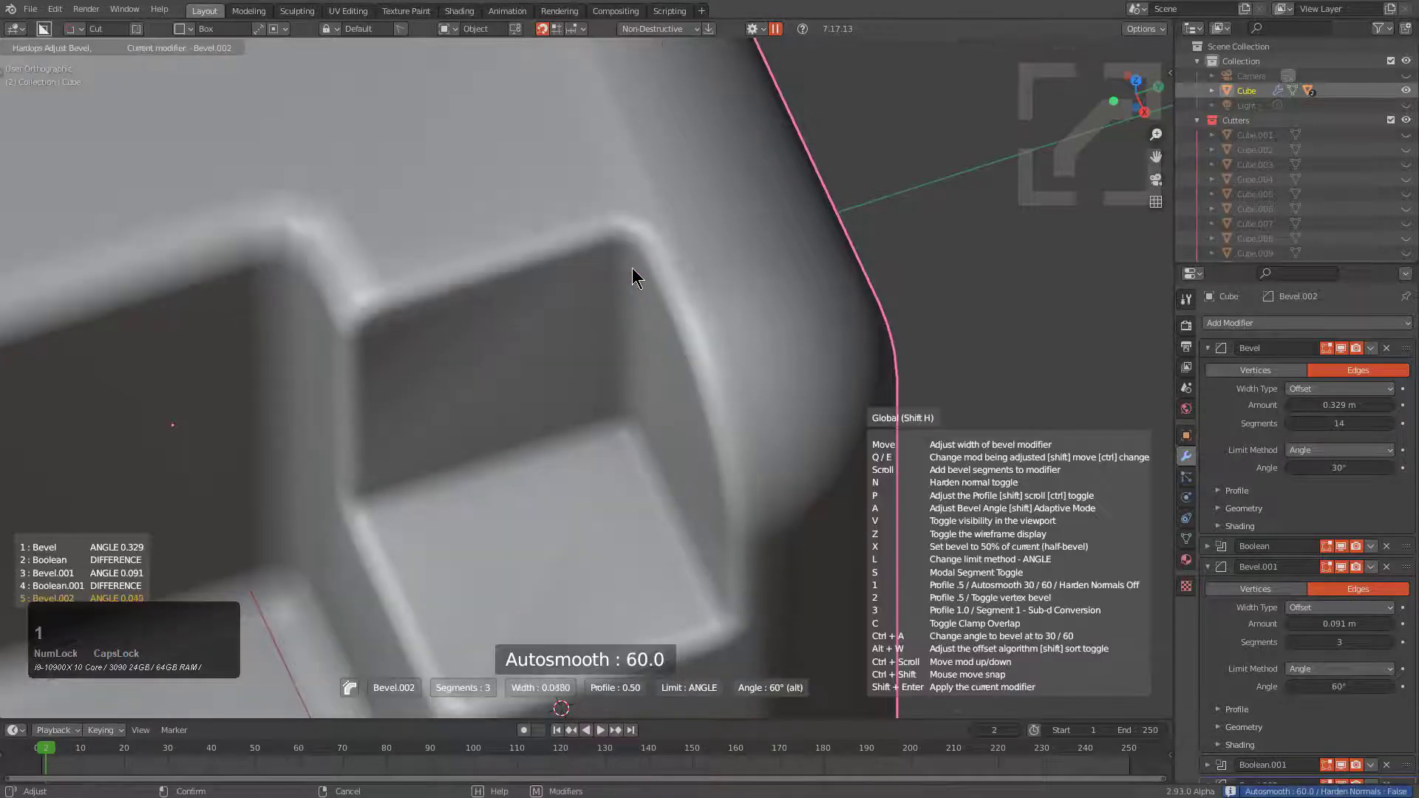
pyautogui.click(642, 268)
pyautogui.press('q')
pyautogui.click(659, 246)
# Examine the bevel shading around both notches from several angles, close up and from farther away
pyautogui.scroll(-3, 587, 317)
pyautogui.moveTo(587, 317); pyautogui.dragTo(606, 339, button='middle')
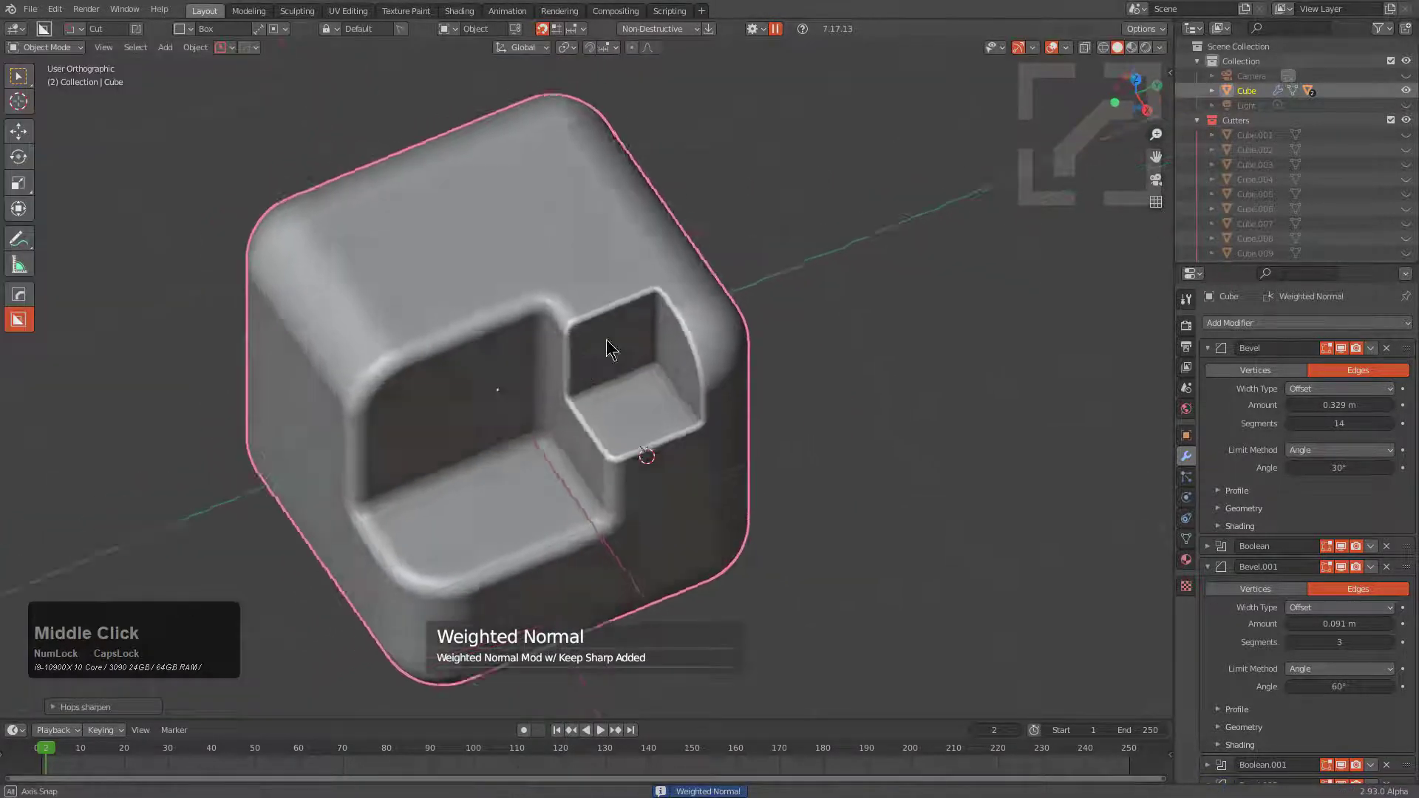
pyautogui.scroll(3, 704, 295)
pyautogui.moveTo(703, 295); pyautogui.dragTo(691, 263, button='middle')
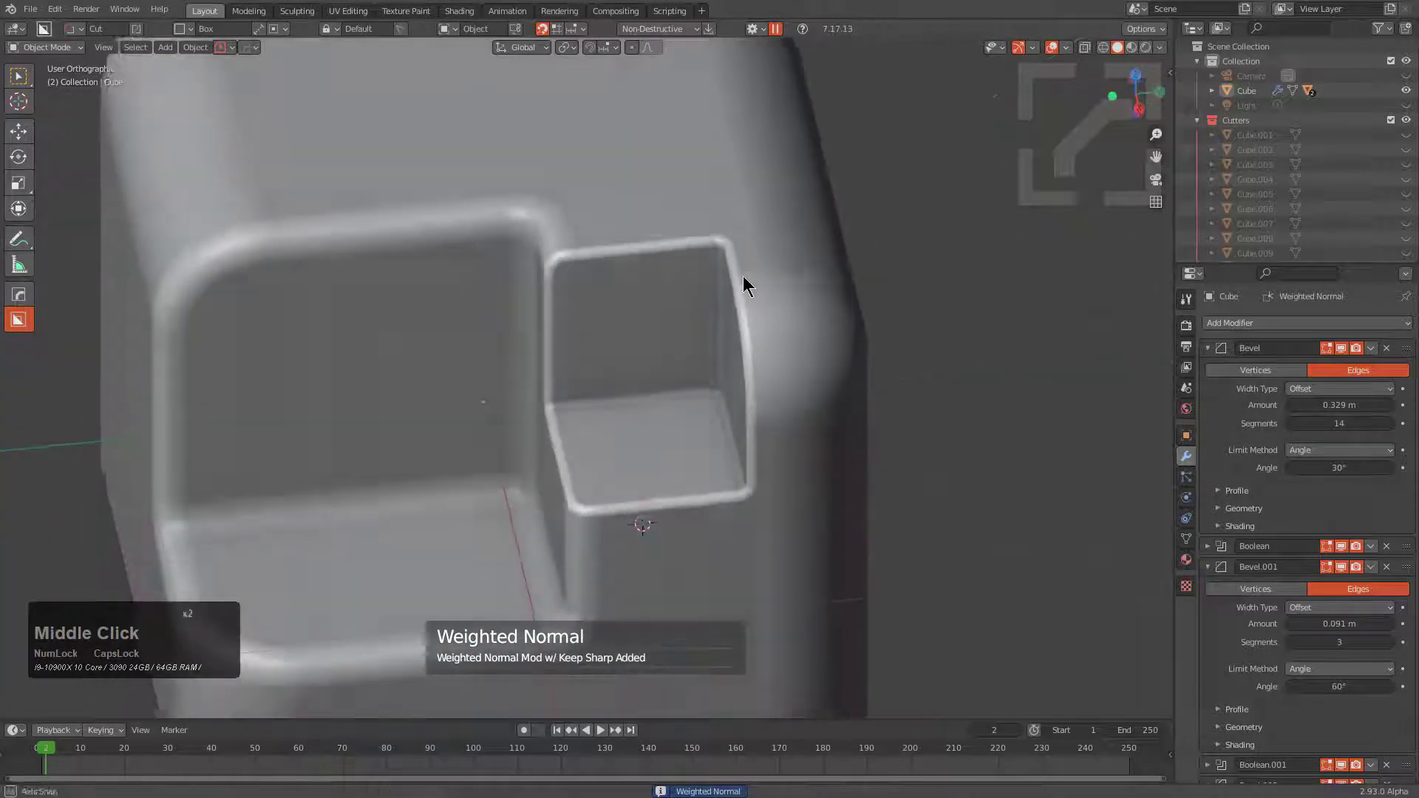
pyautogui.scroll(-2, 739, 274)
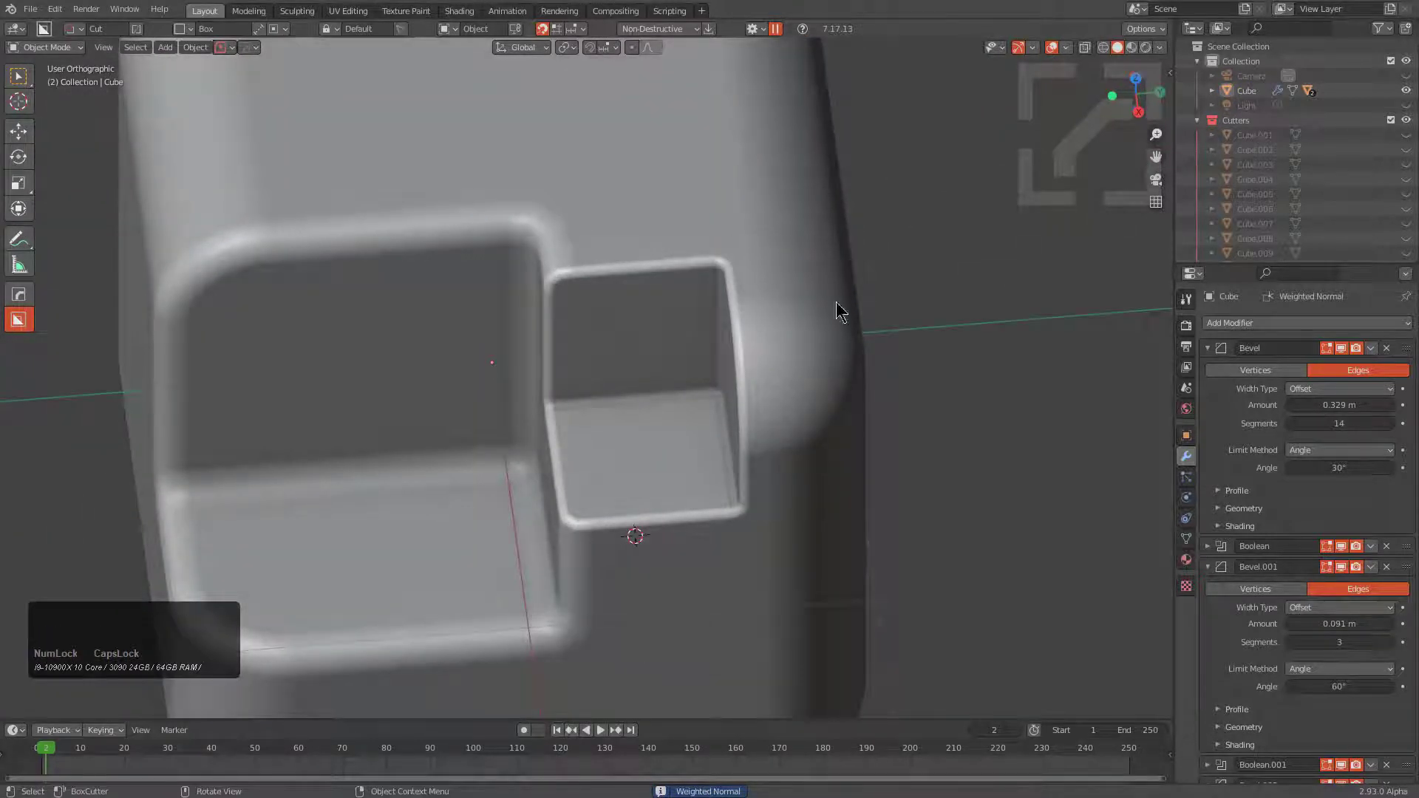
pyautogui.moveTo(561, 396); pyautogui.dragTo(581, 384, button='middle')
pyautogui.scroll(2, 765, 228)
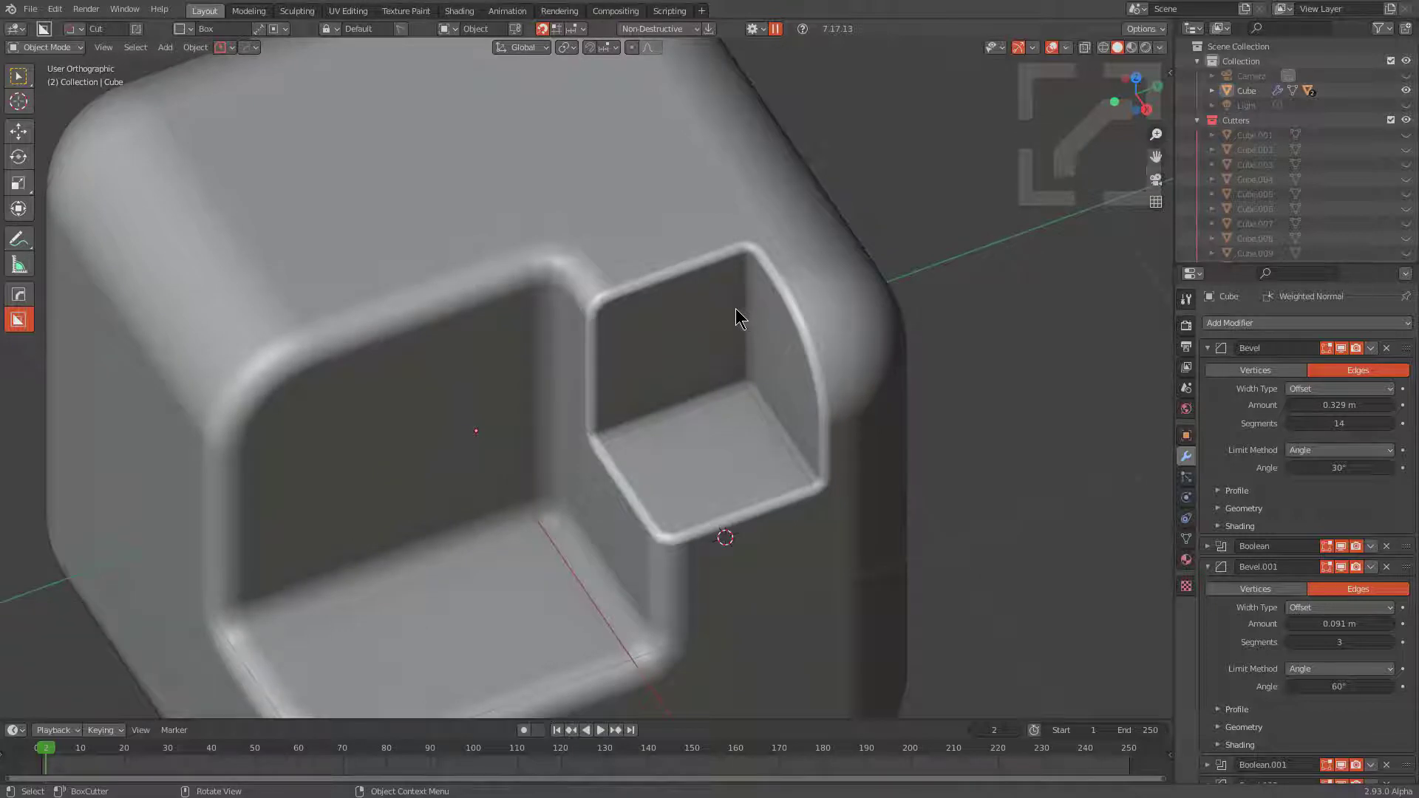
pyautogui.moveTo(730, 312); pyautogui.dragTo(739, 317, button='middle')
pyautogui.scroll(-1, 747, 317)
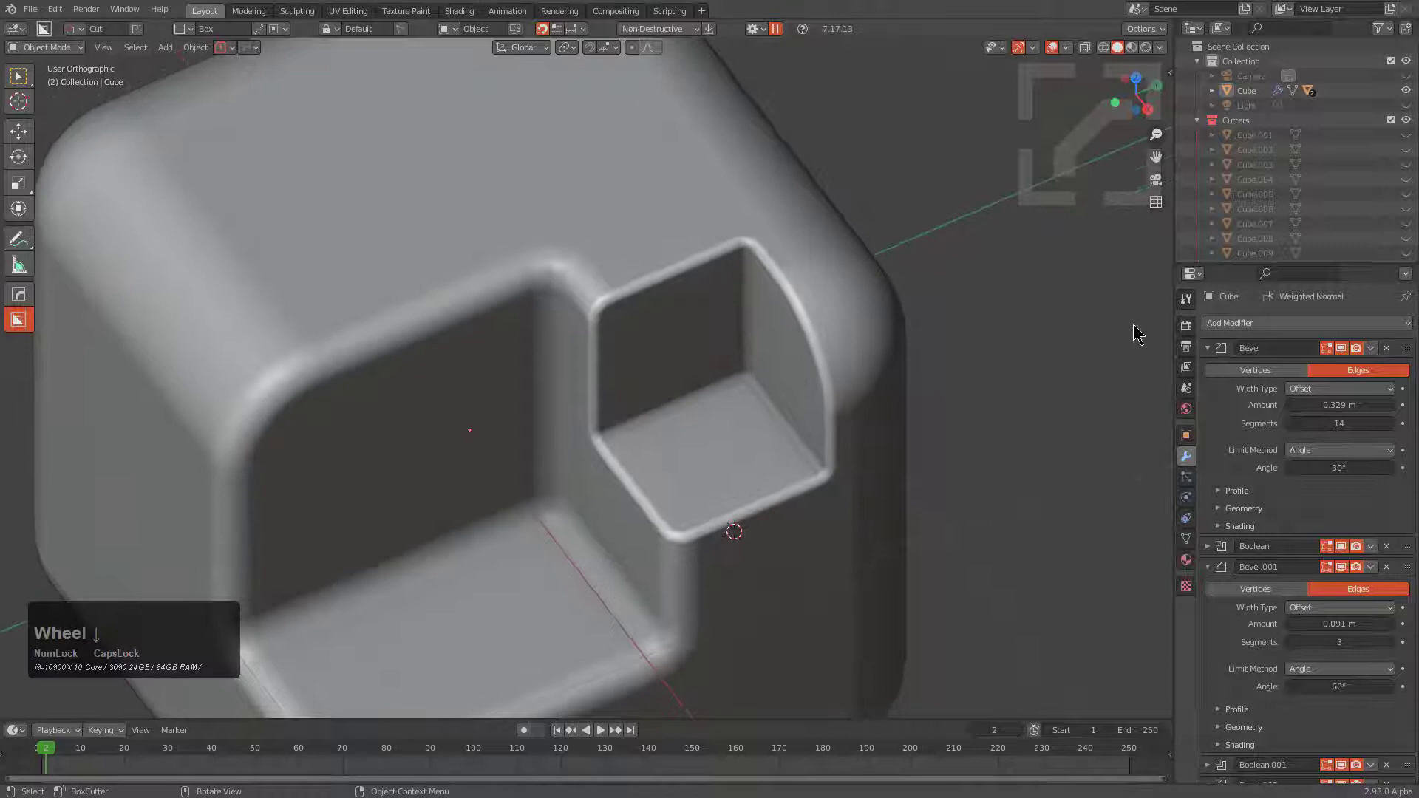
# Collapse the details of all the cube's modifiers so that only the stack order is listed
pyautogui.click(1208, 348)
pyautogui.click(1210, 389)
pyautogui.click(1209, 431)
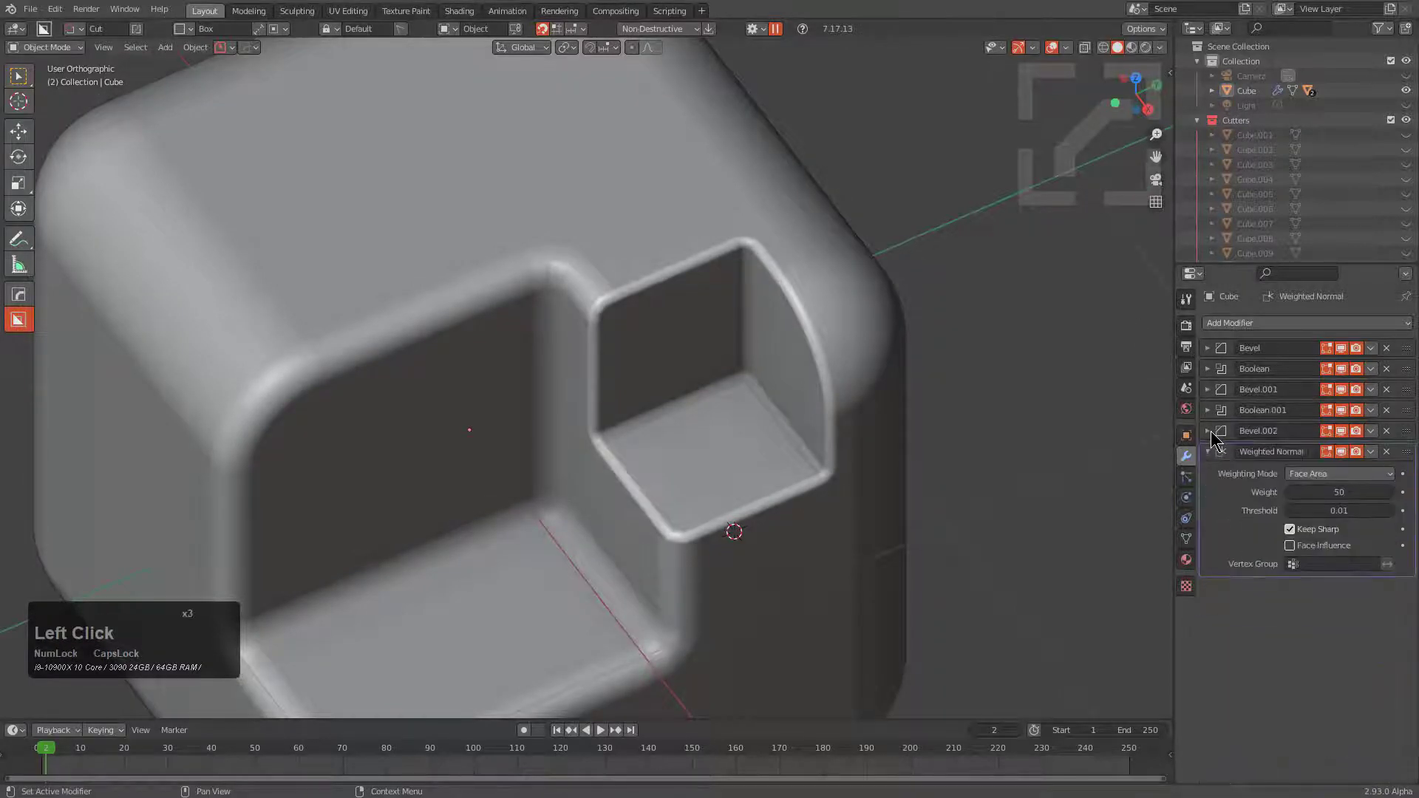
pyautogui.click(1208, 451)
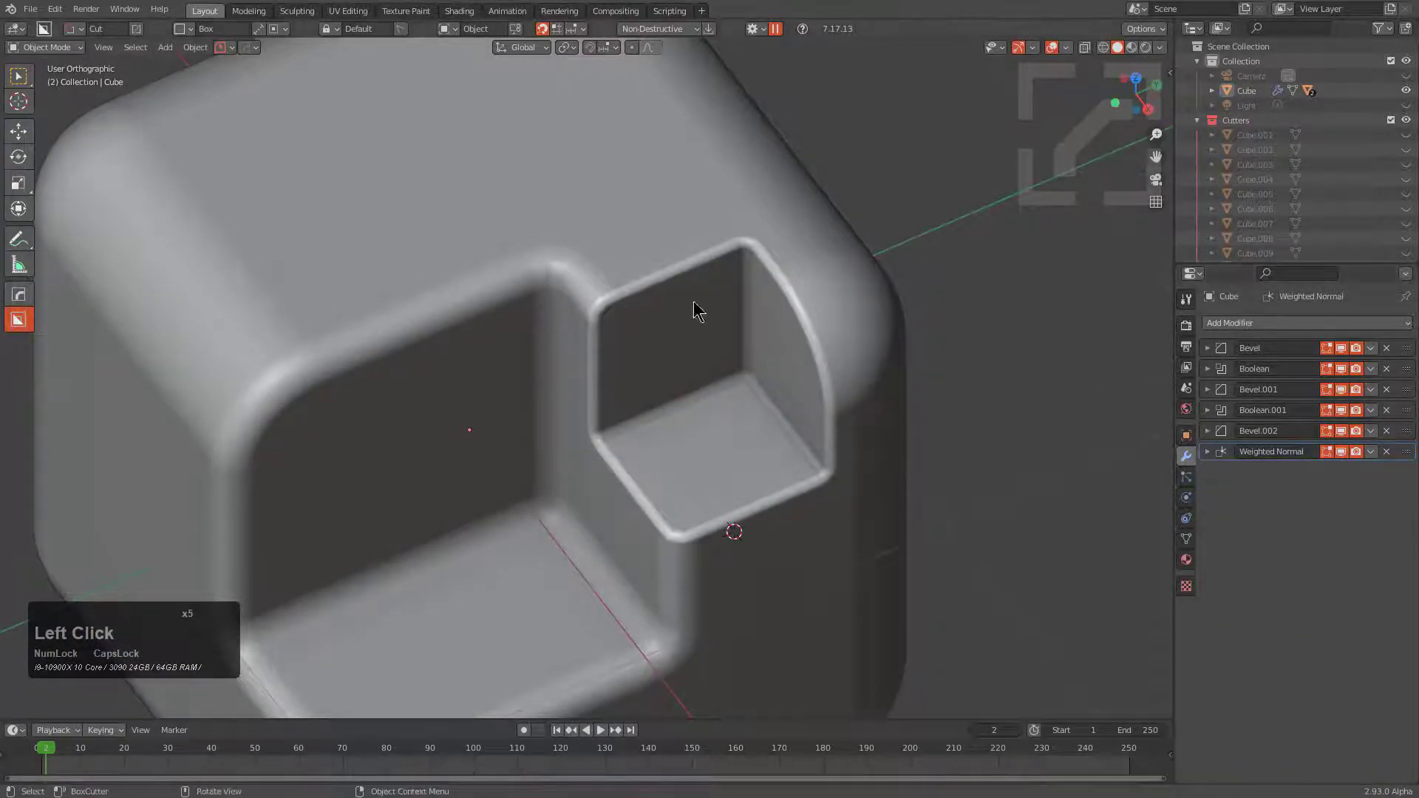
pyautogui.moveTo(694, 307); pyautogui.dragTo(553, 228, button='middle')
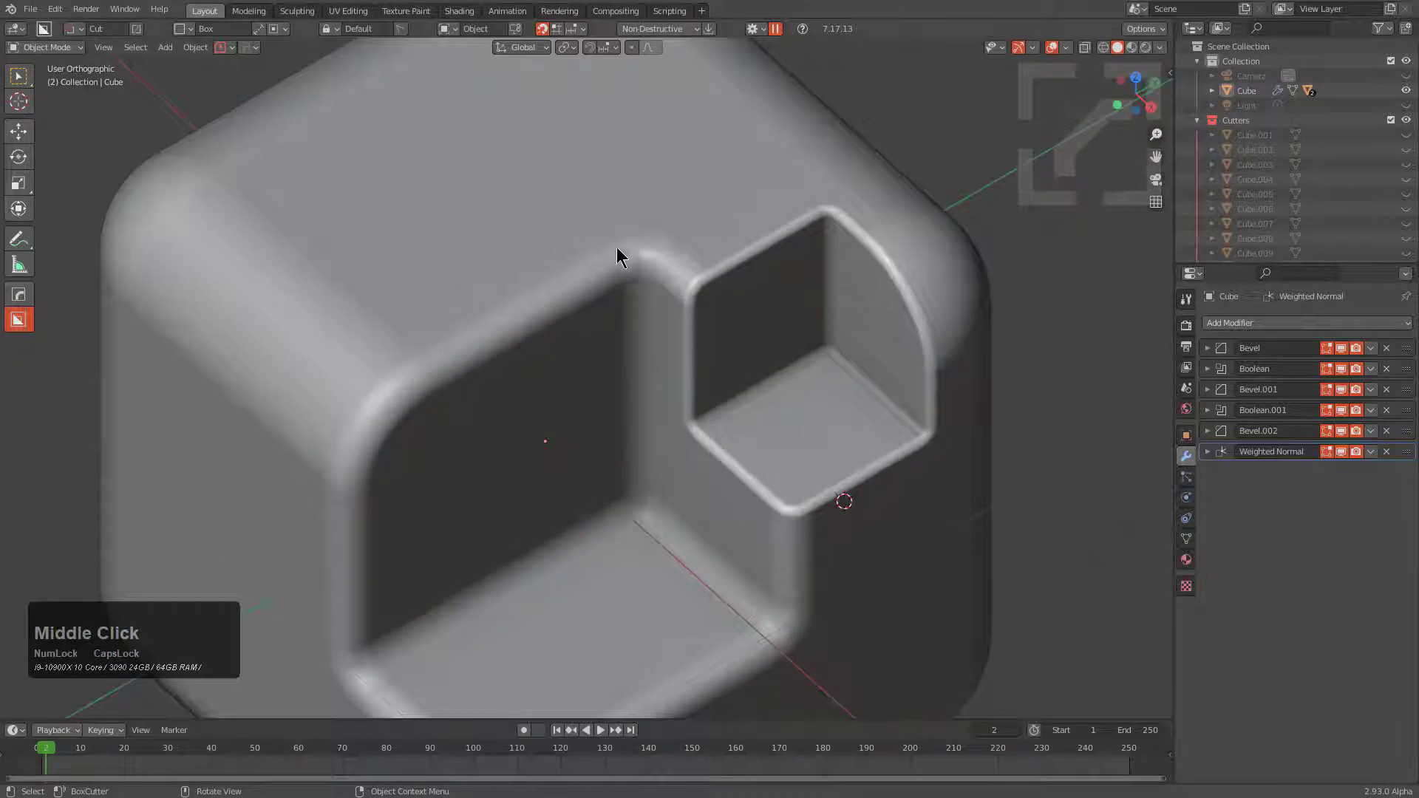
# Run the Step operation on the cube to add a 0.0117 m, 6-segment bevel limited to 60° above Weighted Normal
pyautogui.press('q')
pyautogui.click(757, 254)
pyautogui.press('q')
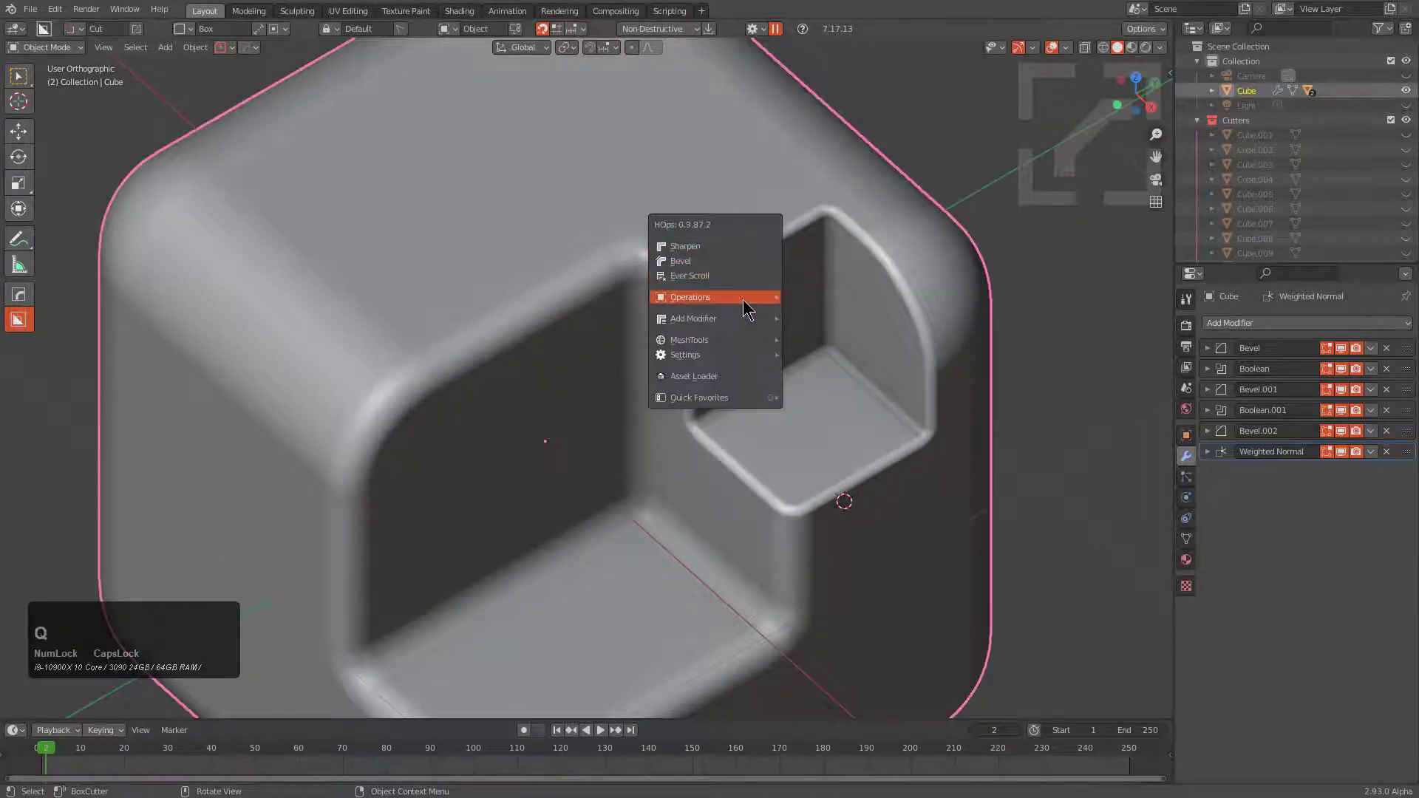
pyautogui.moveTo(739, 297)
pyautogui.click(848, 361)
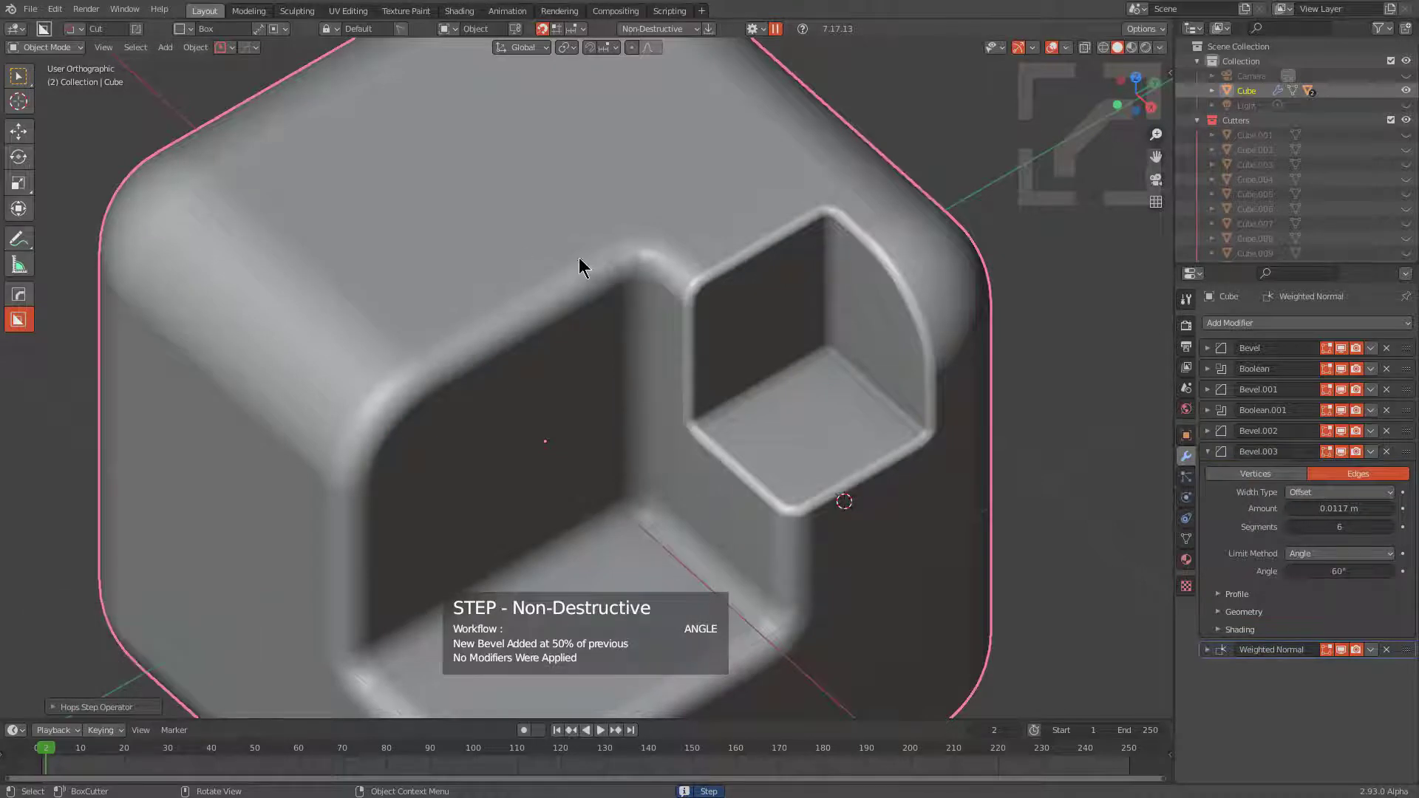
# Cut a box recess 0.2 m deep into the top face where the large and small notches meet
pyautogui.click(645, 180)
pyautogui.click(664, 425)
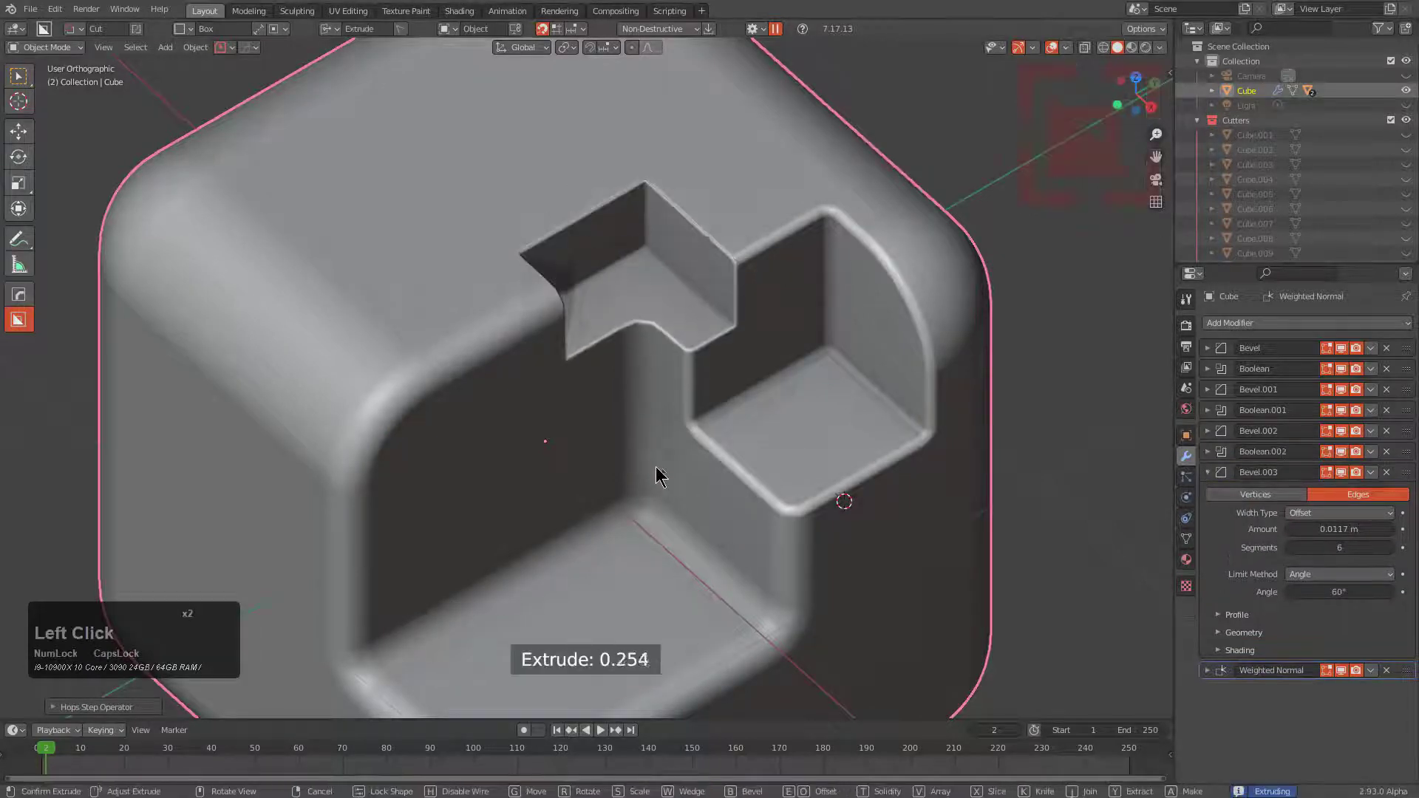
pyautogui.click(656, 436)
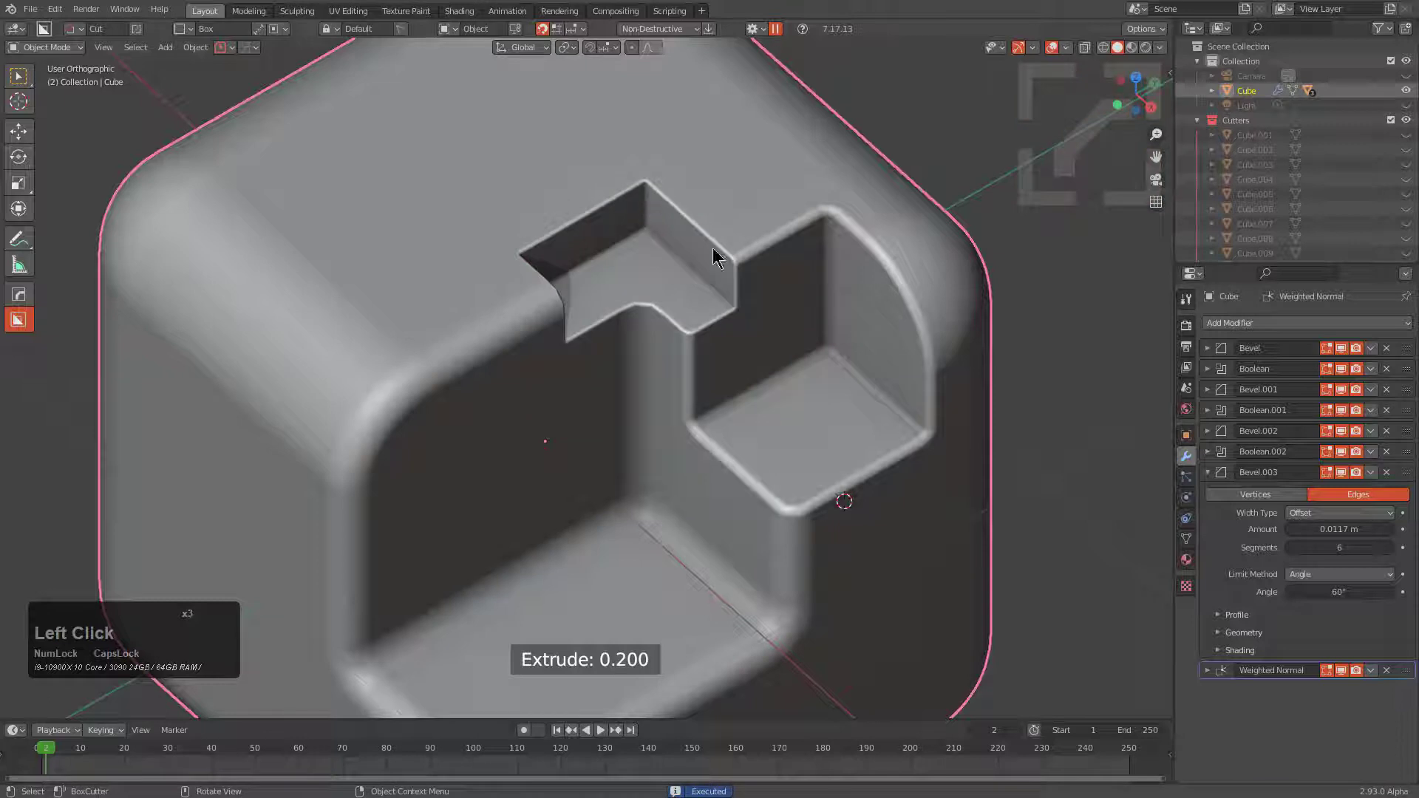
# Cut two tiny box notches into the small notch's edges, about 0.066 m deep on the vertical edge and 0.082 m on the upper edge
pyautogui.moveTo(723, 339)
pyautogui.mouseDown()
pyautogui.moveTo(669, 415)
pyautogui.moveTo(656, 406)
pyautogui.mouseUp()
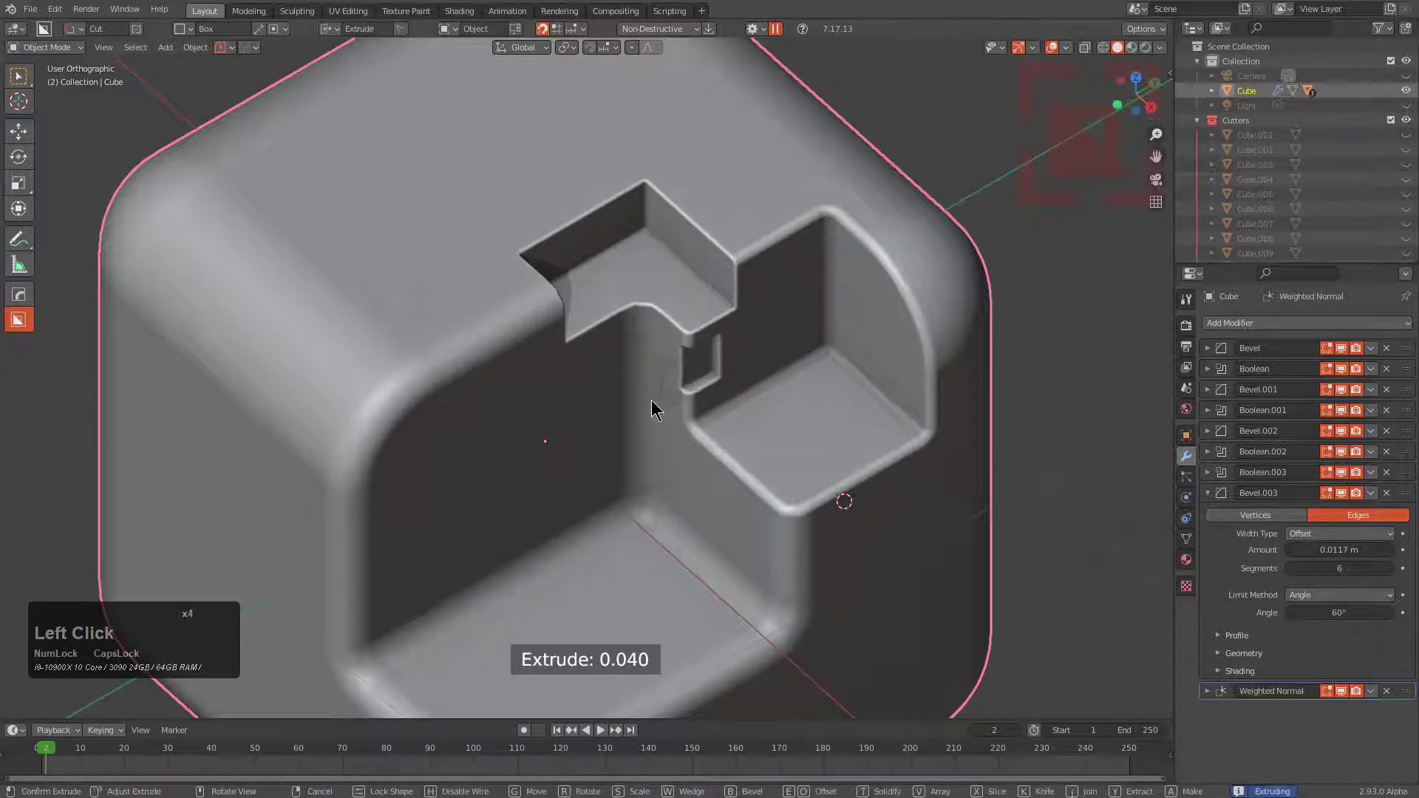
pyautogui.click(649, 406)
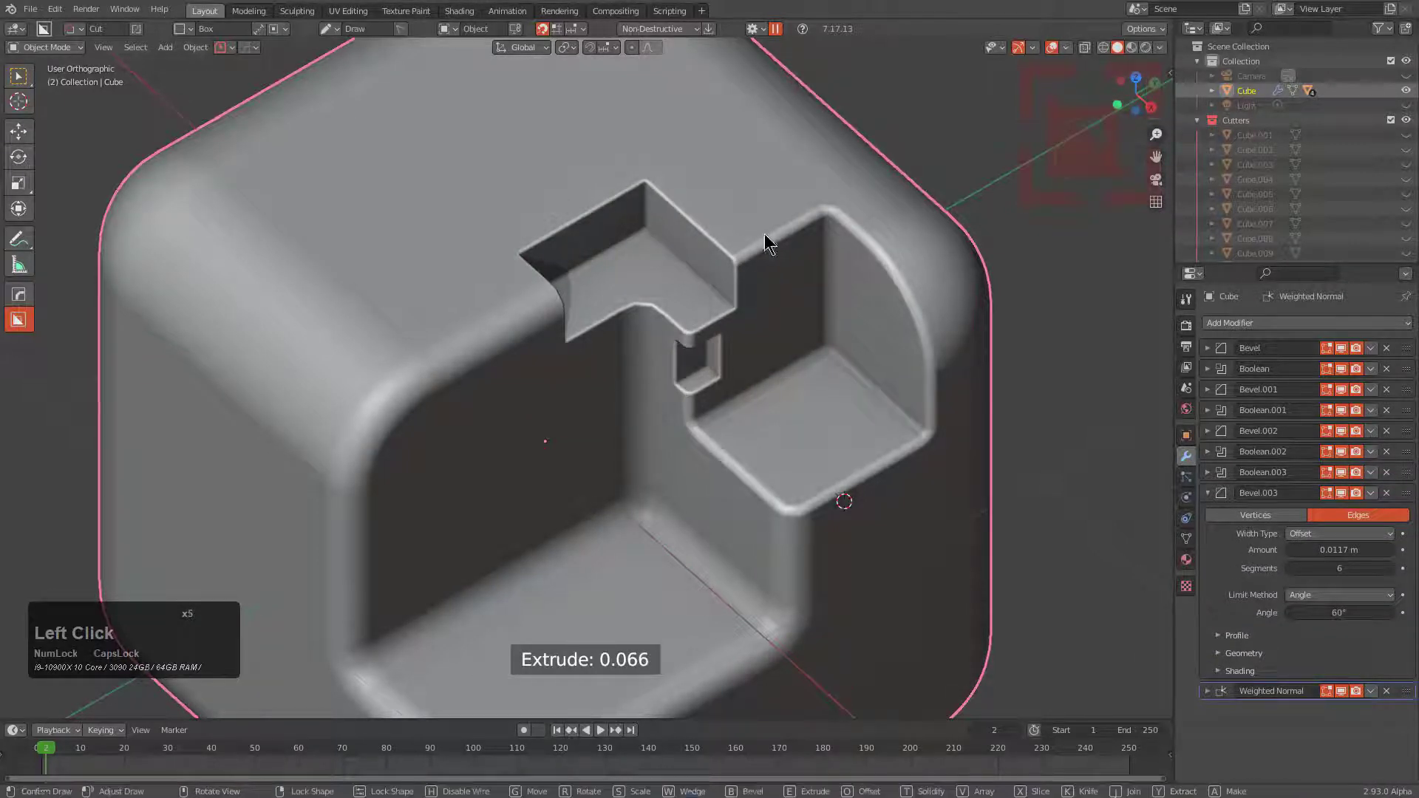
pyautogui.moveTo(747, 211); pyautogui.dragTo(804, 170)
pyautogui.click(787, 215)
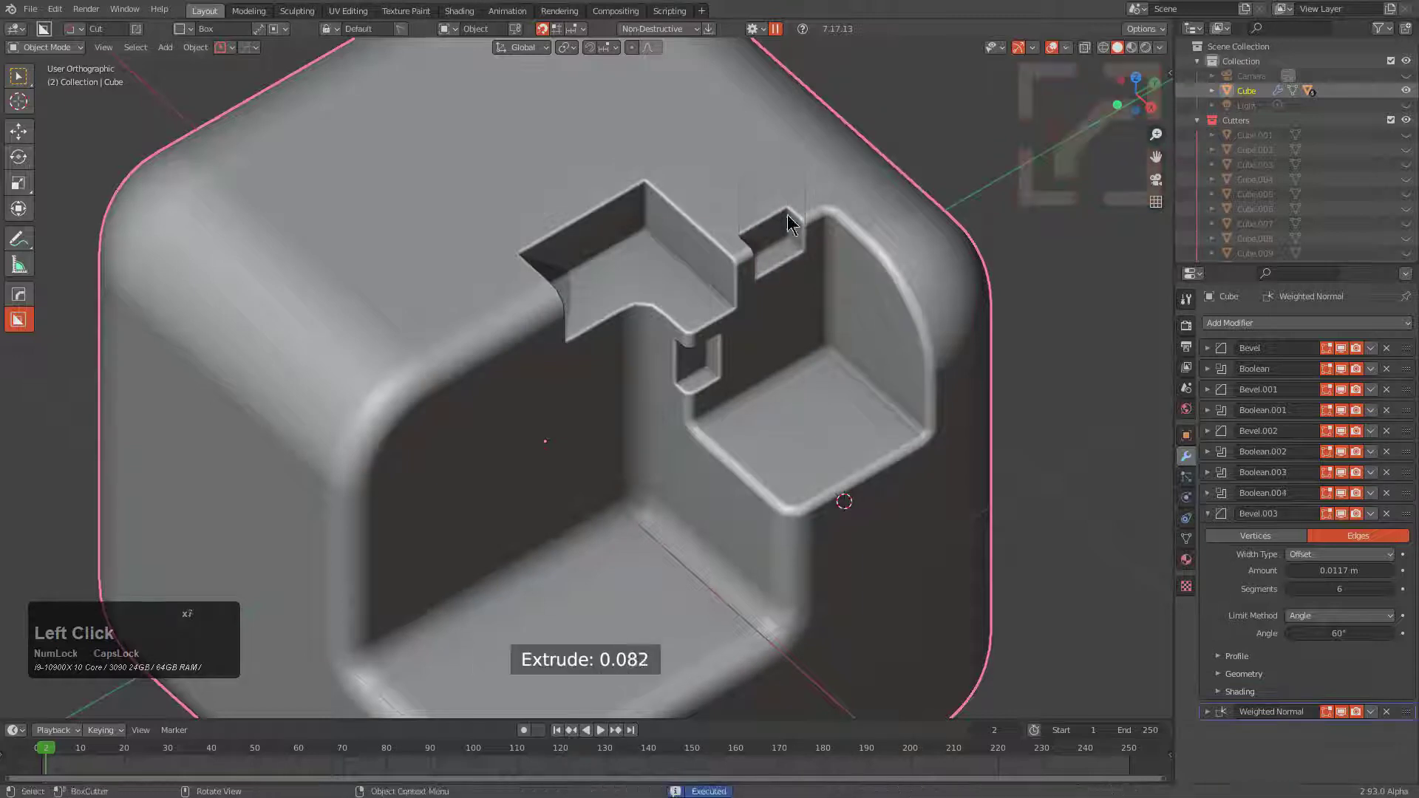
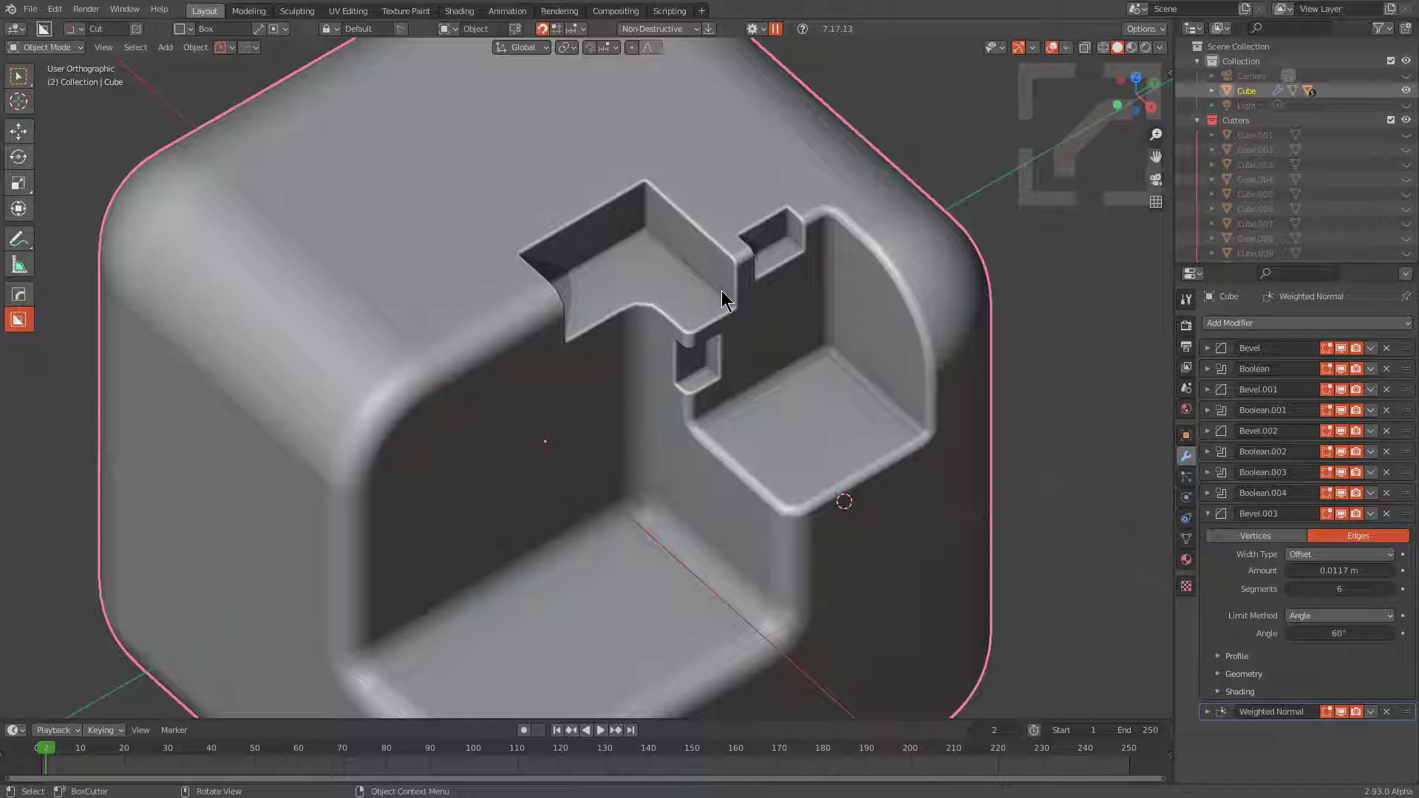
# Run the Step operation again to add a half-width bevel of 0.005265 m
pyautogui.scroll(-2, 743, 311)
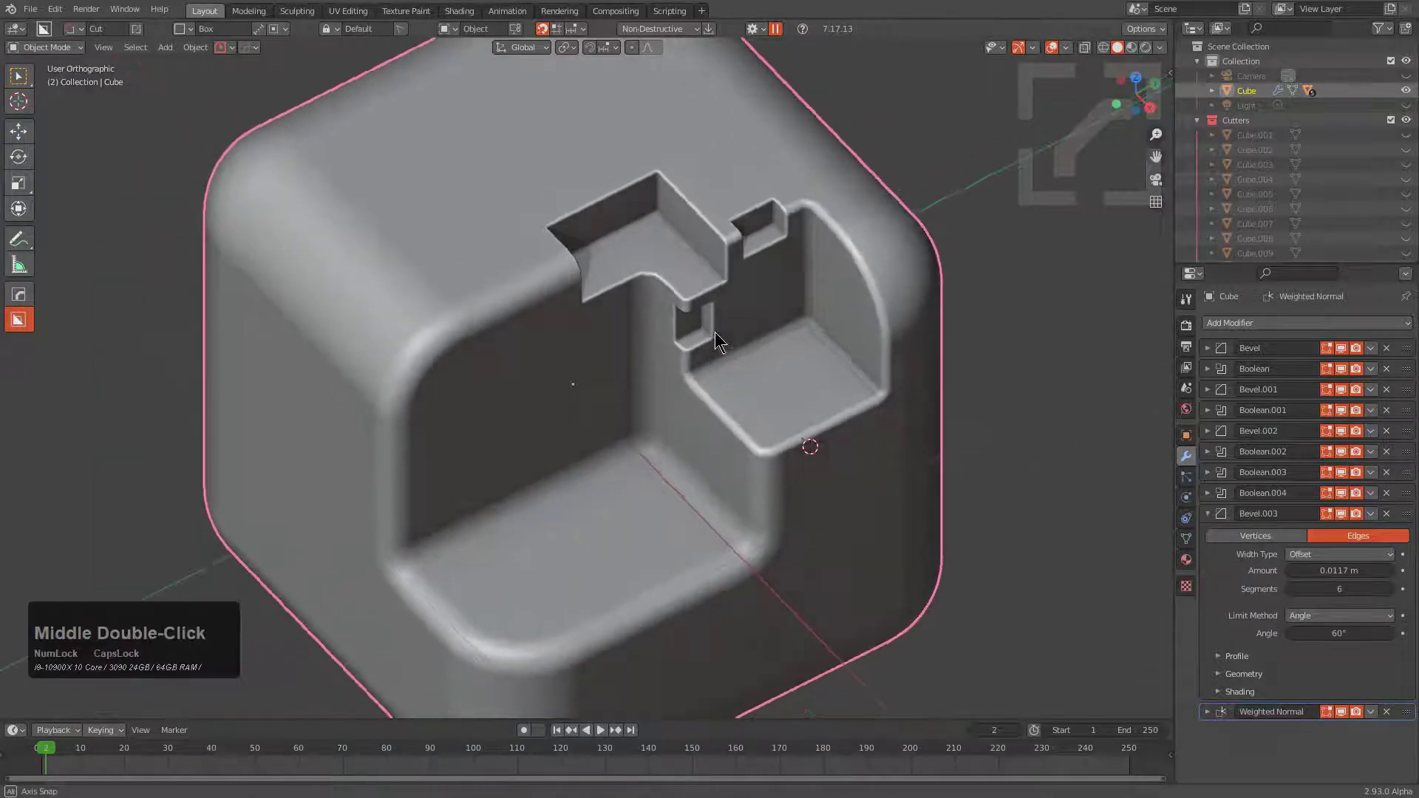
pyautogui.press('q')
pyautogui.moveTo(746, 305)
pyautogui.click(830, 361)
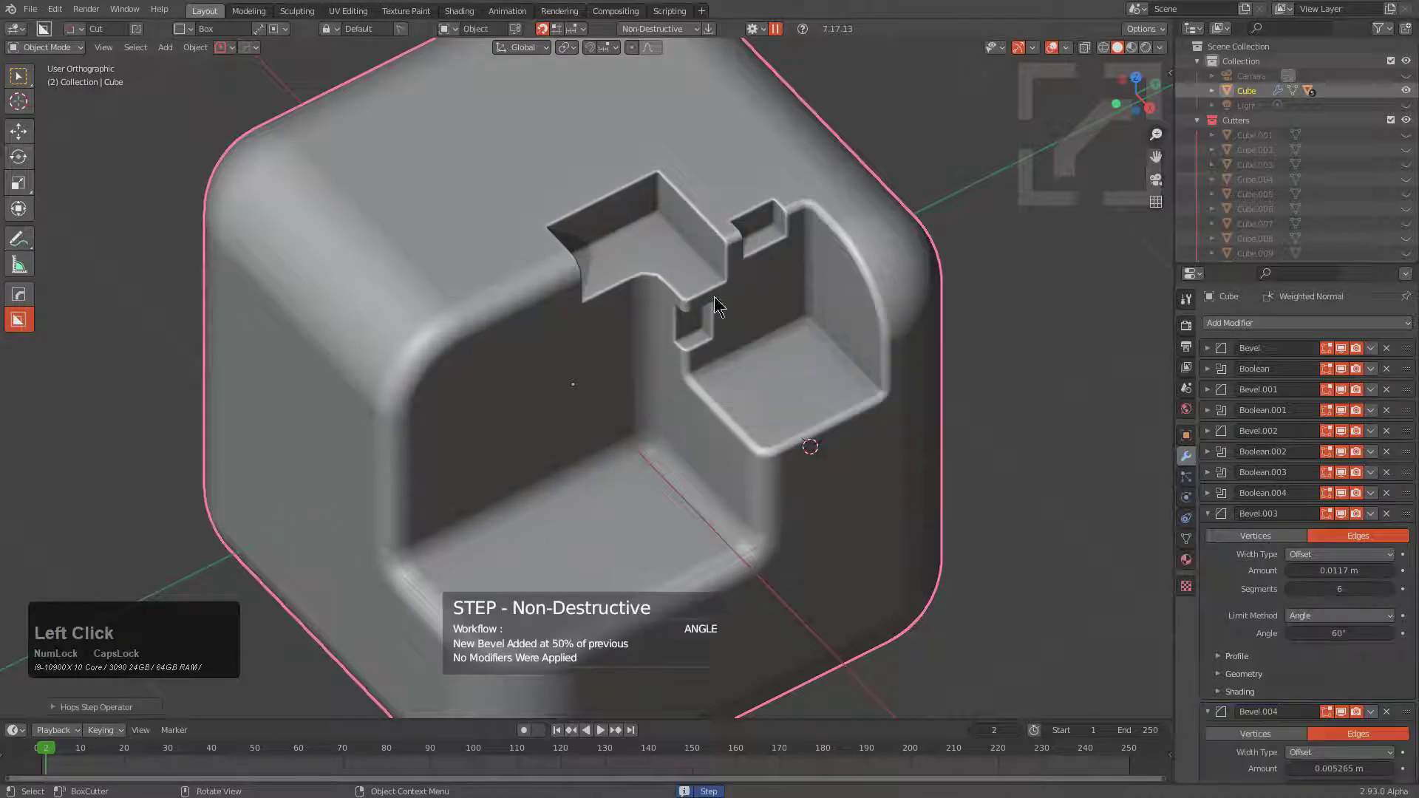
# Slice a box-shaped piece about 0.68 m deep out of the cube's upper corner, enclosing the small notch and top recess
pyautogui.moveTo(487, 227)
pyautogui.mouseDown()
pyautogui.moveTo(992, 367)
pyautogui.moveTo(976, 469)
pyautogui.mouseUp()
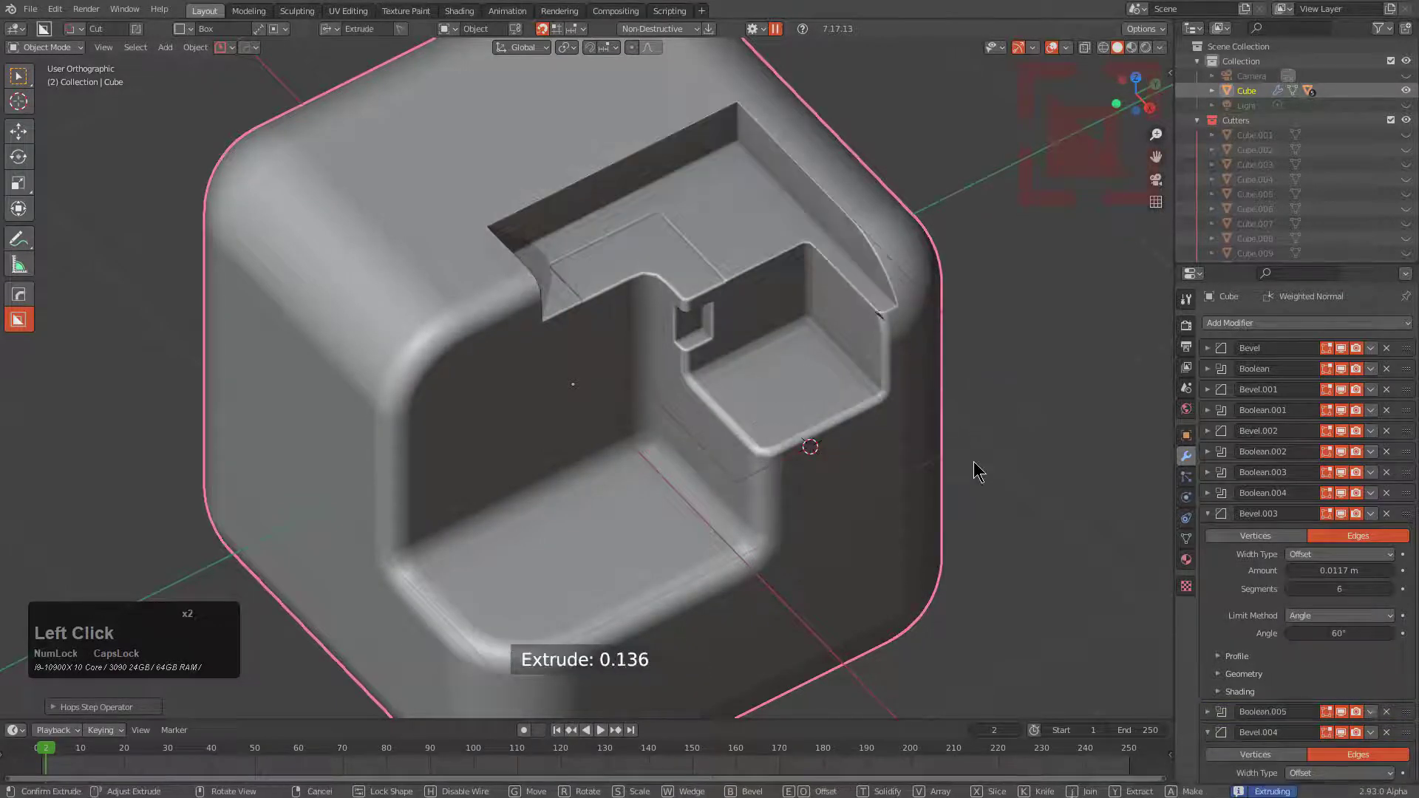
pyautogui.press('x')
pyautogui.click(973, 493)
pyautogui.press('a')
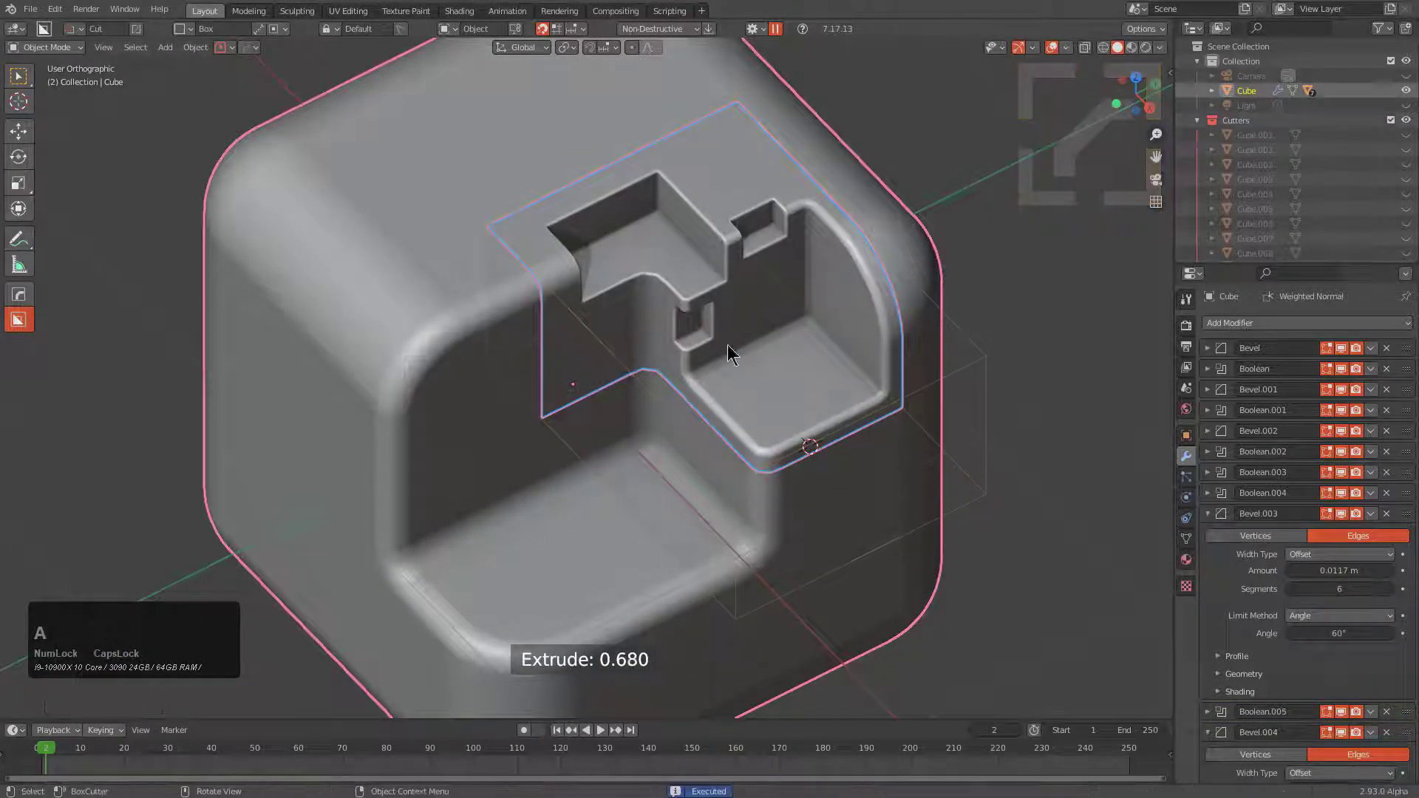
# Cut a box notch into the sliced piece's top corner and two thin slots along its upper seams
pyautogui.click(541, 298)
pyautogui.moveTo(520, 225); pyautogui.dragTo(488, 286)
pyautogui.click(514, 493)
pyautogui.moveTo(543, 224)
pyautogui.mouseDown()
pyautogui.moveTo(722, 69)
pyautogui.moveTo(703, 82)
pyautogui.moveTo(747, 337)
pyautogui.mouseUp()
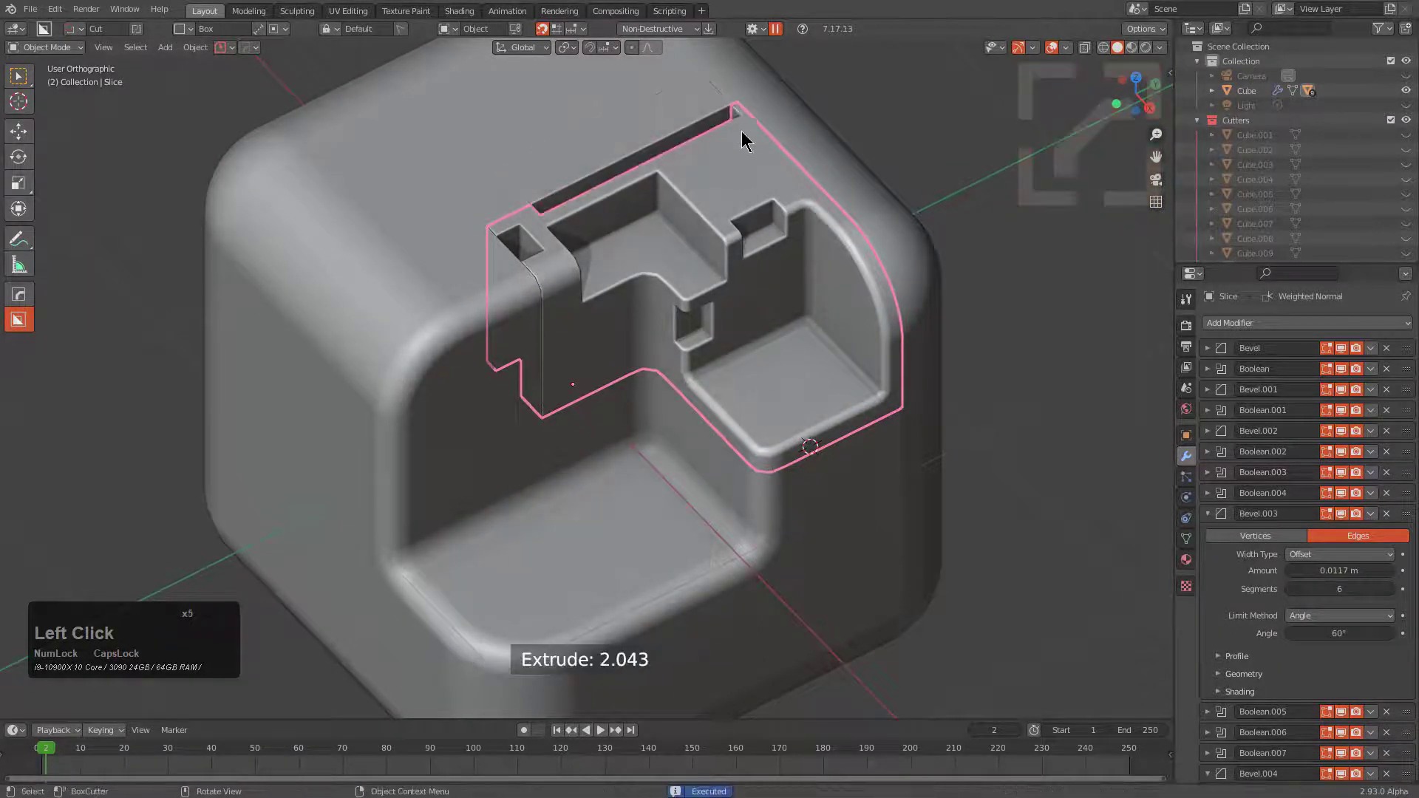
pyautogui.moveTo(747, 134)
pyautogui.mouseDown()
pyautogui.moveTo(839, 181)
pyautogui.moveTo(862, 175)
pyautogui.moveTo(885, 260)
pyautogui.mouseUp()
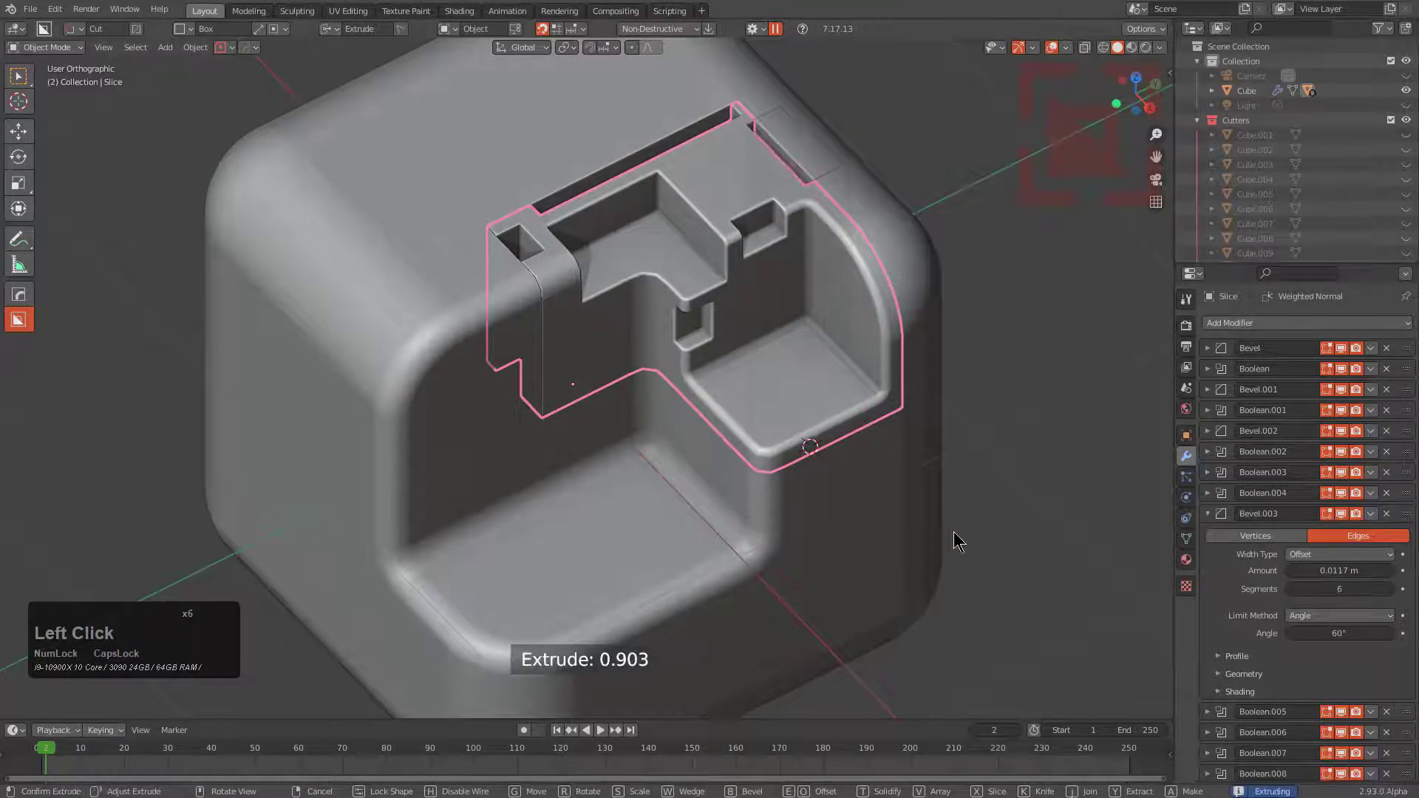
pyautogui.click(956, 538)
pyautogui.press('a')
pyautogui.press('a')
# Cut a thin slot into the sliced piece's lower front edge and a short one, about 0.24 by 0.10 m, into its lower back-wall seam
pyautogui.click(835, 429)
pyautogui.moveTo(811, 449)
pyautogui.mouseDown()
pyautogui.moveTo(909, 437)
pyautogui.moveTo(894, 435)
pyautogui.mouseUp()
pyautogui.press('a')
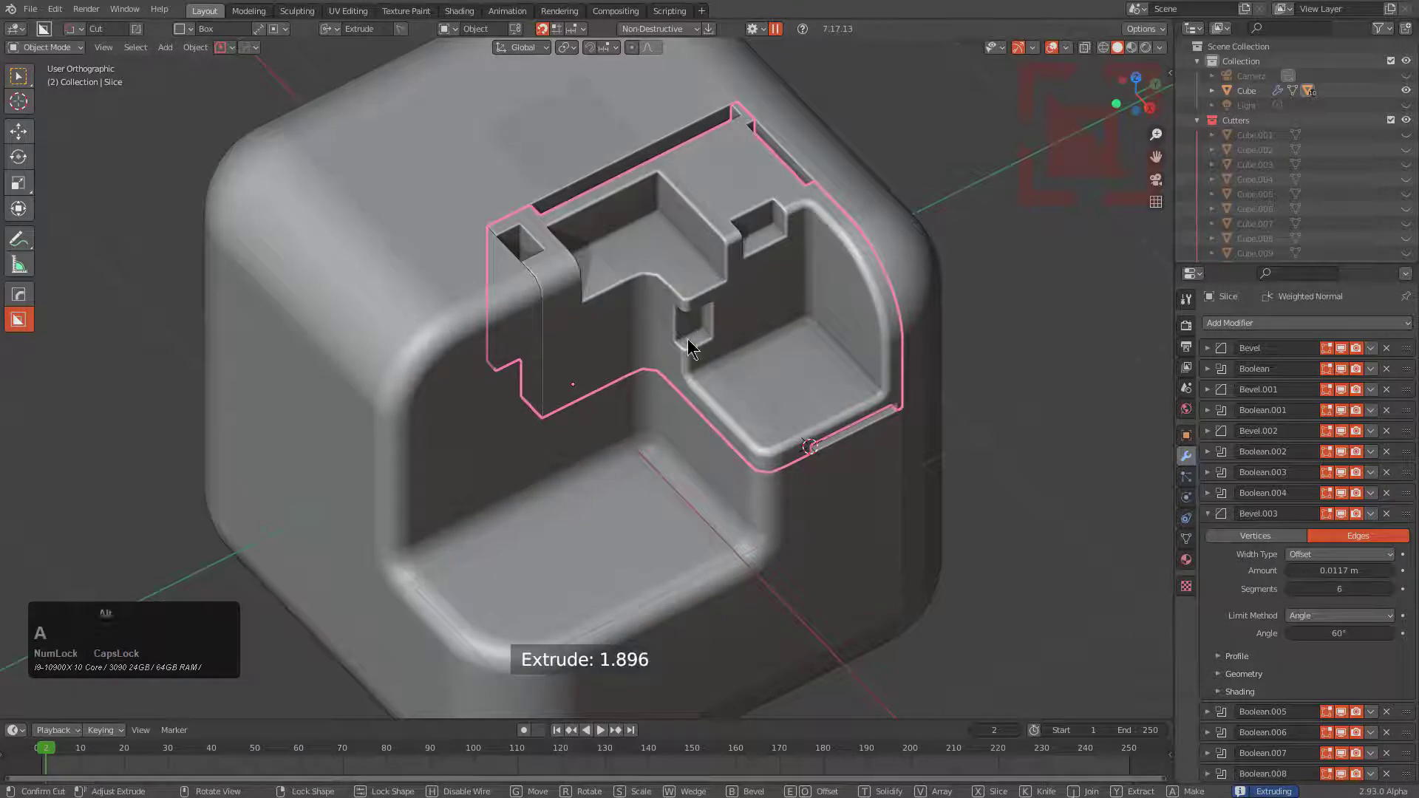
pyautogui.click(602, 385)
pyautogui.moveTo(612, 374)
pyautogui.mouseDown()
pyautogui.moveTo(553, 425)
pyautogui.moveTo(561, 405)
pyautogui.mouseUp()
pyautogui.press('a')
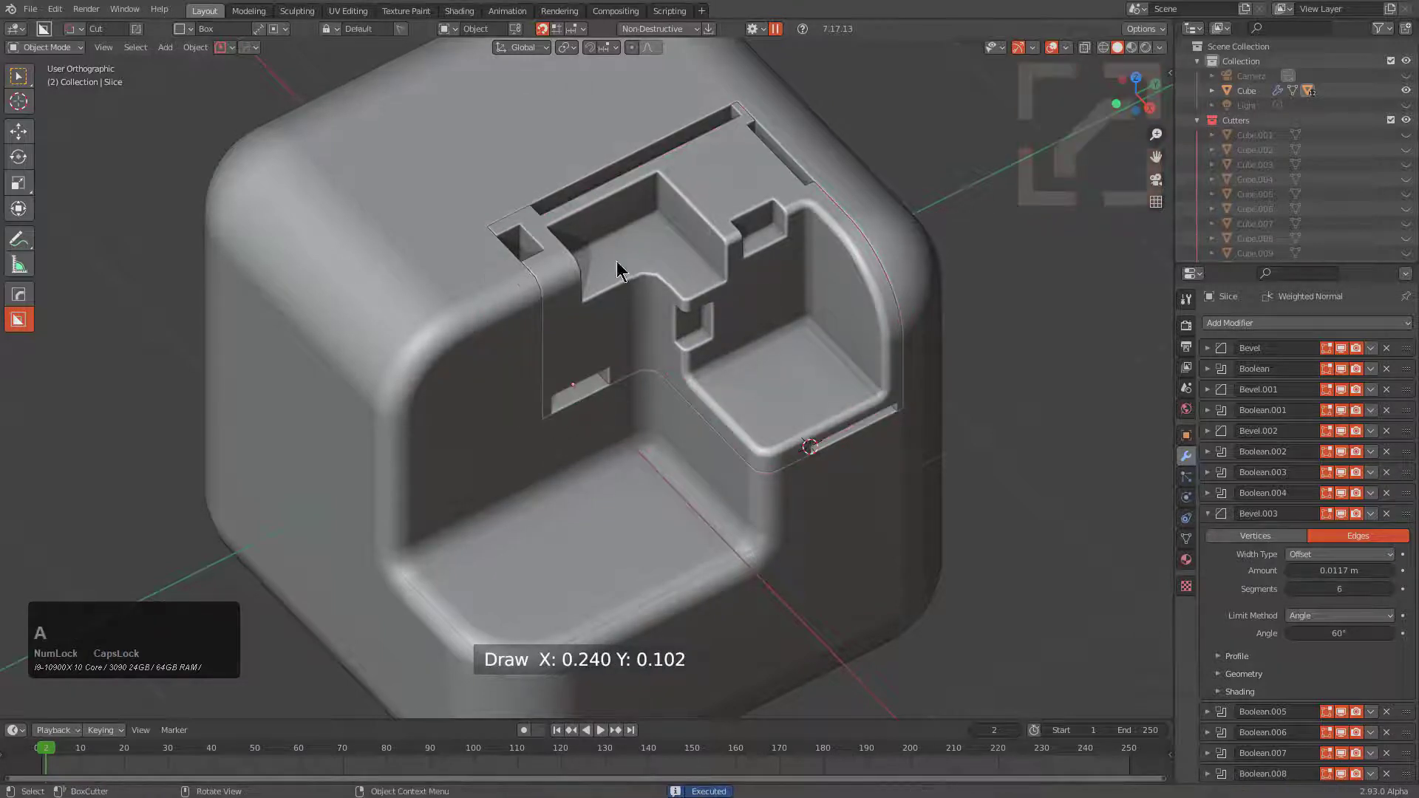
# Slice a second box piece about 1.24 m deep out of the cube, running down through the large notch's wall and floor
pyautogui.click(526, 175)
pyautogui.moveTo(597, 136)
pyautogui.mouseDown()
pyautogui.moveTo(539, 391)
pyautogui.moveTo(731, 563)
pyautogui.mouseUp()
pyautogui.press('x')
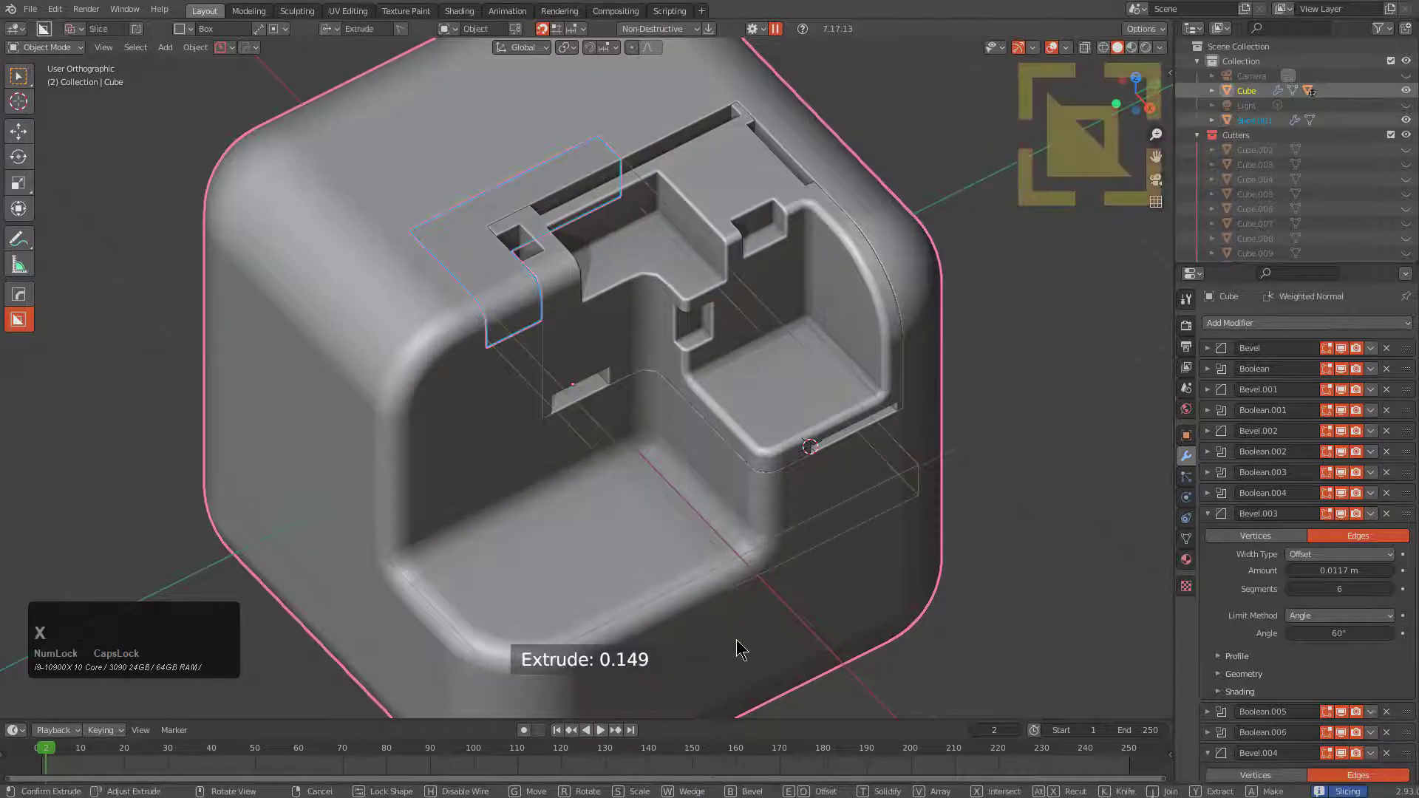
pyautogui.moveTo(742, 665); pyautogui.dragTo(729, 593, button='middle')
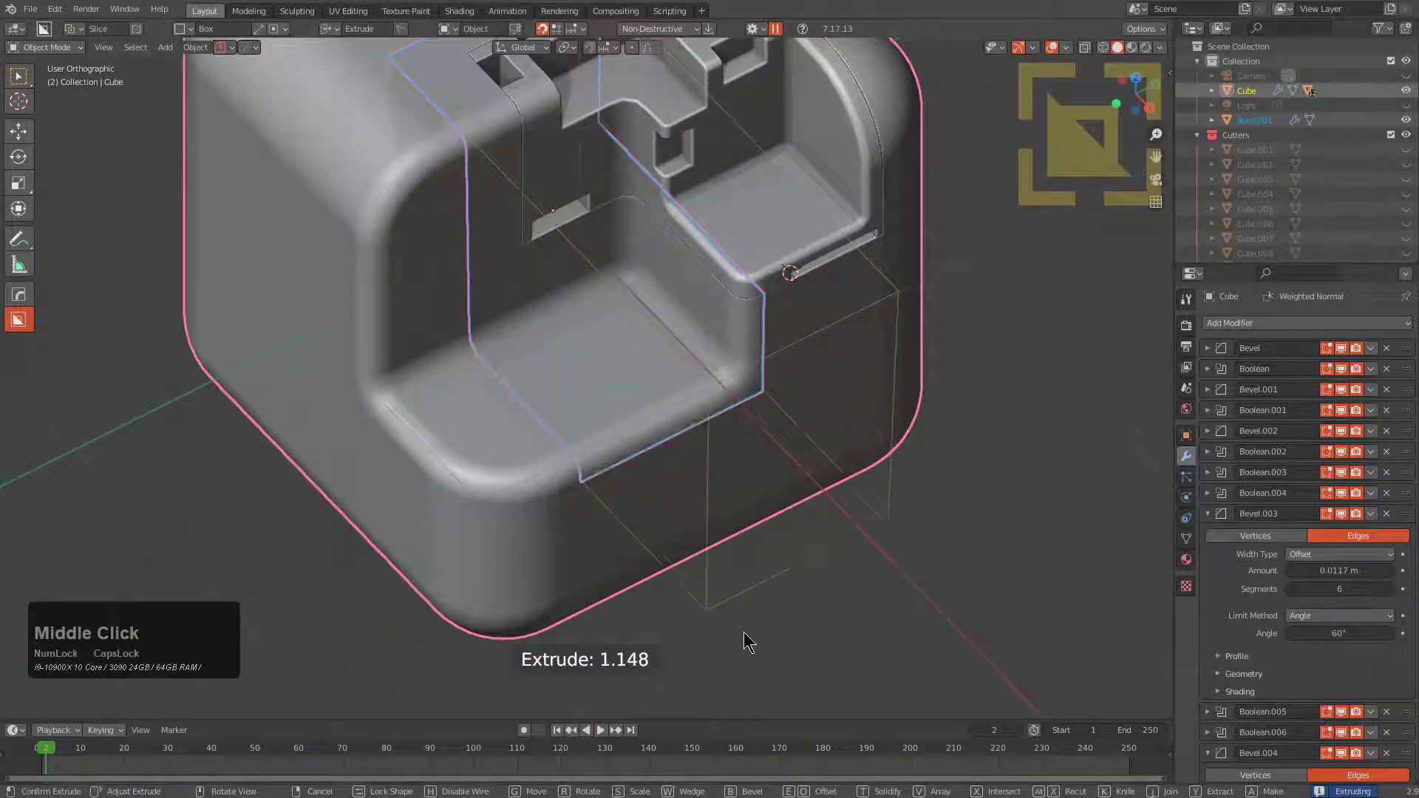
pyautogui.click(616, 364)
pyautogui.scroll(3, 596, 386)
# Cut two thin vertical slots along the second sliced piece's wall seams, the inner one about 0.057 m deep
pyautogui.click(568, 318)
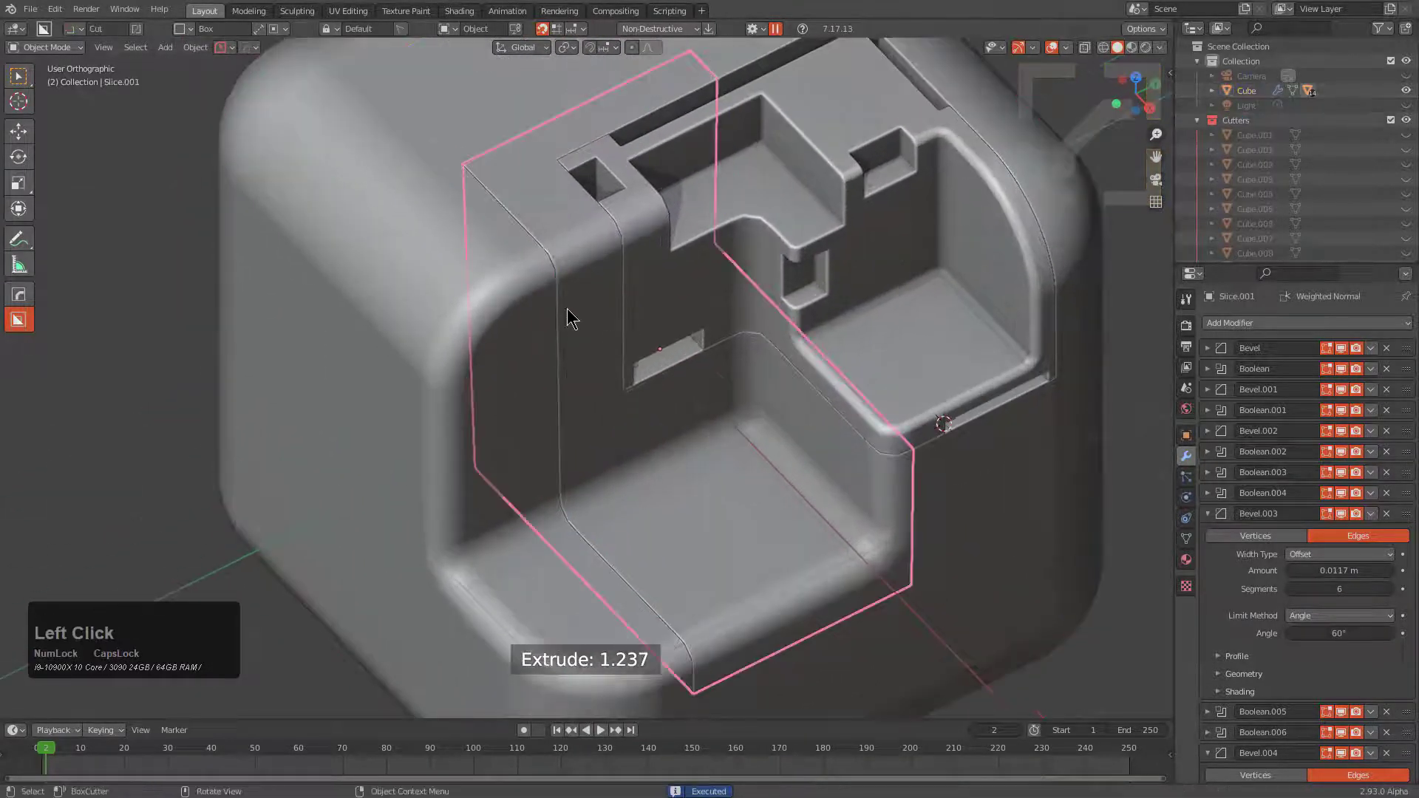
pyautogui.moveTo(564, 292); pyautogui.dragTo(542, 483)
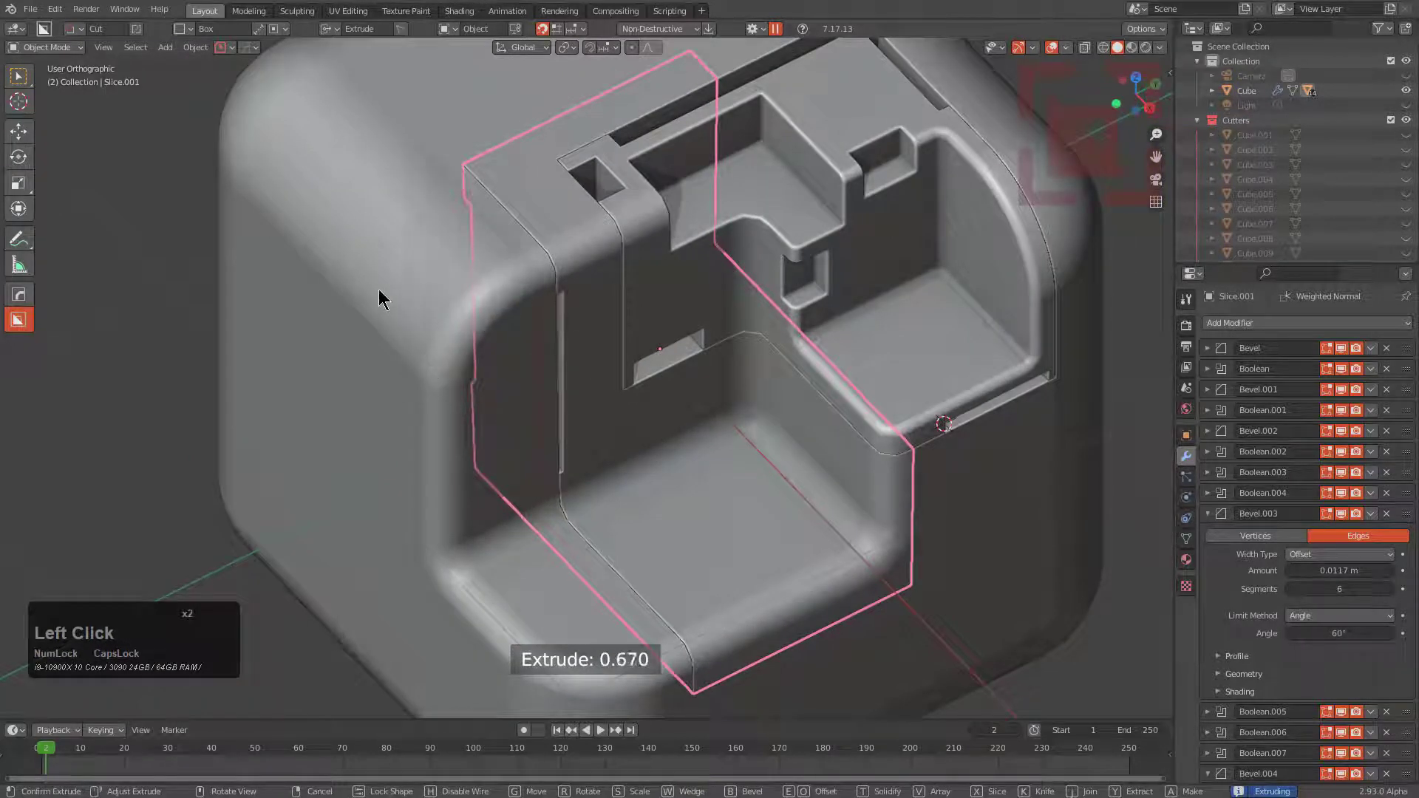
pyautogui.click(661, 361)
pyautogui.moveTo(616, 284)
pyautogui.mouseDown()
pyautogui.moveTo(680, 362)
pyautogui.moveTo(709, 365)
pyautogui.moveTo(694, 355)
pyautogui.mouseUp()
pyautogui.press('a')
# Assign a unique blank material to each of the three parts
pyautogui.moveTo(695, 359); pyautogui.dragTo(752, 428, button='middle')
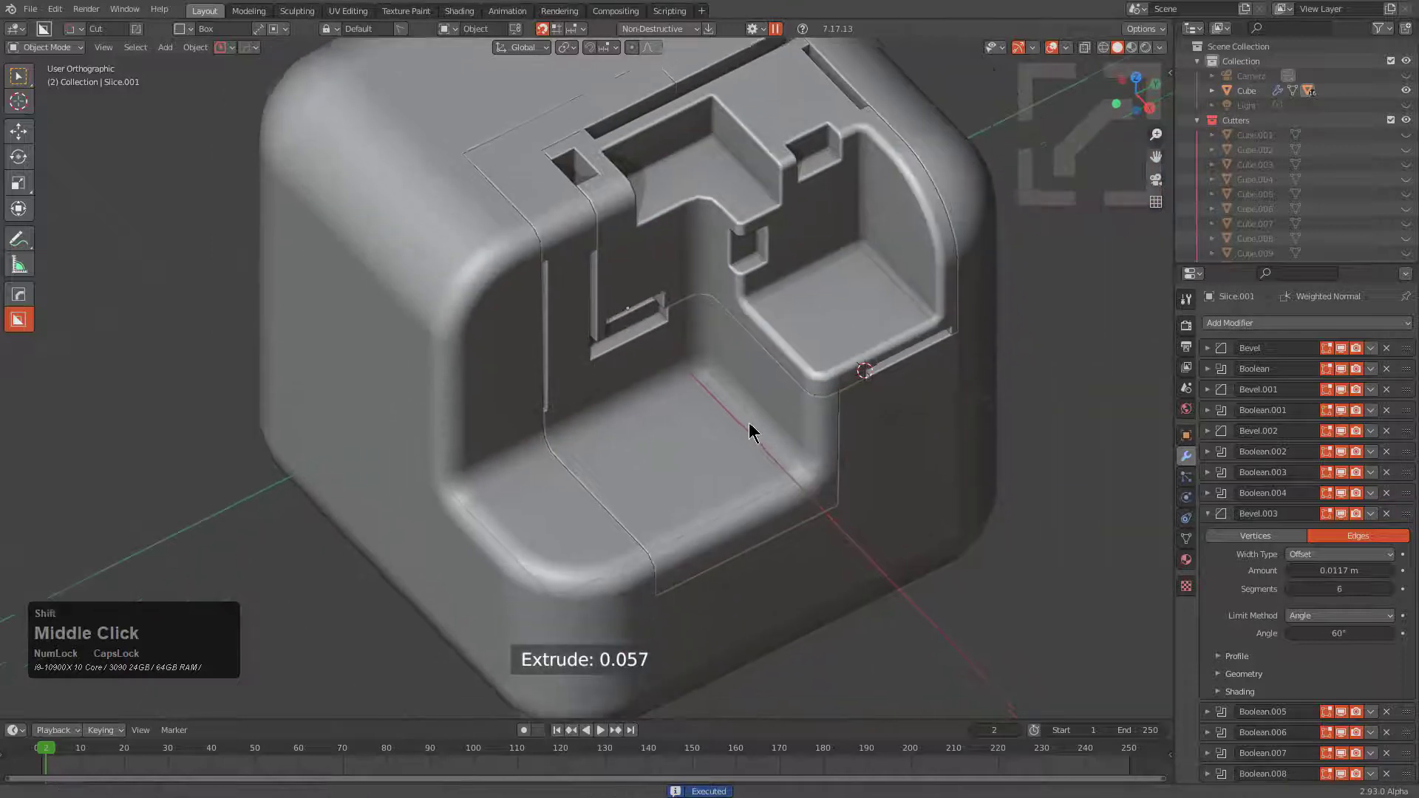
pyautogui.scroll(-2, 752, 364)
pyautogui.press('a')
pyautogui.press('m')
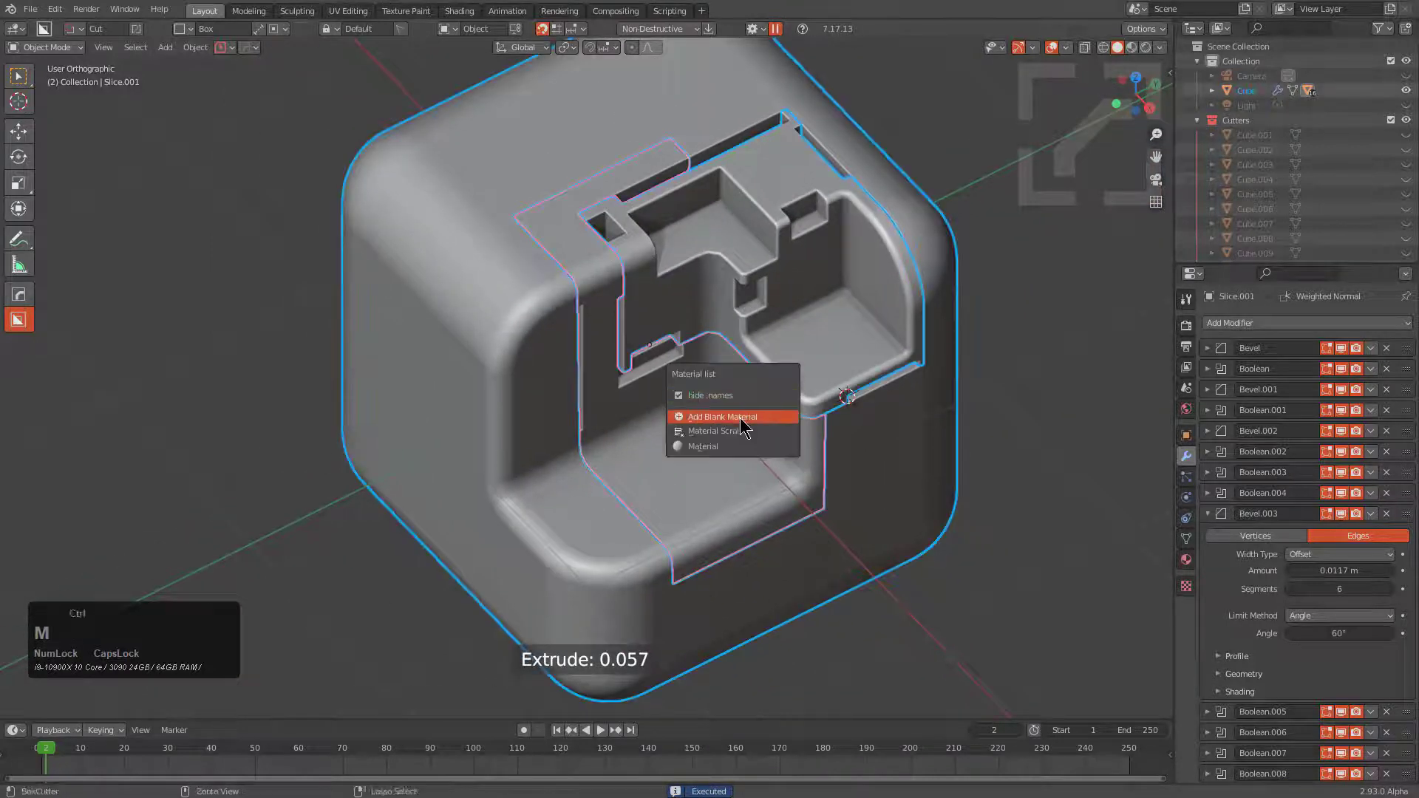
pyautogui.click(741, 412)
pyautogui.press('a')
pyautogui.keyDown('shift'); pyautogui.moveTo(649, 233); pyautogui.dragTo(679, 297, button='middle'); pyautogui.keyUp('shift')
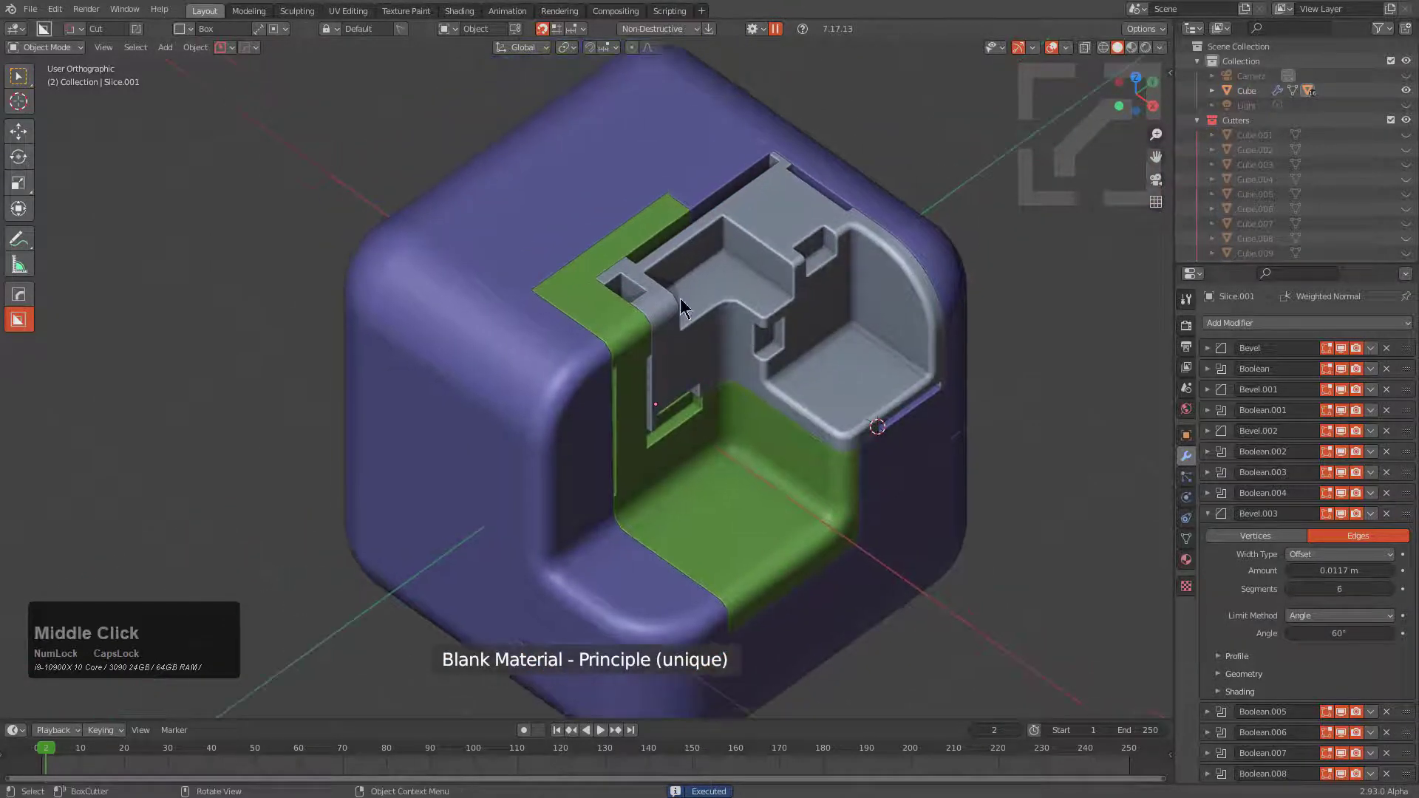
# Slice a third box piece about 1.22 m deep out of the cube body, covering the large notch's outer wall and foot
pyautogui.click(648, 187)
pyautogui.moveTo(688, 193)
pyautogui.mouseDown()
pyautogui.moveTo(519, 636)
pyautogui.moveTo(533, 640)
pyautogui.mouseUp()
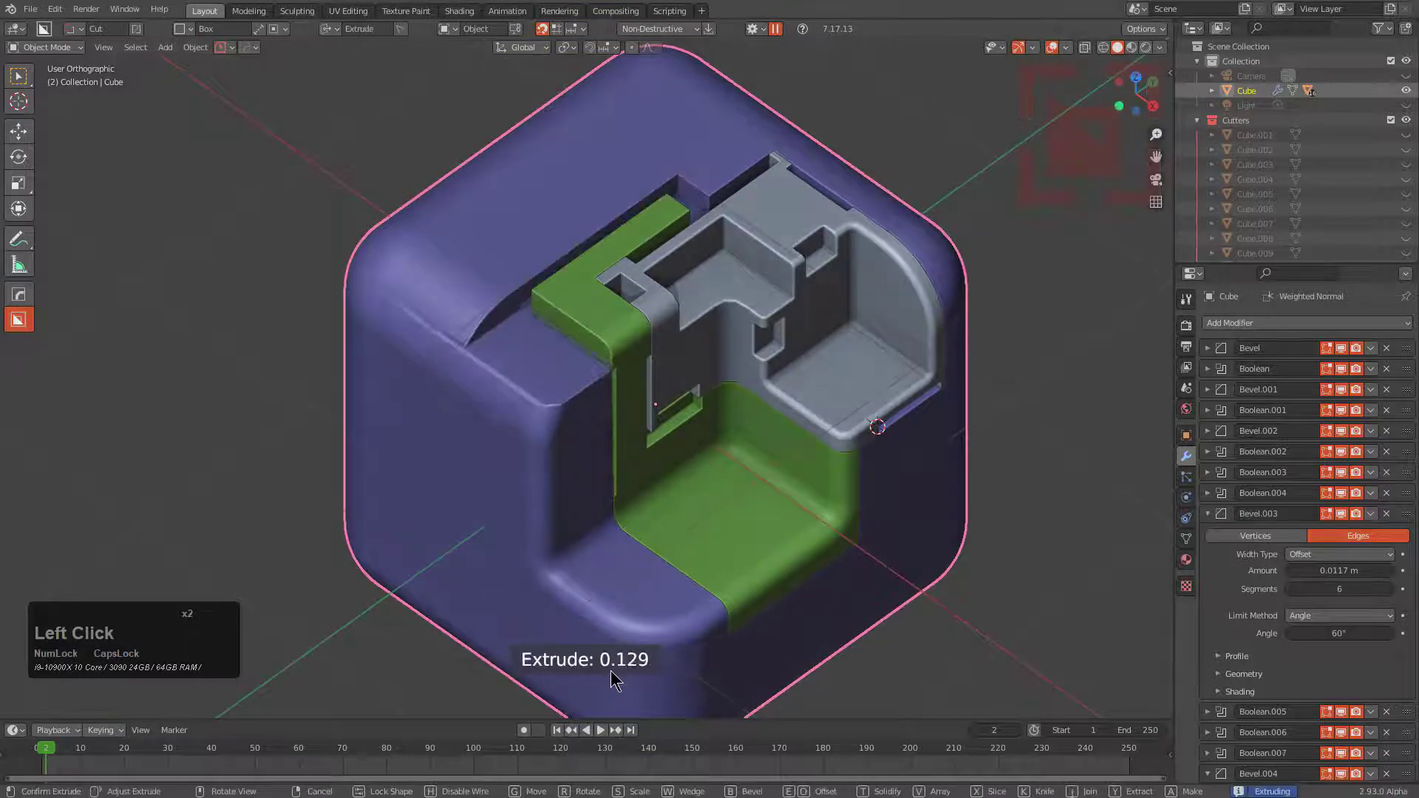
pyautogui.moveTo(625, 613)
pyautogui.keyDown('shift'); pyautogui.mouseDown(button='middle')
pyautogui.moveTo(618, 468)
pyautogui.moveTo(646, 399)
pyautogui.mouseUp(button='middle'); pyautogui.keyUp('shift')
pyautogui.press('x')
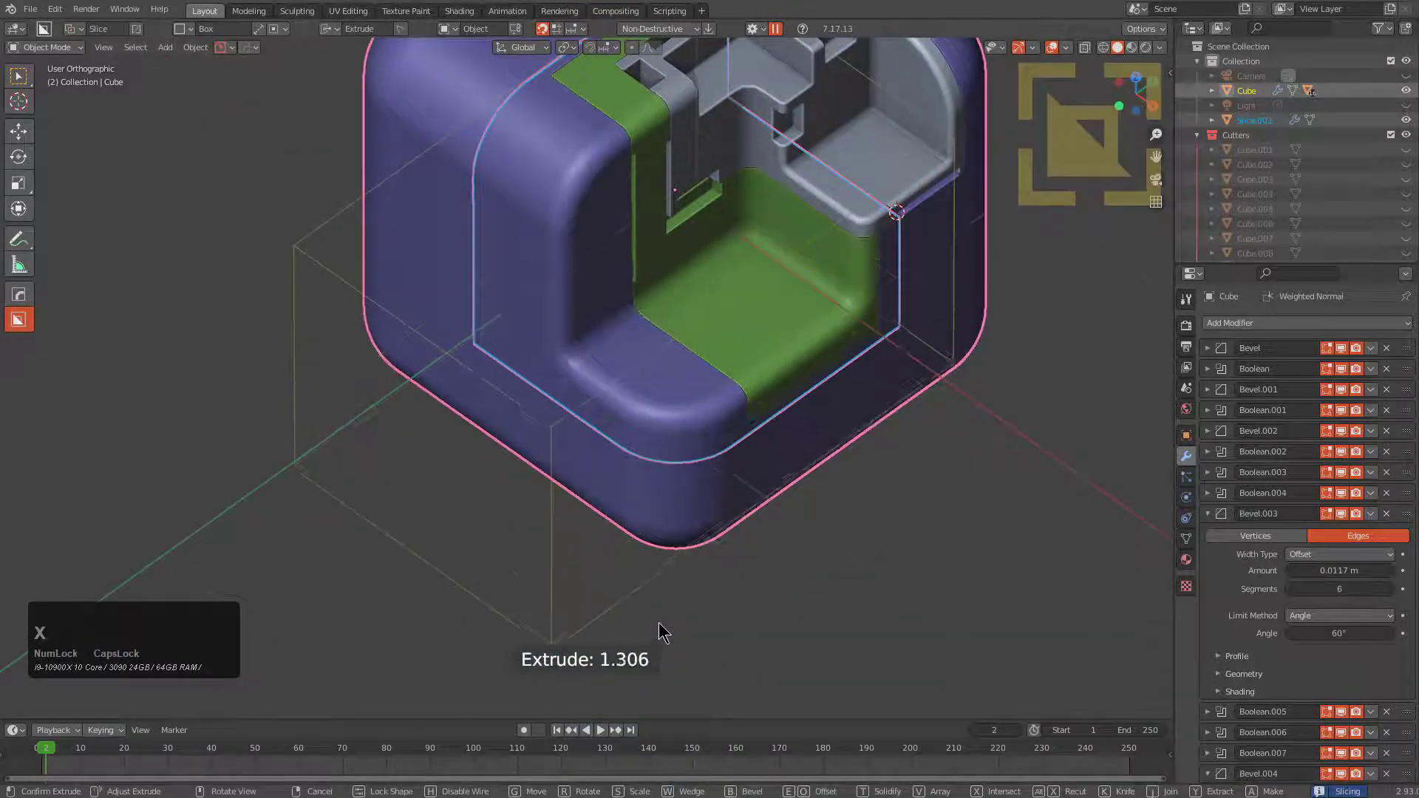
pyautogui.click(663, 609)
pyautogui.press('a')
pyautogui.moveTo(675, 529); pyautogui.dragTo(682, 392, button='middle')
# Give the newly sliced outer wall and foot piece its own blank material
pyautogui.click(683, 414)
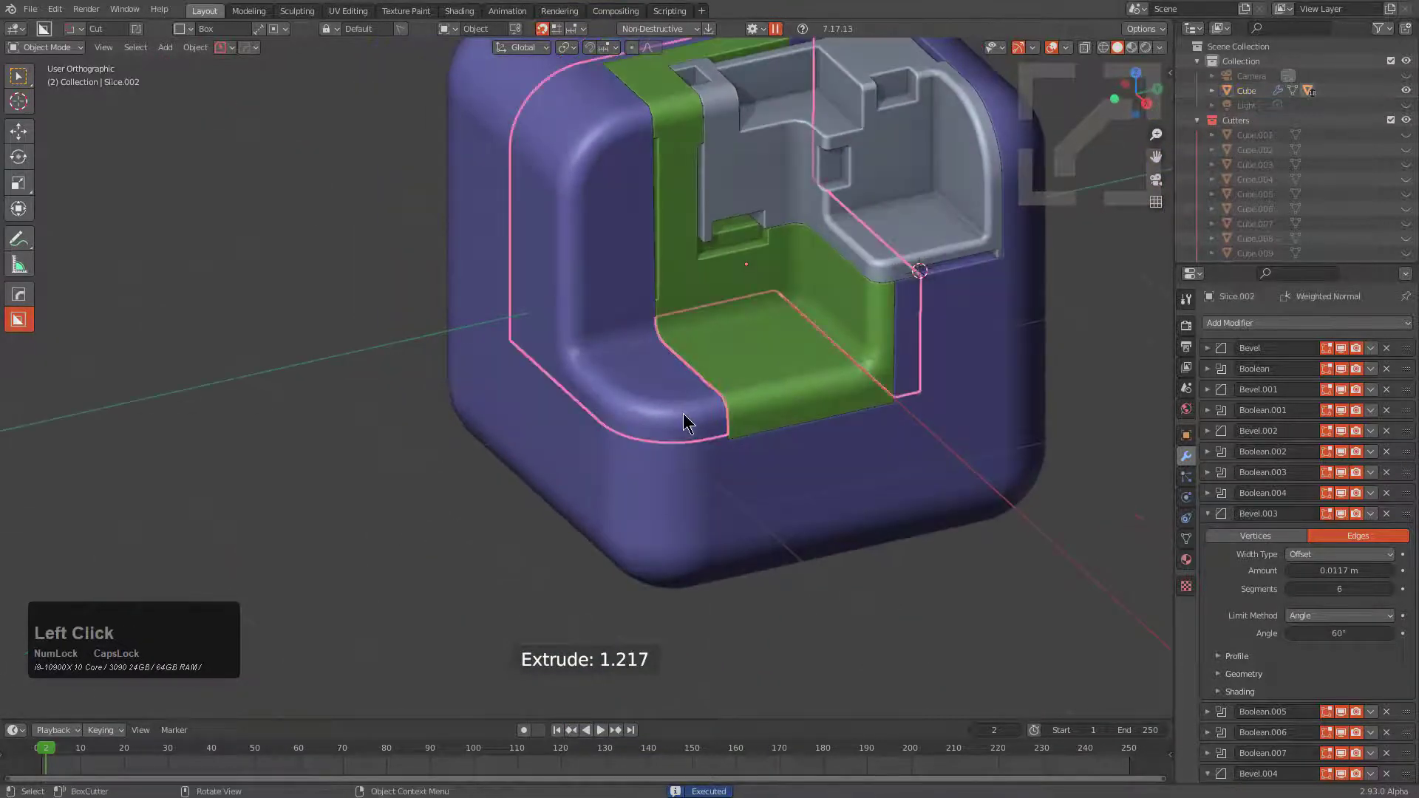
pyautogui.hotkey('alt', 'm')
pyautogui.click(669, 415)
pyautogui.keyDown('shift'); pyautogui.moveTo(727, 322); pyautogui.dragTo(695, 413, button='middle'); pyautogui.keyUp('shift')
pyautogui.press('a')
pyautogui.moveTo(605, 246); pyautogui.dragTo(584, 237, button='middle')
# Collapse the piece's bevel modifiers and run the Step operation to add a half-width 0.002369 m, 6-segment bevel limited to 60°
pyautogui.click(584, 236)
pyautogui.click(1208, 514)
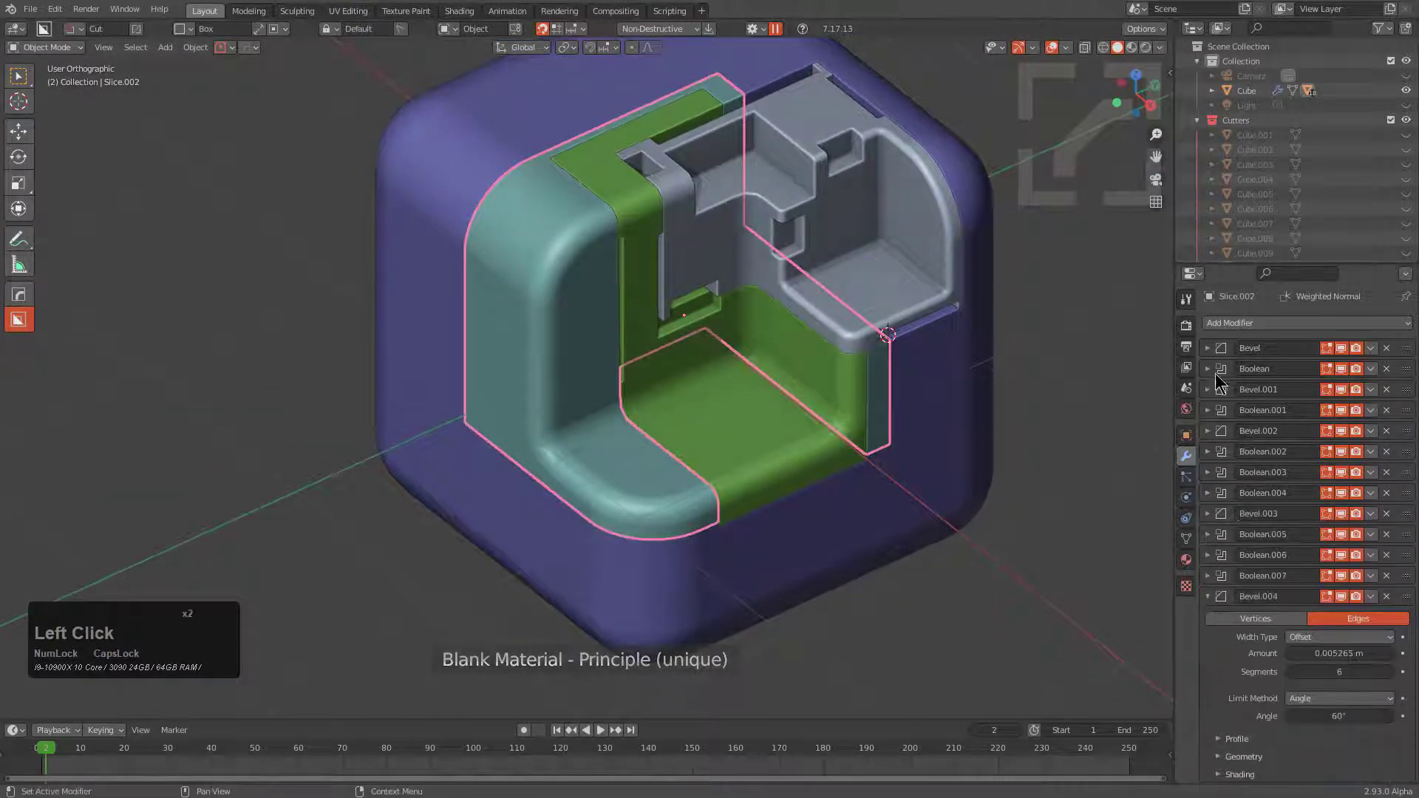
pyautogui.click(1208, 596)
pyautogui.scroll(5, 726, 314)
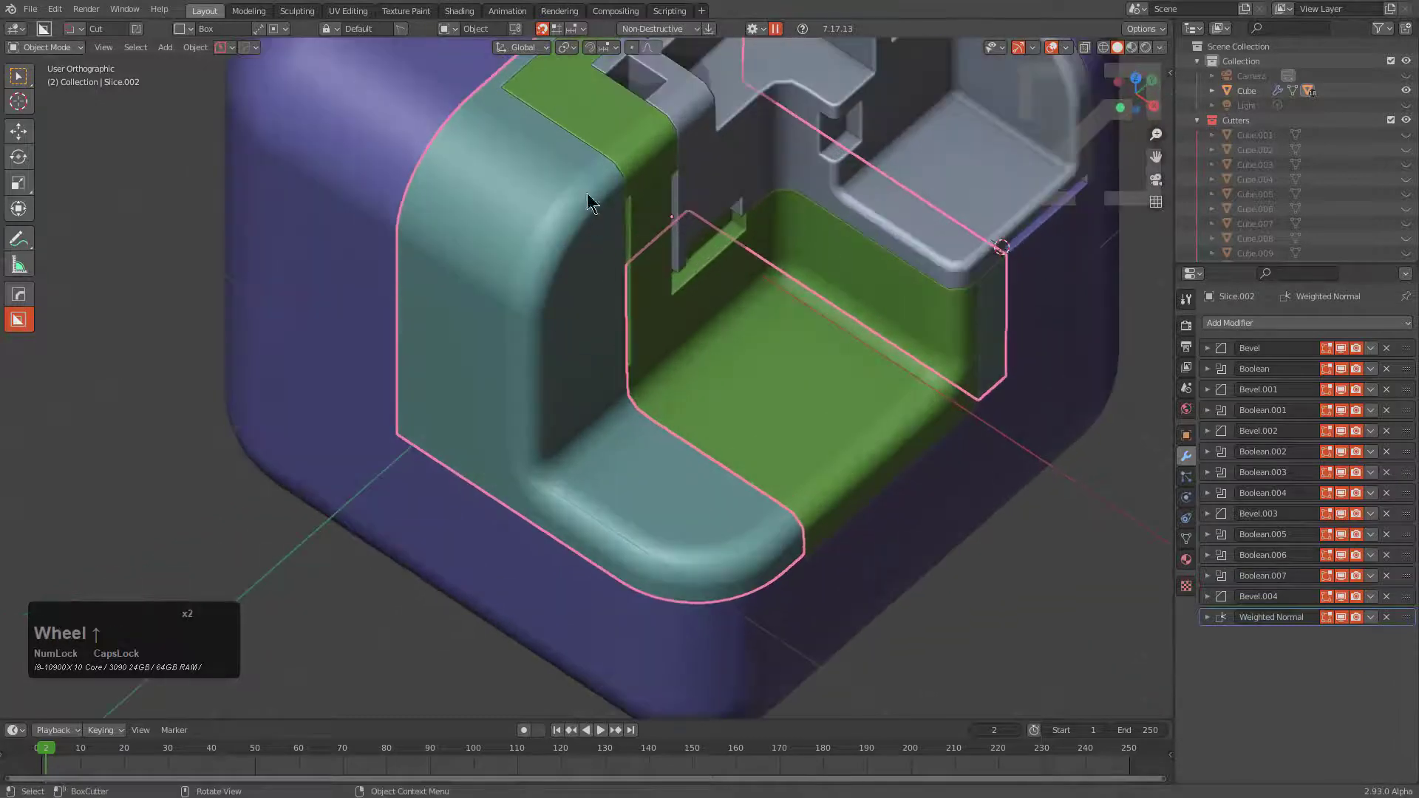
pyautogui.press('q')
pyautogui.moveTo(780, 285)
pyautogui.click(850, 375)
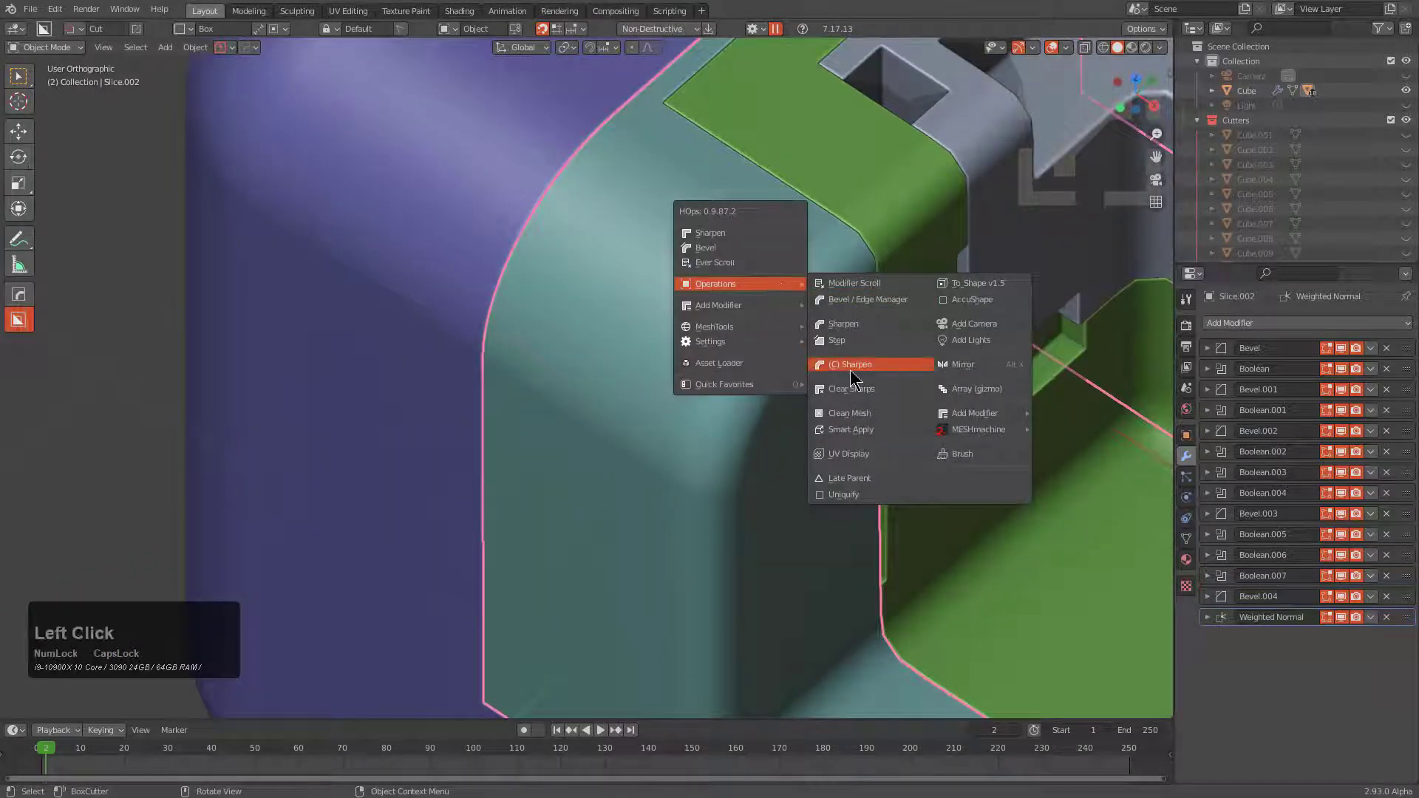
pyautogui.click(848, 344)
pyautogui.scroll(-3, 707, 323)
pyautogui.moveTo(705, 322)
pyautogui.keyDown('shift'); pyautogui.mouseDown(button='middle')
pyautogui.moveTo(661, 329)
pyautogui.moveTo(664, 312)
pyautogui.mouseUp(button='middle'); pyautogui.keyUp('shift')
pyautogui.scroll(1, 661, 328)
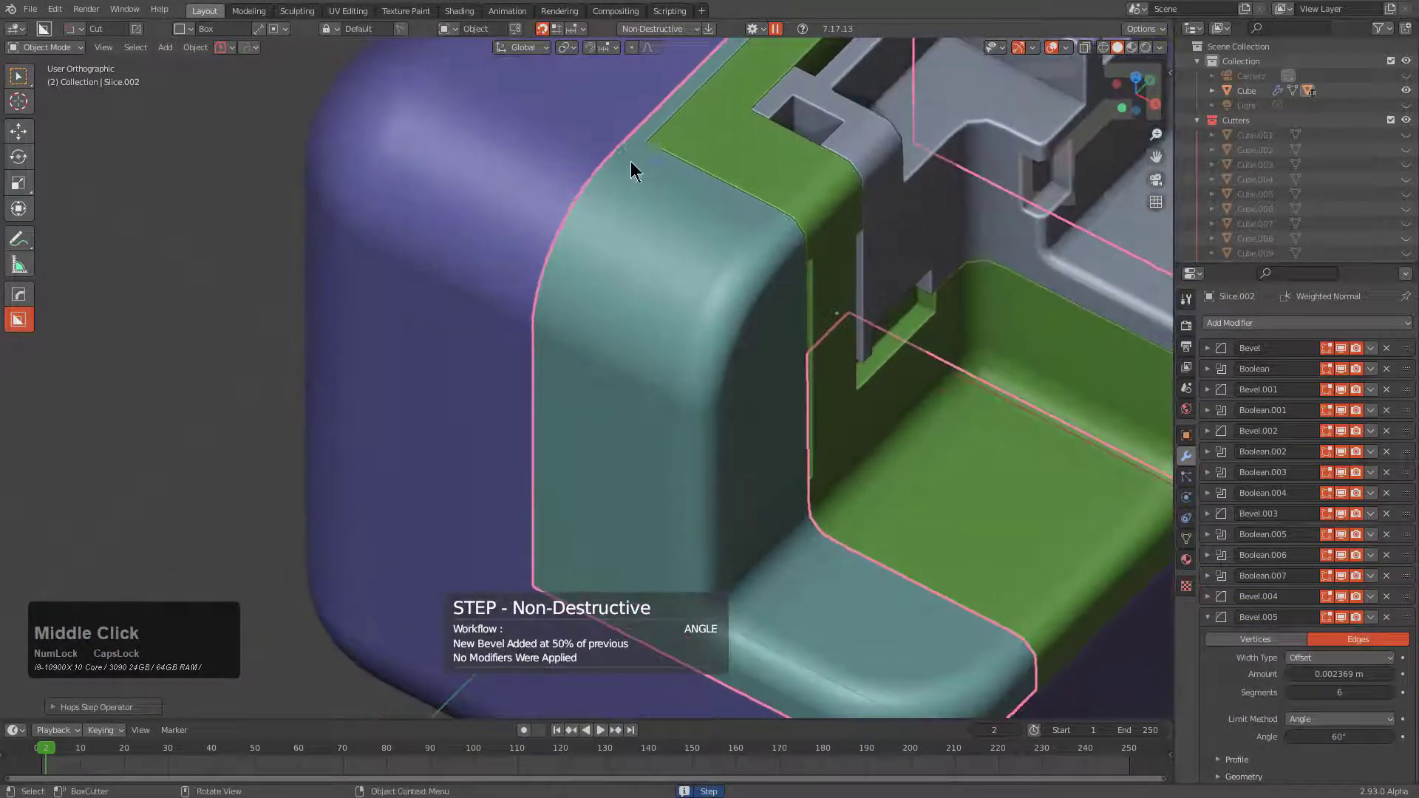
# Cut a box recess about 0.41 m deep into the teal piece's rounded top and a vertical channel about 1.14 m deep below it
pyautogui.moveTo(632, 153); pyautogui.dragTo(571, 404)
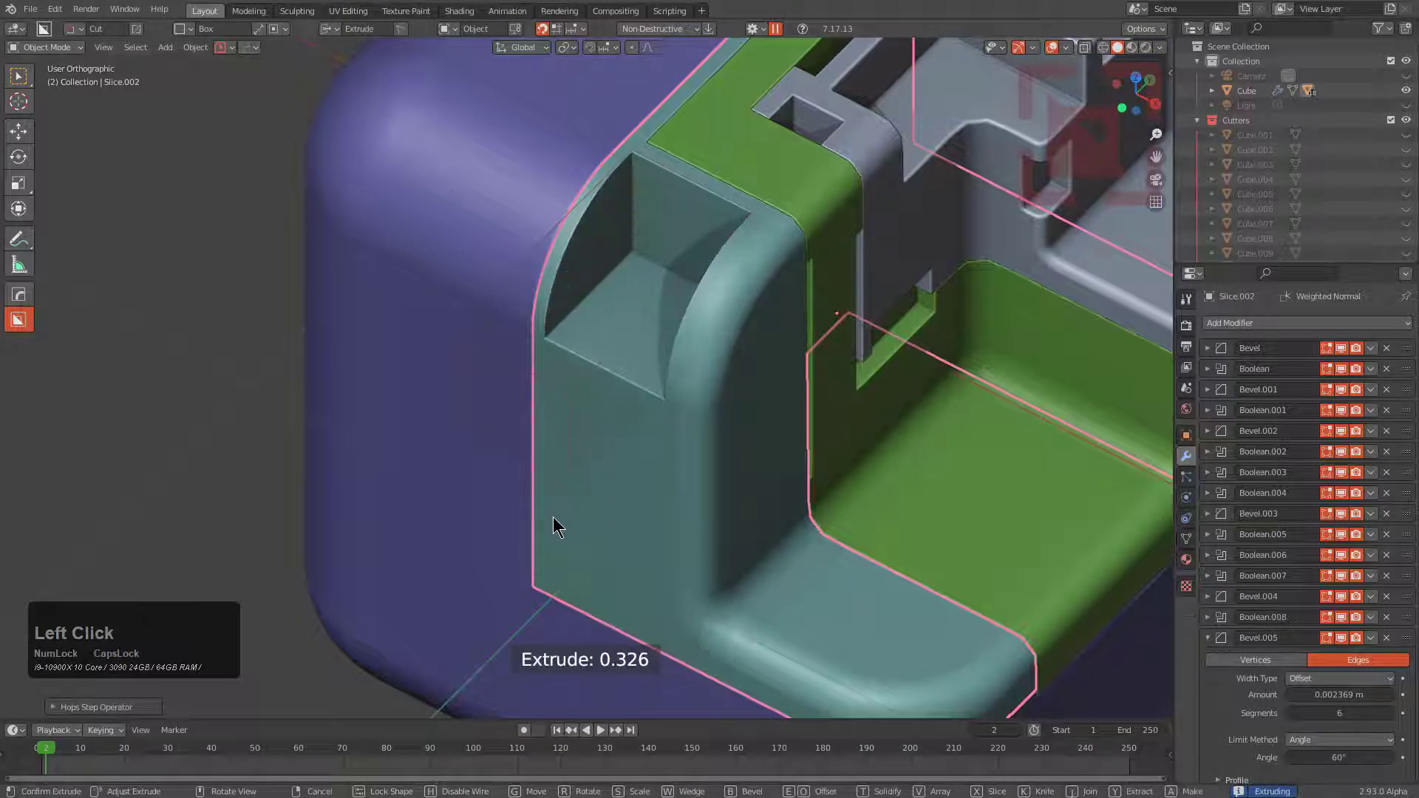
pyautogui.click(553, 537)
pyautogui.scroll(-1, 602, 431)
pyautogui.keyDown('shift'); pyautogui.moveTo(794, 355); pyautogui.dragTo(797, 277, button='middle'); pyautogui.keyUp('shift')
pyautogui.click(611, 326)
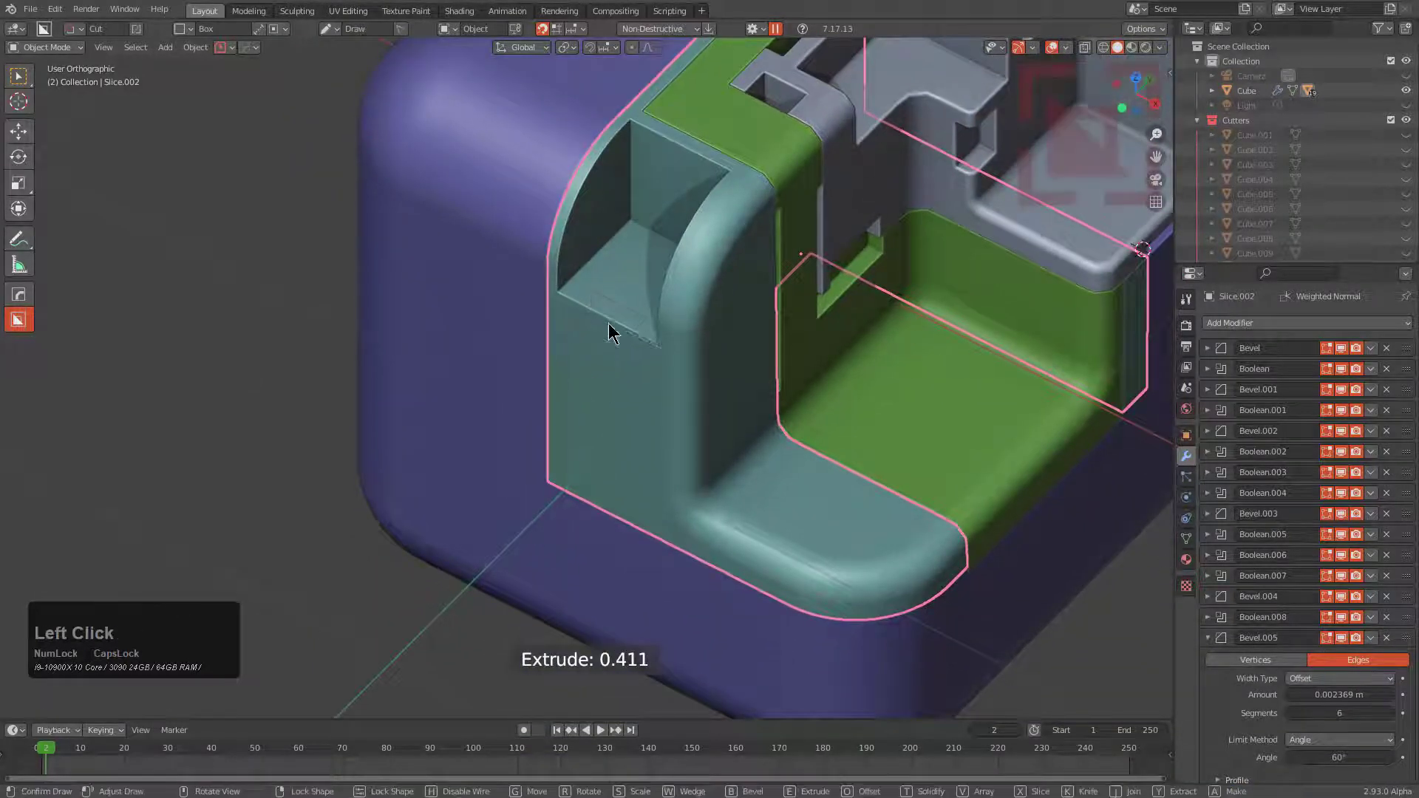
pyautogui.click(618, 364)
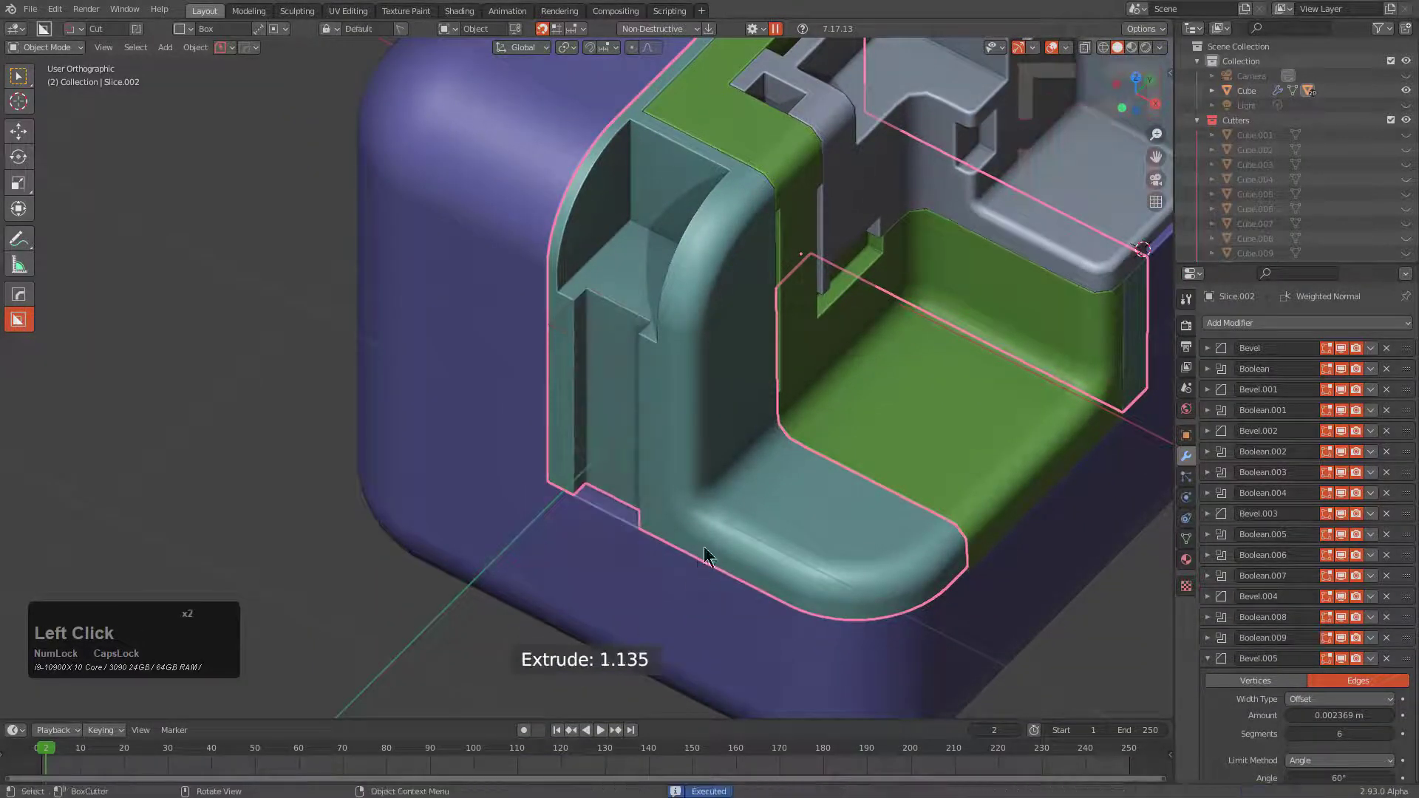
# Draw a small box cut about 0.082 m deep at the teal foot's front edge and bevel the cutter's corners round
pyautogui.moveTo(896, 525)
pyautogui.mouseDown()
pyautogui.moveTo(966, 571)
pyautogui.moveTo(976, 610)
pyautogui.mouseUp()
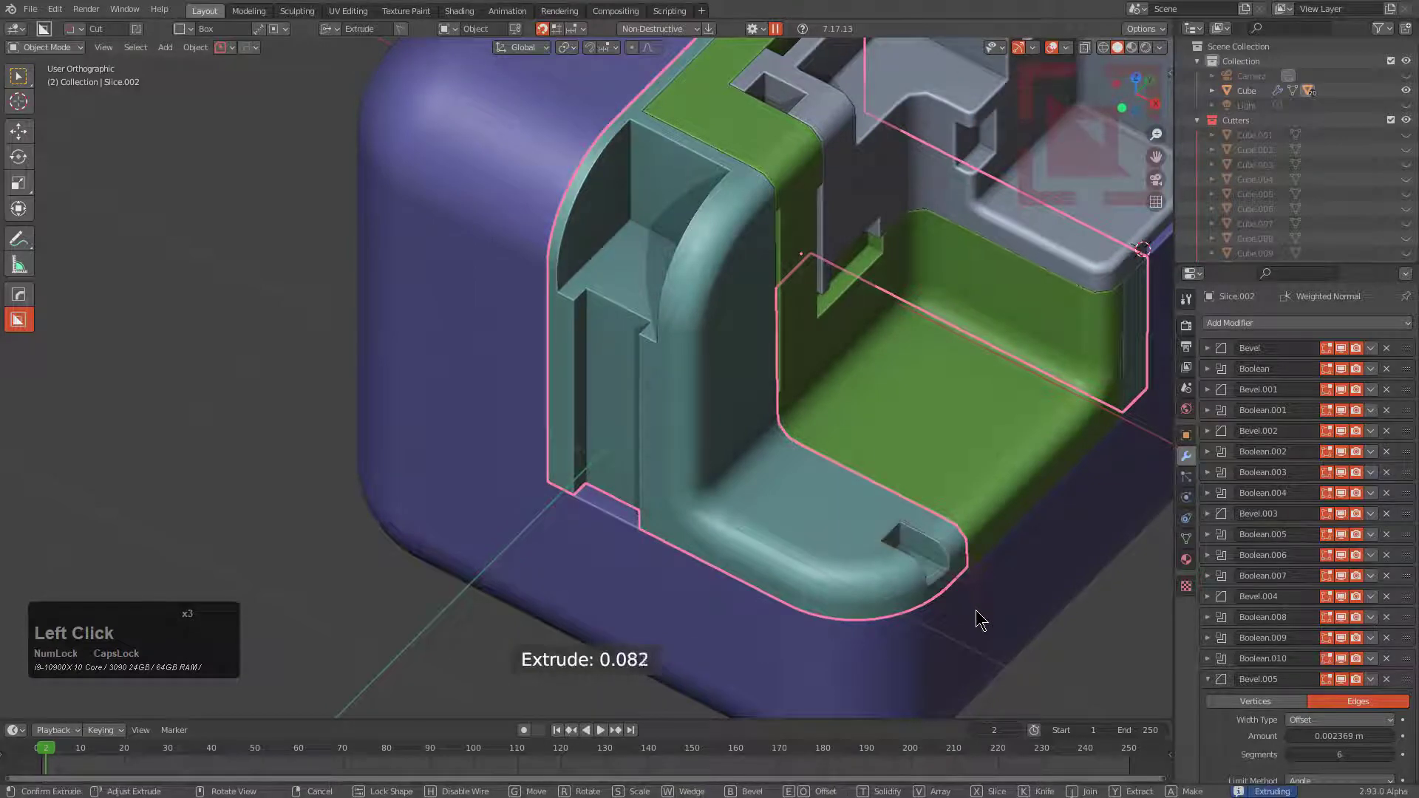
pyautogui.press('b')
pyautogui.scroll(6, 1083, 606)
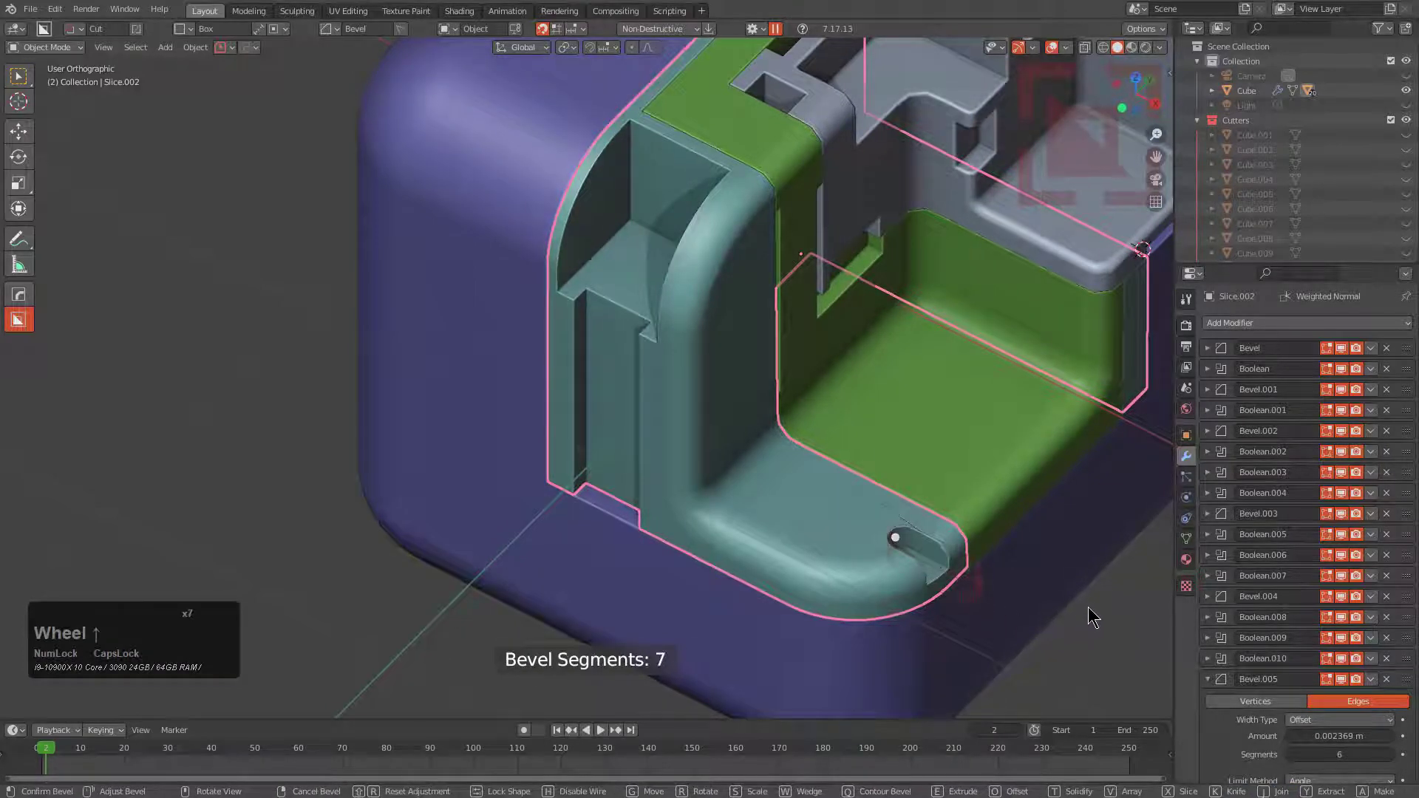
pyautogui.scroll(1, 1088, 607)
# Lock the rounded cutter's shape, reposition it in the top view near the foot's edge, and finish the slot cut
pyautogui.press('Tab')
pyautogui.moveTo(1048, 573); pyautogui.dragTo(731, 386, button='middle')
pyautogui.scroll(2, 748, 294)
pyautogui.scroll(4, 835, 393)
pyautogui.press('g')
pyautogui.click(904, 415)
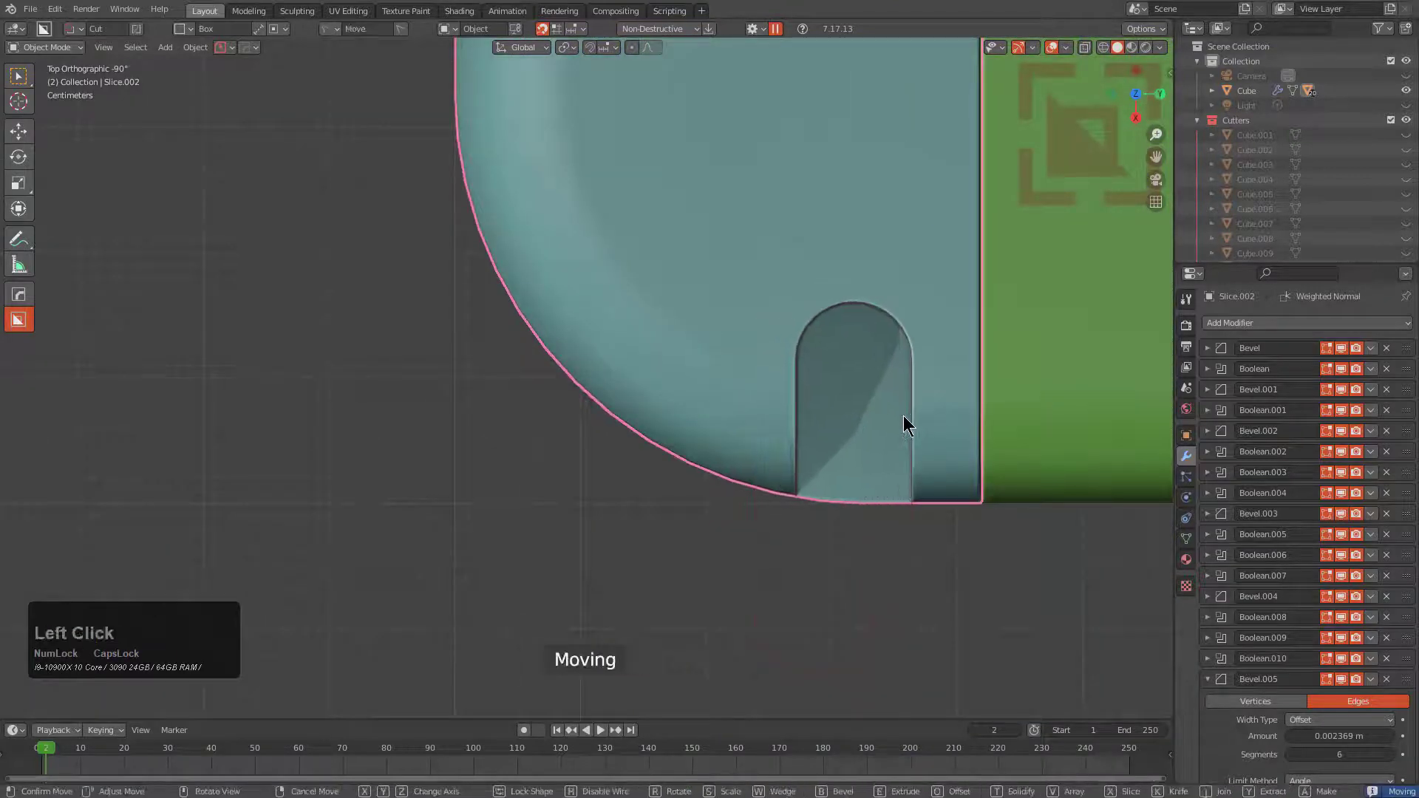
pyautogui.scroll(-2, 943, 347)
pyautogui.moveTo(904, 416); pyautogui.dragTo(774, 396, button='middle')
pyautogui.scroll(2, 774, 396)
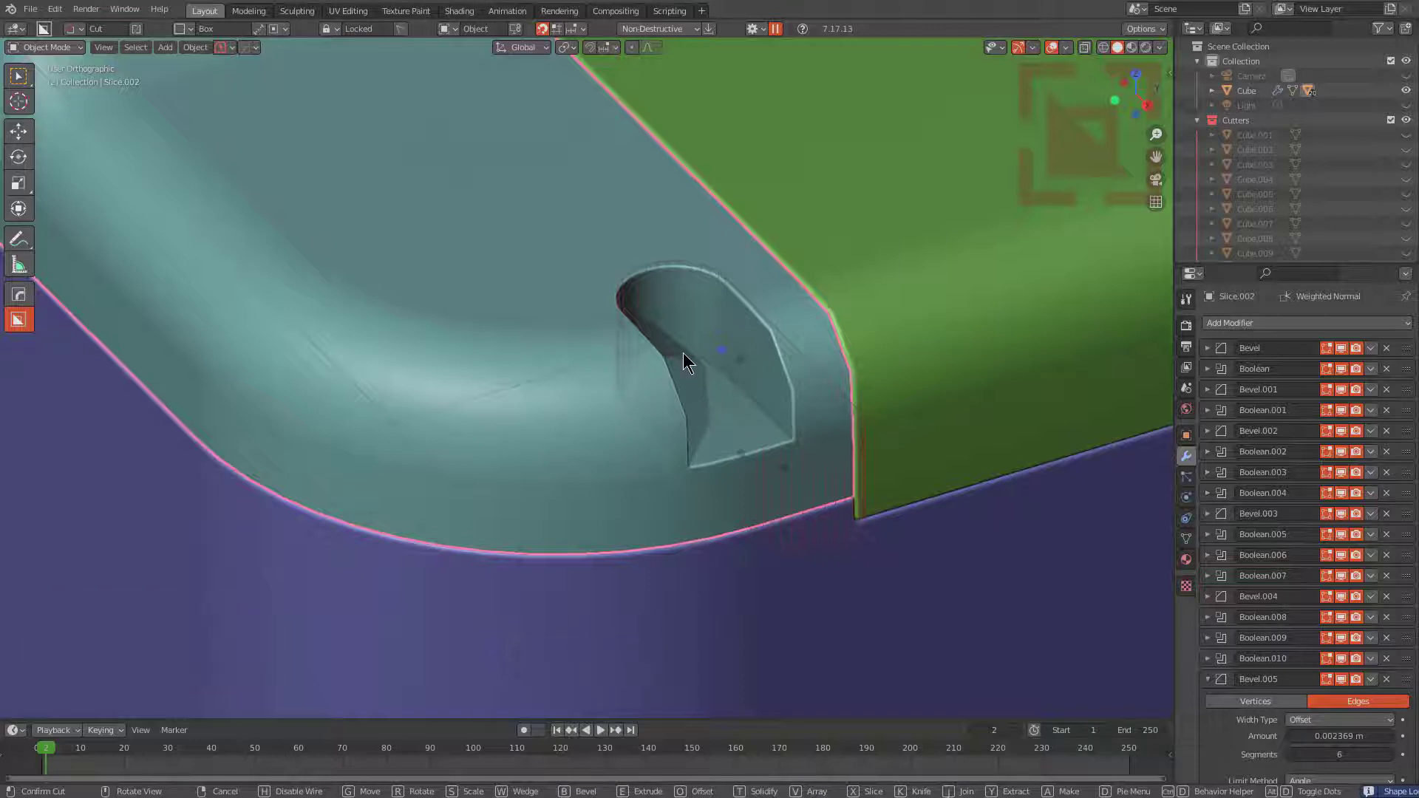
pyautogui.click(664, 279)
pyautogui.moveTo(668, 277); pyautogui.dragTo(730, 355, button='middle')
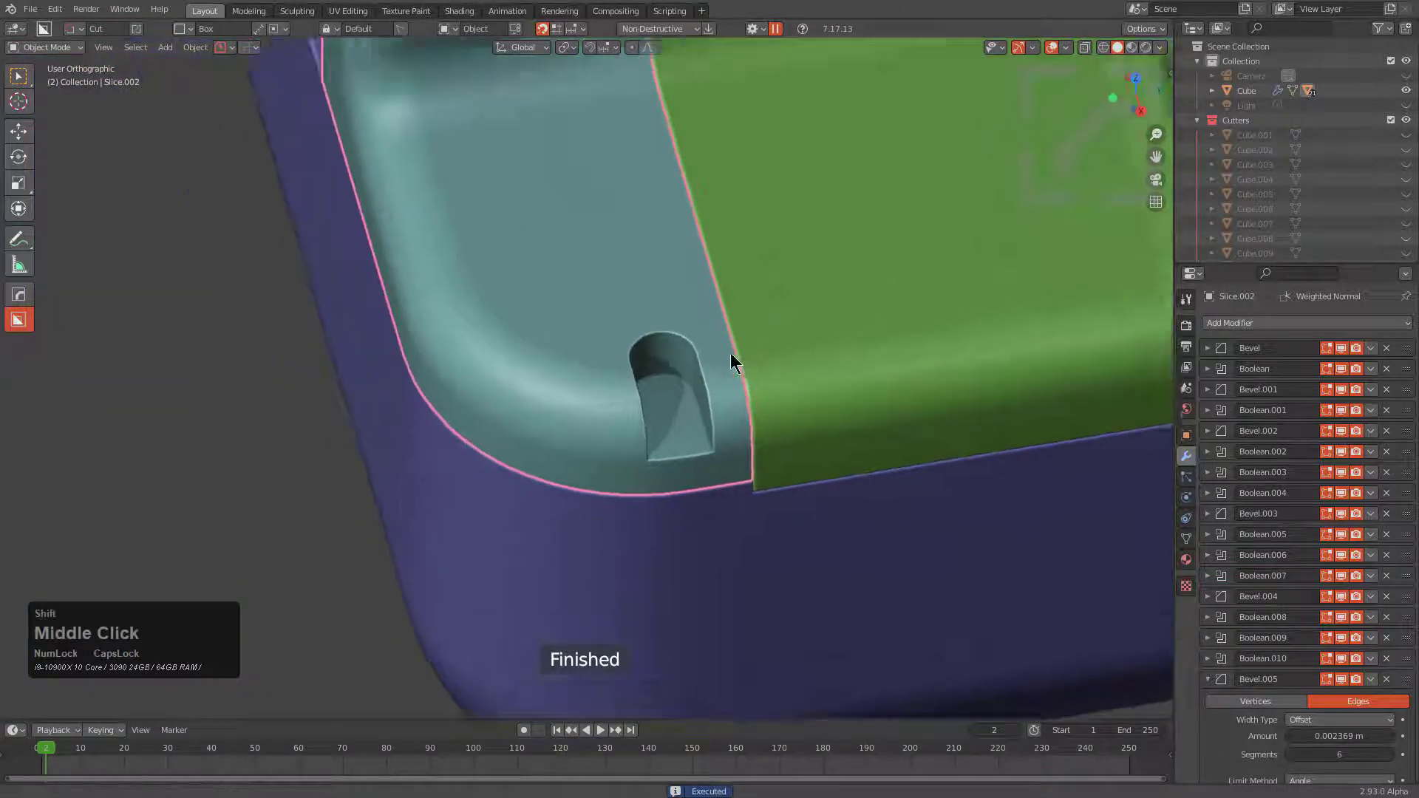
pyautogui.scroll(-3, 493, 411)
pyautogui.moveTo(824, 286); pyautogui.dragTo(691, 374, button='middle')
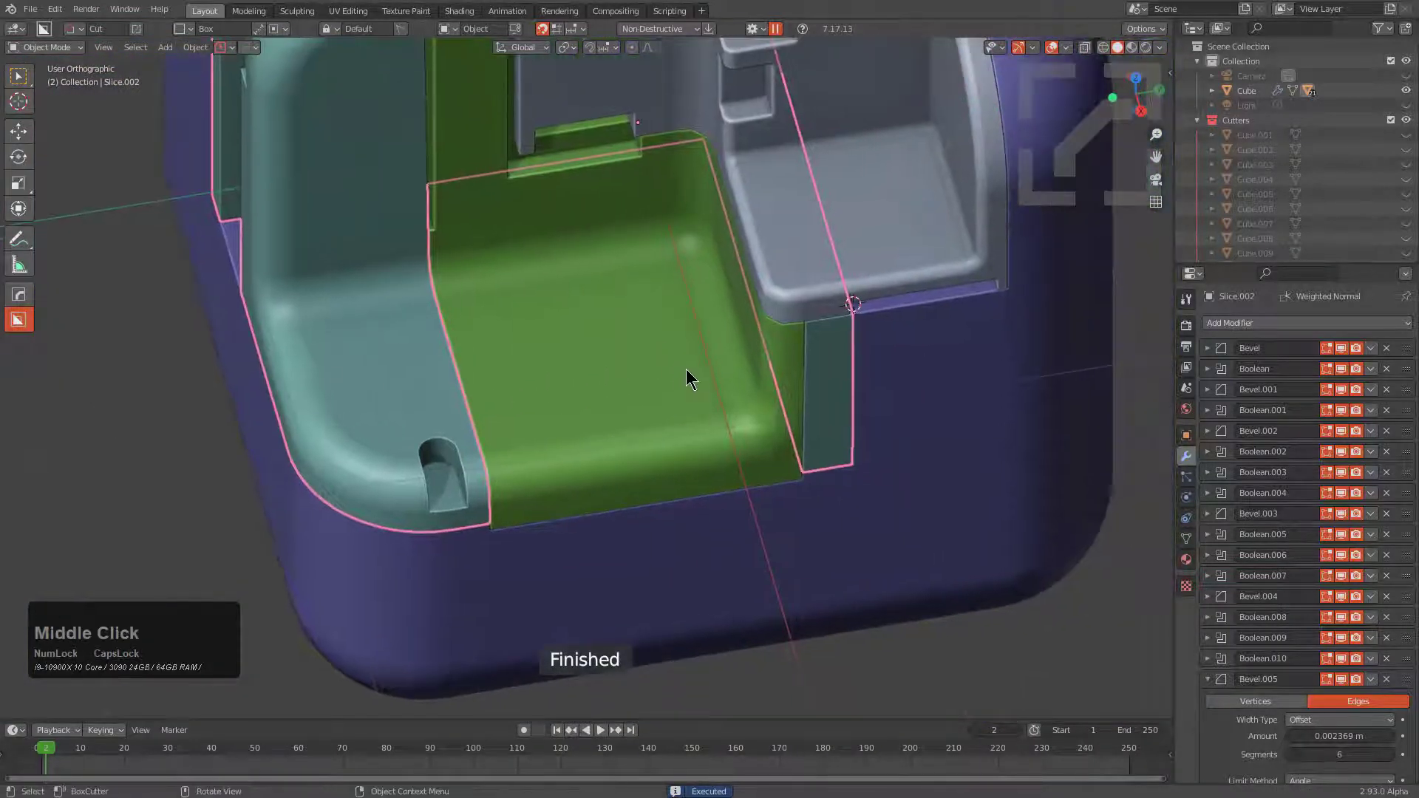
# Cut two small box notches into the narrow teal strip beneath the grey piece, one at its upper end and one at its lower end
pyautogui.press('a')
pyautogui.click(826, 347)
pyautogui.moveTo(815, 342)
pyautogui.mouseDown()
pyautogui.moveTo(840, 322)
pyautogui.moveTo(846, 276)
pyautogui.mouseUp()
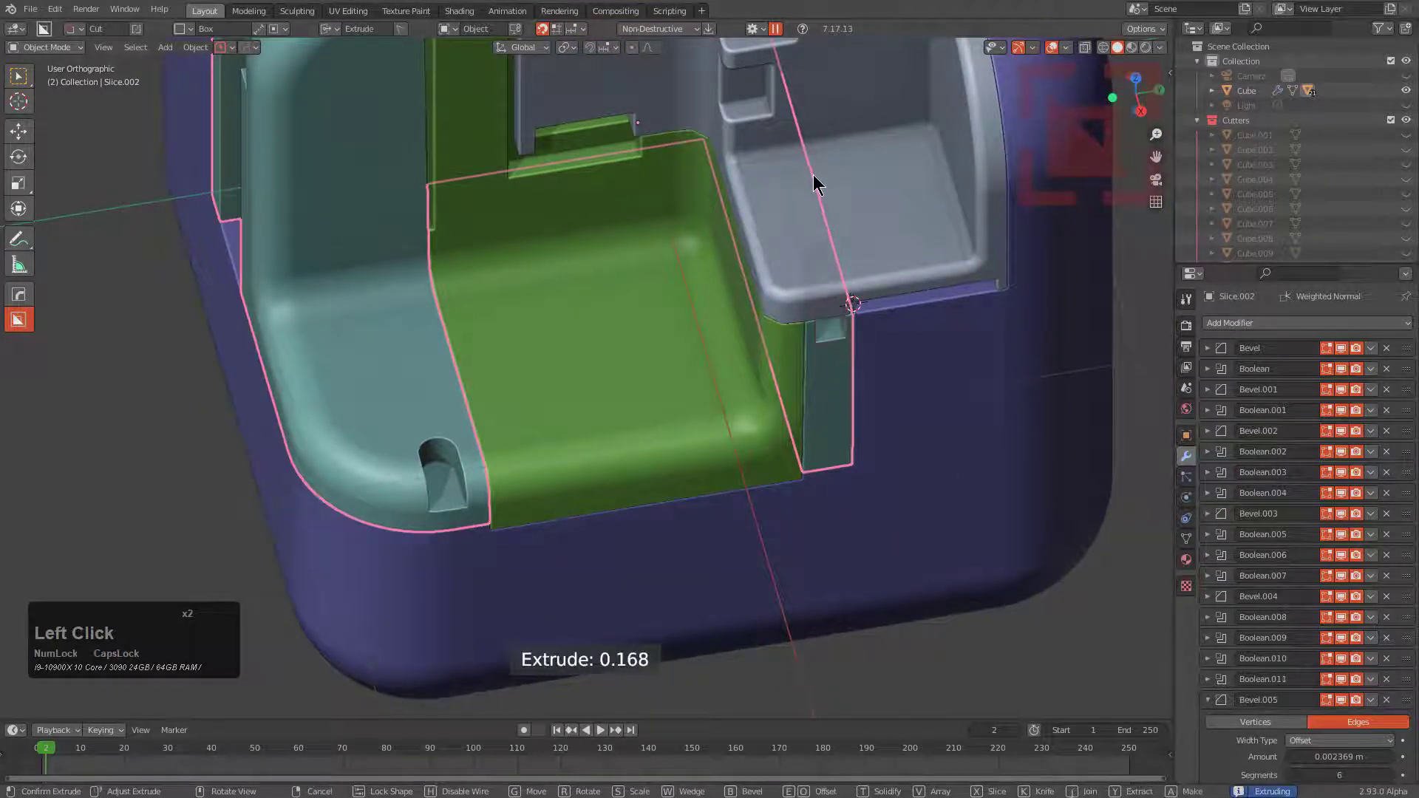
pyautogui.click(806, 142)
pyautogui.moveTo(815, 441); pyautogui.dragTo(844, 486)
pyautogui.click(743, 215)
pyautogui.hotkey('alt', 'a')
pyautogui.scroll(-3, 742, 214)
pyautogui.moveTo(735, 316)
pyautogui.keyDown('shift'); pyautogui.mouseDown(button='middle')
pyautogui.moveTo(734, 374)
pyautogui.moveTo(808, 412)
pyautogui.moveTo(793, 367)
pyautogui.mouseUp(button='middle'); pyautogui.keyUp('shift')
pyautogui.scroll(-2, 793, 367)
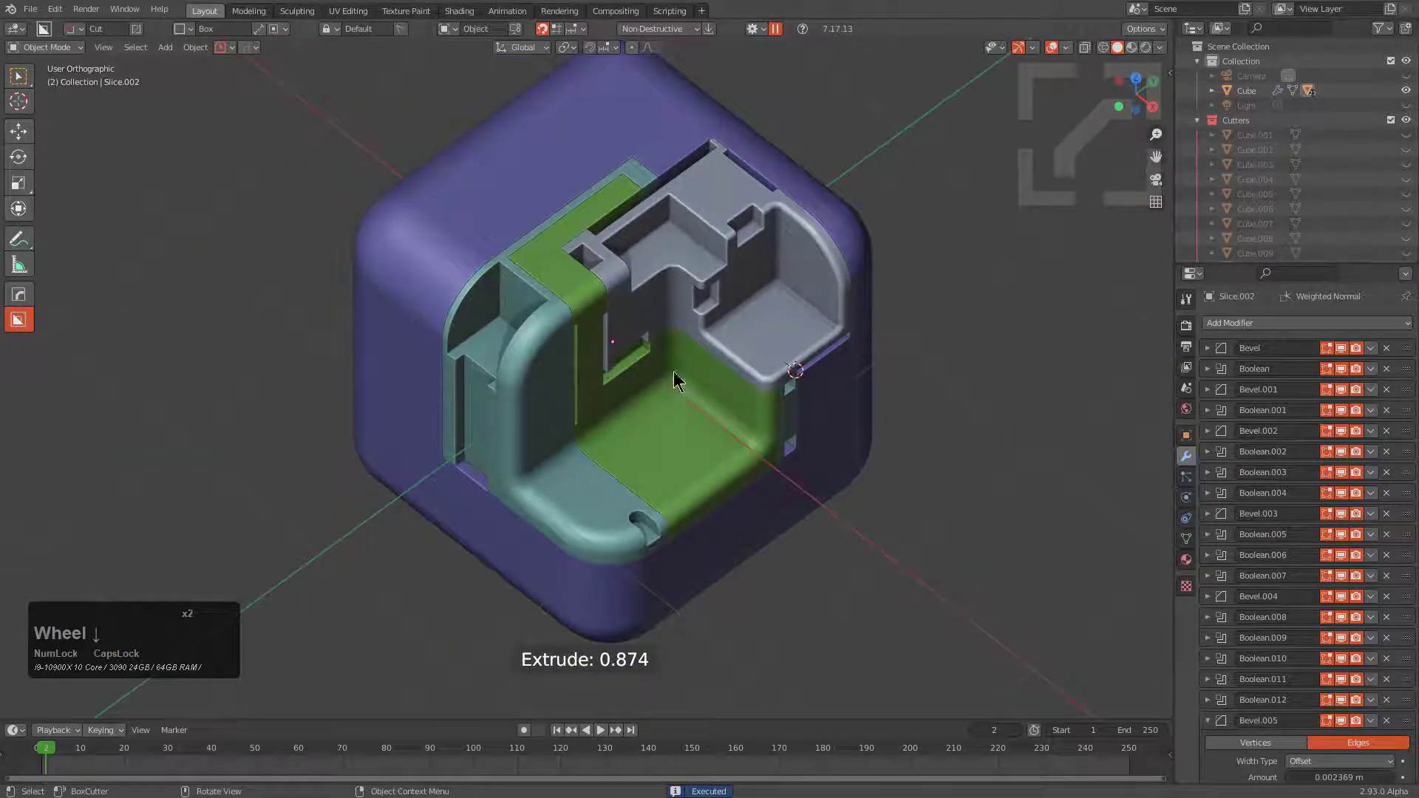
# Examine the teal piece's HardOps Bevel options and the HOps Helper's Angle and Weight workflow settings, and select the cube body
pyautogui.click(641, 187)
pyautogui.press('q')
pyautogui.moveTo(642, 187)
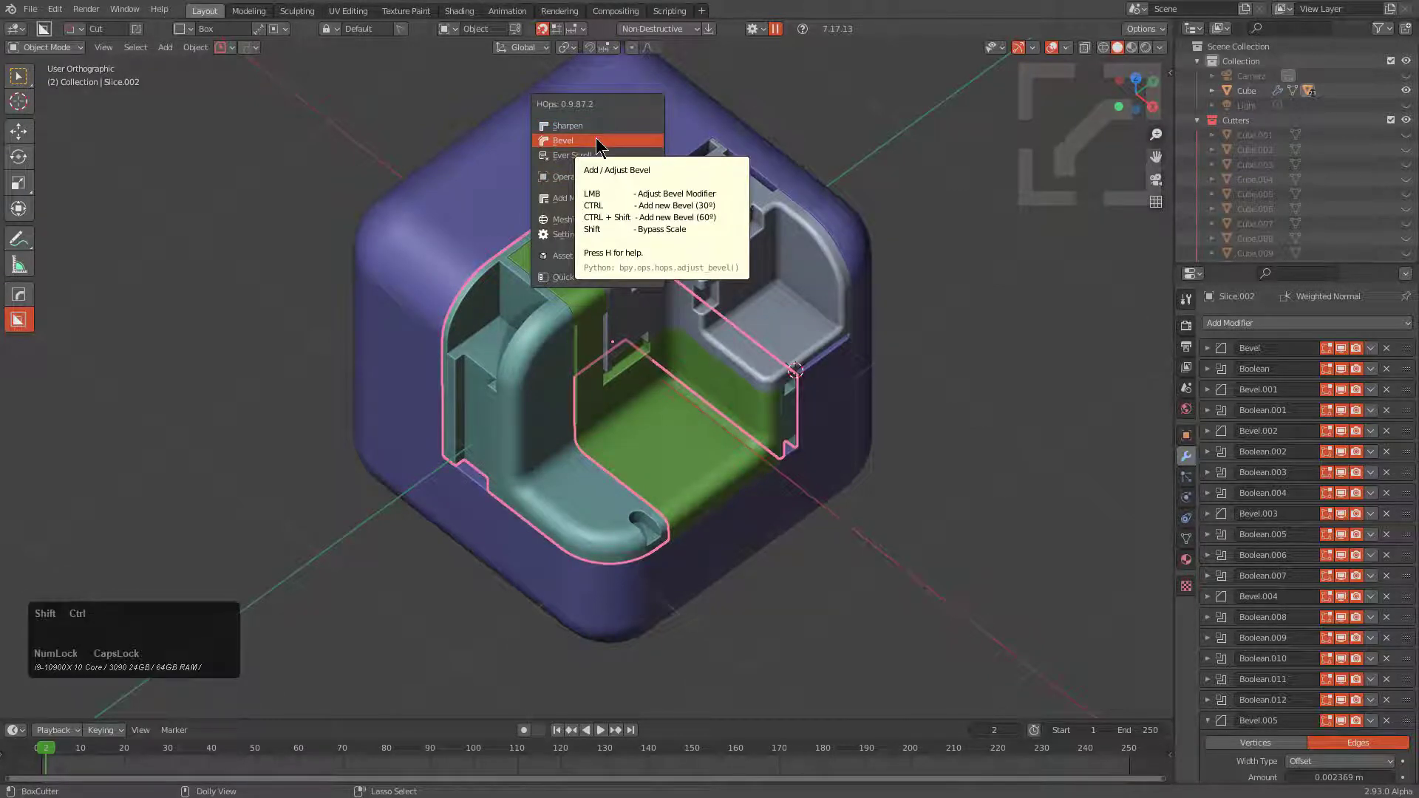
pyautogui.hotkey('shift', '`')
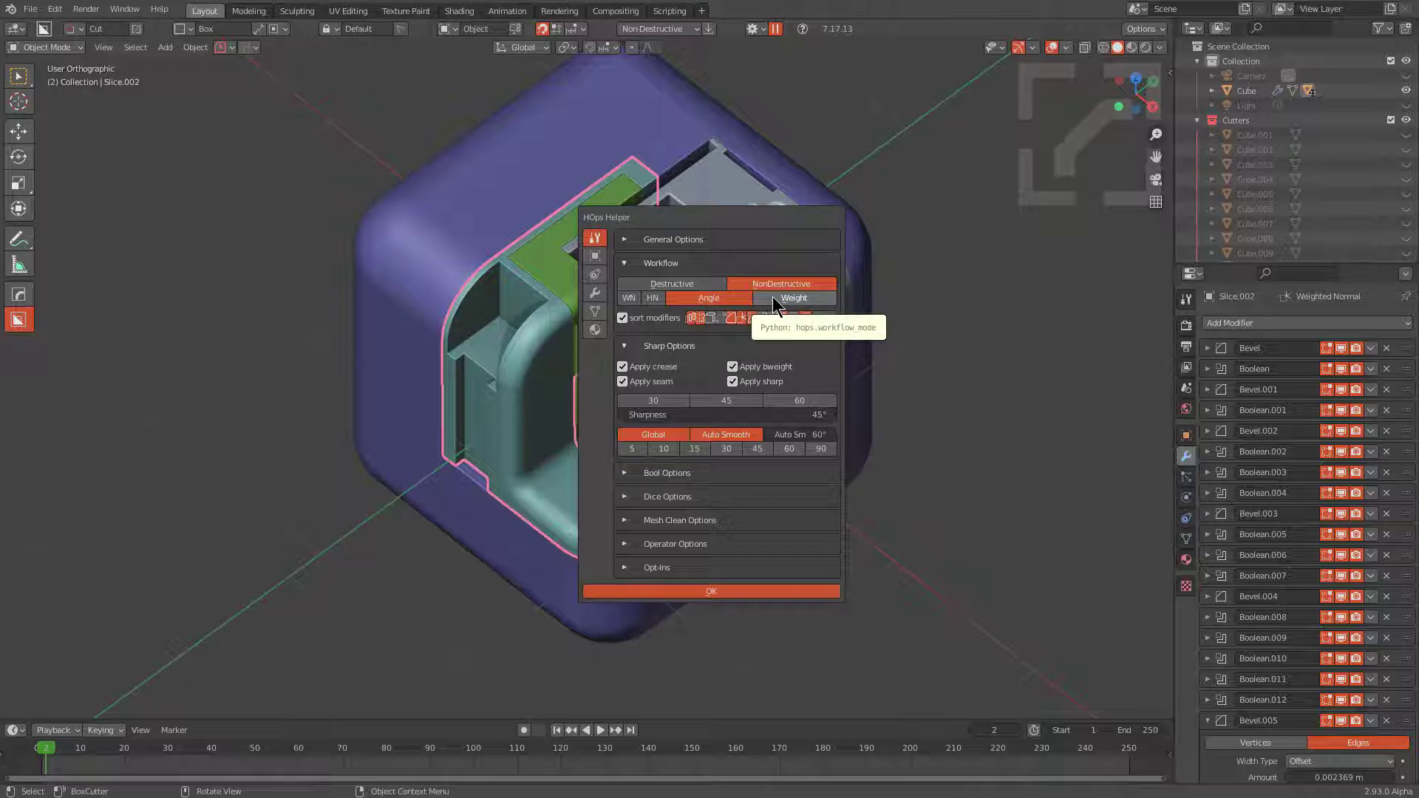
pyautogui.click(872, 255)
pyautogui.click(871, 256)
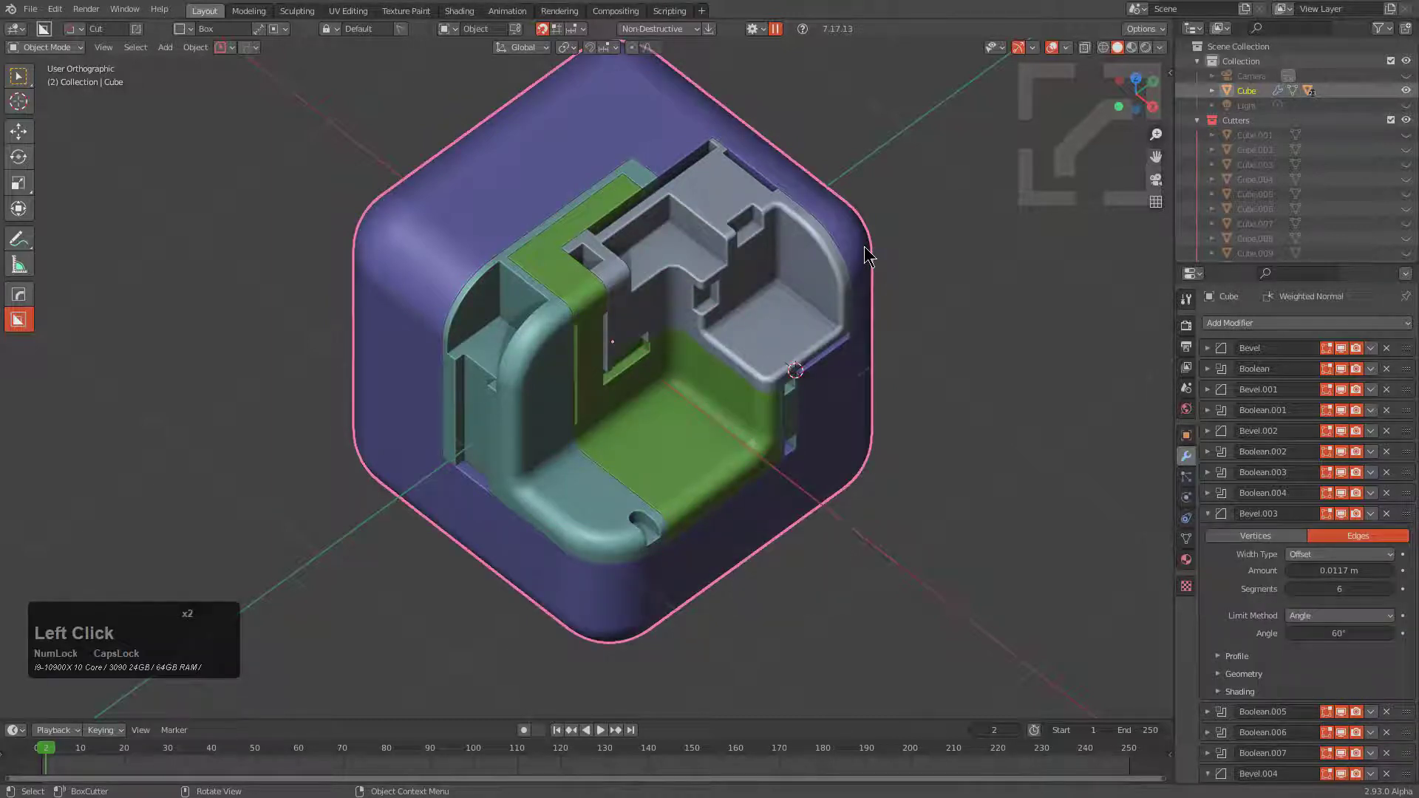